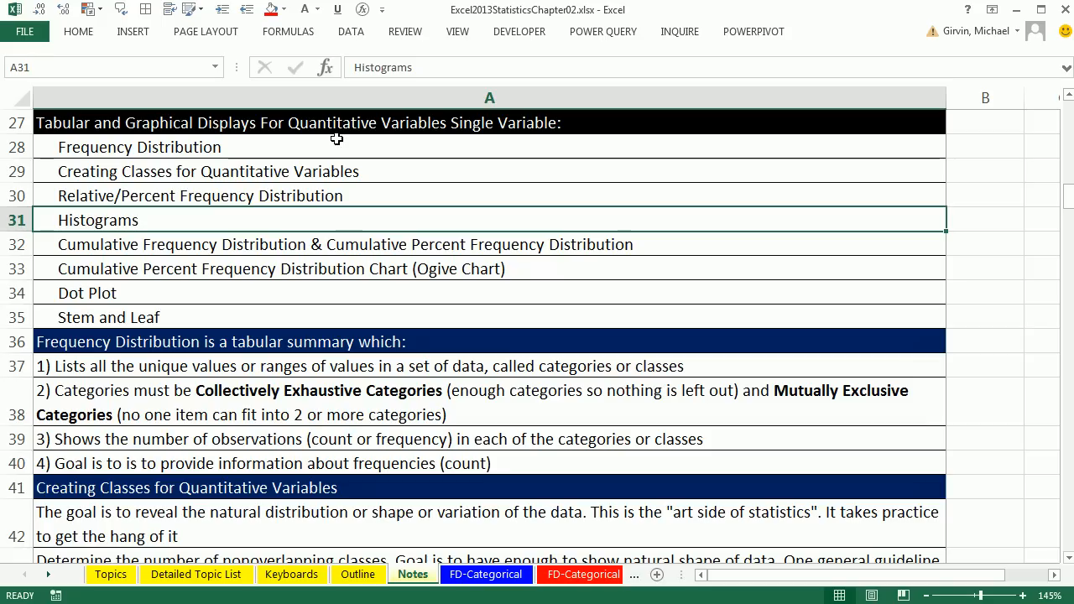
Review the list of display topics for a single quantitative variable, from Frequency Distribution to Stem and Leaf.
{"action": "left_click", "coordinate": [316, 149]}
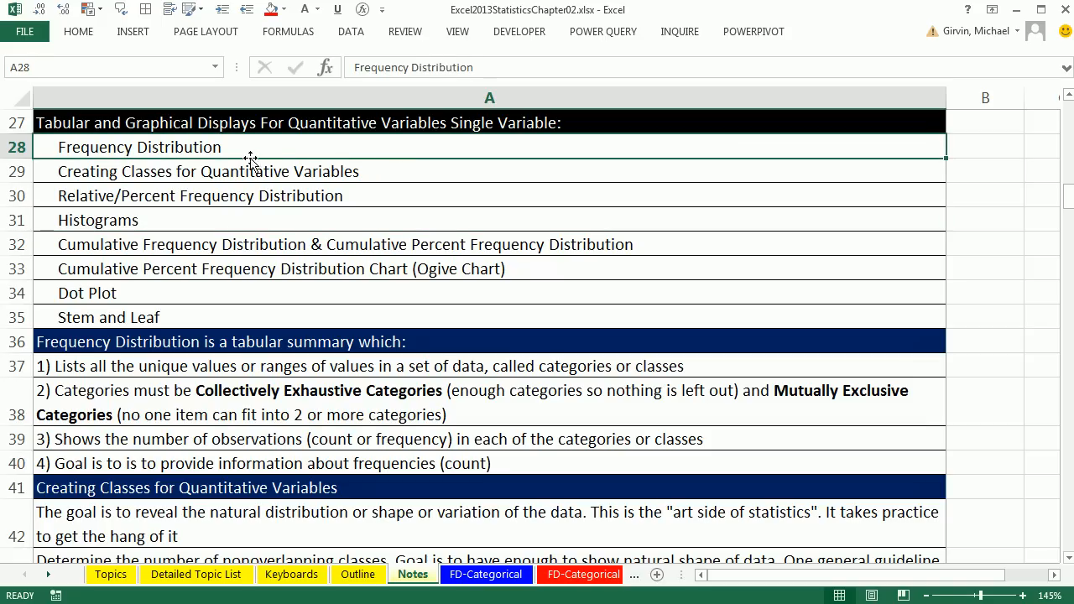
{"action": "left_click", "coordinate": [216, 220]}
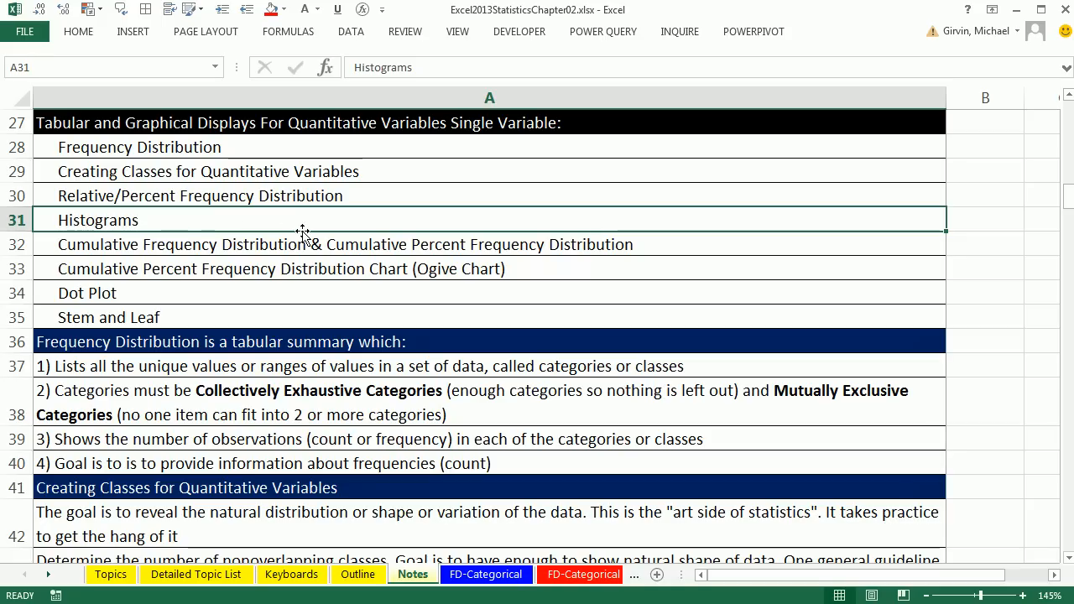
{"action": "left_click", "coordinate": [292, 150]}
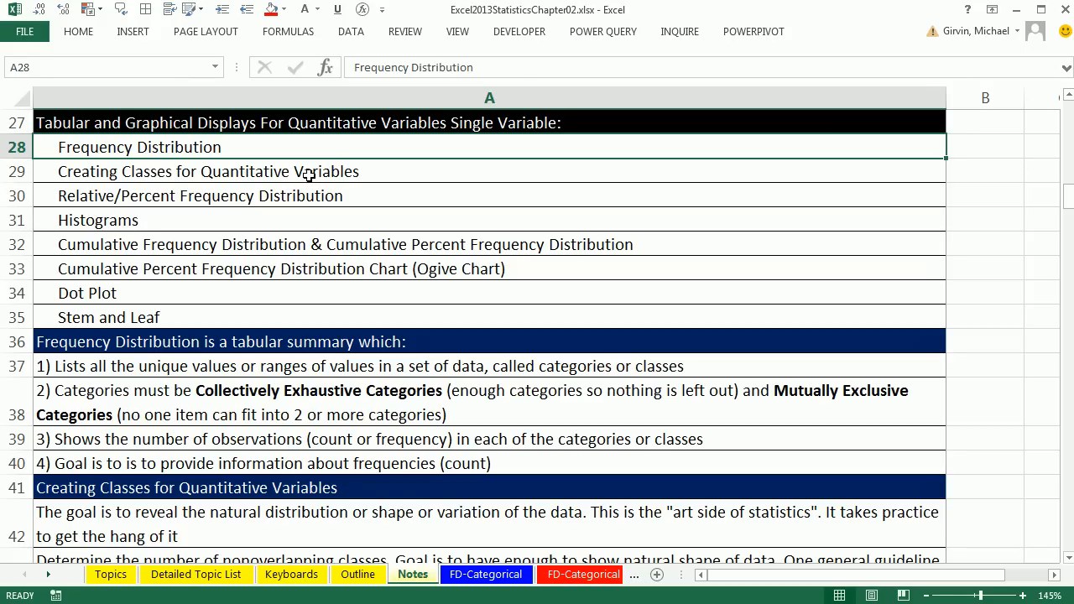
{"action": "left_click", "coordinate": [307, 176]}
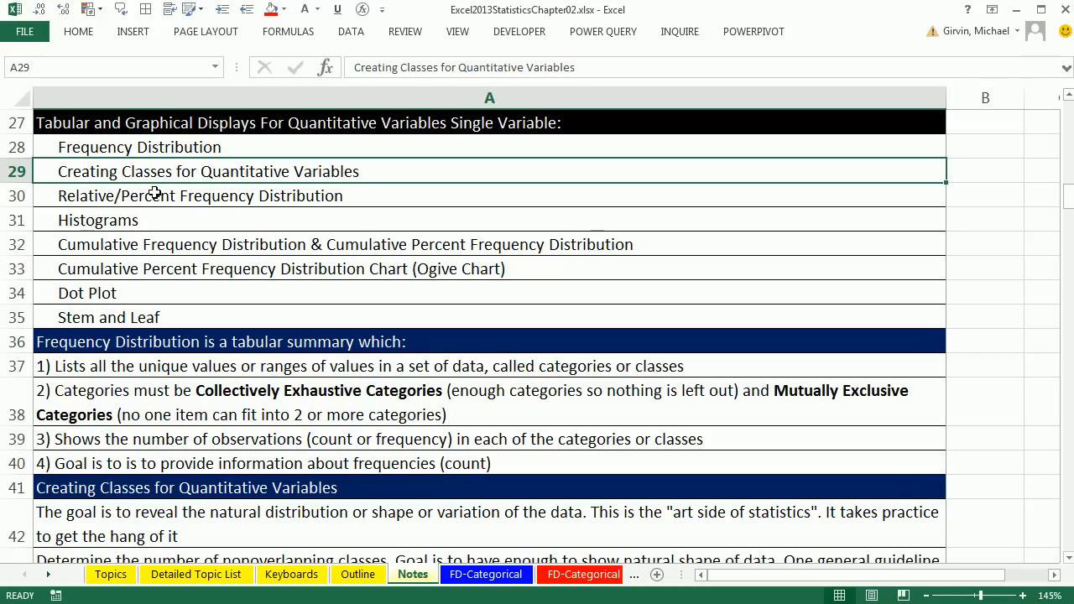
{"action": "left_click", "coordinate": [196, 222]}
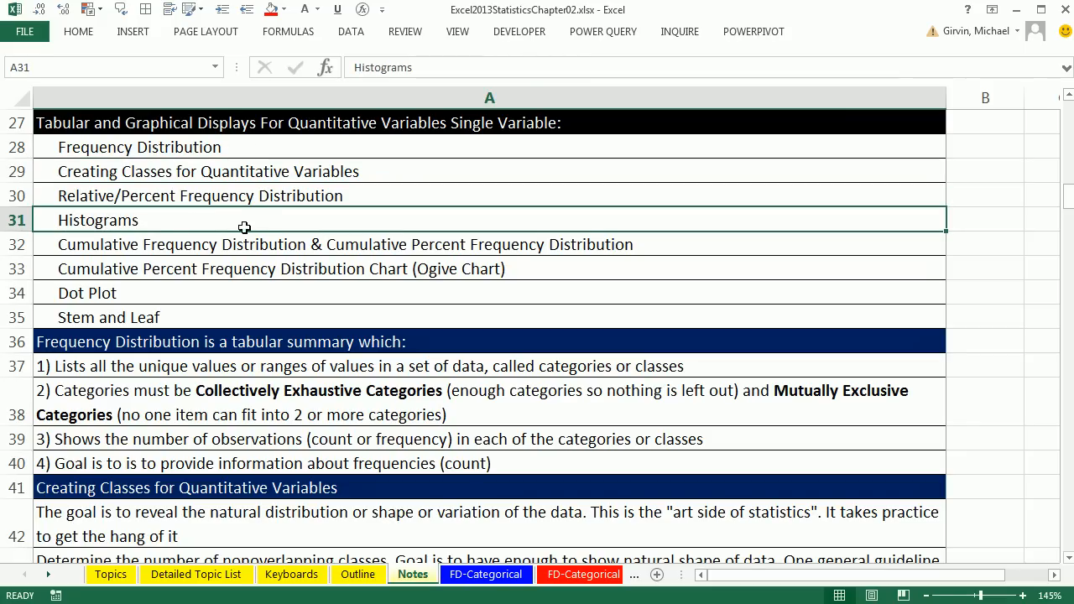
{"action": "left_click", "coordinate": [335, 194]}
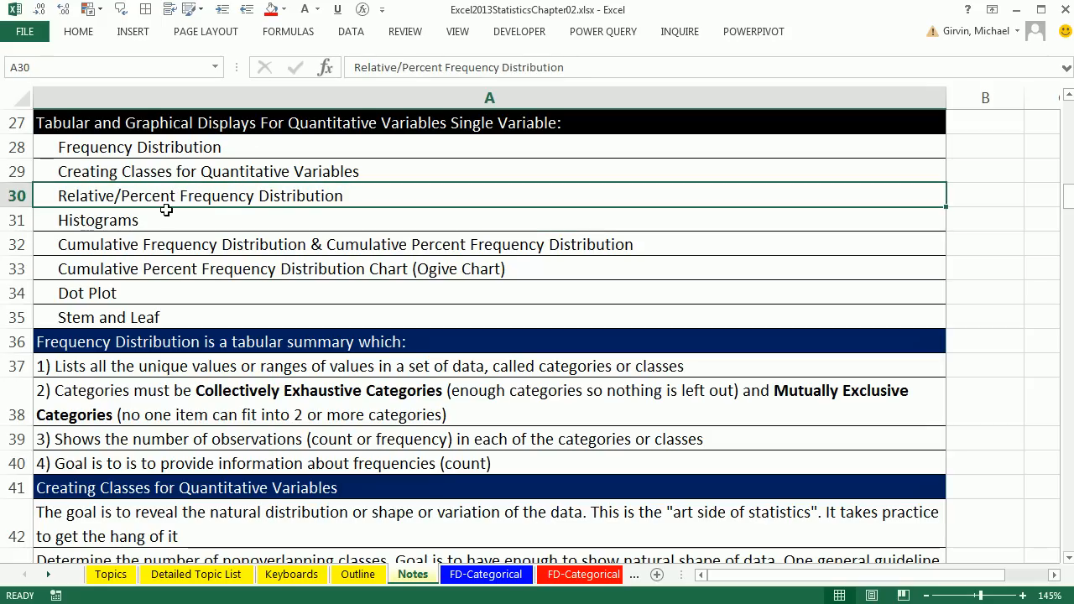
{"action": "left_click_drag", "start_coordinate": [168, 246], "coordinate": [177, 268]}
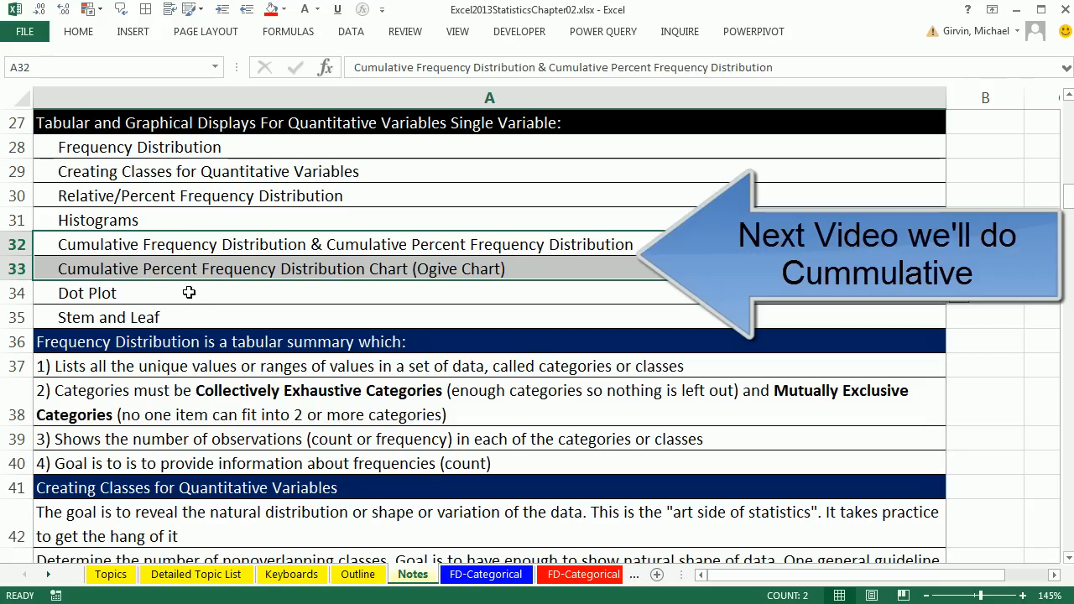
{"action": "left_click", "coordinate": [192, 293]}
{"action": "left_click", "coordinate": [225, 312]}
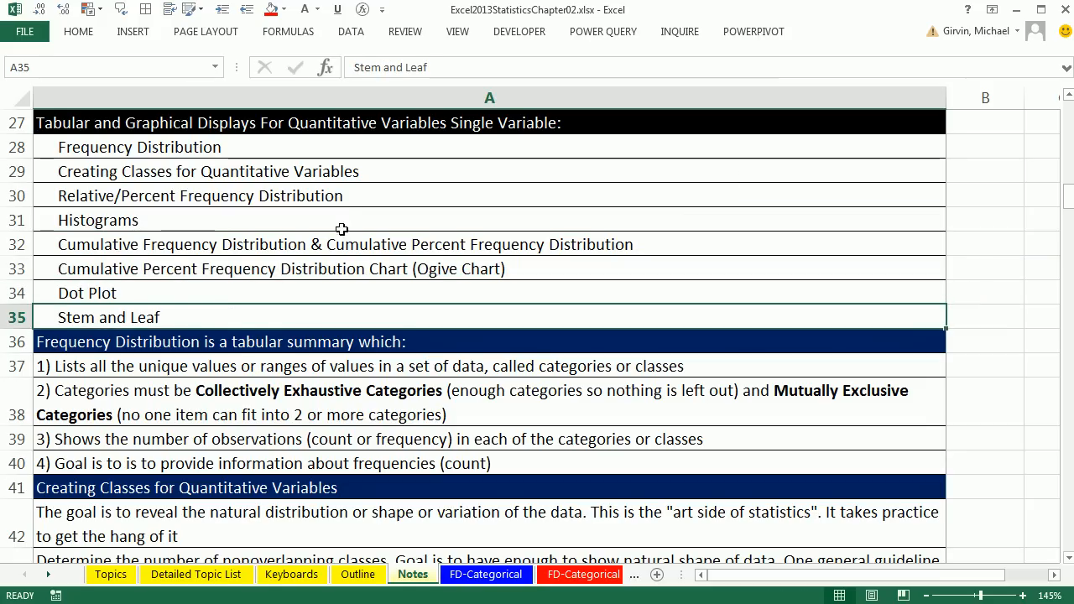
Read the four frequency distribution notes in rows 37 to 40, including the collectively exhaustive and mutually exclusive categories rule.
{"action": "left_click_drag", "start_coordinate": [383, 367], "coordinate": [382, 463]}
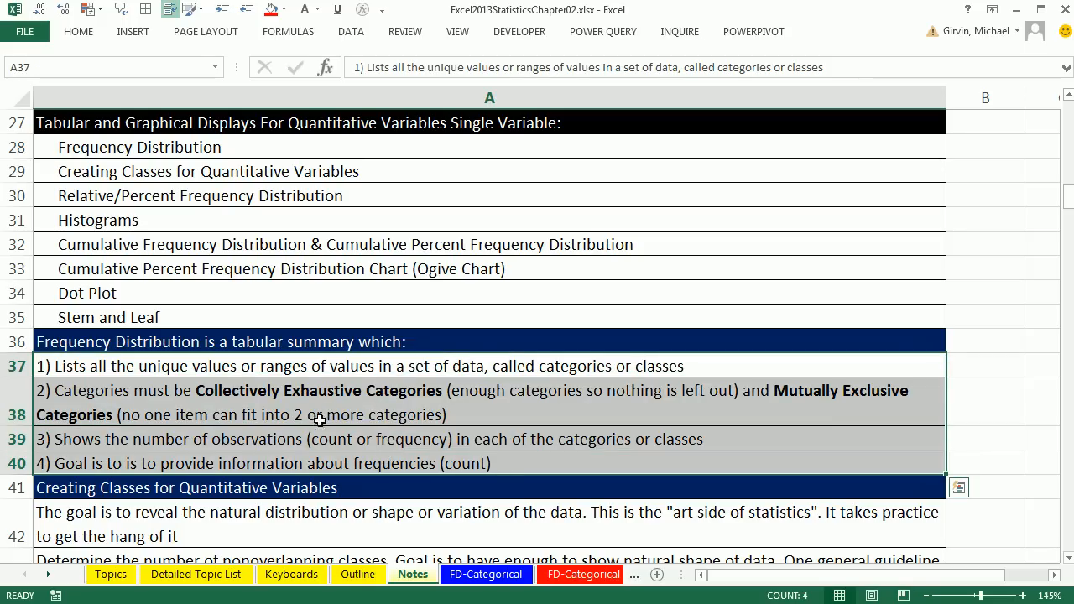
{"action": "left_click", "coordinate": [275, 397]}
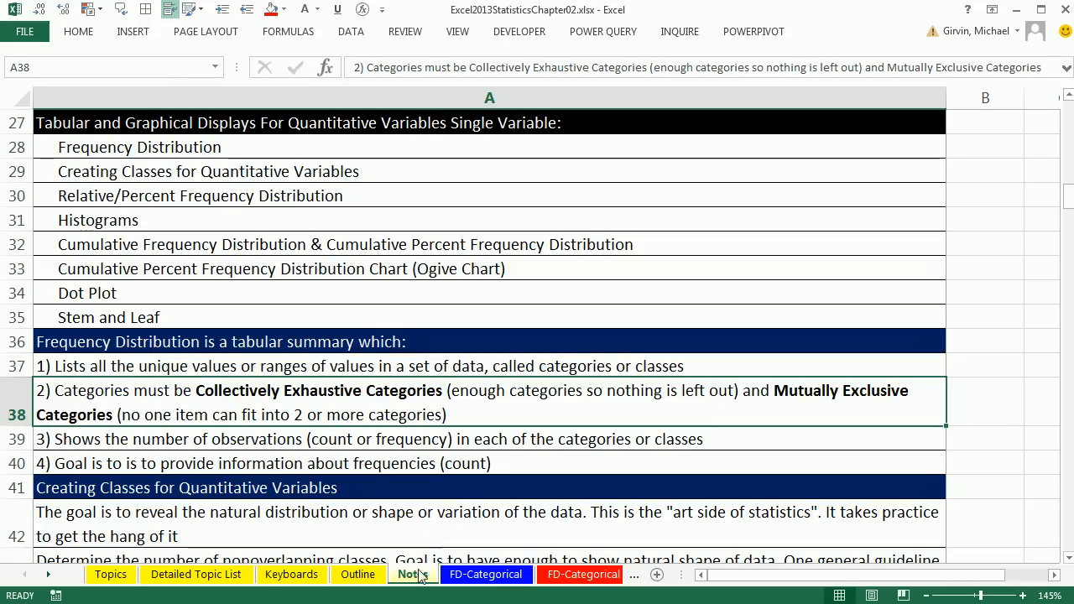
{"action": "scroll", "coordinate": [411, 432], "scroll_direction": "down", "scroll_amount": 4}
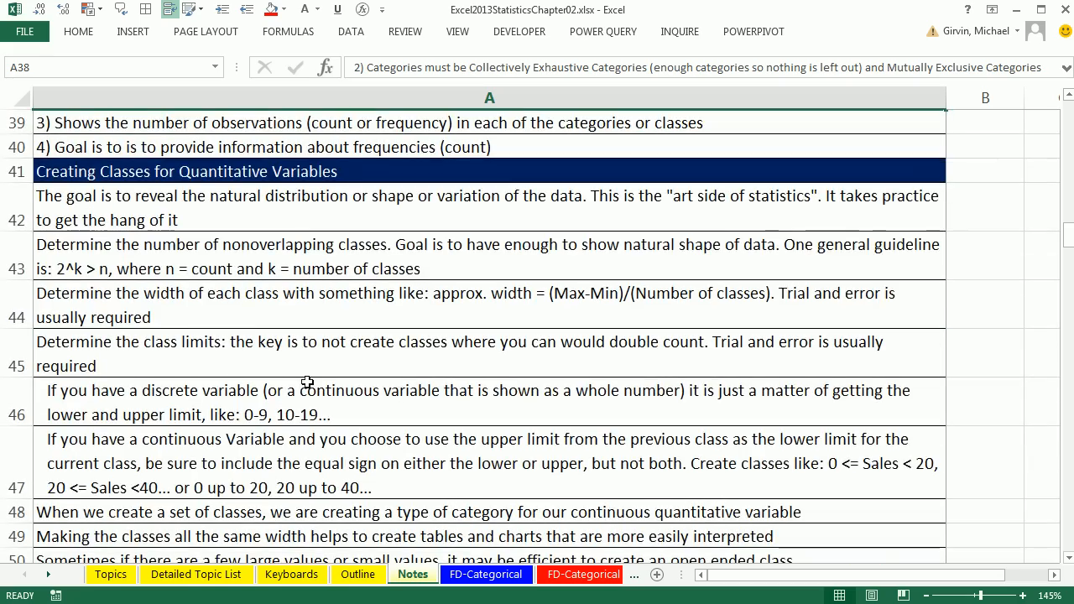
{"action": "scroll", "coordinate": [307, 427], "scroll_direction": "up", "scroll_amount": 3}
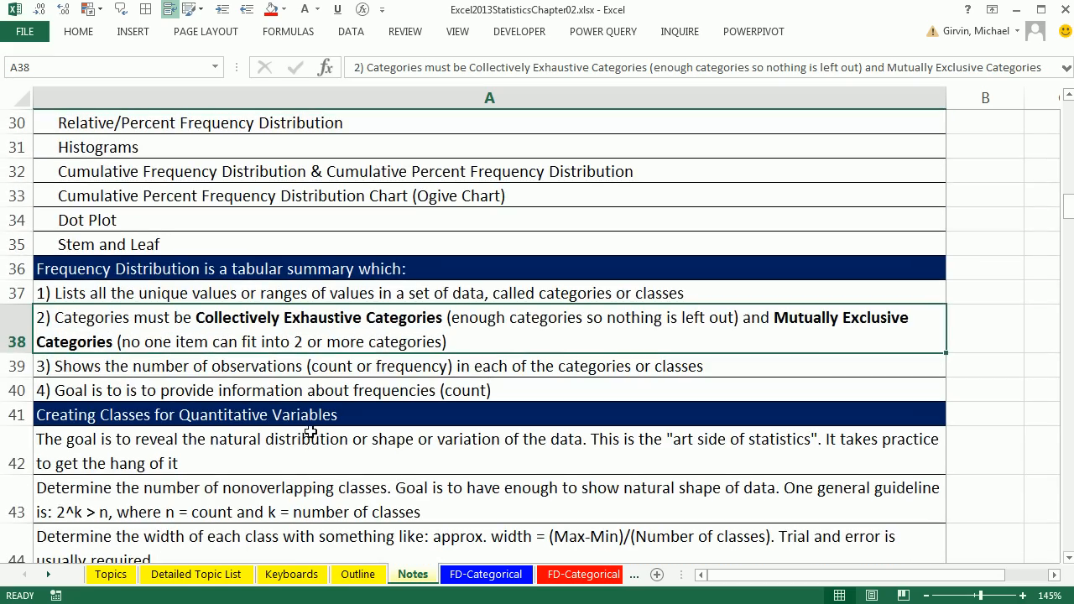
{"action": "scroll", "coordinate": [310, 432], "scroll_direction": "up", "scroll_amount": 1}
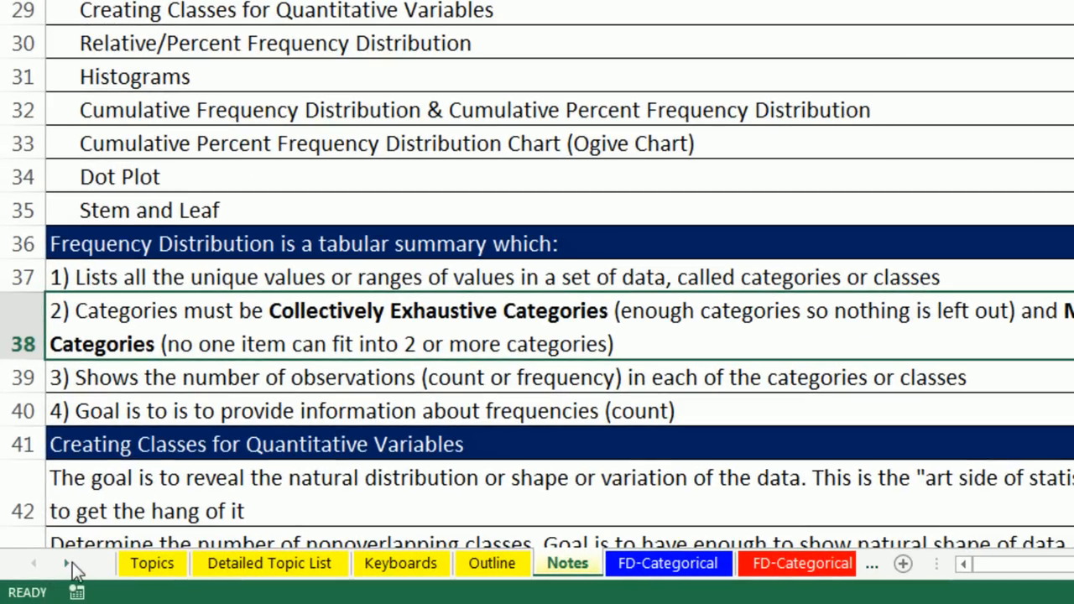
Switch to the GradeData sheet by choosing it from the full list of worksheets.
{"action": "right_click", "coordinate": [70, 564]}
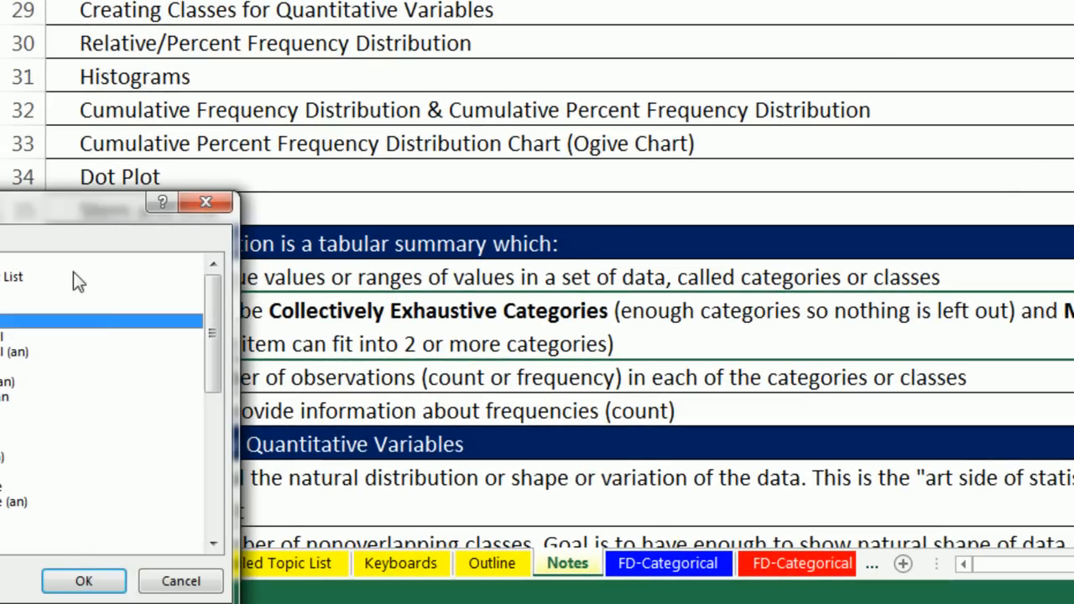
{"action": "left_click_drag", "start_coordinate": [64, 218], "coordinate": [428, 59]}
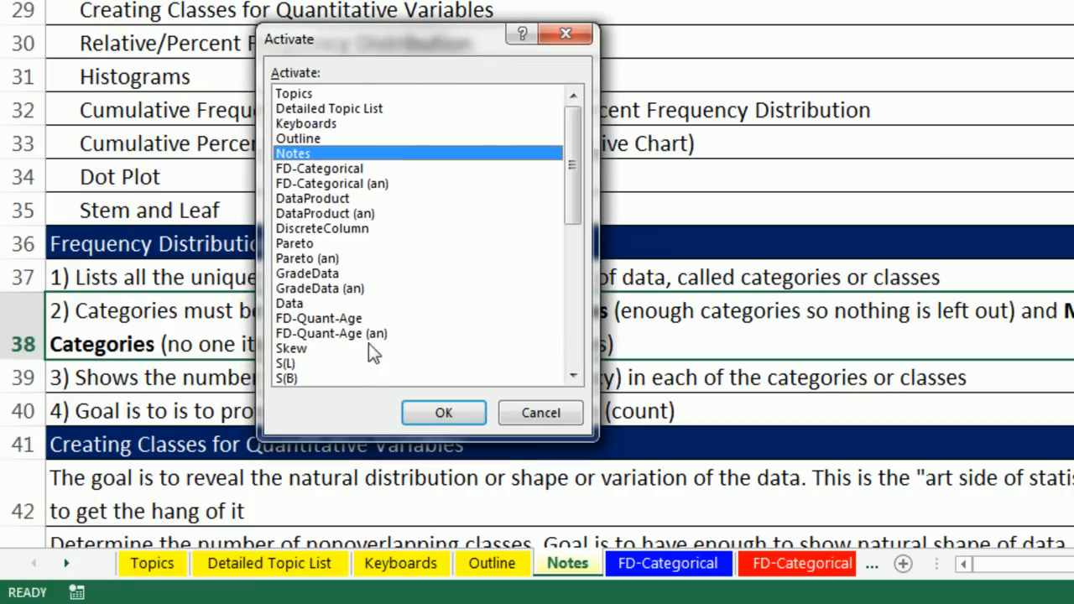
{"action": "left_click", "coordinate": [305, 273]}
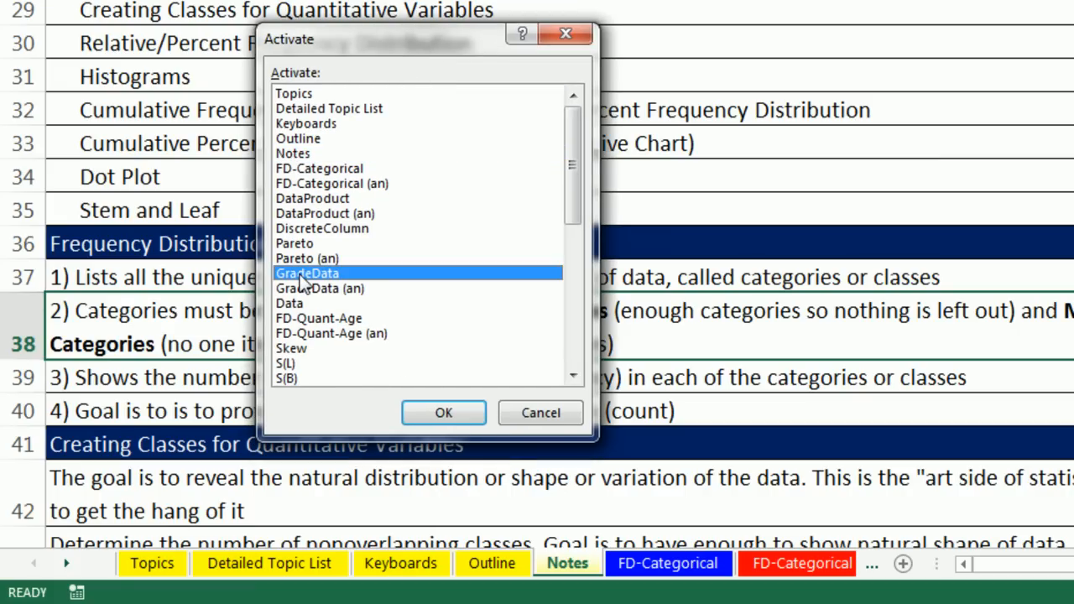
{"action": "left_click", "coordinate": [458, 416]}
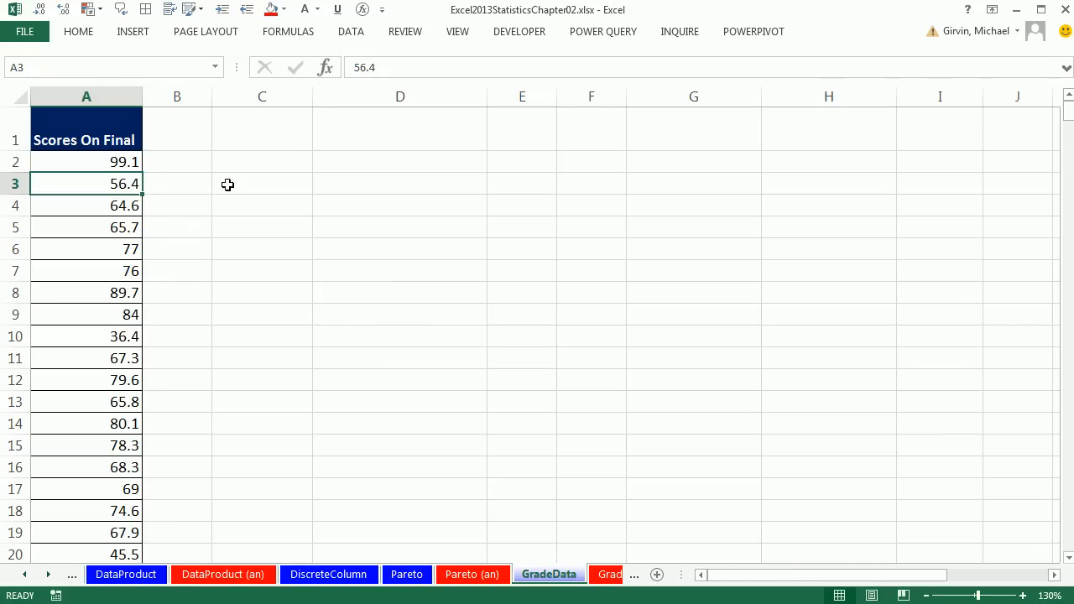
Check how far the Scores On Final data extends down column A and return to the sheet's first cell.
{"action": "left_click", "coordinate": [86, 162]}
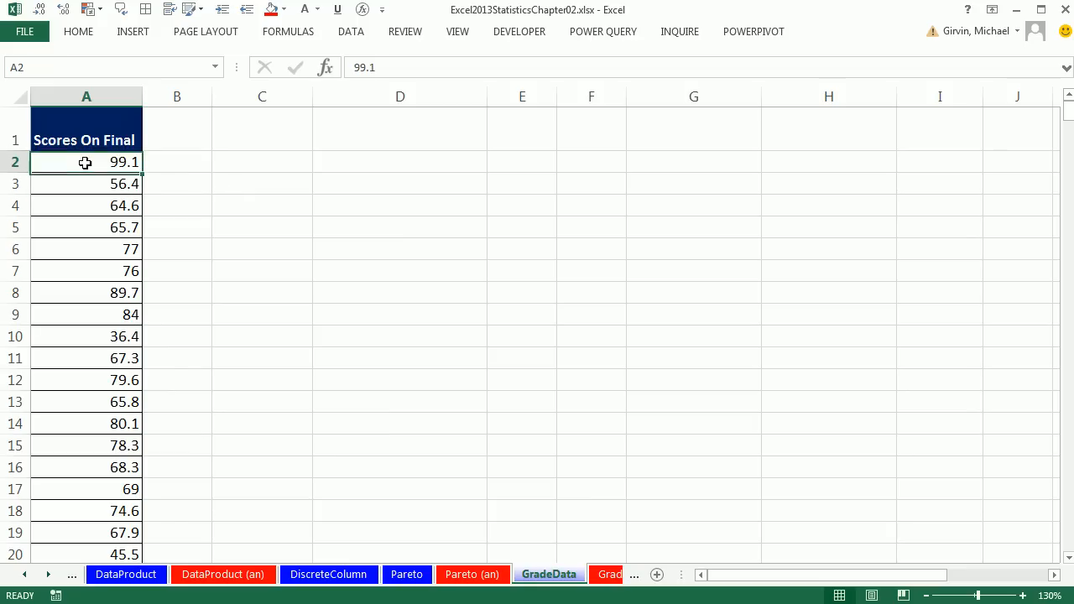
{"action": "key", "text": "ctrl+Down"}
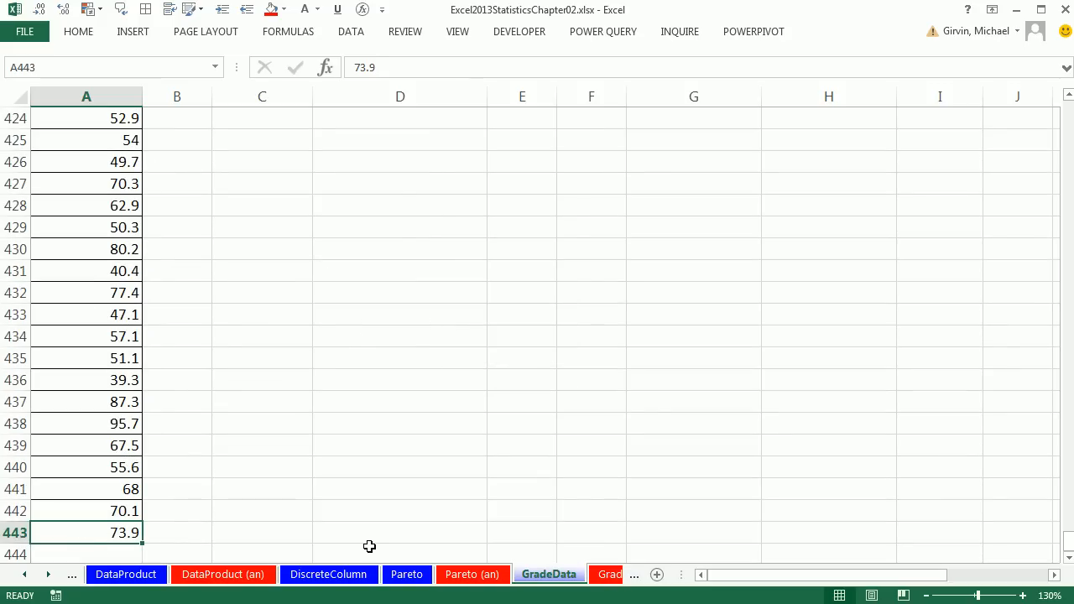
{"action": "key", "text": "ctrl+Home"}
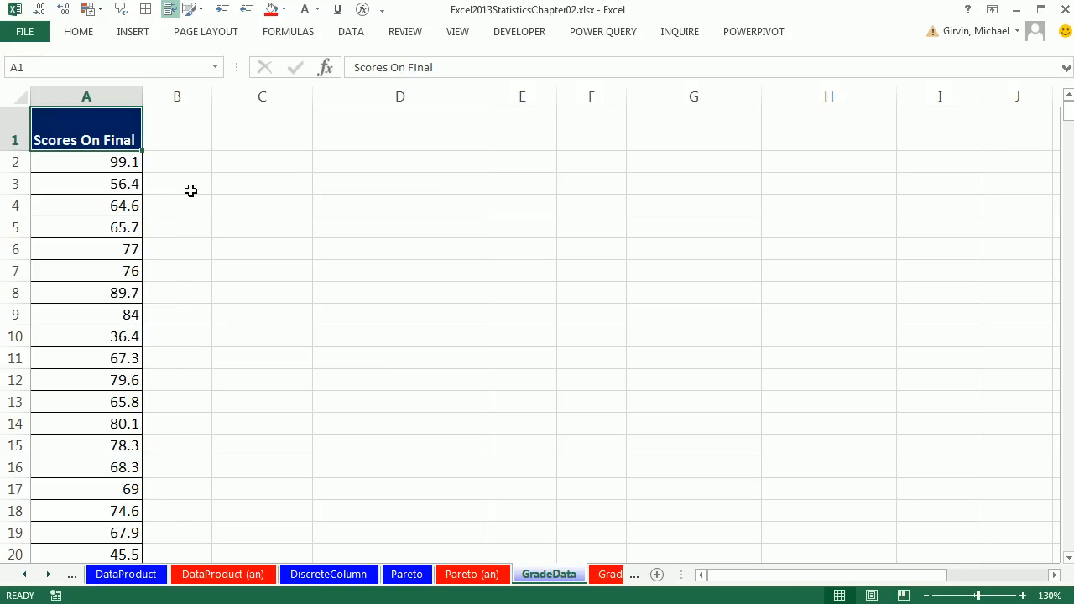
Create a PivotTable from the Scores On Final data in GradeData A1:A443, placed on the existing worksheet at cell C1.
{"action": "left_click", "coordinate": [128, 188]}
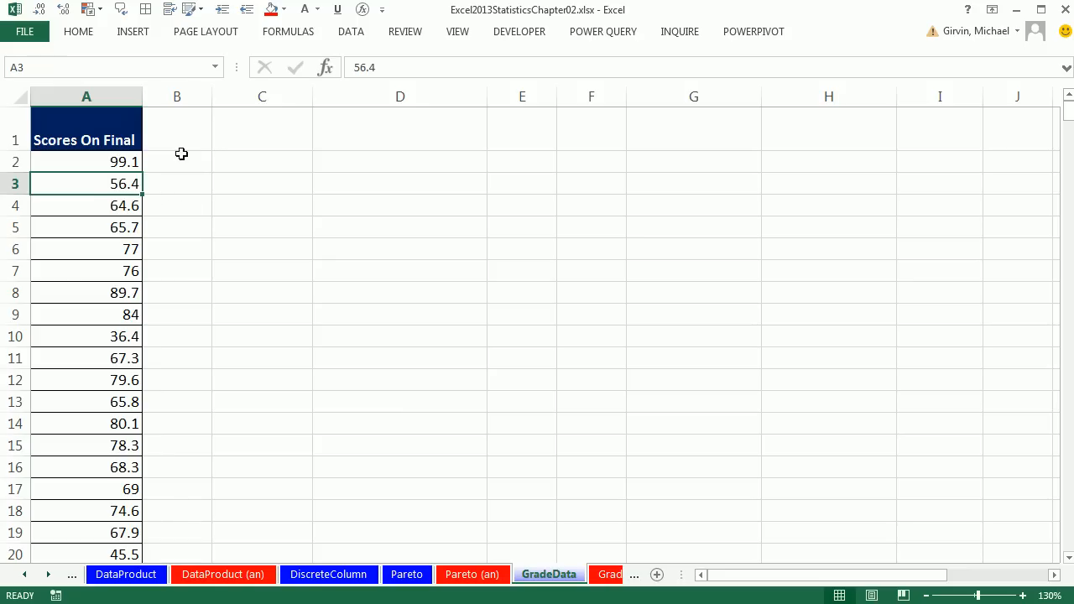
{"action": "left_click", "coordinate": [135, 31]}
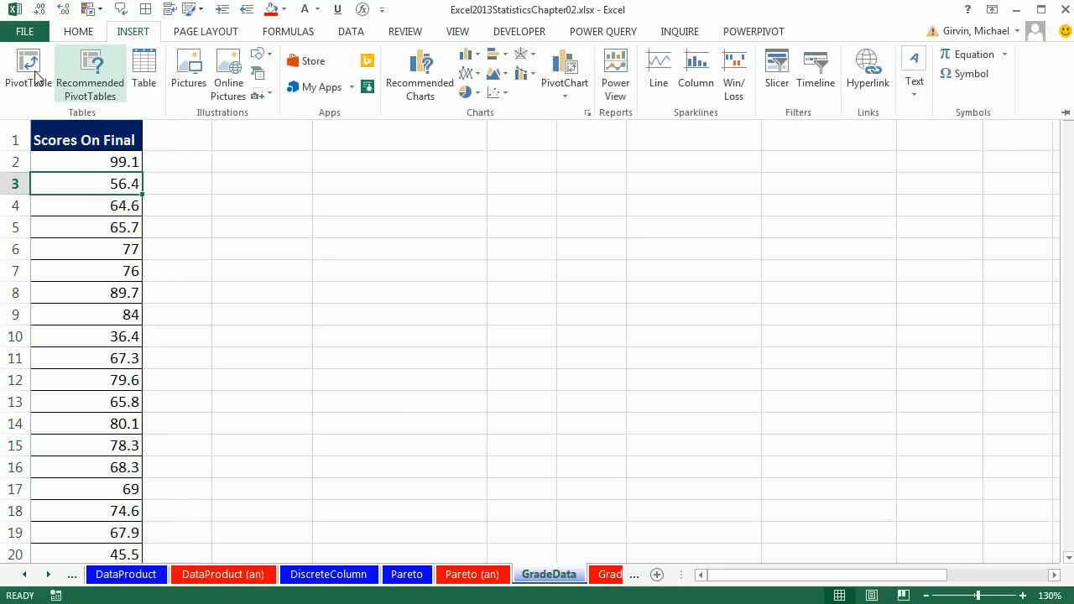
{"action": "key", "text": "alt"}
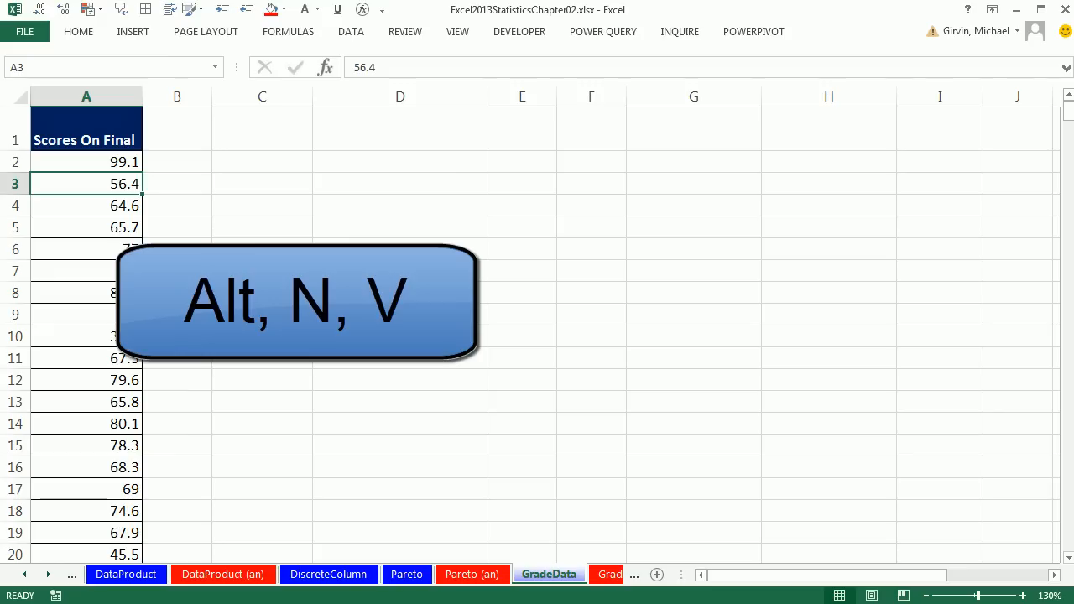
{"action": "key", "text": "n"}
{"action": "key", "text": "v"}
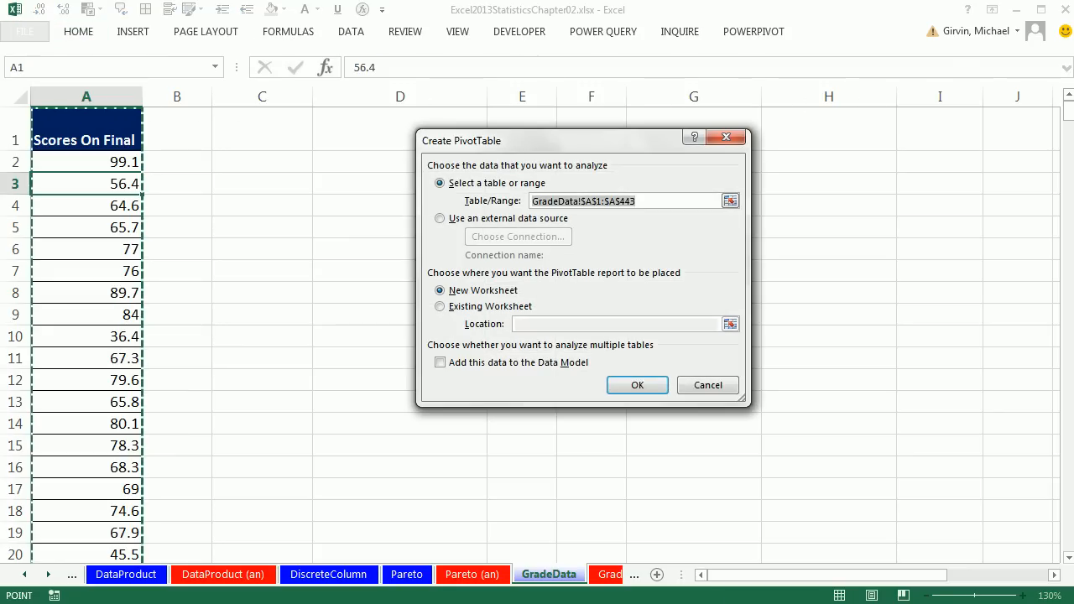
{"action": "left_click", "coordinate": [441, 307]}
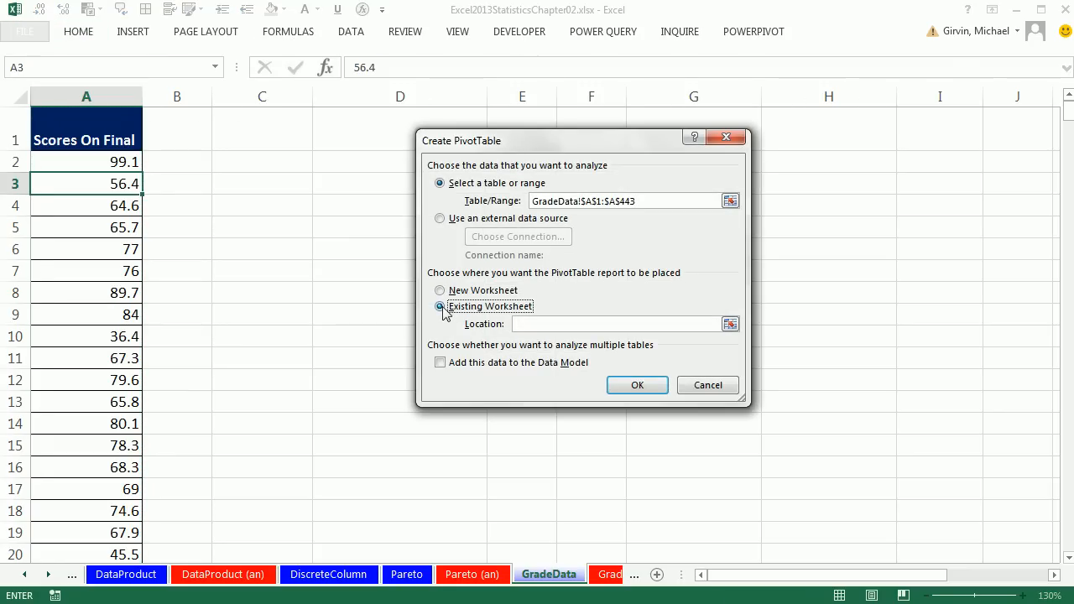
{"action": "left_click", "coordinate": [540, 325]}
{"action": "left_click", "coordinate": [283, 133]}
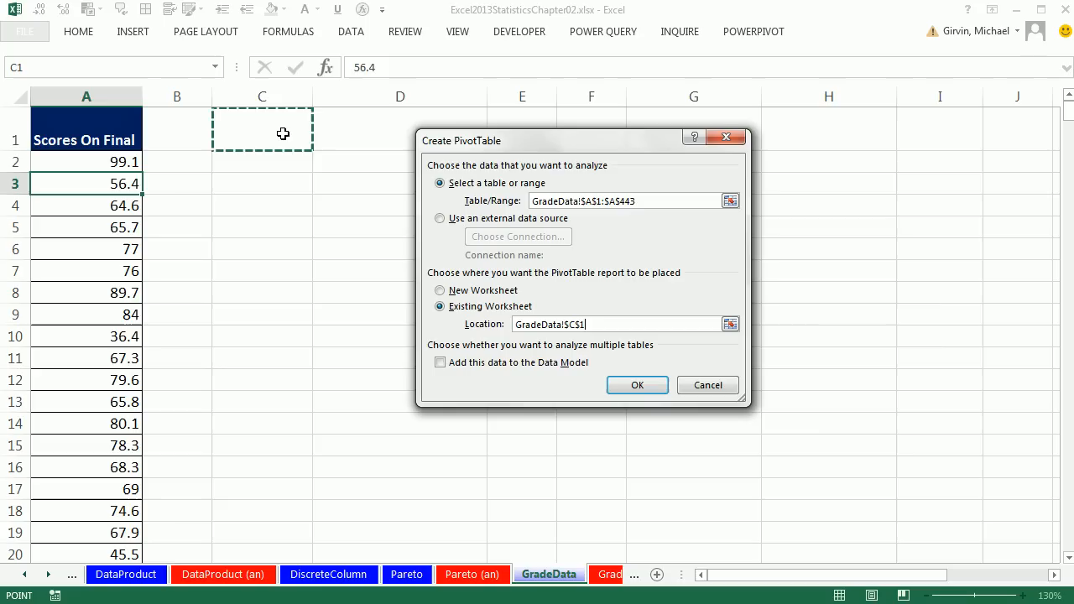
{"action": "left_click", "coordinate": [635, 385]}
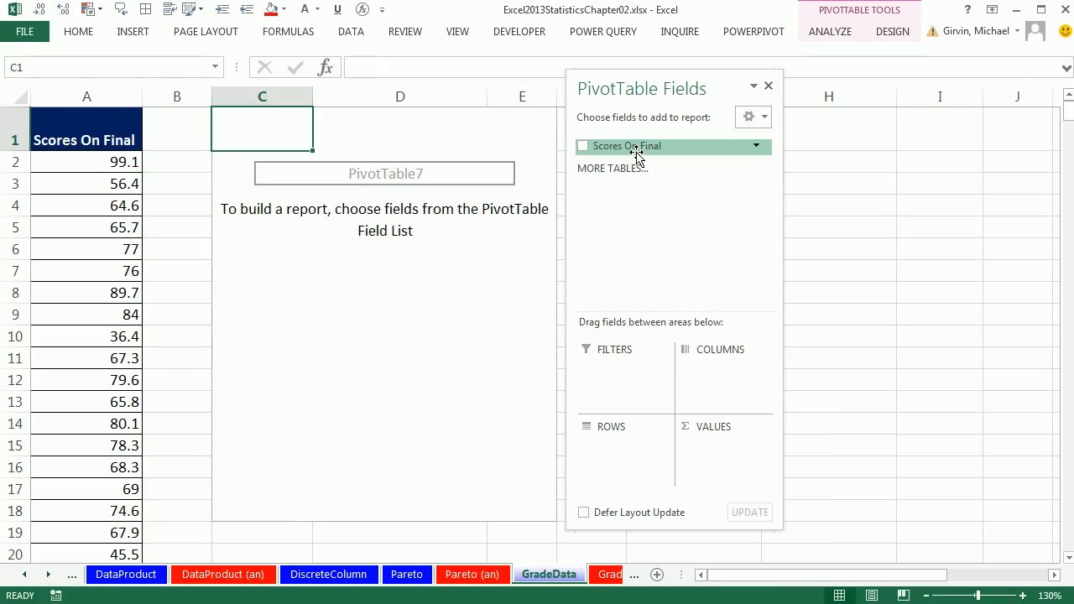
Use Scores On Final as the PivotTable's row field and group it from 0 to 100 in intervals of 10.
{"action": "left_click_drag", "start_coordinate": [620, 147], "coordinate": [629, 477]}
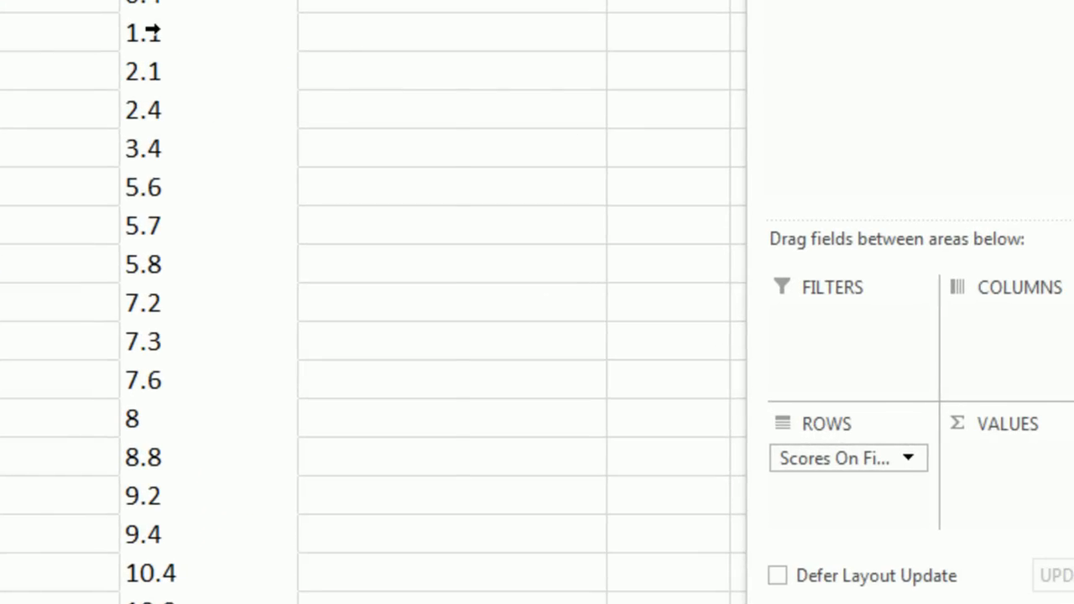
{"action": "right_click", "coordinate": [159, 33]}
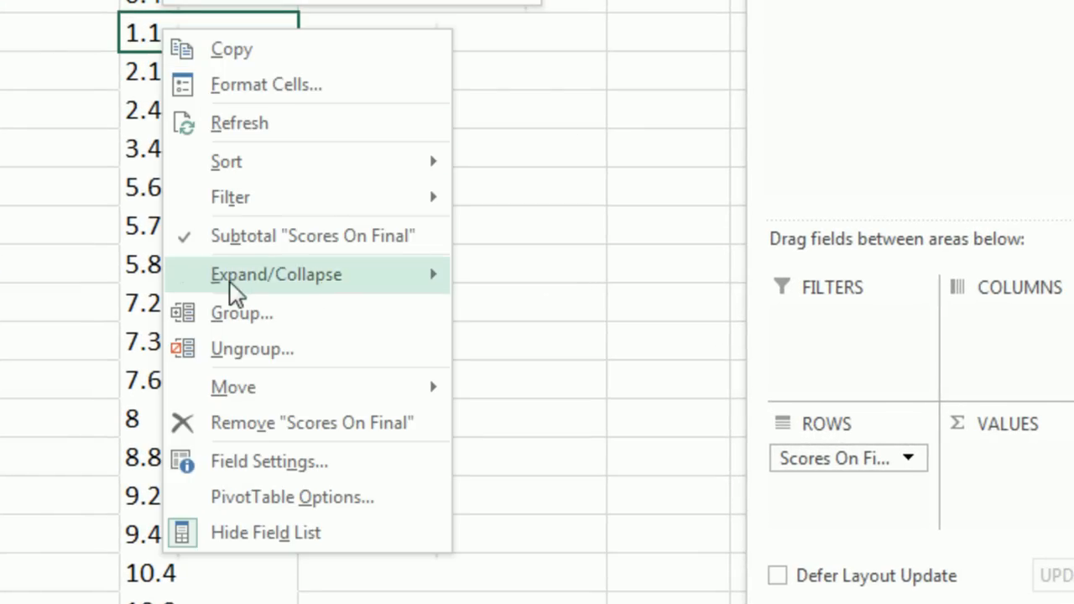
{"action": "left_click", "coordinate": [238, 314]}
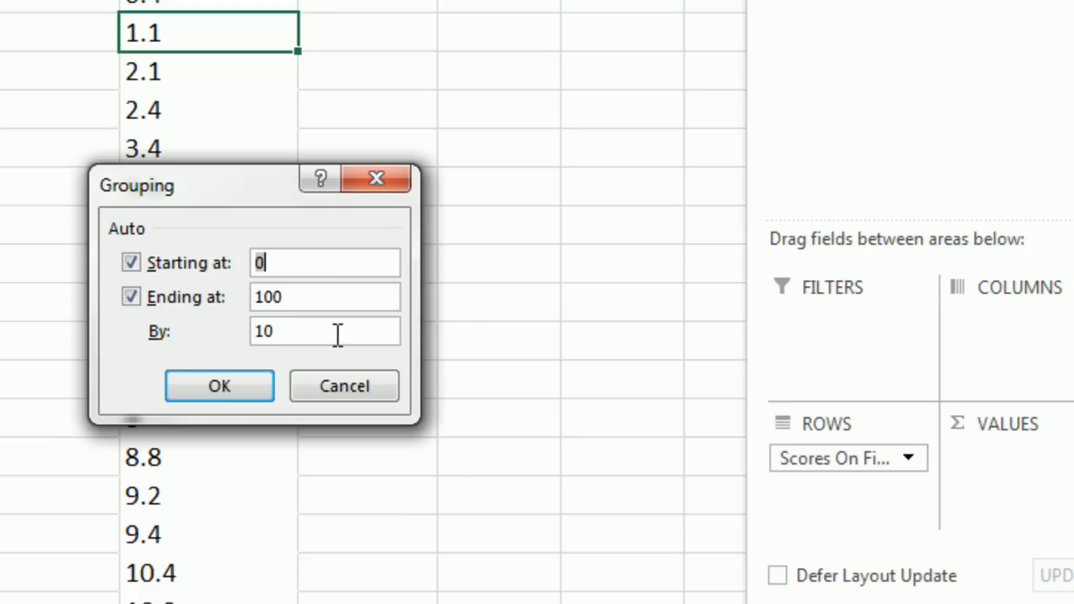
{"action": "left_click_drag", "start_coordinate": [307, 333], "coordinate": [249, 333]}
{"action": "type", "text": "5"}
{"action": "key", "text": "BackSpace"}
{"action": "type", "text": "10"}
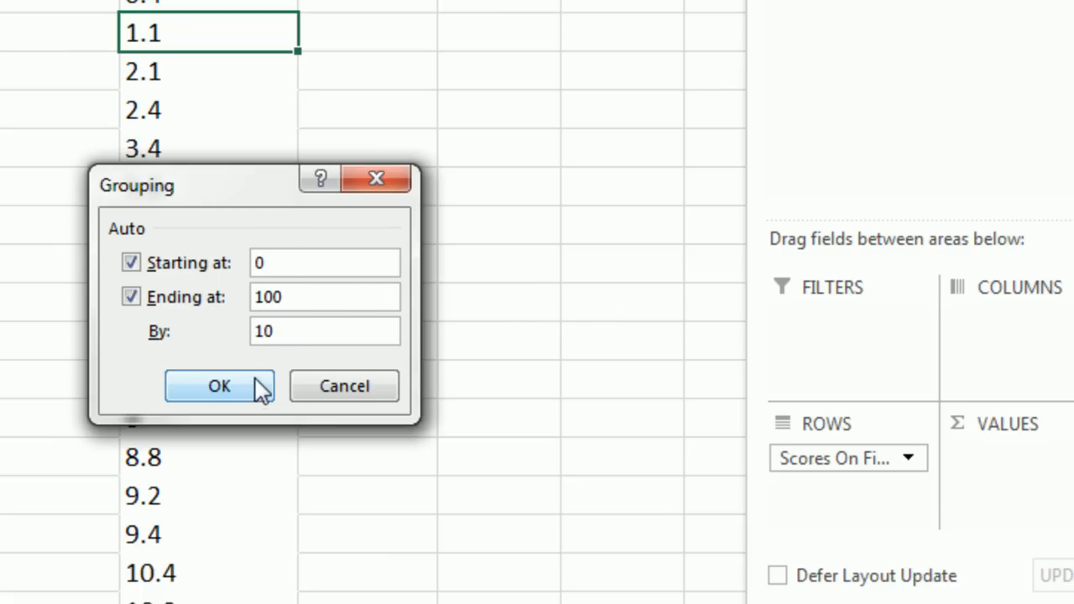
{"action": "left_click", "coordinate": [220, 387]}
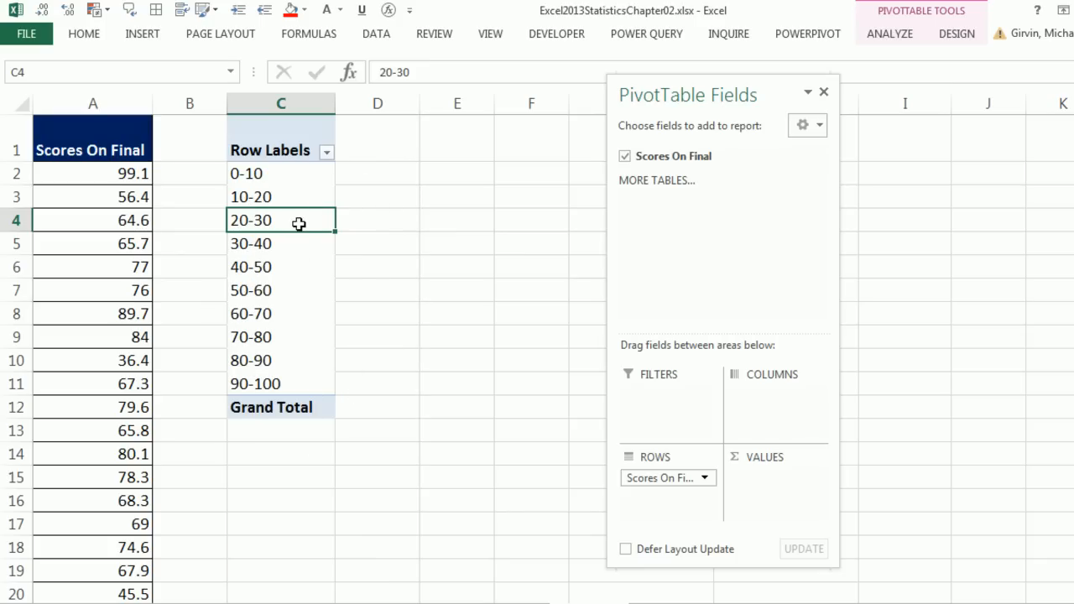
Examine the lower and upper limits of the first two score classes in the PivotTable's row labels.
{"action": "left_click", "coordinate": [302, 179]}
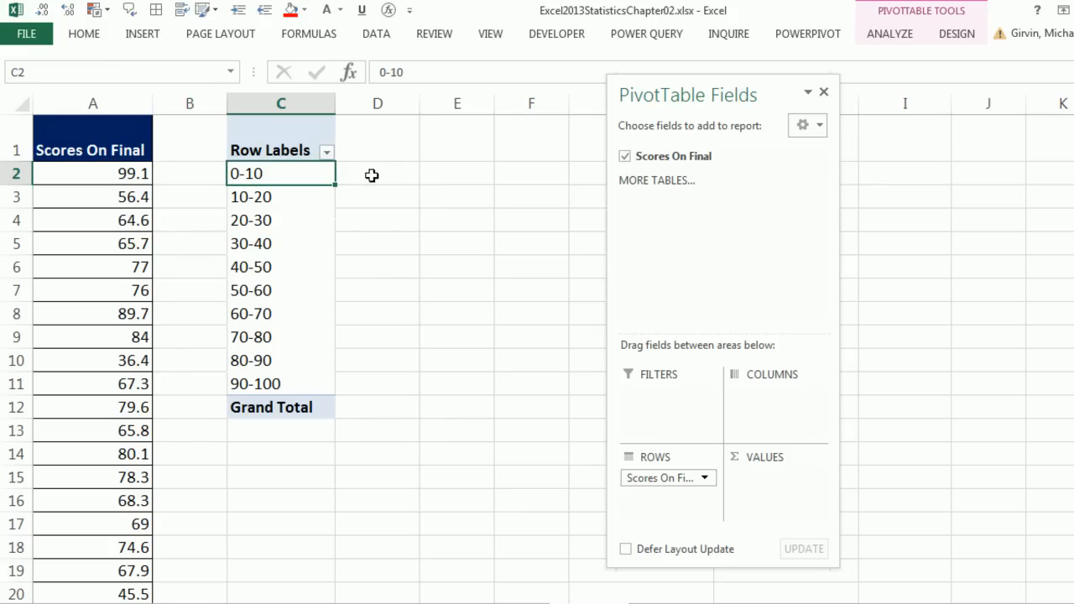
{"action": "left_click", "coordinate": [291, 202]}
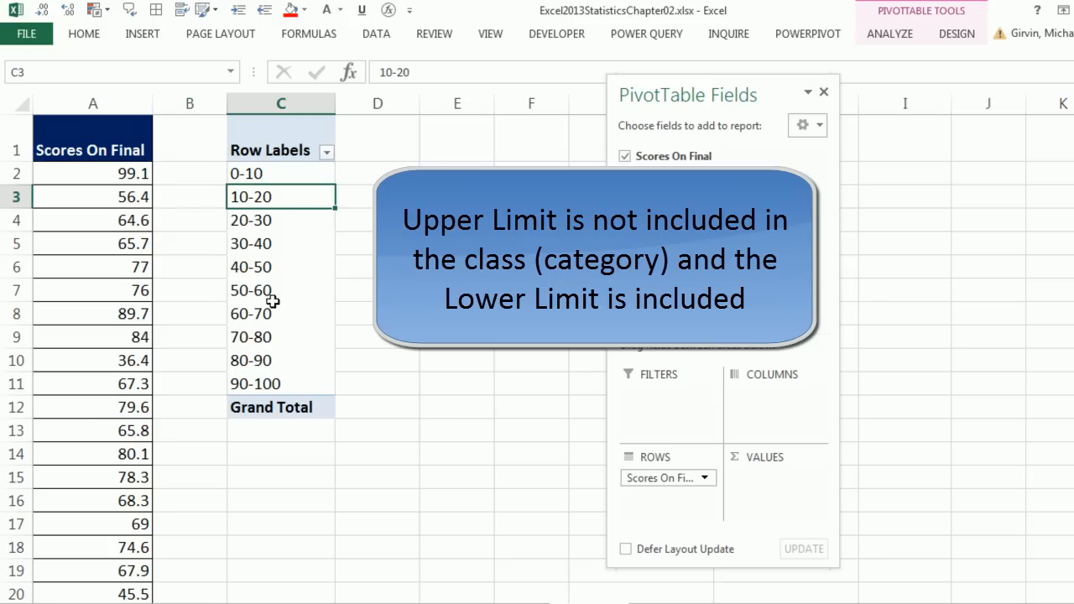
{"action": "left_click", "coordinate": [282, 176]}
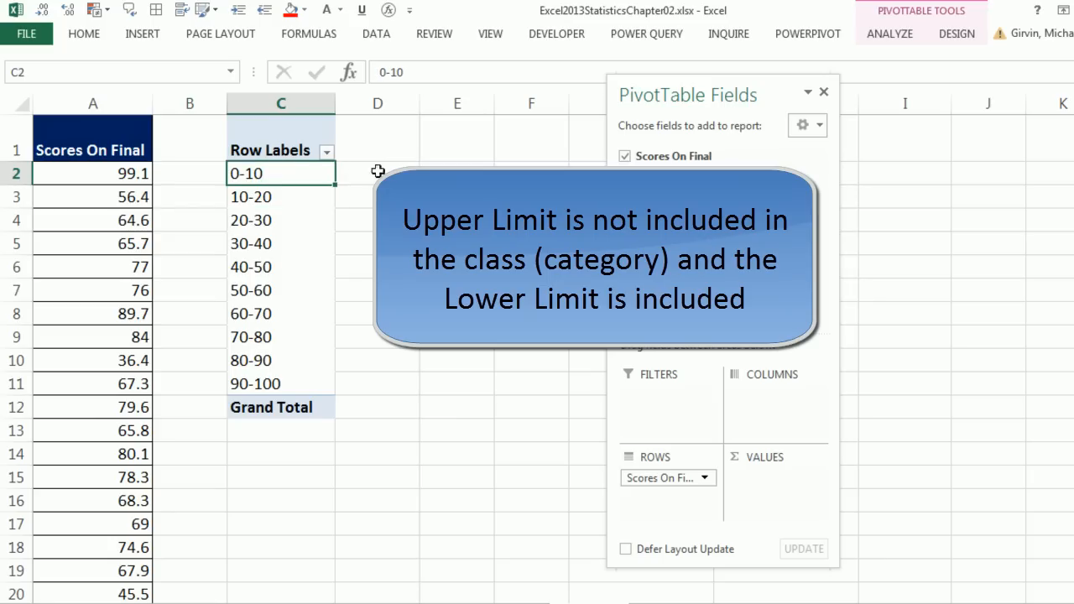
Add Scores On Final to the PivotTable's values area to count the scores in each class.
{"action": "left_click", "coordinate": [303, 198]}
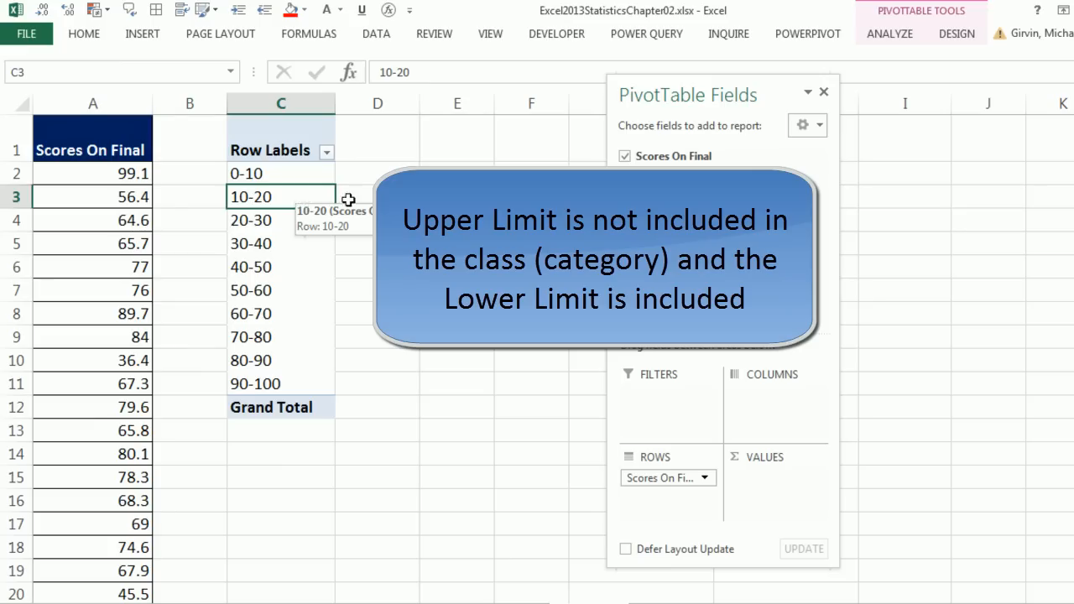
{"action": "left_click", "coordinate": [248, 223]}
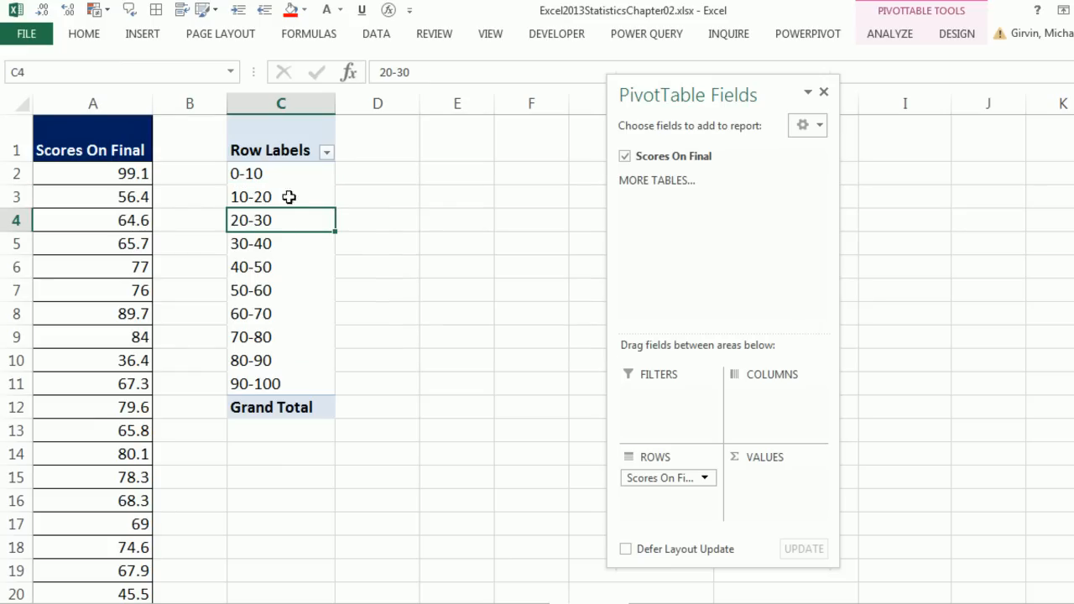
{"action": "left_click", "coordinate": [292, 384]}
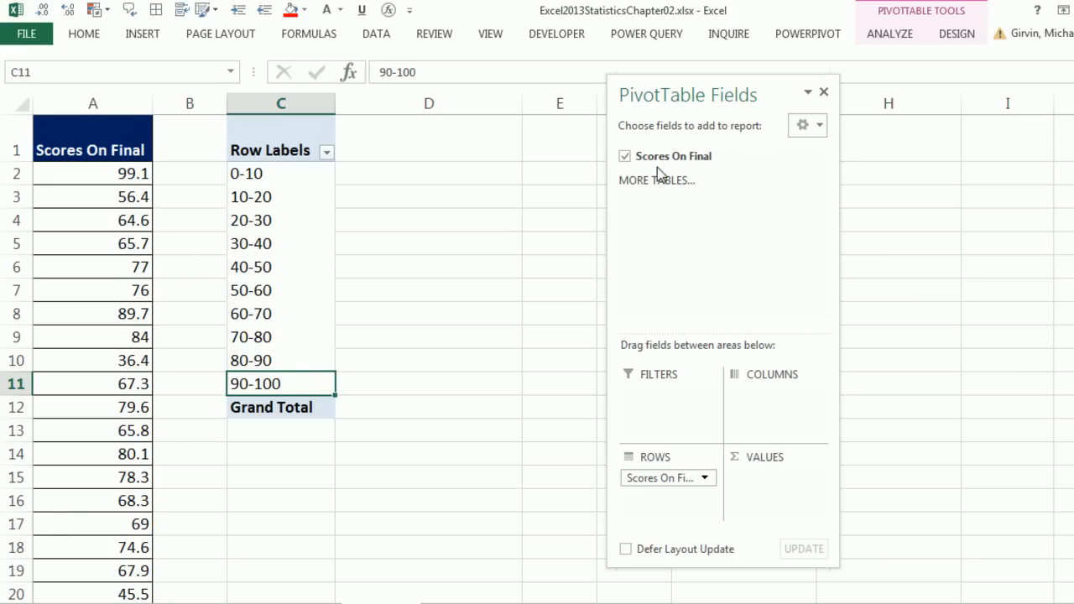
{"action": "left_click_drag", "start_coordinate": [678, 161], "coordinate": [777, 509]}
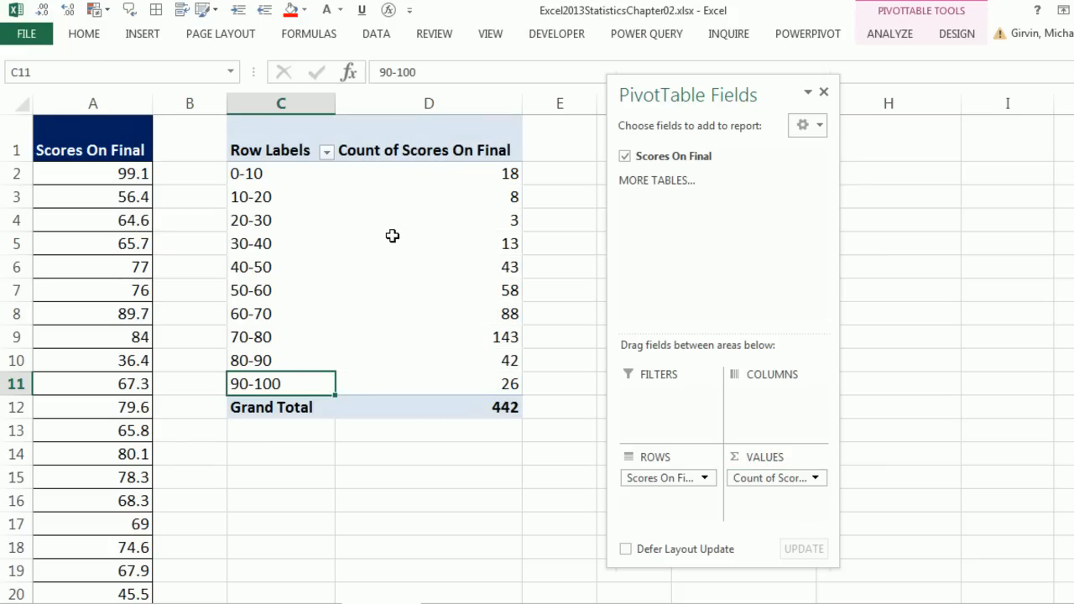
Examine the score counts of the first five classes, from 0-10 through 40-50.
{"action": "mouse_move", "coordinate": [392, 236]}
{"action": "left_click", "coordinate": [456, 174]}
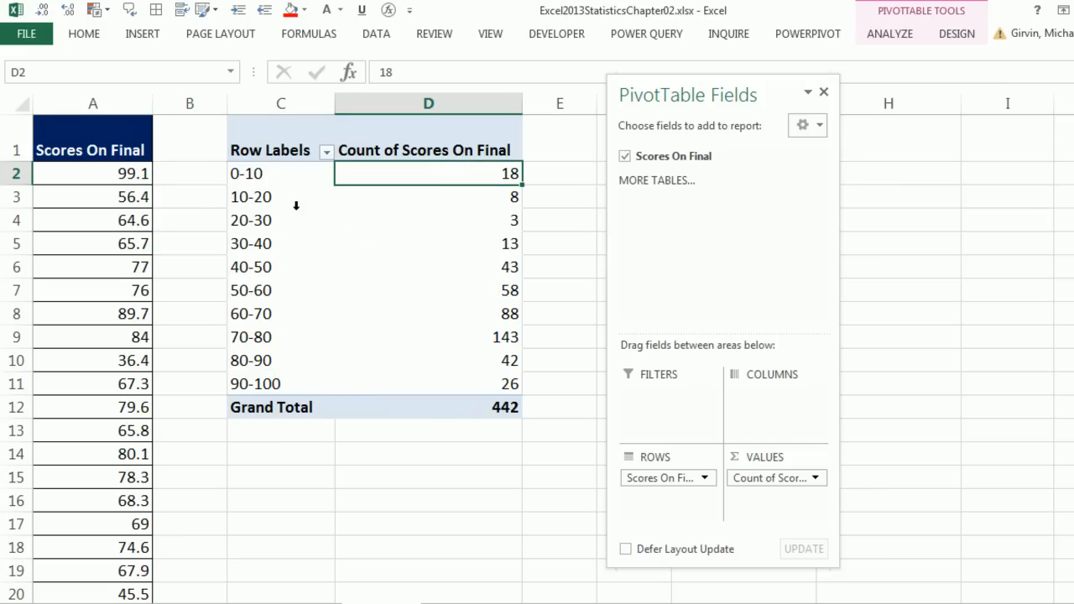
{"action": "left_click", "coordinate": [460, 201]}
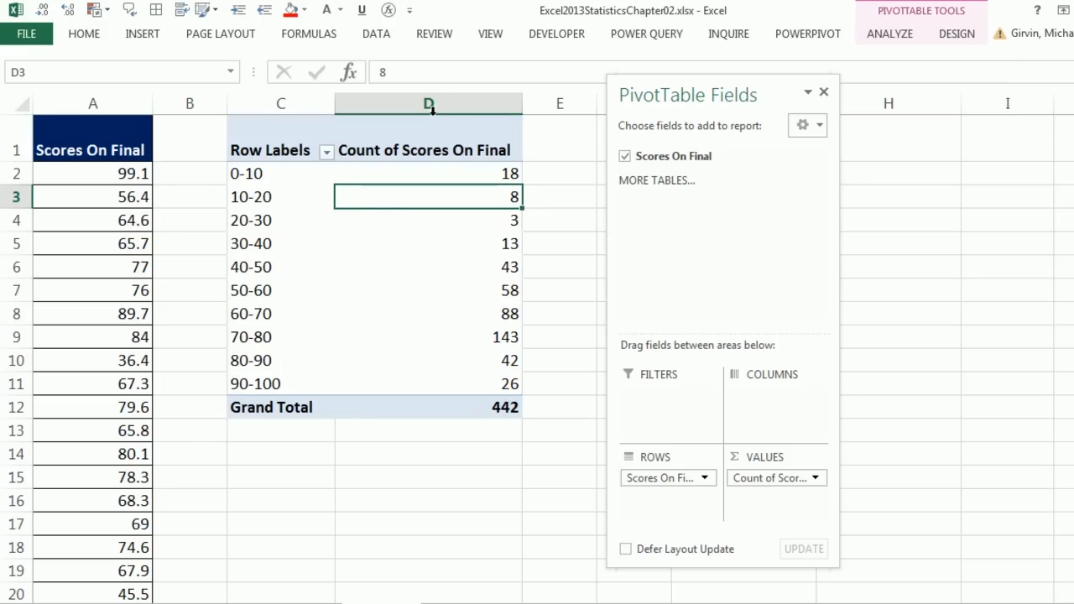
{"action": "mouse_move", "coordinate": [394, 286]}
{"action": "left_click", "coordinate": [466, 225]}
{"action": "left_click", "coordinate": [453, 248]}
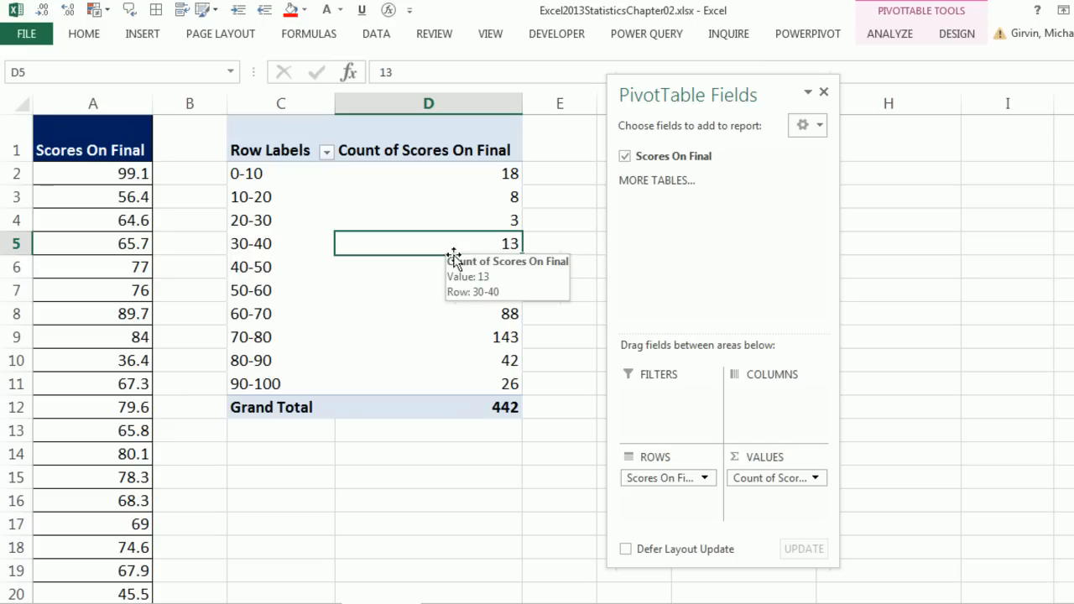
{"action": "left_click", "coordinate": [453, 270]}
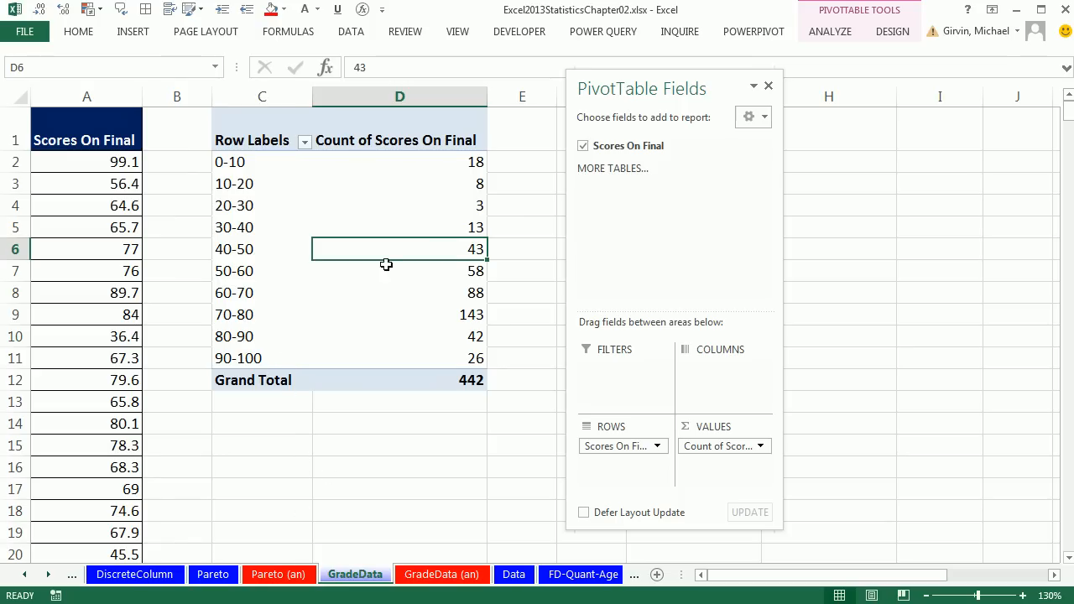
Drill down into the 0-10 class count to list its underlying scores, and delete the resulting detail sheet.
{"action": "left_click", "coordinate": [415, 162]}
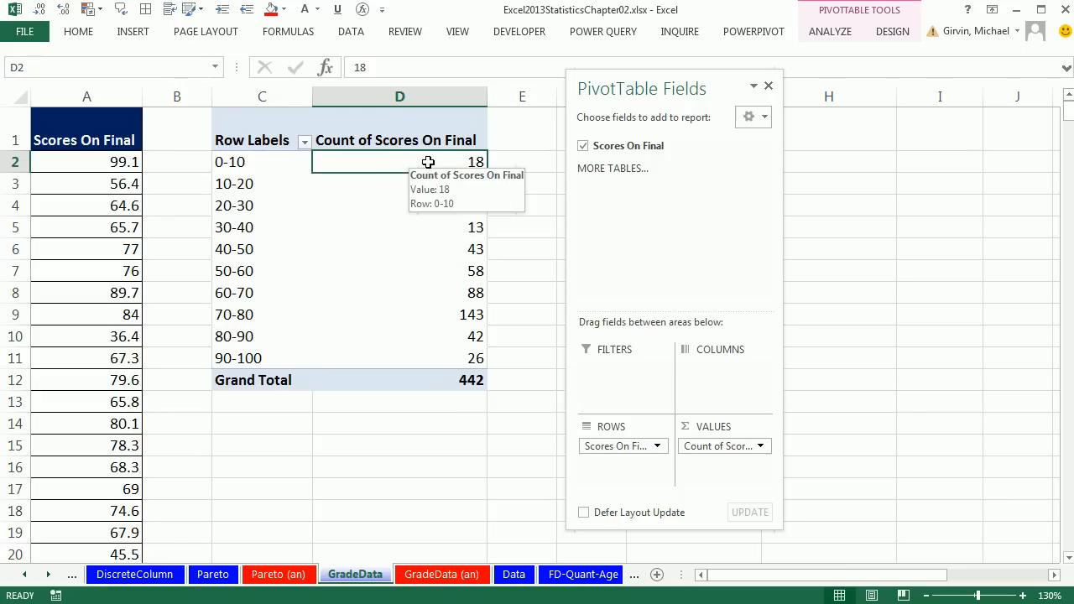
{"action": "double_click", "coordinate": [412, 163]}
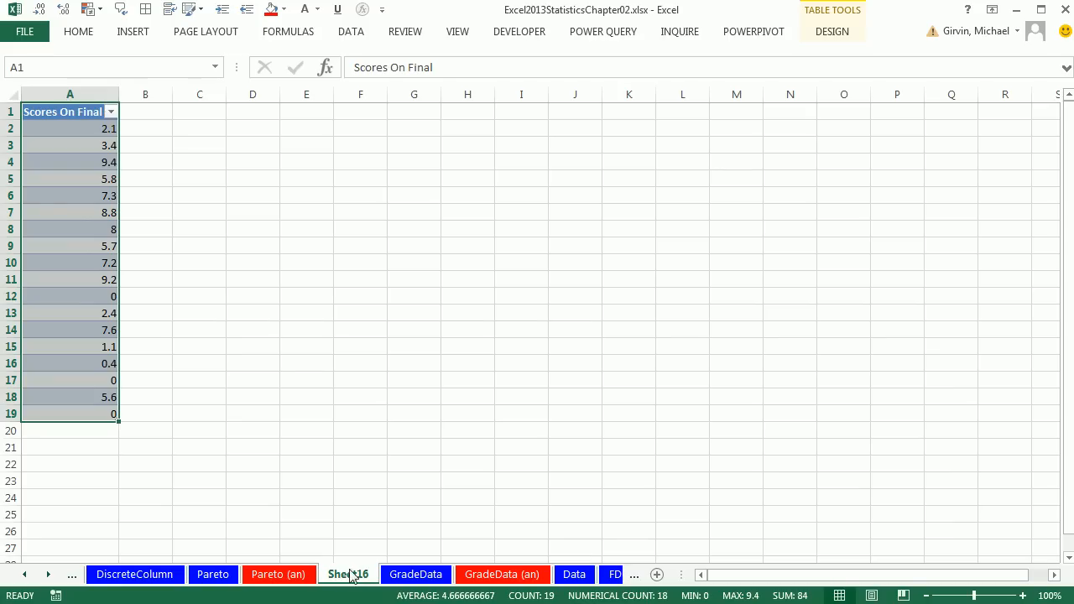
{"action": "right_click", "coordinate": [358, 579]}
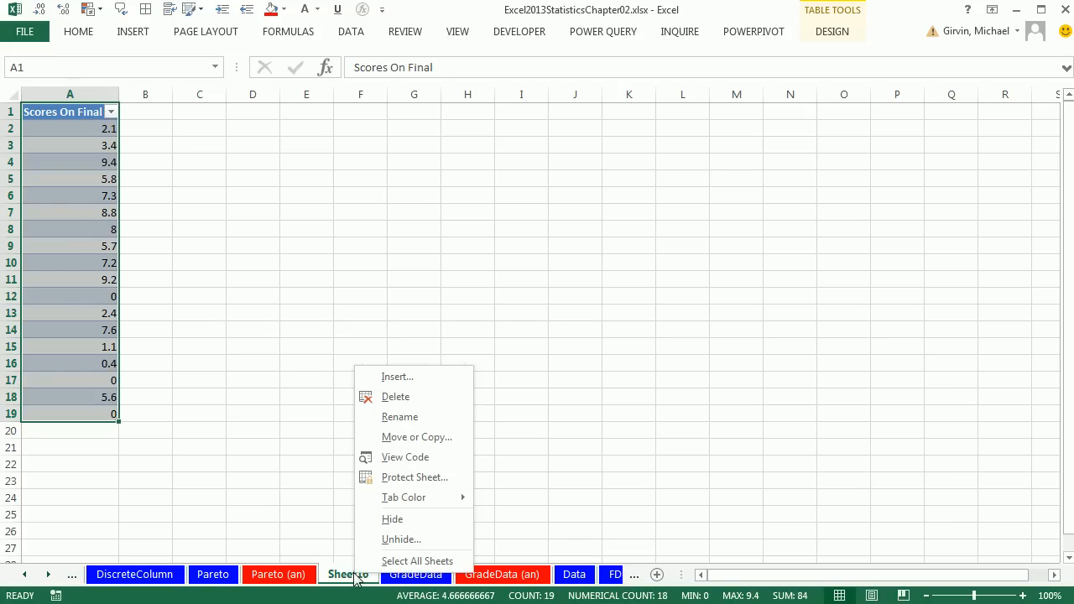
{"action": "left_click", "coordinate": [402, 403]}
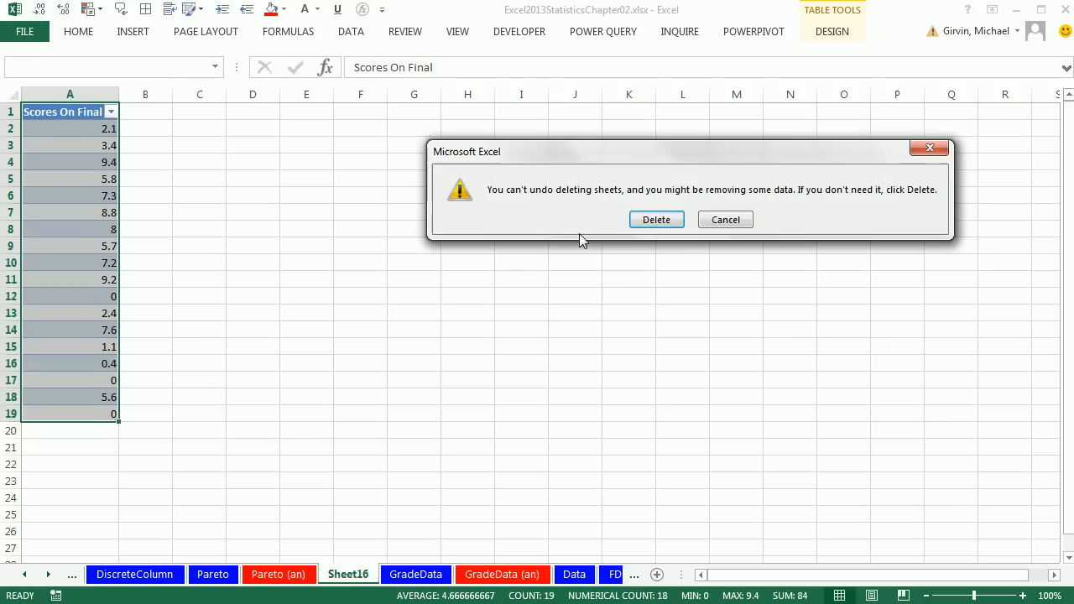
{"action": "left_click", "coordinate": [655, 220]}
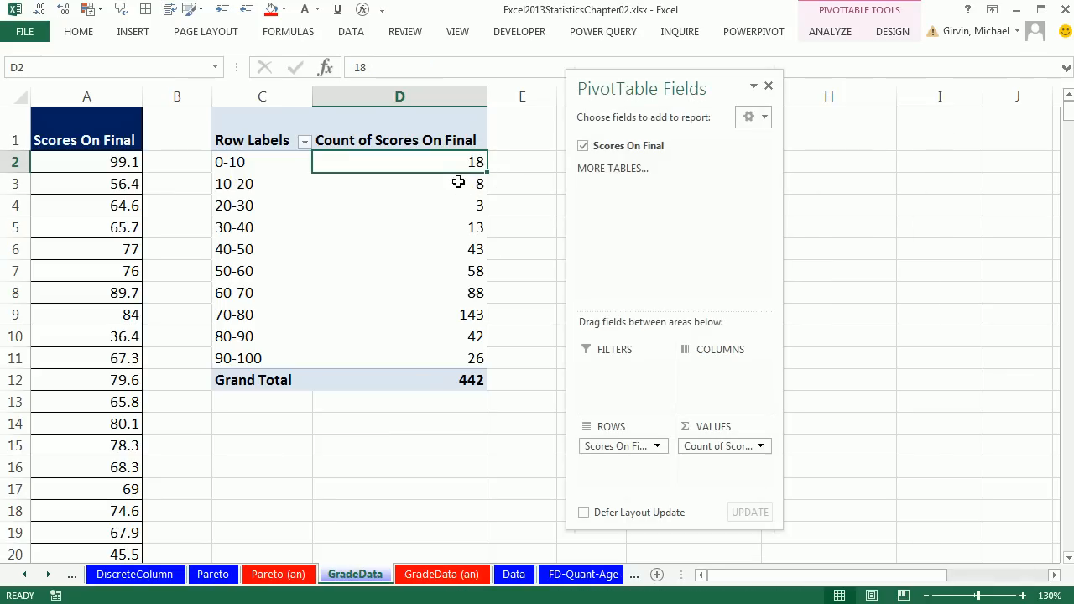
Drill down into the 10-20 class count to inspect its individual scores, and delete the generated sheet.
{"action": "double_click", "coordinate": [407, 182]}
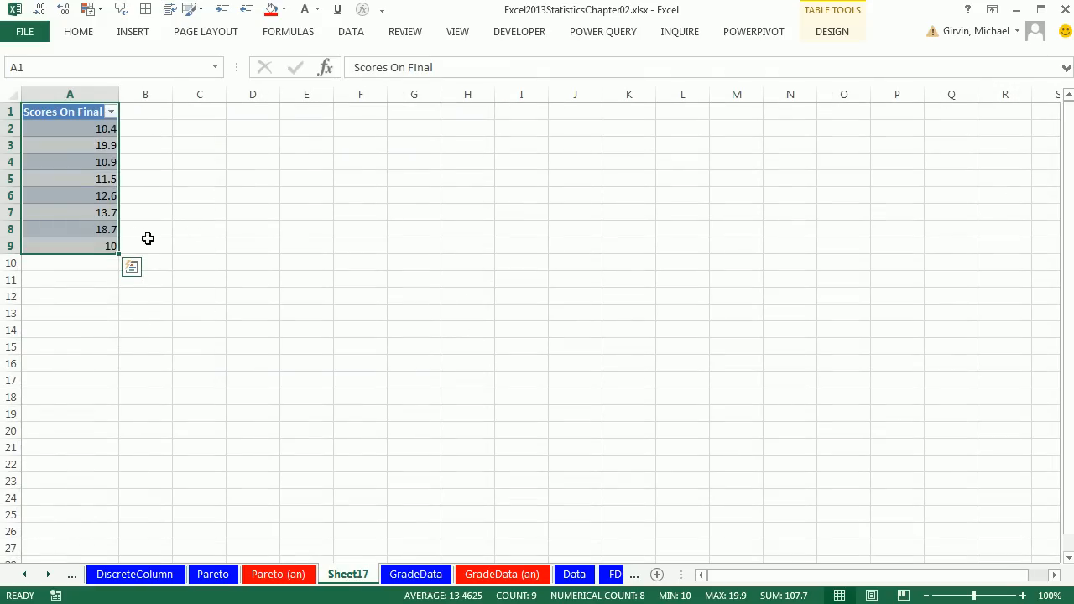
{"action": "right_click", "coordinate": [348, 576]}
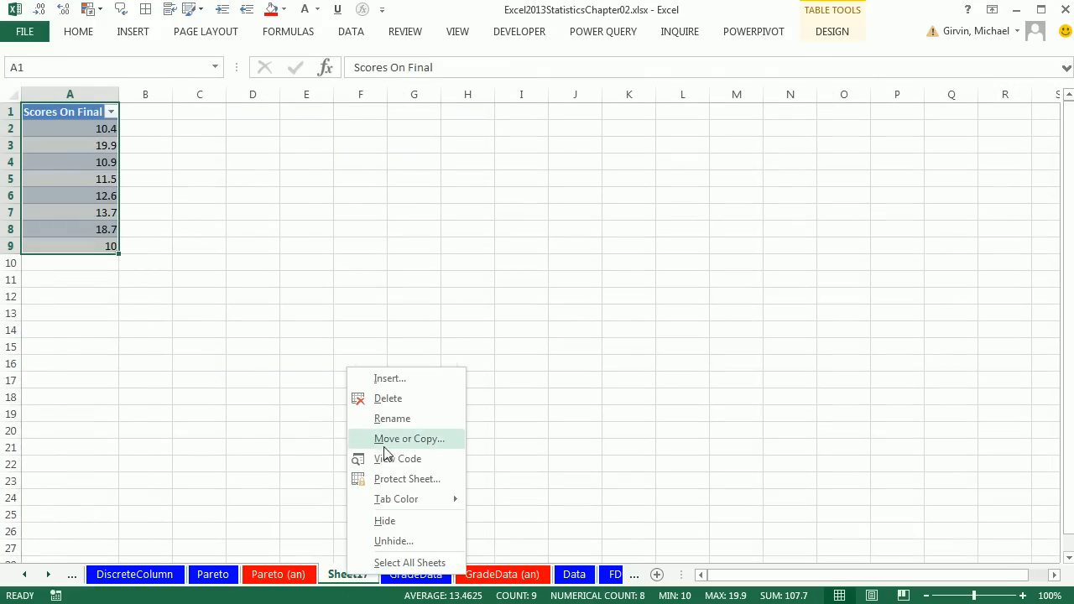
{"action": "left_click", "coordinate": [385, 401]}
{"action": "left_click", "coordinate": [639, 220]}
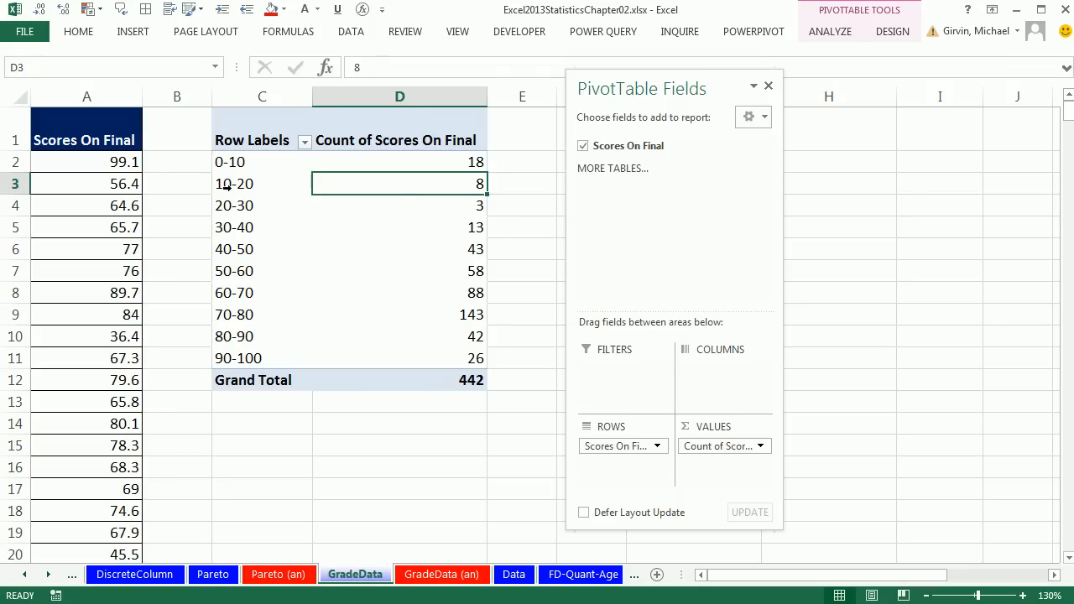
List the scores behind the 20-30 class count on a detail sheet and remove that sheet.
{"action": "double_click", "coordinate": [458, 206]}
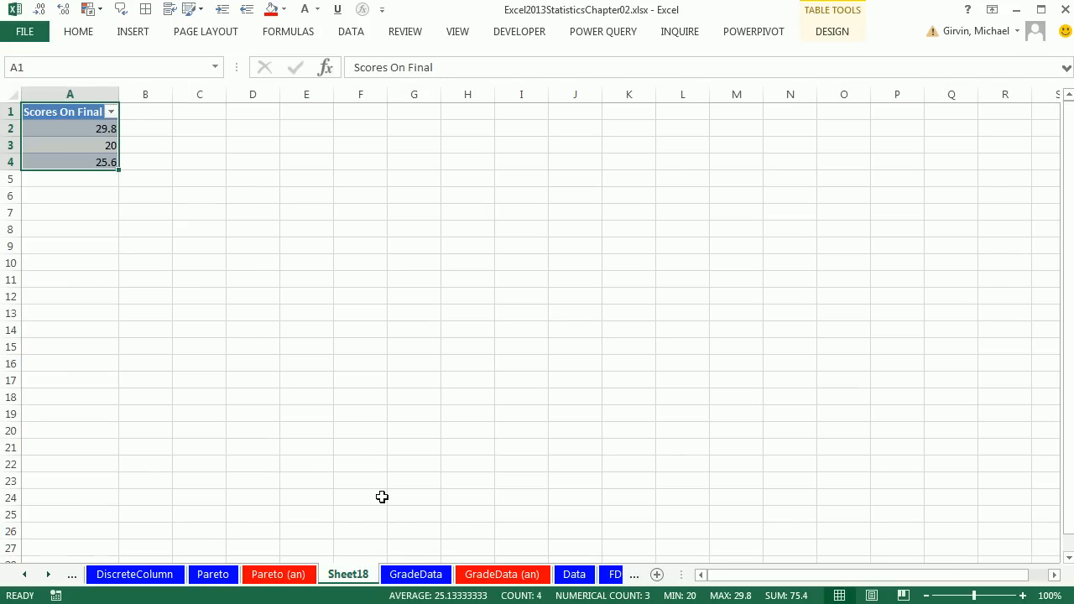
{"action": "right_click", "coordinate": [361, 579]}
{"action": "left_click", "coordinate": [408, 398]}
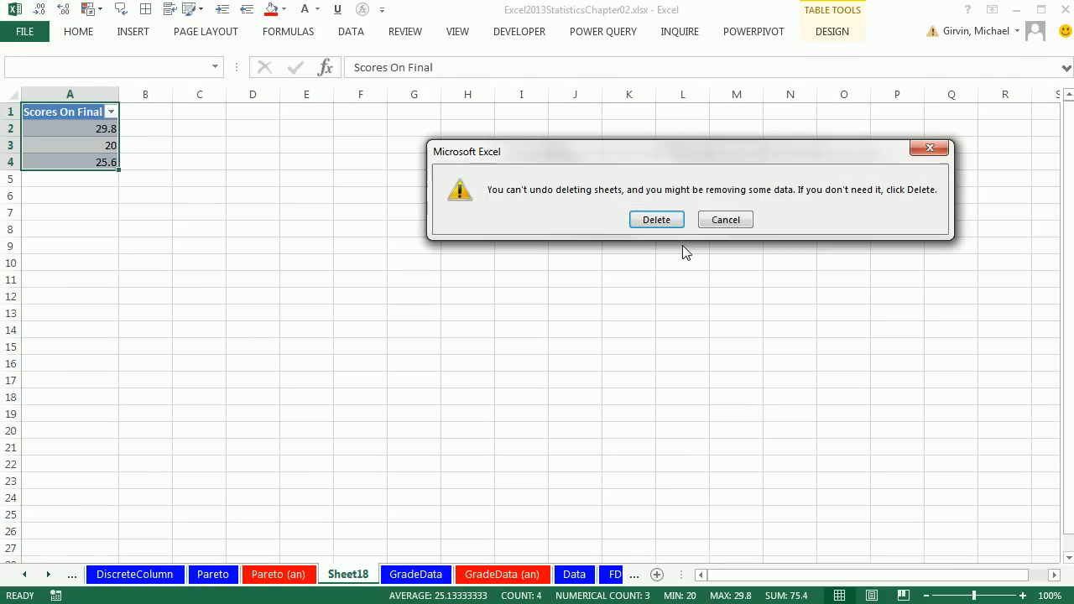
{"action": "left_click", "coordinate": [676, 223]}
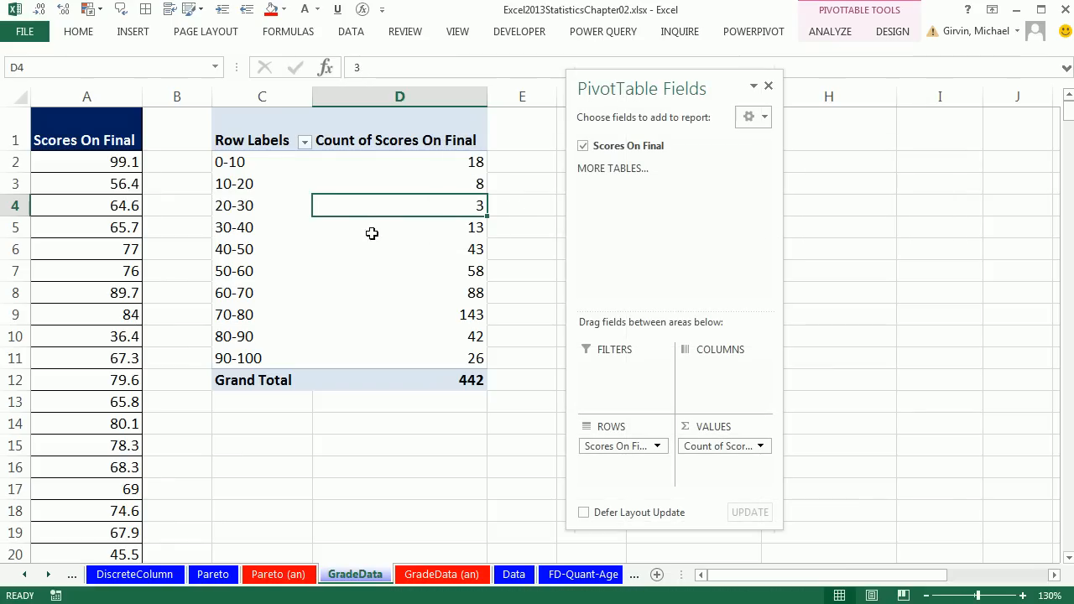
Drill down into the 90-100 class count to check whether both limits are included, and delete the detail sheet.
{"action": "left_click", "coordinate": [281, 163]}
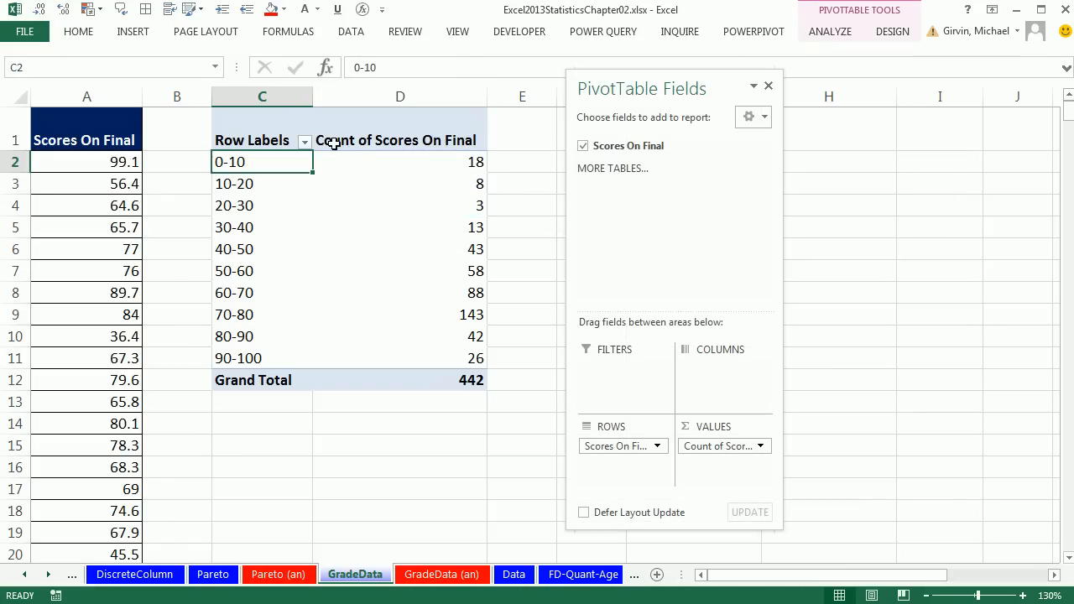
{"action": "left_click", "coordinate": [277, 184]}
{"action": "left_click", "coordinate": [280, 209]}
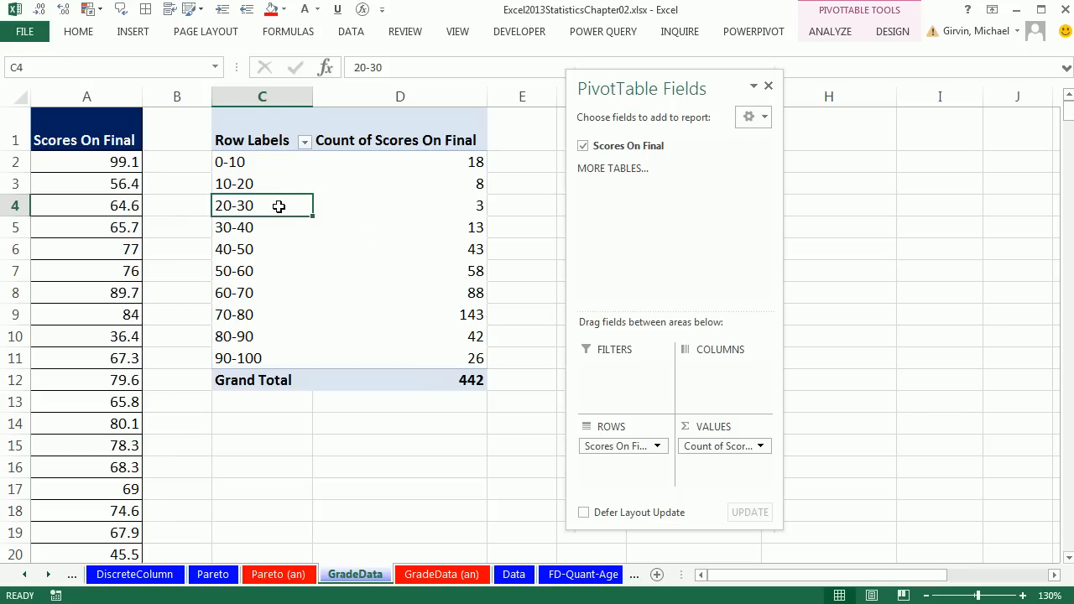
{"action": "left_click", "coordinate": [261, 234]}
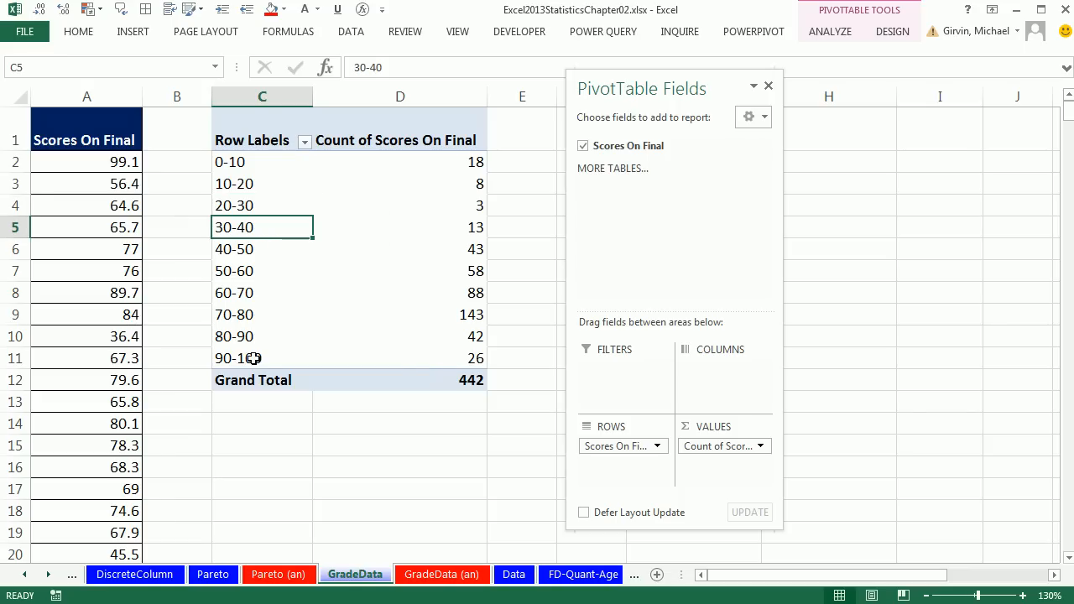
{"action": "left_click", "coordinate": [444, 356]}
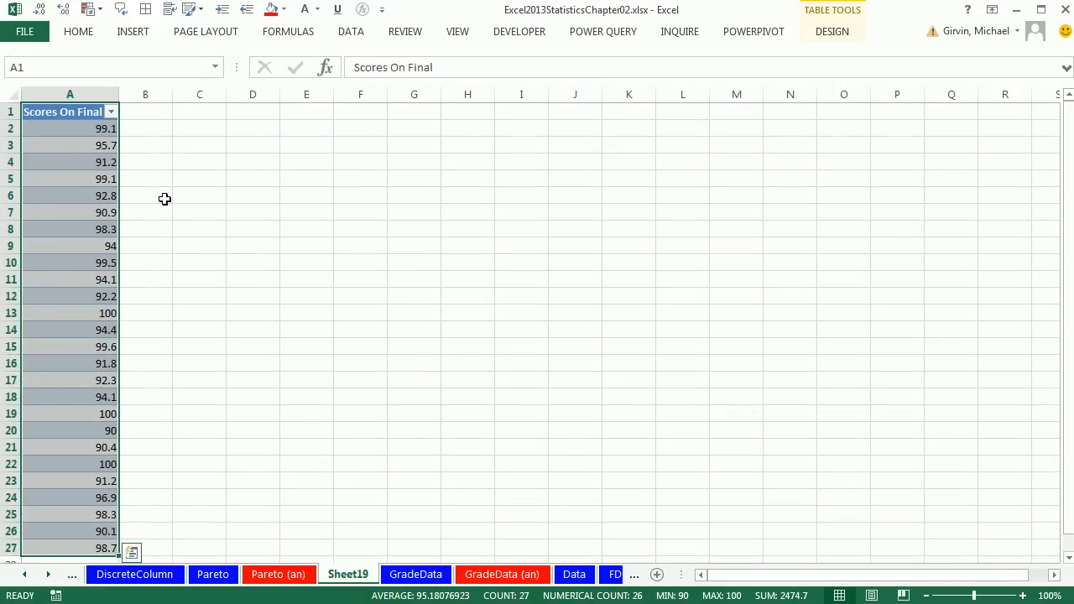
{"action": "left_click", "coordinate": [108, 430]}
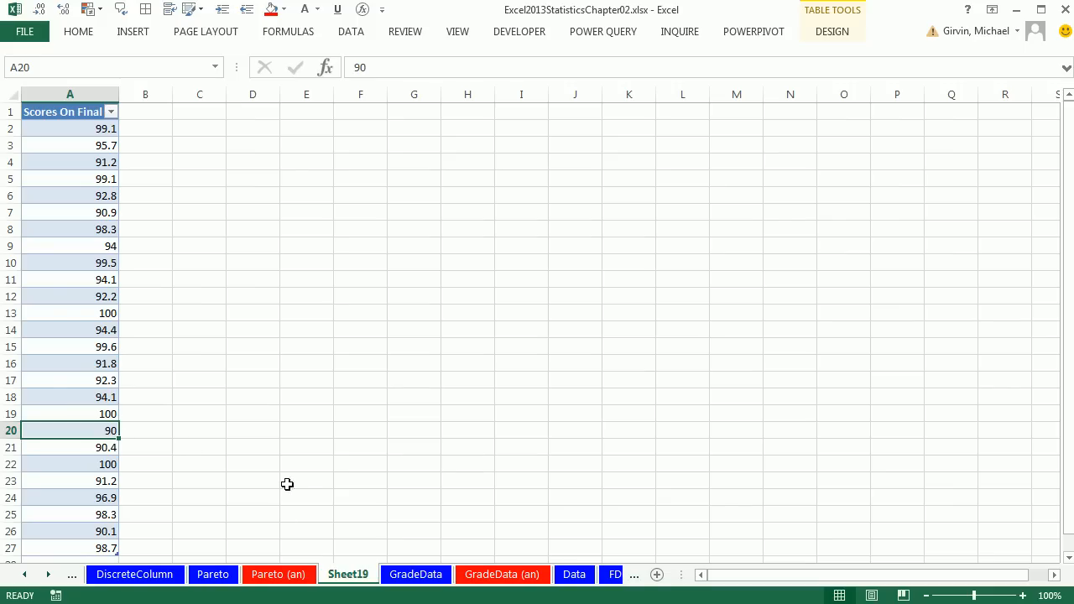
{"action": "right_click", "coordinate": [354, 575]}
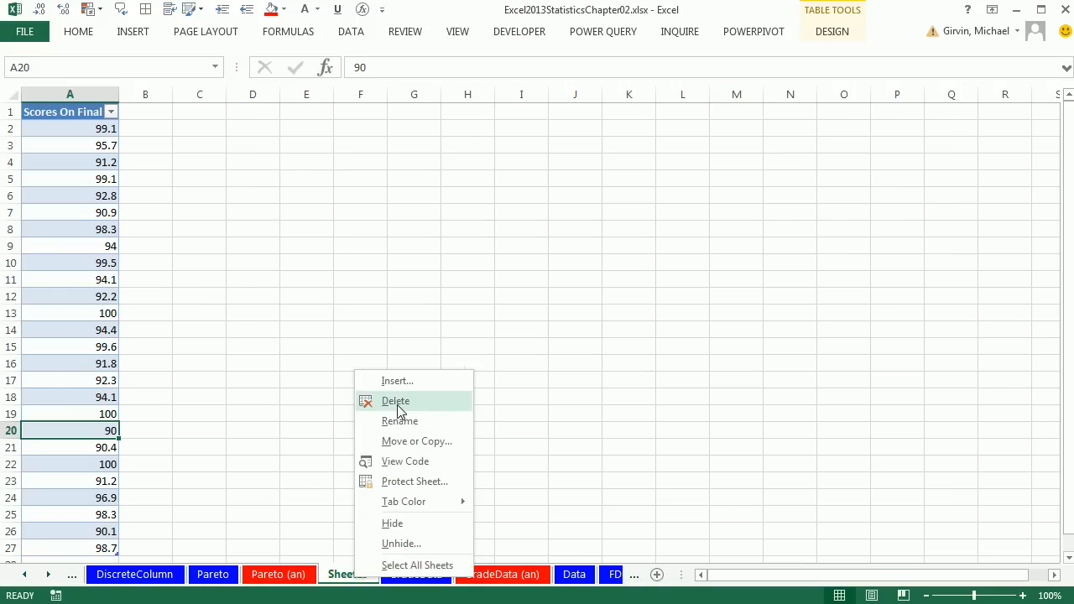
{"action": "left_click", "coordinate": [395, 402]}
{"action": "left_click", "coordinate": [653, 221]}
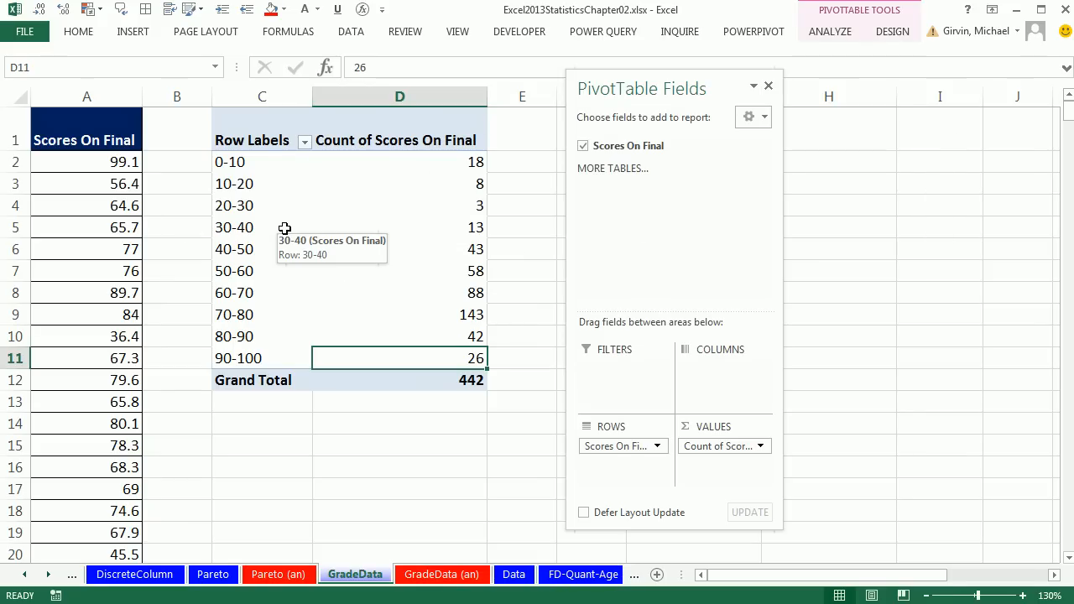
Raise the ending value of the Scores On Final grouping so that a separate 100-110 class is added.
{"action": "right_click", "coordinate": [242, 212]}
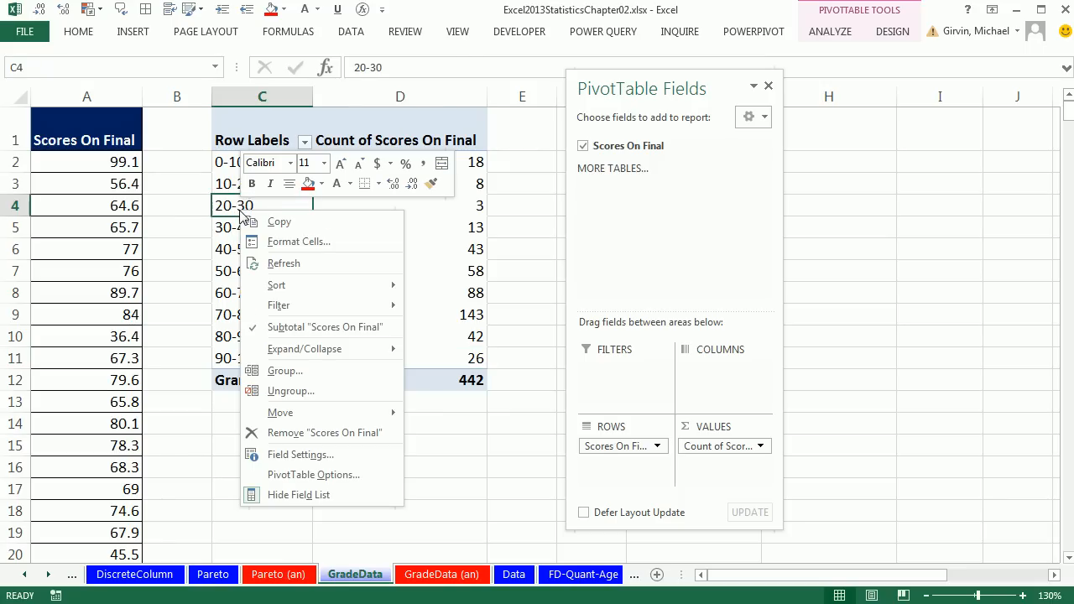
{"action": "left_click", "coordinate": [295, 379]}
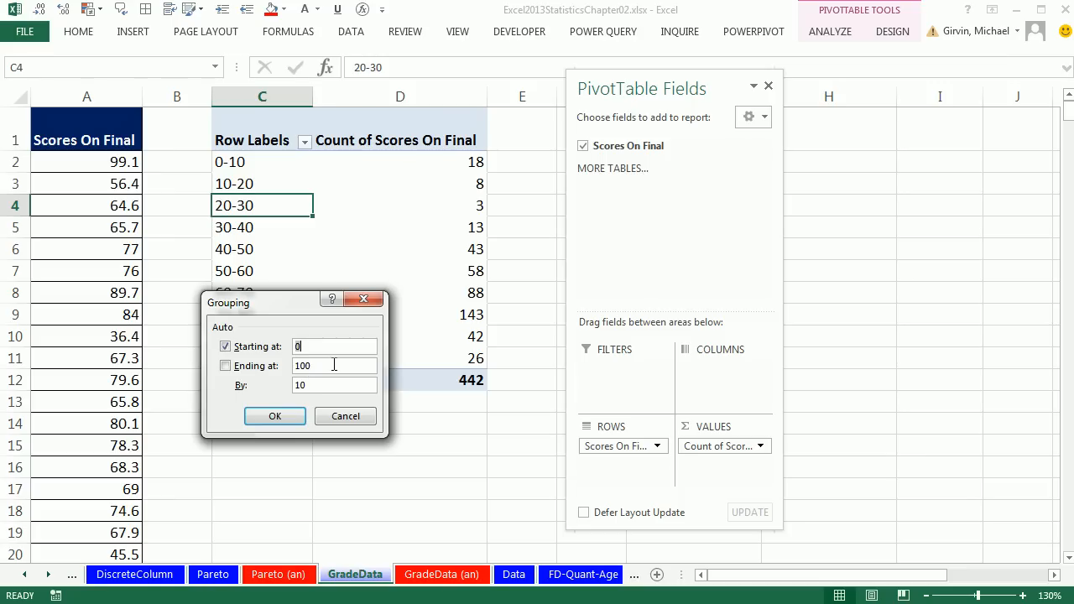
{"action": "double_click", "coordinate": [306, 365]}
{"action": "left_click", "coordinate": [275, 416]}
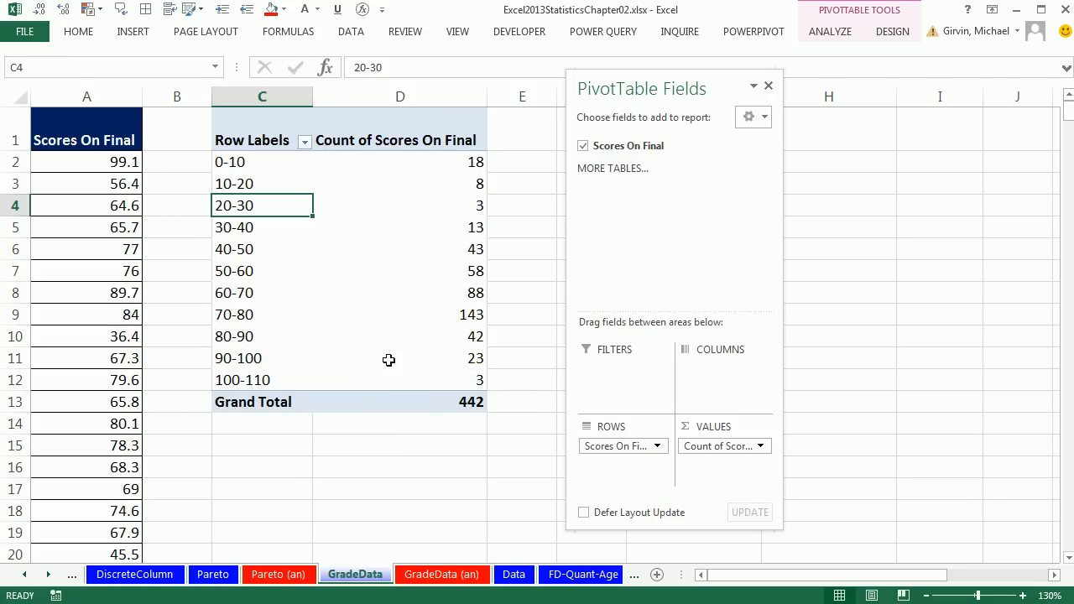
Drill down into the regrouped 90-100 class count to recheck its scores, and delete the detail sheet.
{"action": "double_click", "coordinate": [443, 360]}
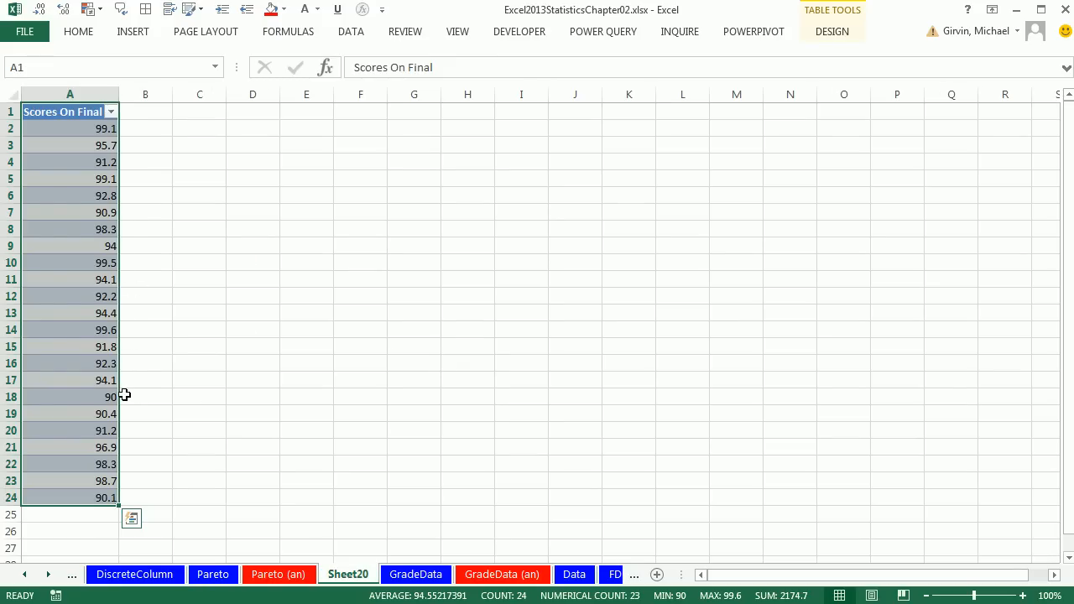
{"action": "right_click", "coordinate": [359, 581]}
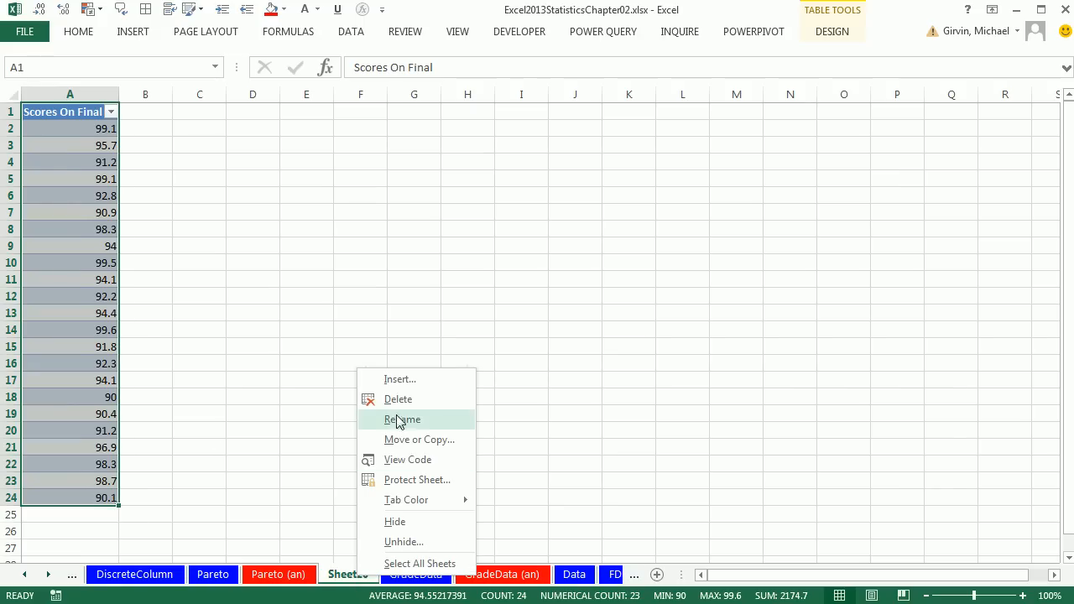
{"action": "left_click", "coordinate": [398, 399]}
{"action": "left_click", "coordinate": [636, 216]}
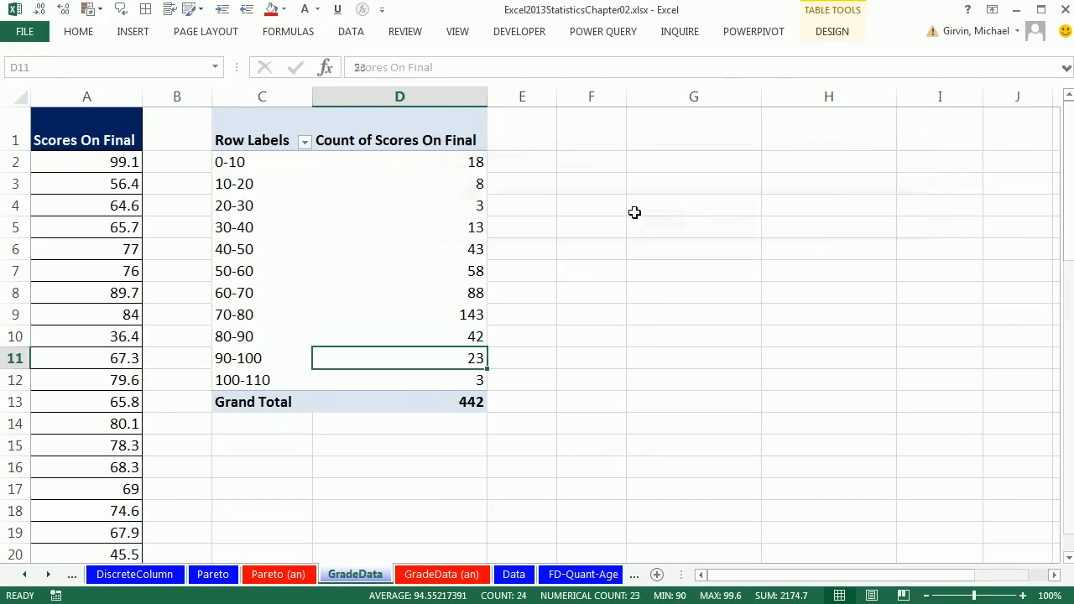
List the scores behind the 100-110 class count on a detail sheet and delete that sheet.
{"action": "double_click", "coordinate": [443, 380]}
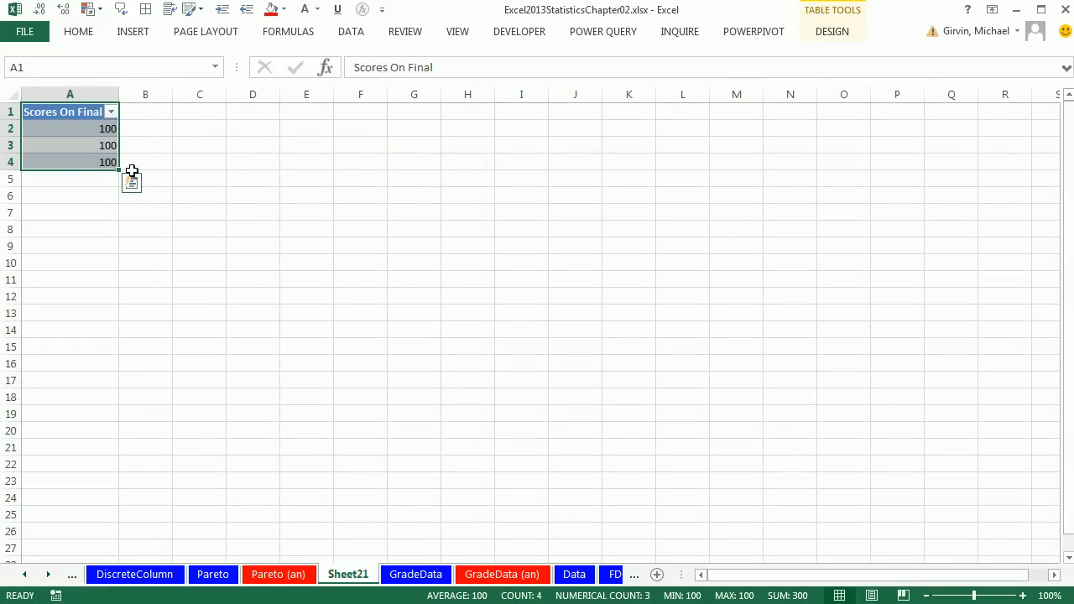
{"action": "right_click", "coordinate": [359, 577]}
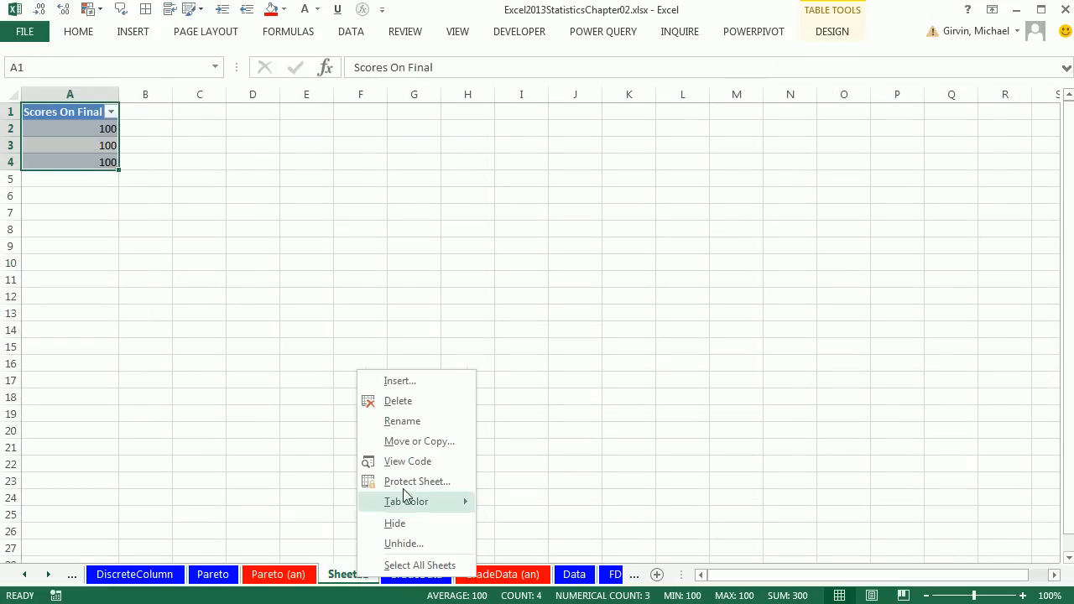
{"action": "left_click", "coordinate": [436, 401]}
{"action": "left_click", "coordinate": [634, 220]}
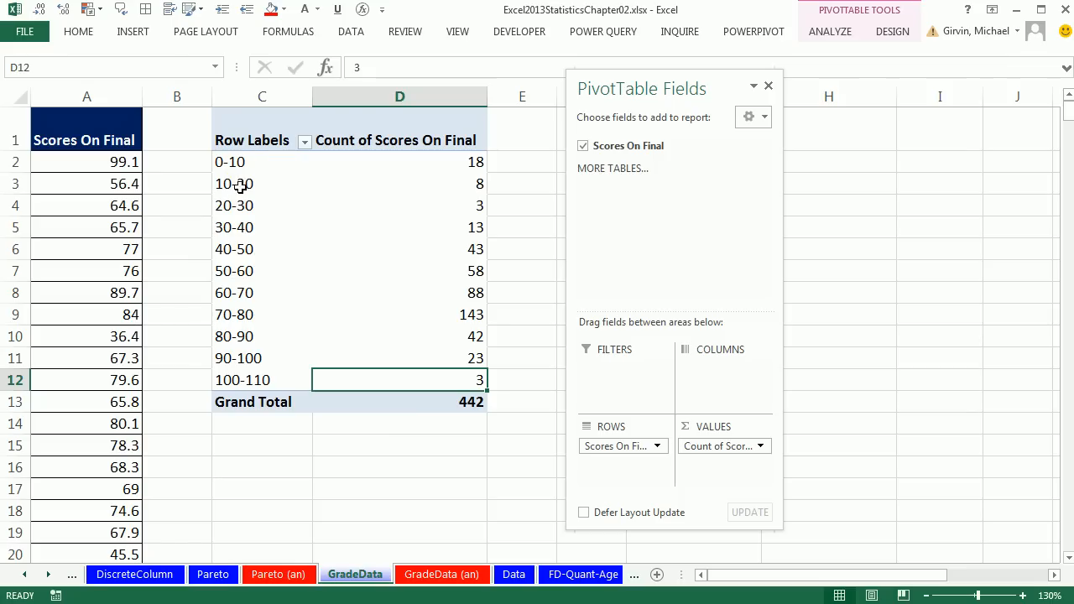
{"action": "left_click", "coordinate": [229, 162]}
{"action": "key", "text": "F2"}
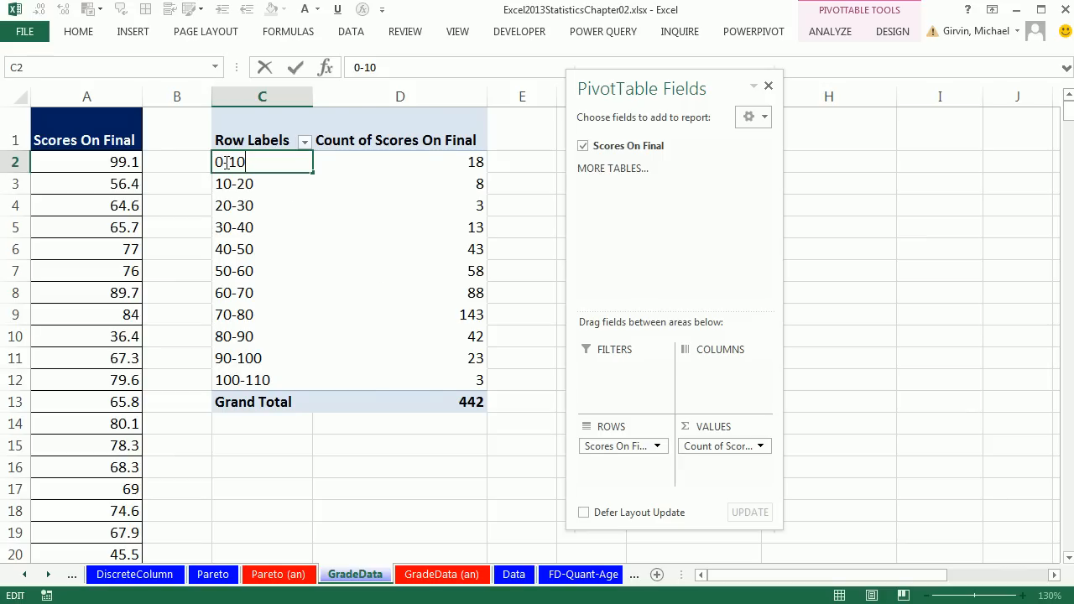
{"action": "left_click", "coordinate": [229, 162]}
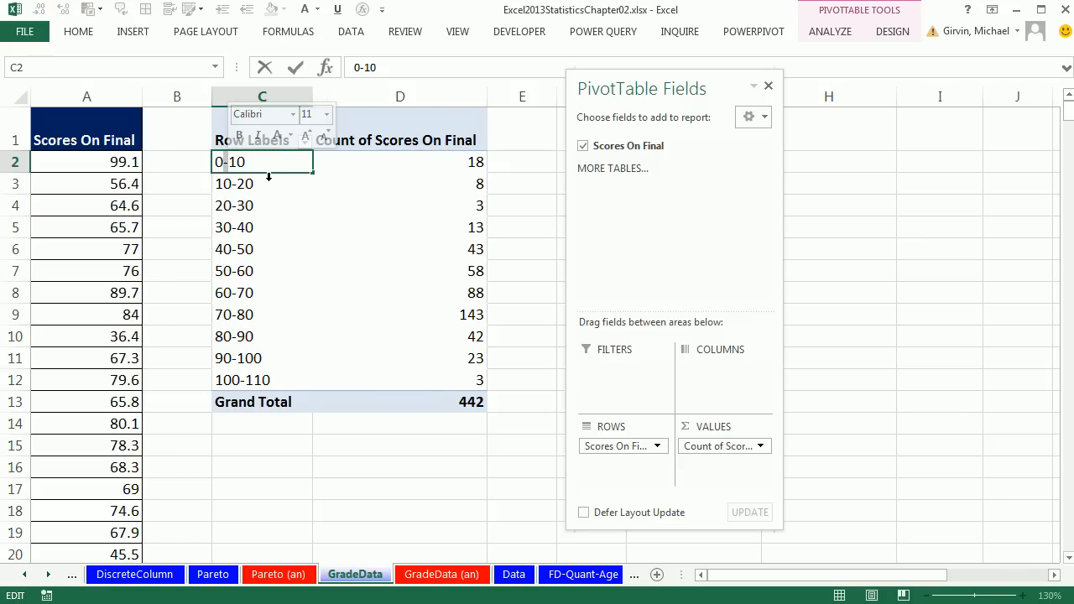
{"action": "key", "text": "Escape"}
Replace every hyphen in the PivotTable class labels C2:C12 with " up to ", including the surrounding spaces.
{"action": "left_click_drag", "start_coordinate": [268, 165], "coordinate": [277, 379]}
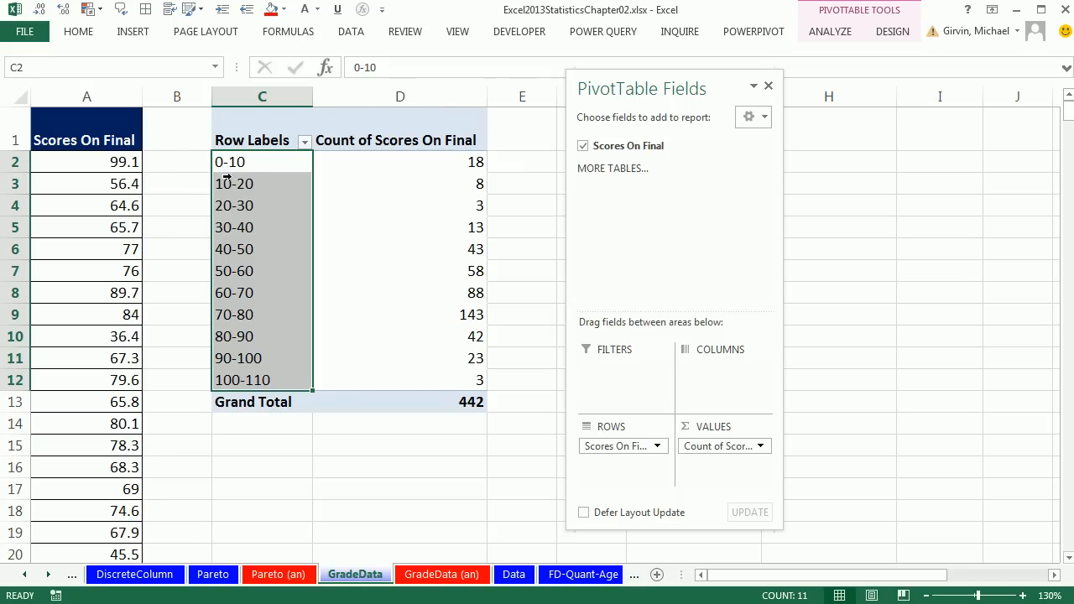
{"action": "left_click", "coordinate": [81, 33]}
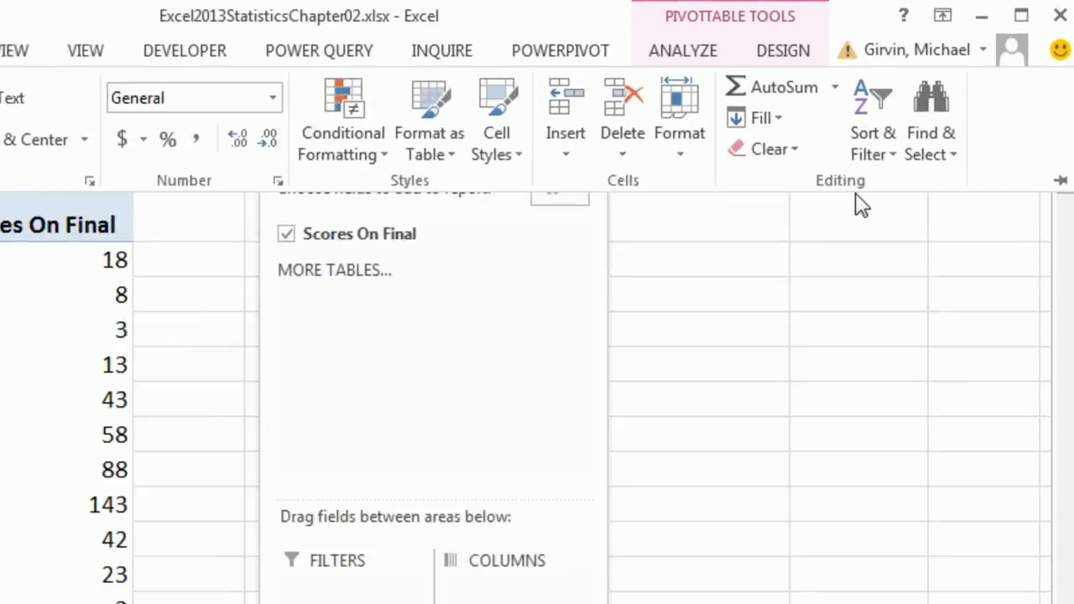
{"action": "left_click", "coordinate": [923, 192]}
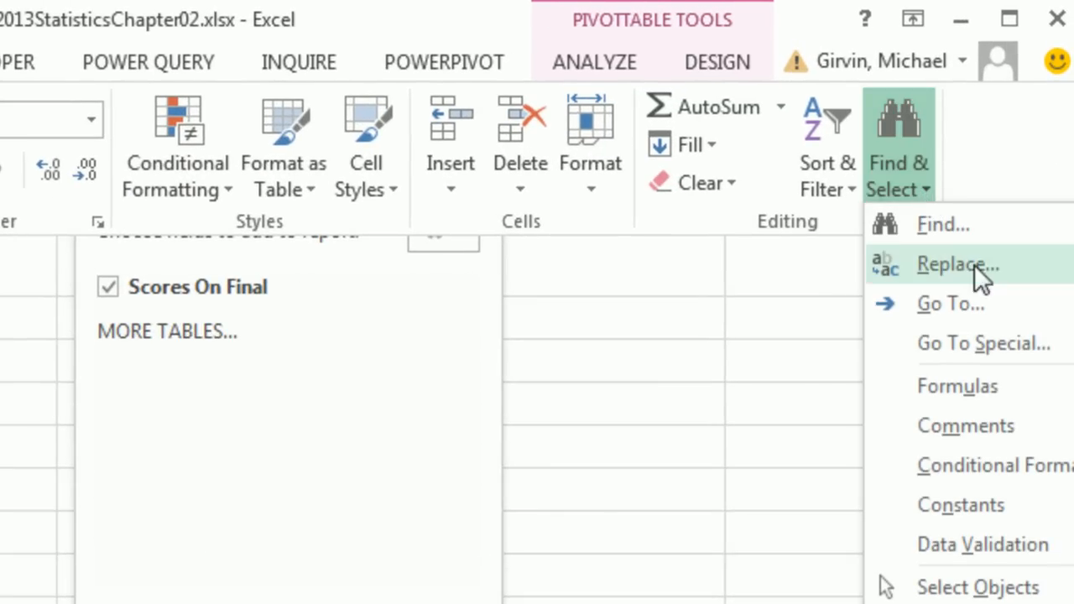
{"action": "left_click", "coordinate": [974, 264]}
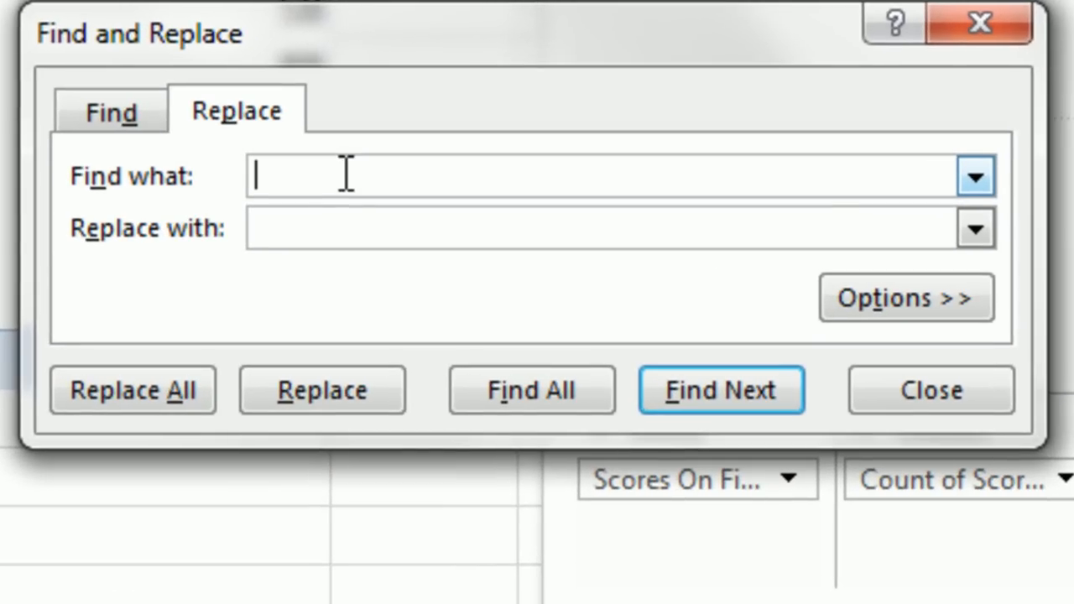
{"action": "type", "text": "-"}
{"action": "left_click", "coordinate": [344, 222]}
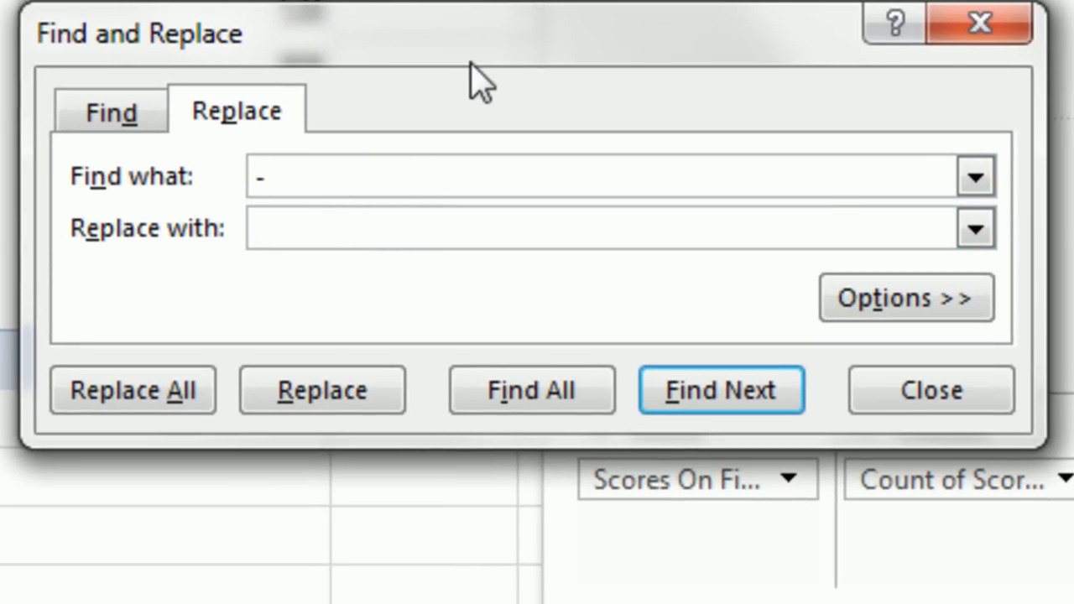
{"action": "type", "text": "up to"}
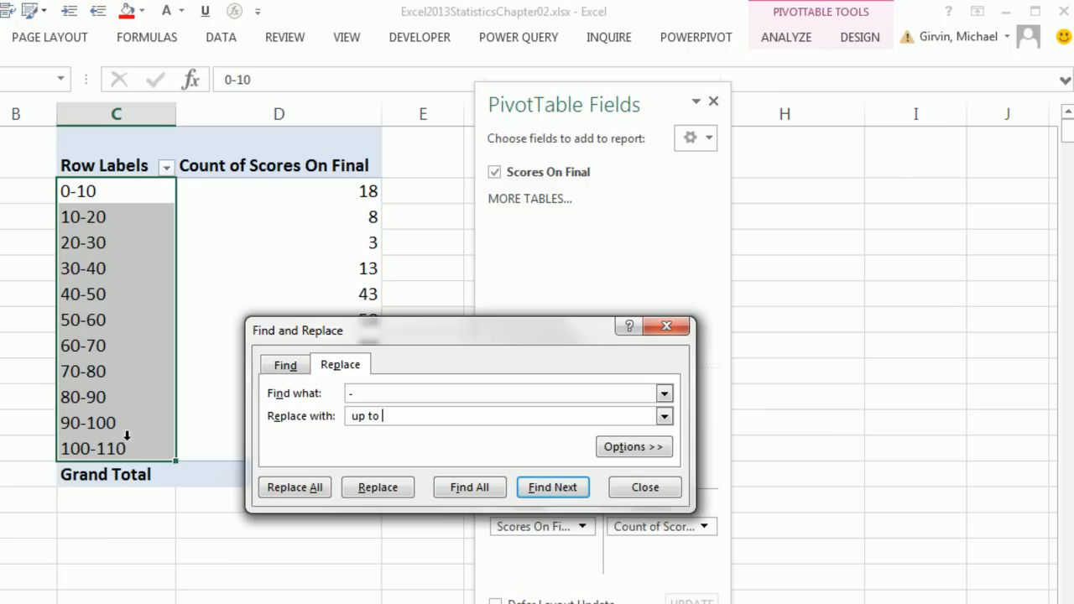
{"action": "left_click", "coordinate": [292, 490]}
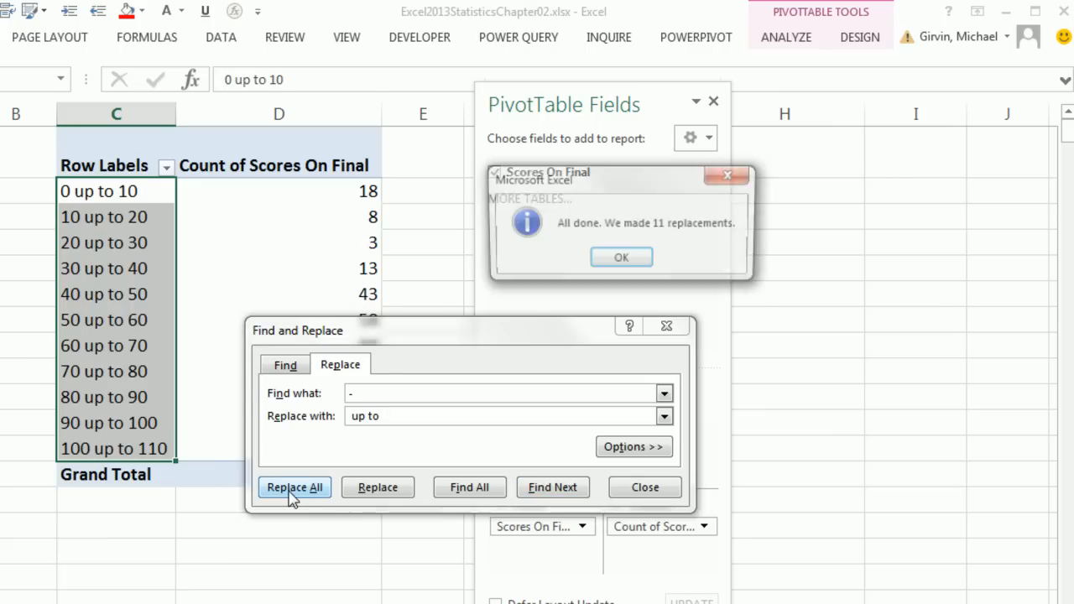
{"action": "left_click", "coordinate": [600, 265]}
{"action": "left_click", "coordinate": [637, 490]}
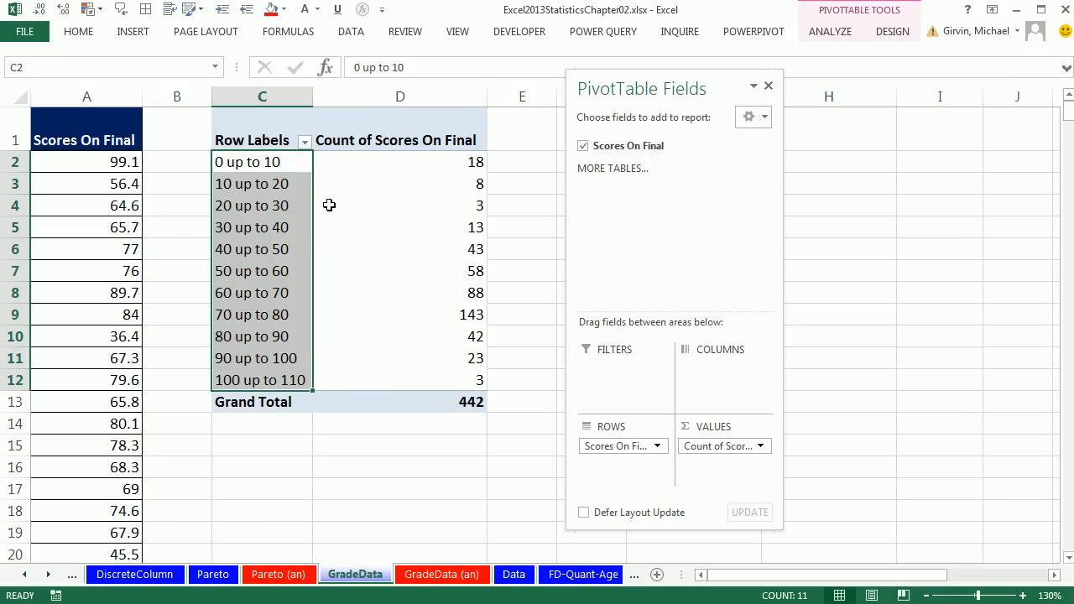
Rename the PivotTable headers to "Test Scores" and "Frequency", and close the field list.
{"action": "left_click", "coordinate": [264, 135]}
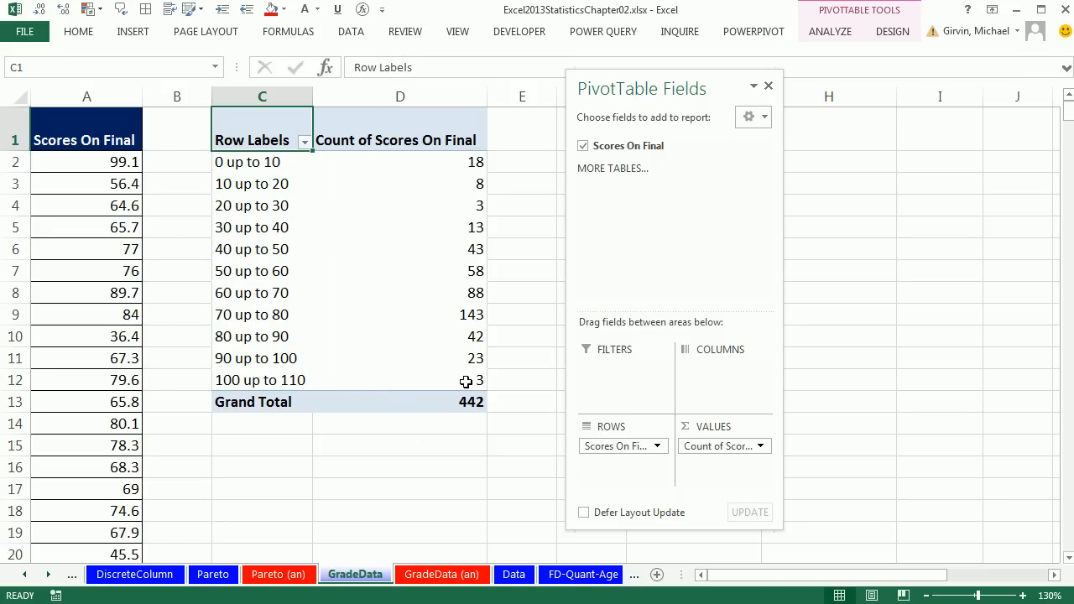
{"action": "type", "text": "Test Scores"}
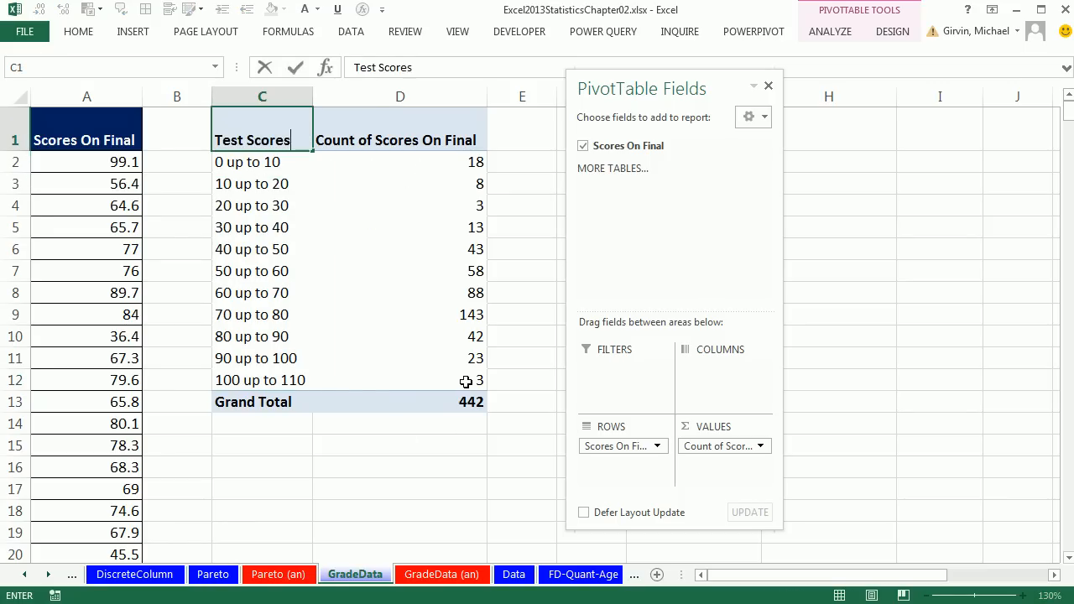
{"action": "key", "text": "Tab"}
{"action": "type", "text": "Frequency"}
{"action": "key", "text": "Return"}
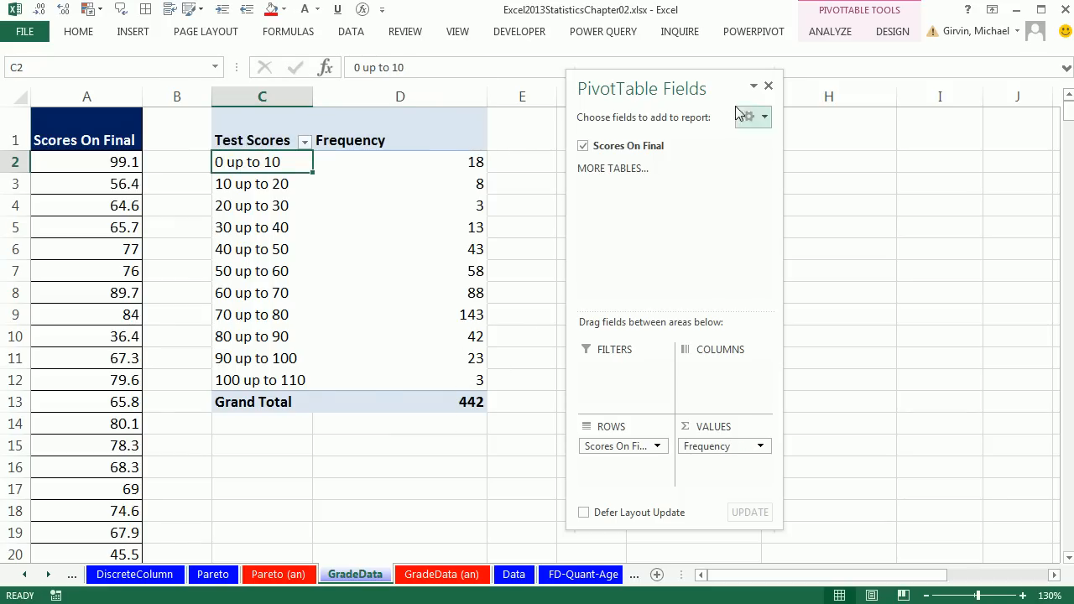
{"action": "left_click", "coordinate": [768, 86]}
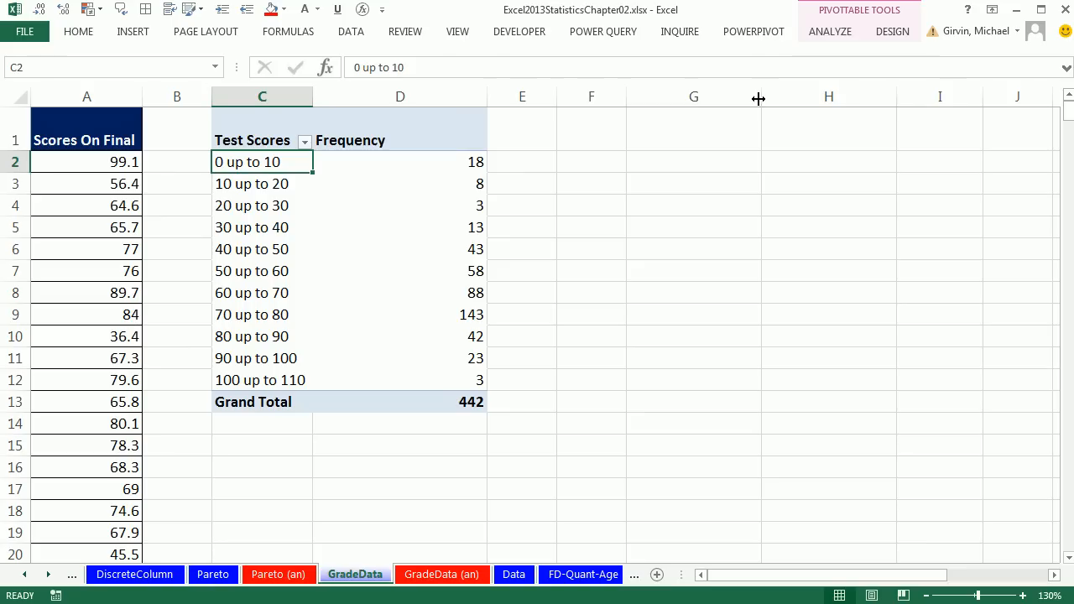
Insert a 2-D clustered column PivotChart from the frequency PivotTable.
{"action": "left_click", "coordinate": [401, 205]}
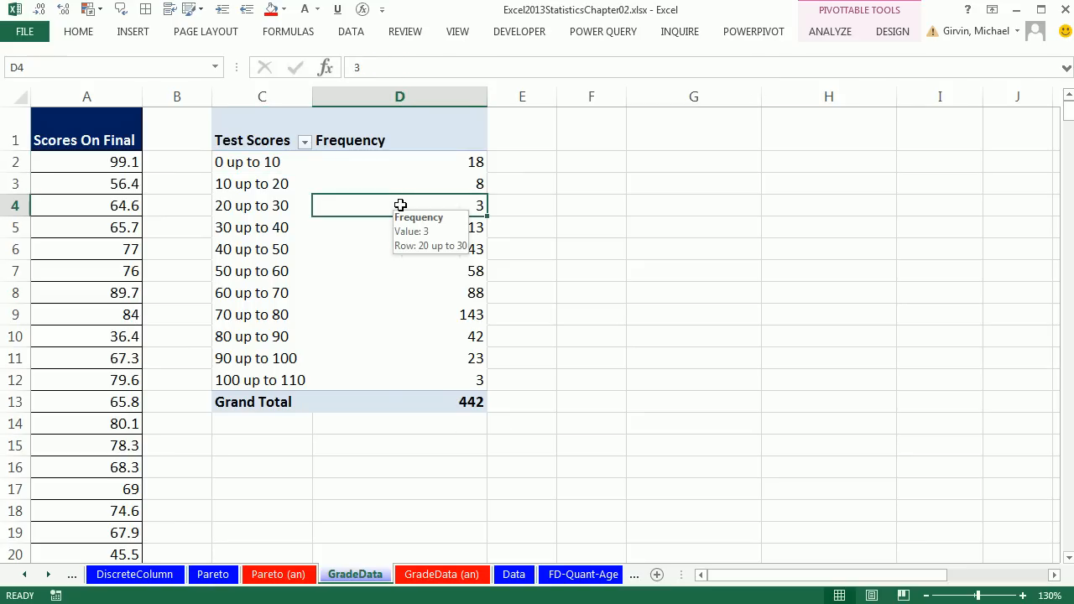
{"action": "left_click", "coordinate": [136, 35]}
{"action": "left_click", "coordinate": [468, 54]}
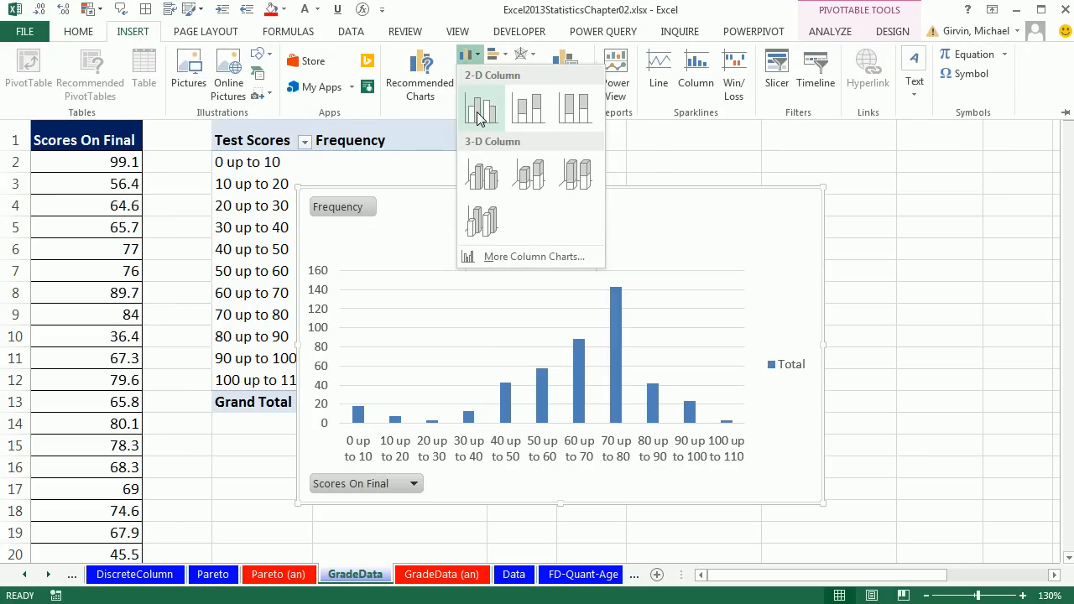
{"action": "left_click", "coordinate": [480, 111]}
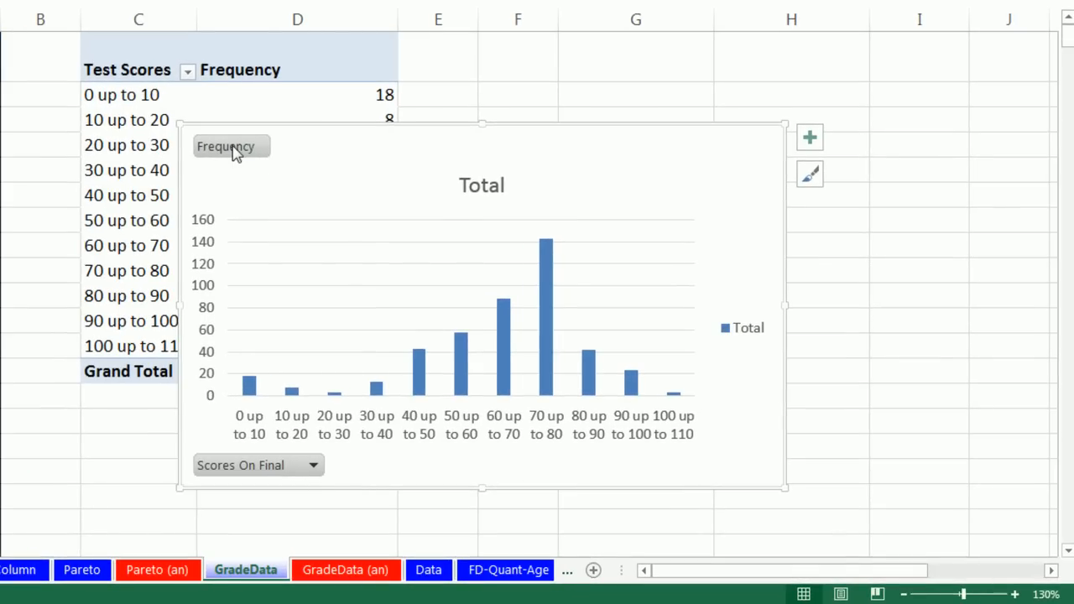
Hide all field buttons on the PivotChart and delete its legend.
{"action": "right_click", "coordinate": [235, 151]}
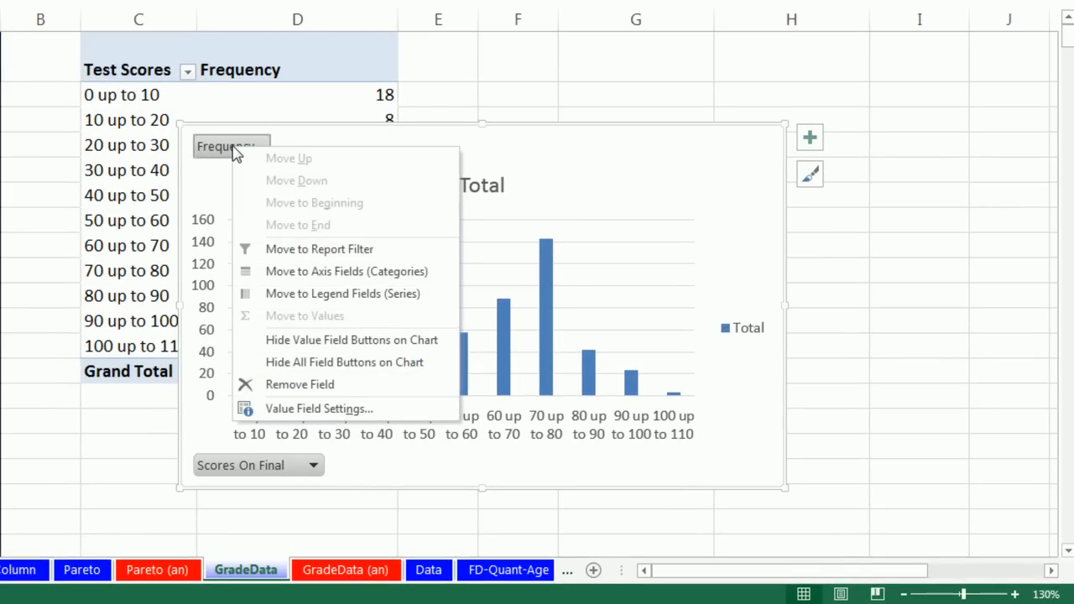
{"action": "left_click", "coordinate": [307, 363]}
{"action": "left_click", "coordinate": [731, 333]}
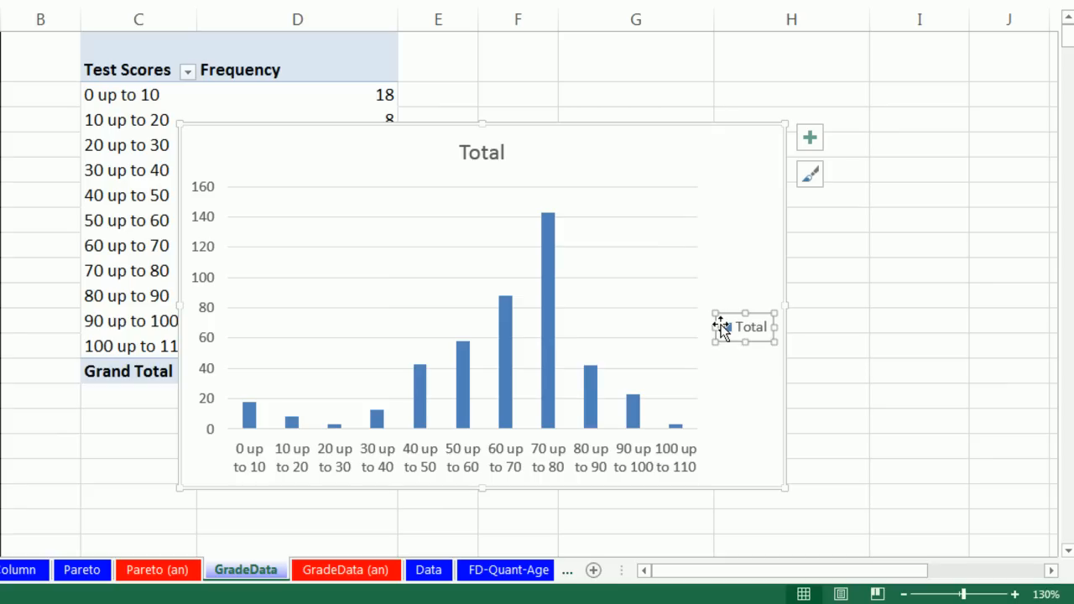
{"action": "key", "text": "Delete"}
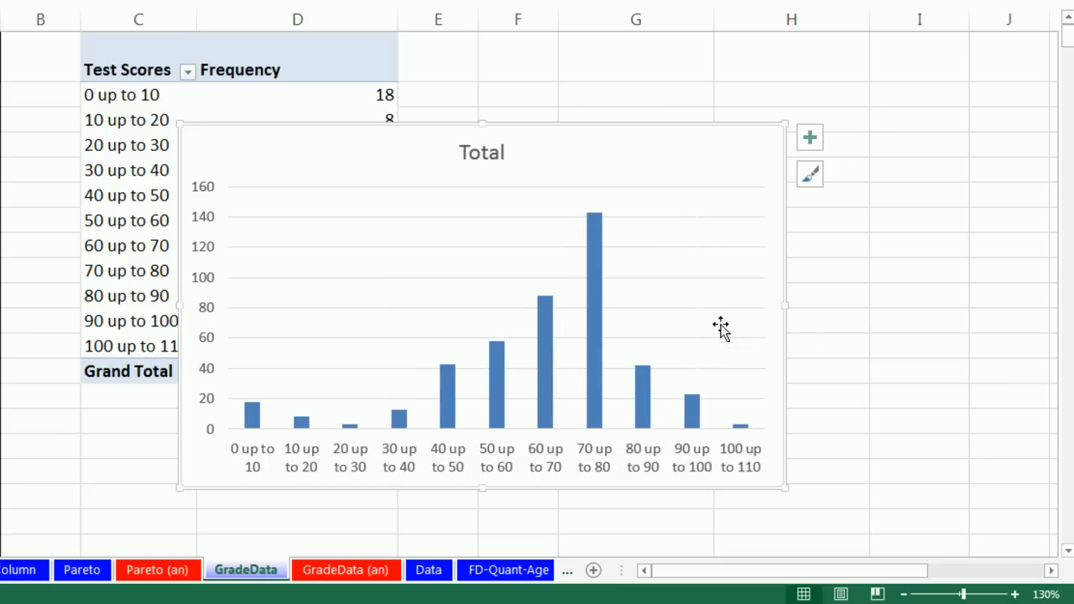
Change the chart title to "Count of Test Scores on Final Over Last Year".
{"action": "left_click", "coordinate": [503, 162]}
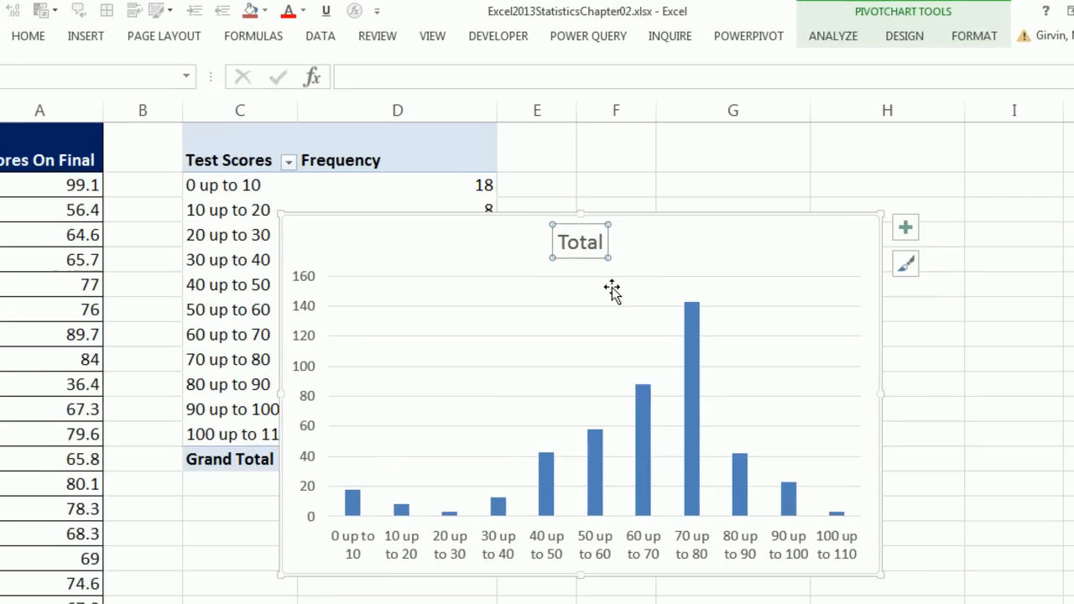
{"action": "type", "text": "Count"}
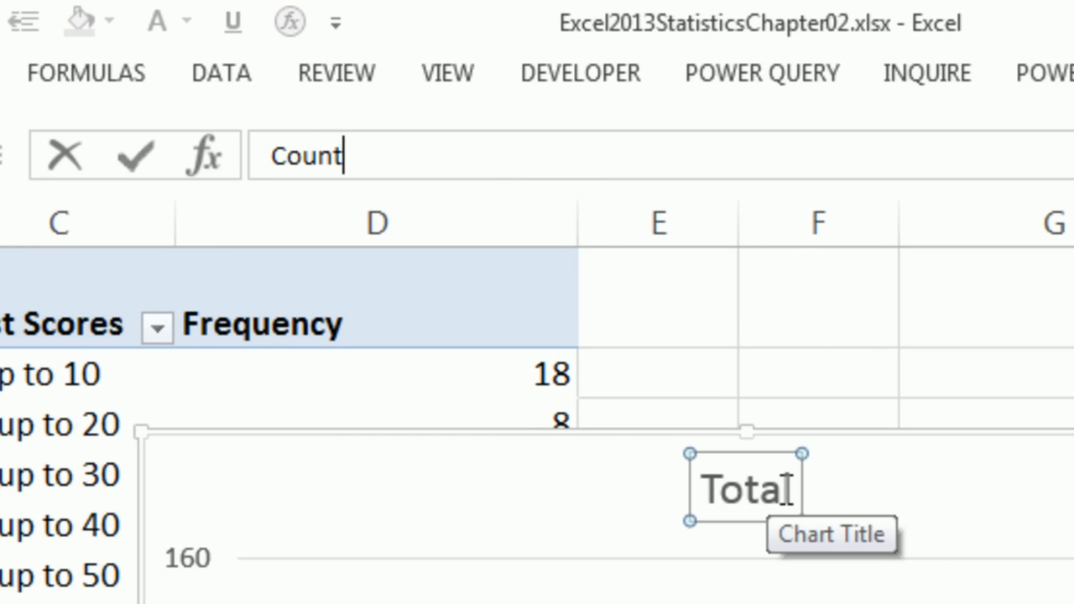
{"action": "type", "text": " of Test Scores on Final Over Last Year"}
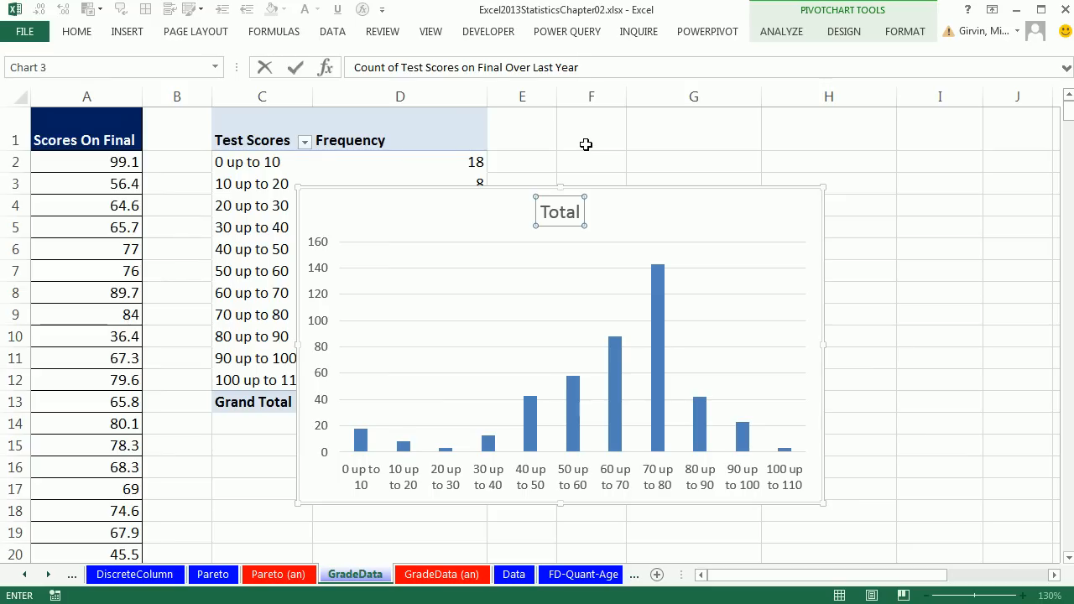
{"action": "key", "text": "Return"}
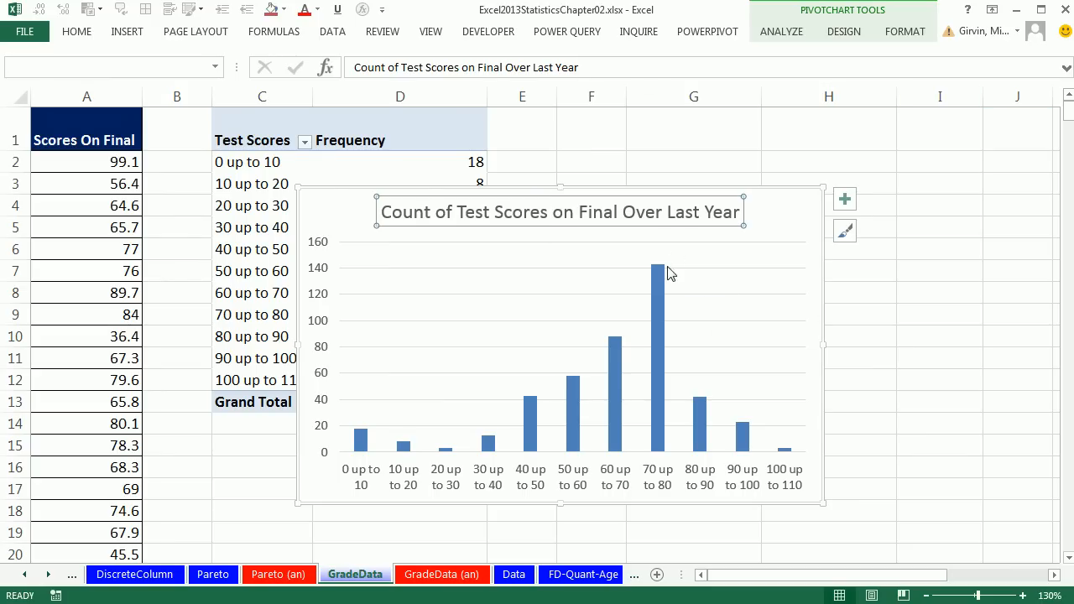
Set the gap width of the chart's column series to 0% so the columns touch.
{"action": "left_click", "coordinate": [660, 291]}
{"action": "key", "text": "ctrl+1"}
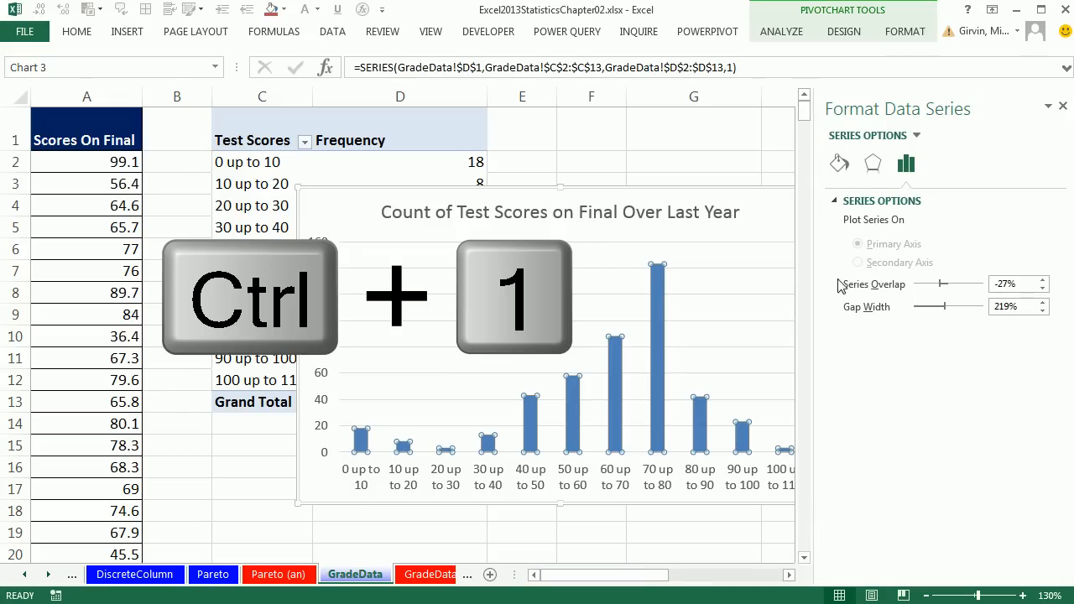
{"action": "left_click_drag", "start_coordinate": [945, 311], "coordinate": [902, 310]}
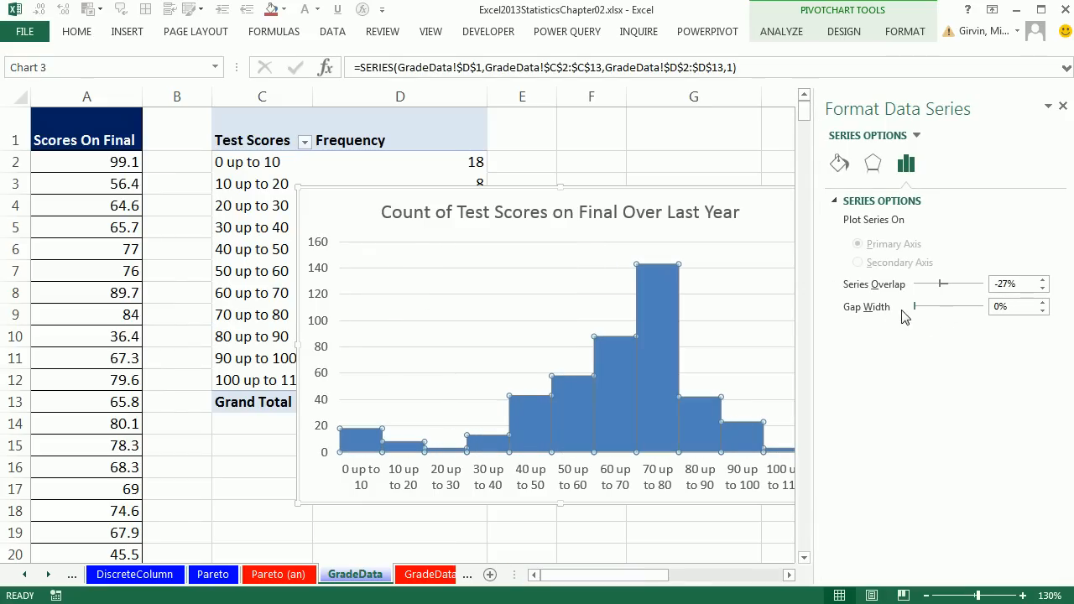
Give the histogram columns a solid black border line and deselect the chart.
{"action": "left_click", "coordinate": [839, 166]}
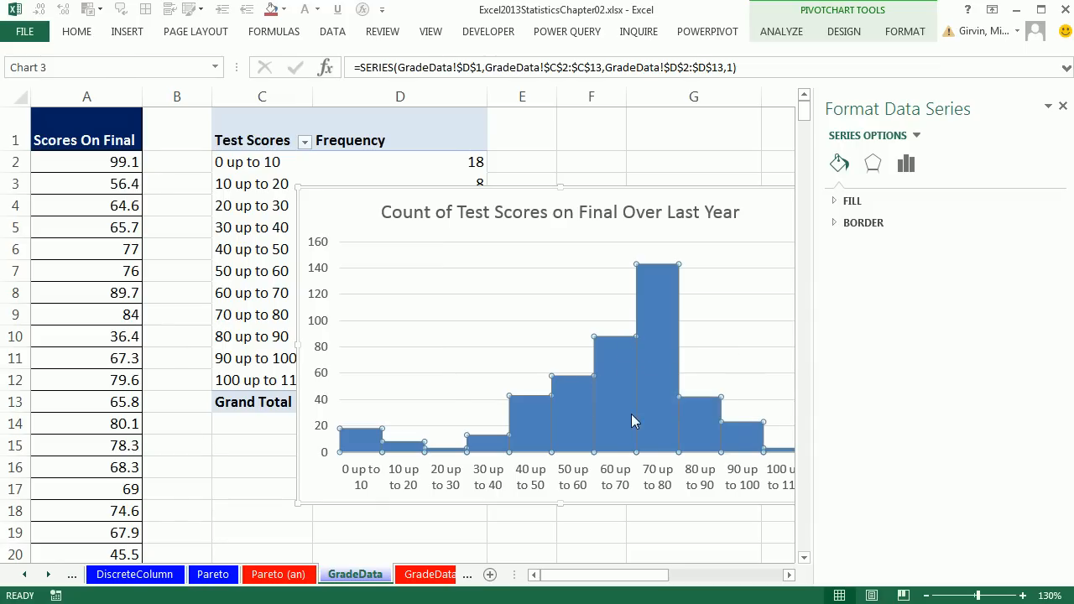
{"action": "left_click", "coordinate": [836, 223]}
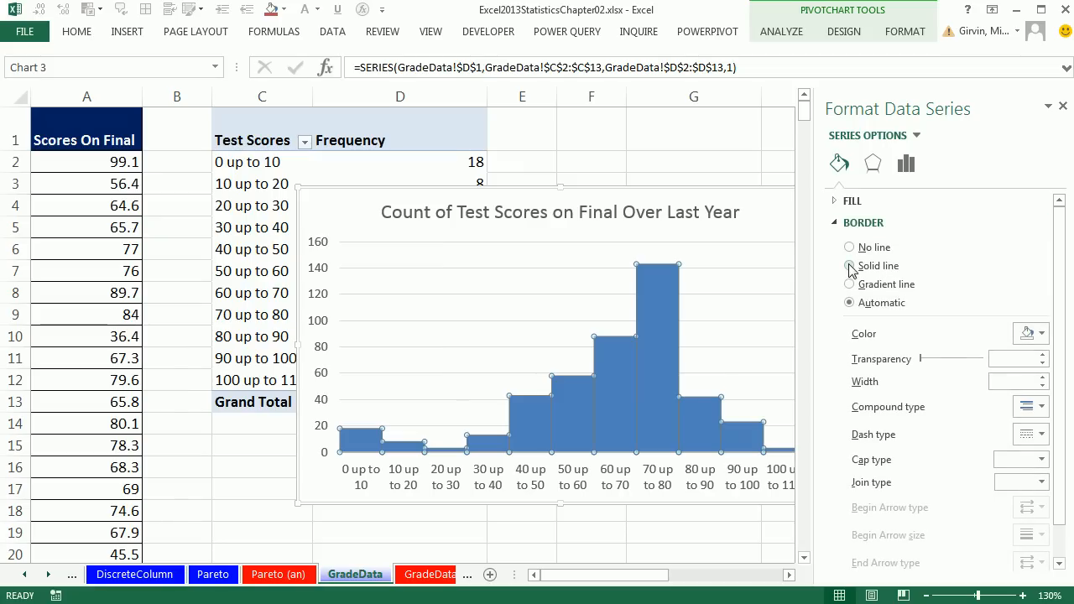
{"action": "left_click", "coordinate": [849, 266]}
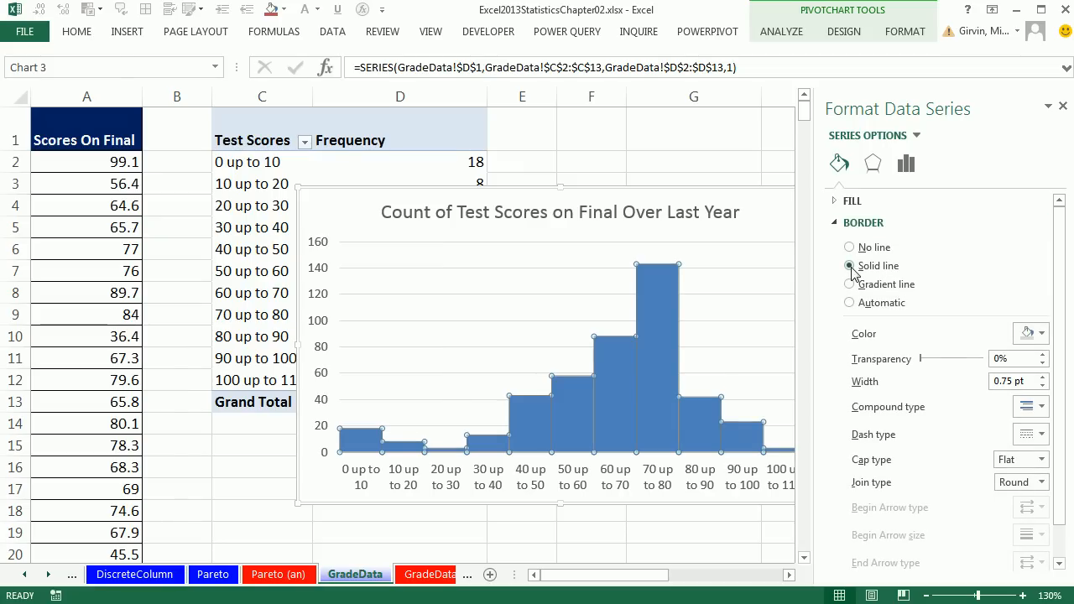
{"action": "left_click", "coordinate": [1042, 334]}
{"action": "left_click", "coordinate": [1035, 373]}
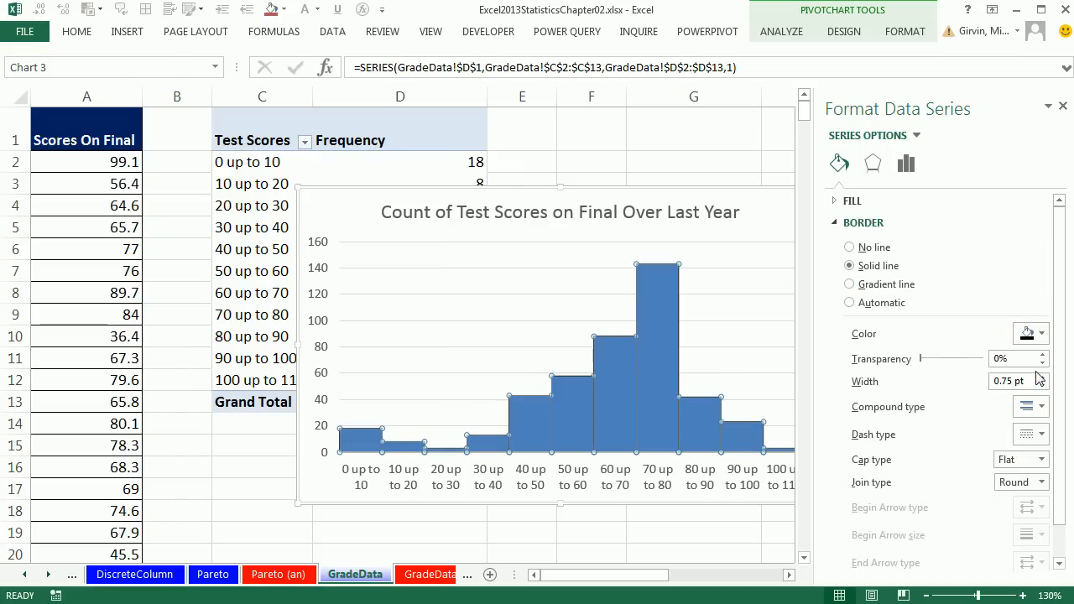
{"action": "left_click", "coordinate": [592, 164]}
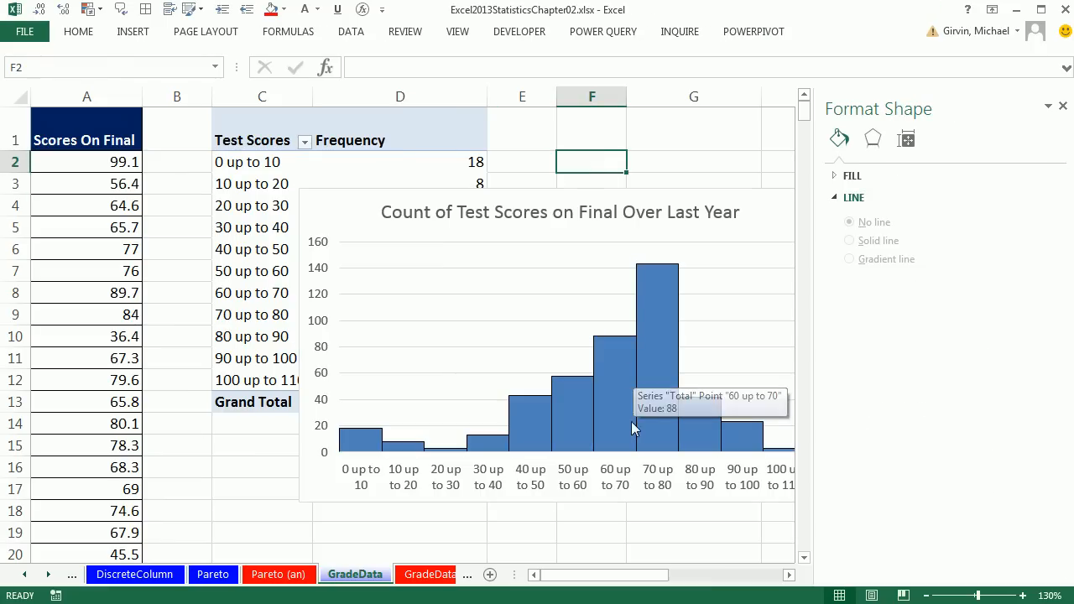
Vary the fill colors of the histogram columns by point and close the formatting pane.
{"action": "left_click", "coordinate": [839, 175]}
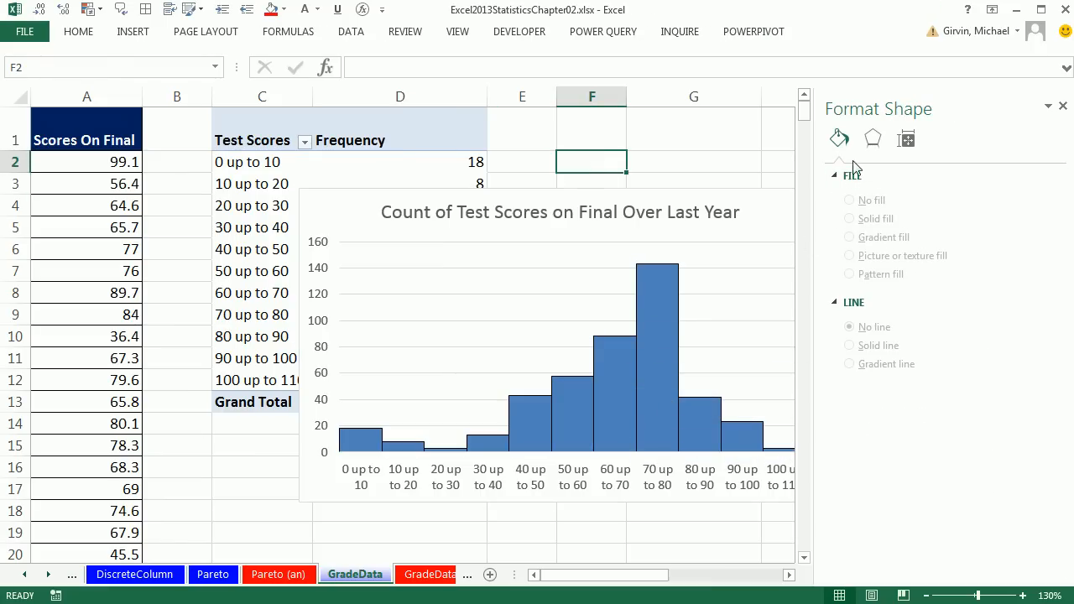
{"action": "left_click", "coordinate": [659, 331]}
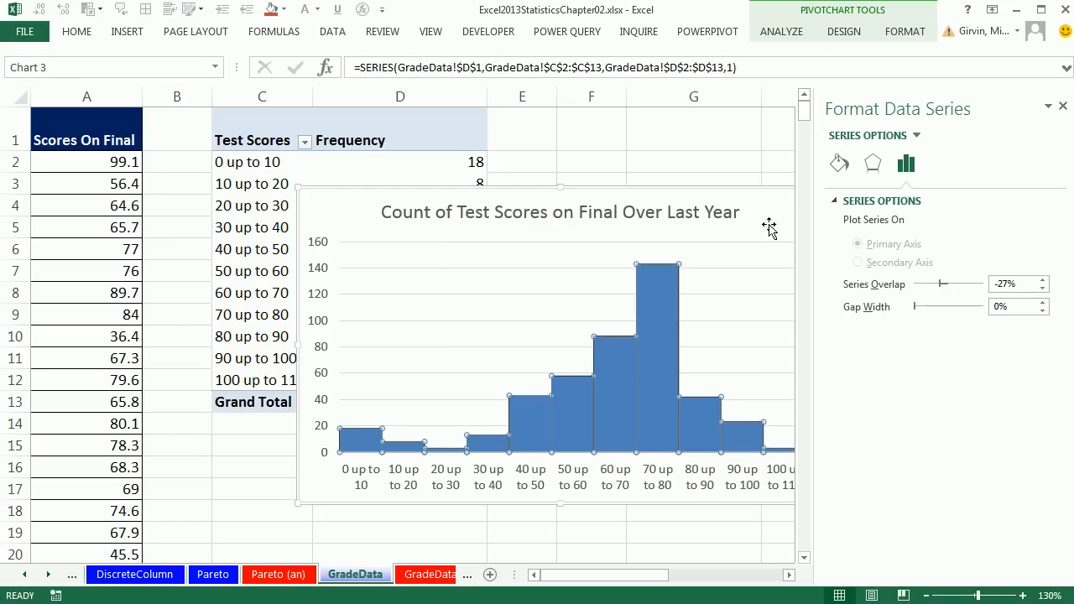
{"action": "left_click", "coordinate": [839, 164]}
{"action": "left_click", "coordinate": [848, 361]}
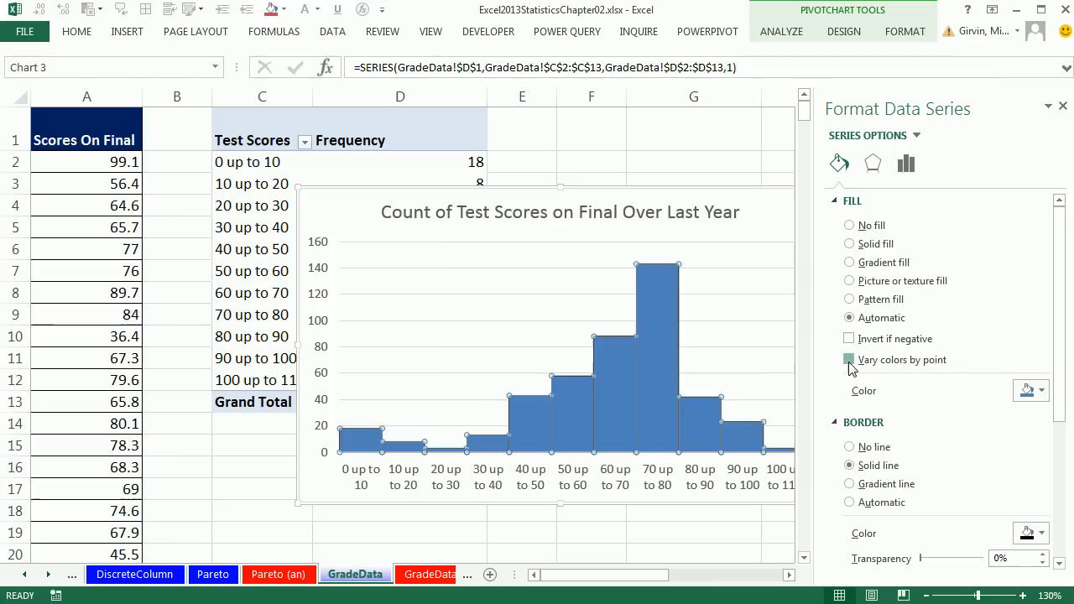
{"action": "left_click", "coordinate": [1062, 108]}
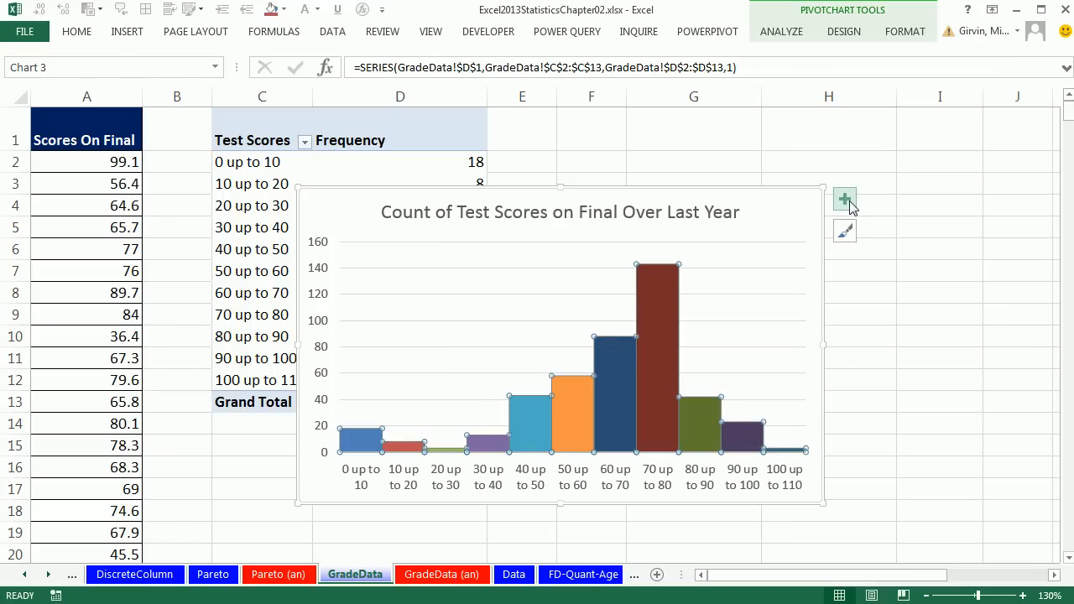
Show data labels on the histogram columns in place of the vertical axis and gridlines.
{"action": "left_click", "coordinate": [845, 200]}
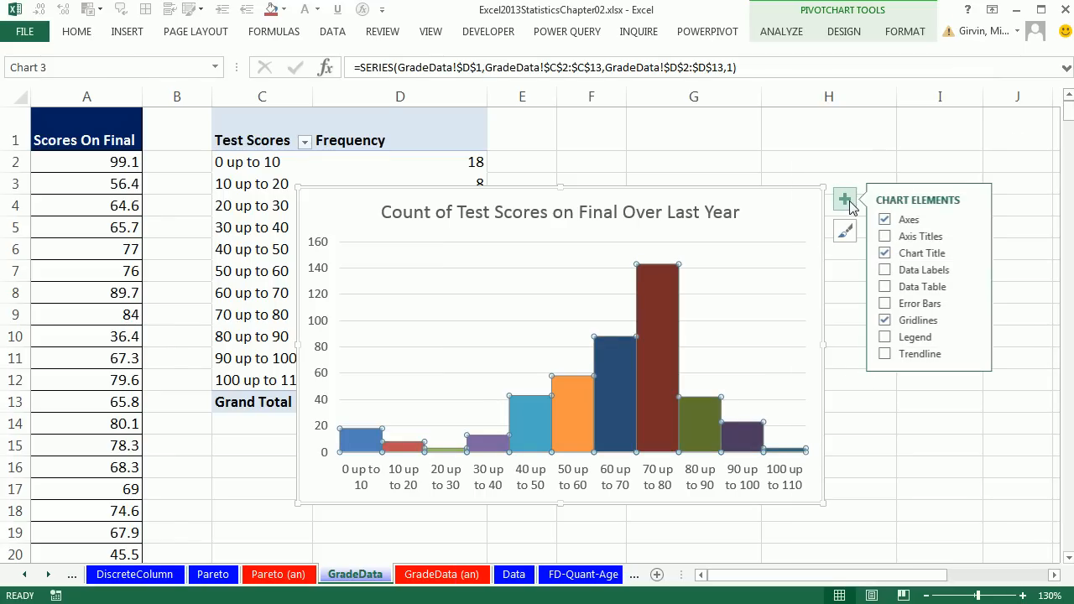
{"action": "left_click", "coordinate": [886, 271]}
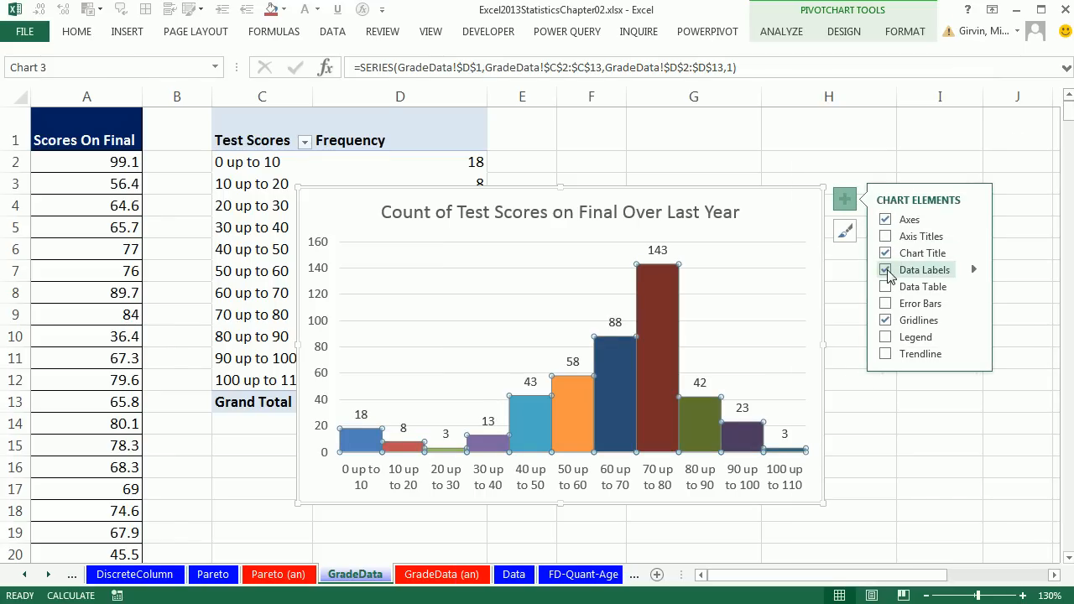
{"action": "left_click", "coordinate": [315, 249]}
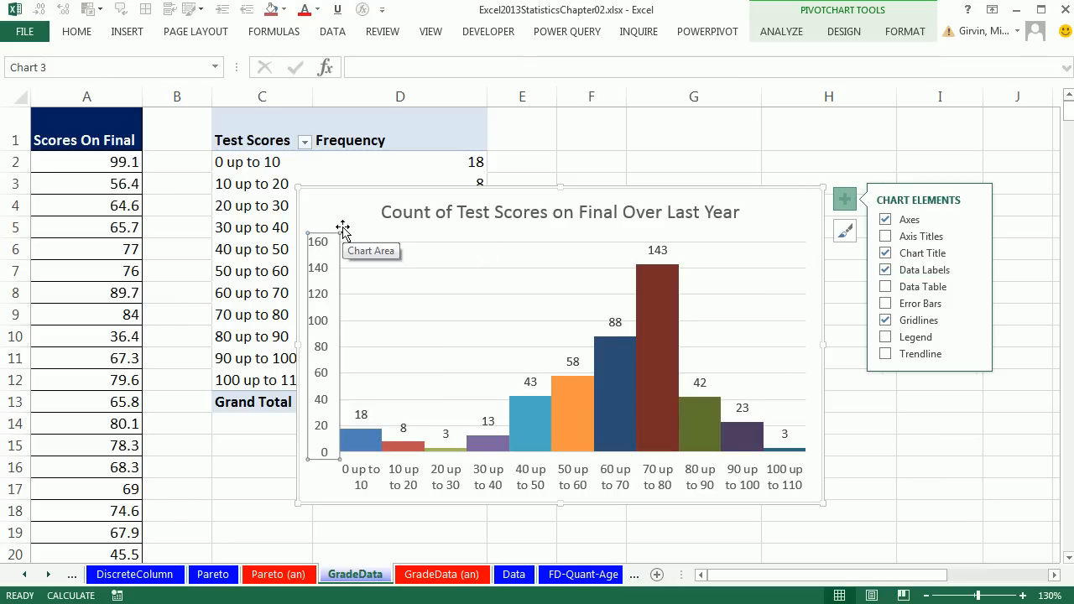
{"action": "key", "text": "Delete"}
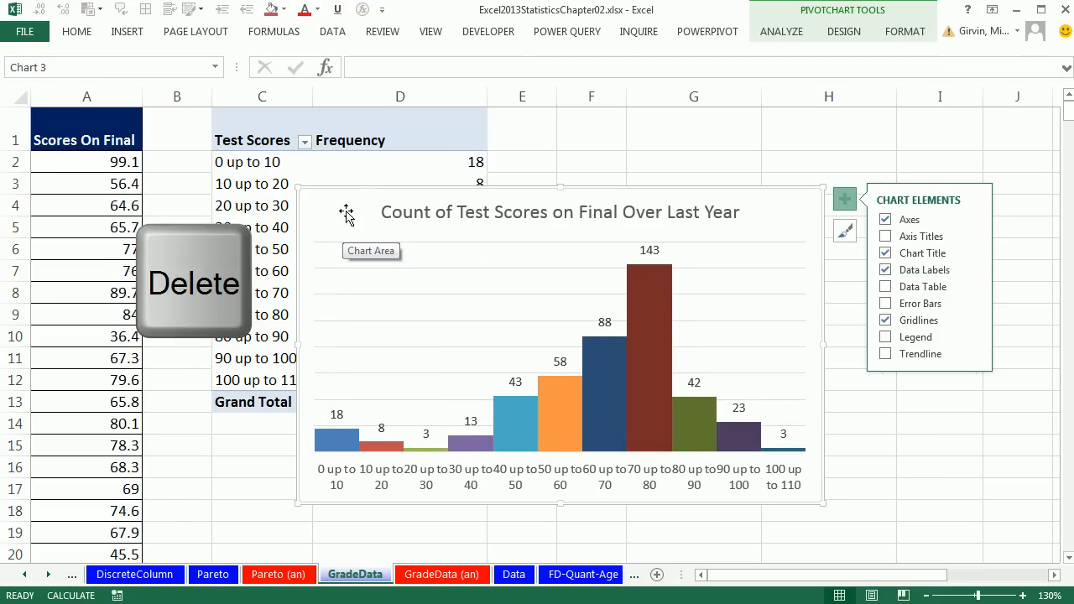
{"action": "left_click", "coordinate": [501, 295]}
{"action": "key", "text": "Delete"}
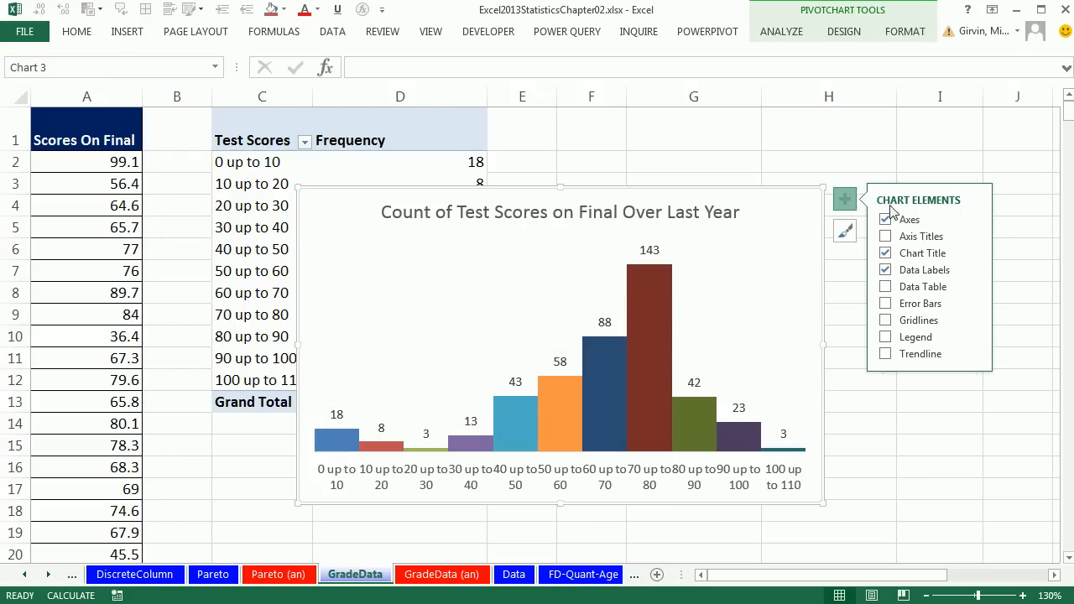
Give the chart only a horizontal axis title and link it to the Scores On Final heading in cell A1.
{"action": "left_click", "coordinate": [886, 238]}
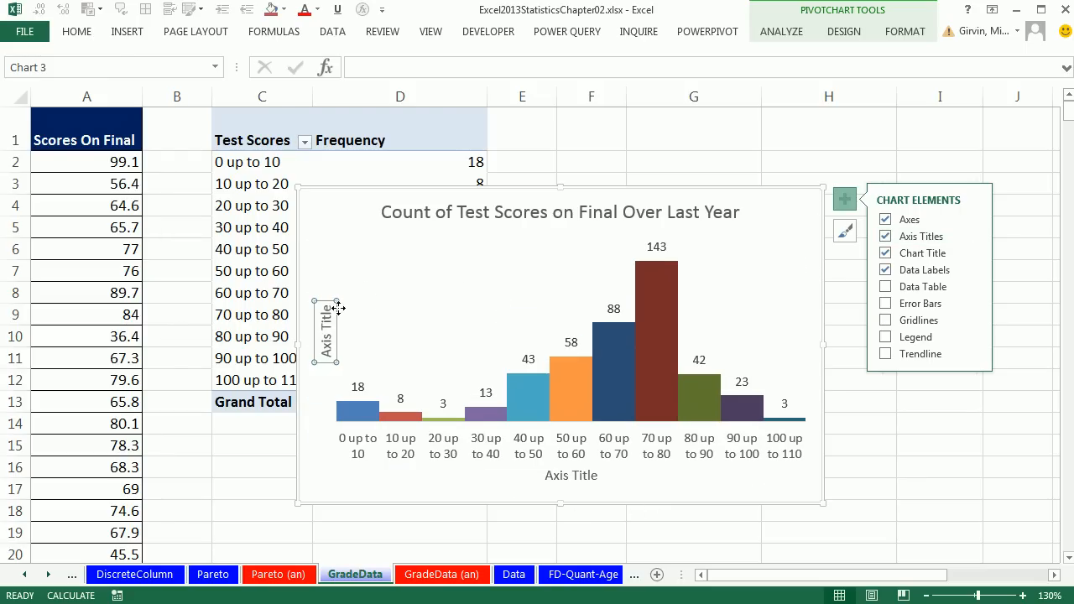
{"action": "key", "text": "Delete"}
{"action": "left_click", "coordinate": [553, 477]}
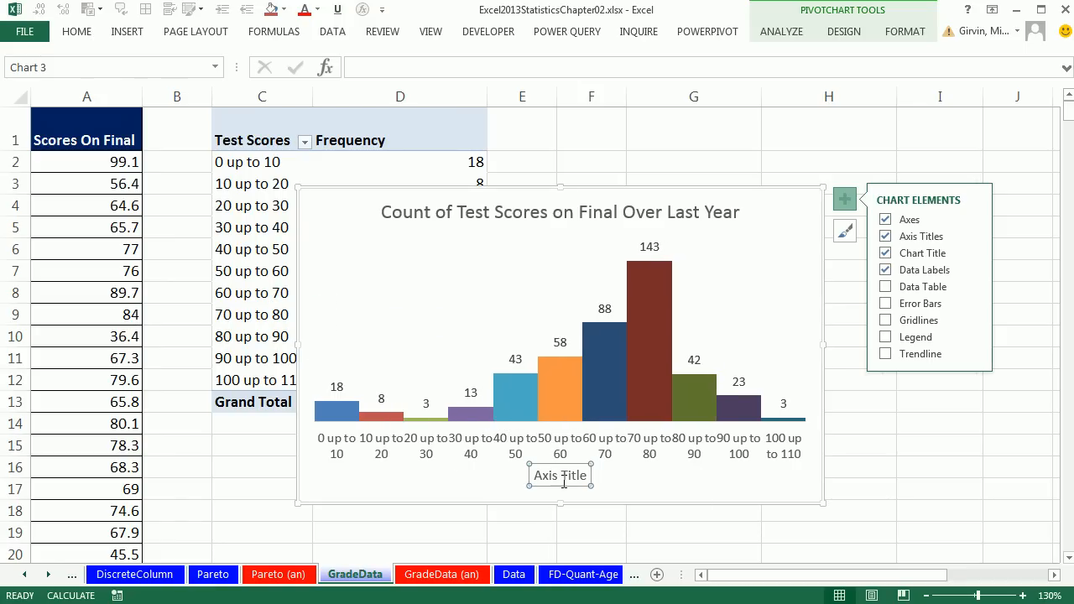
{"action": "type", "text": "="}
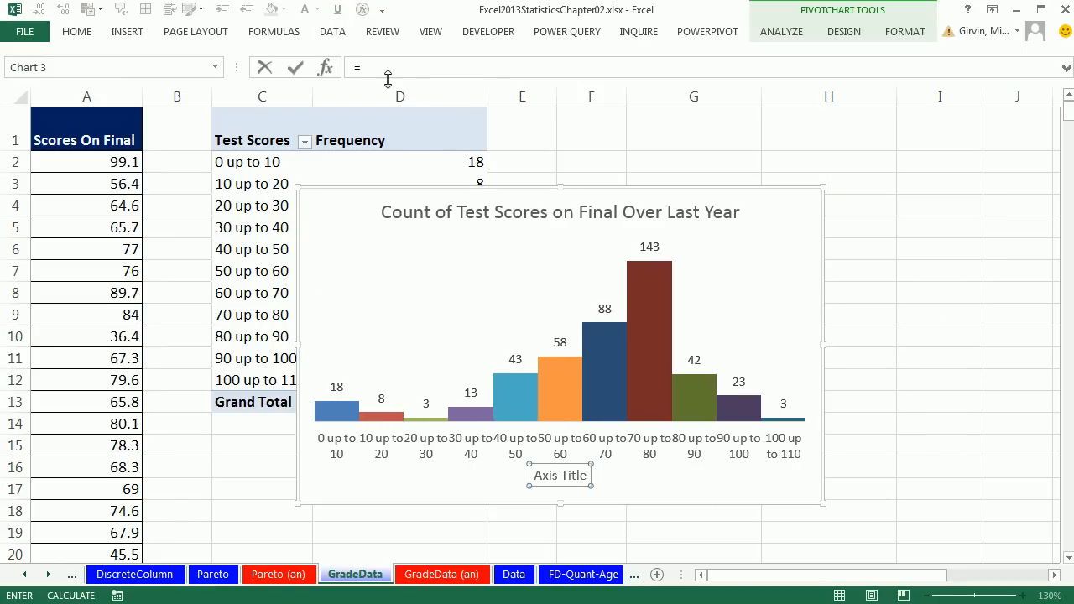
{"action": "left_click", "coordinate": [124, 118]}
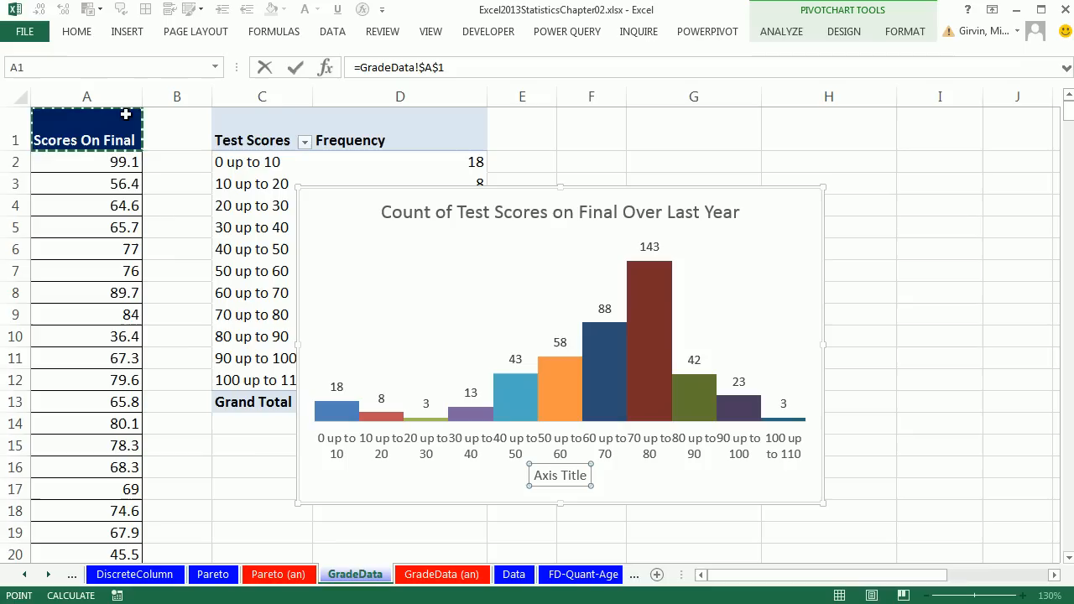
{"action": "key", "text": "Return"}
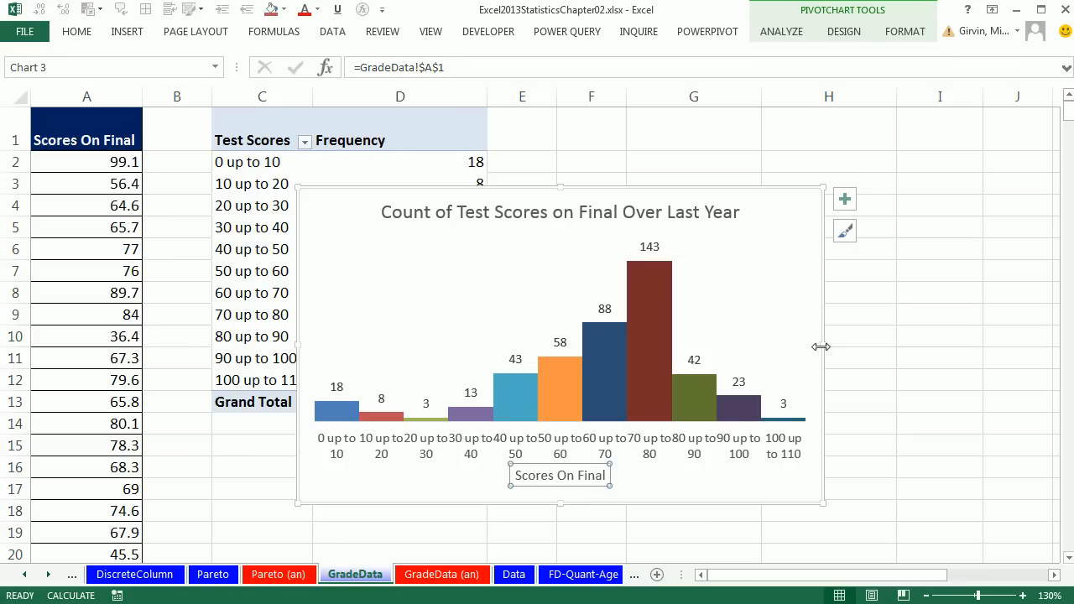
Widen the histogram slightly and move it beside the frequency table, starting at column E near row 1.
{"action": "left_click_drag", "start_coordinate": [822, 346], "coordinate": [856, 345]}
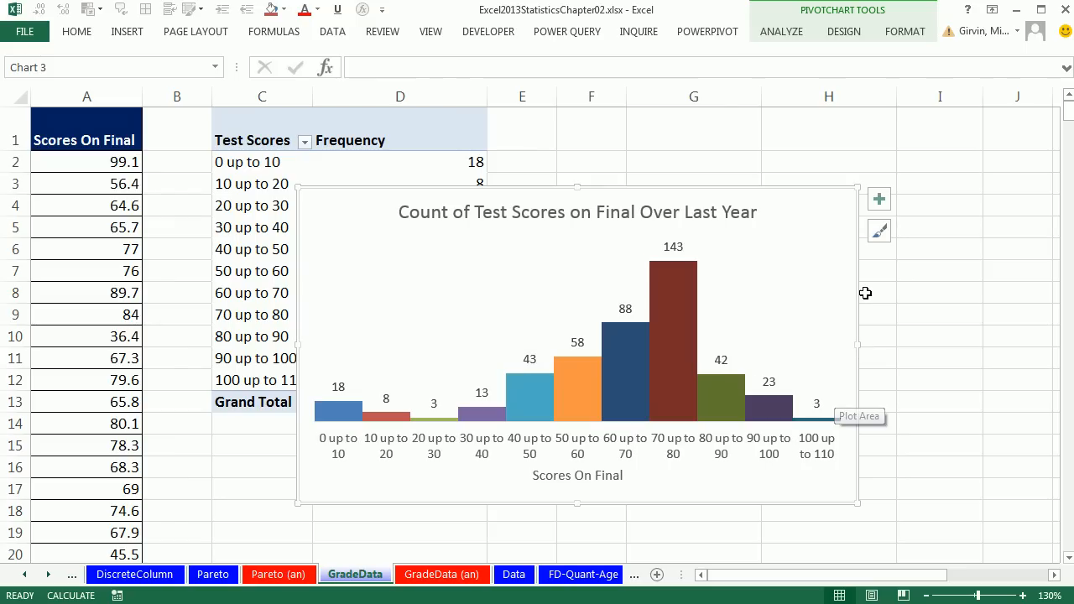
{"action": "left_click_drag", "start_coordinate": [383, 189], "coordinate": [577, 118]}
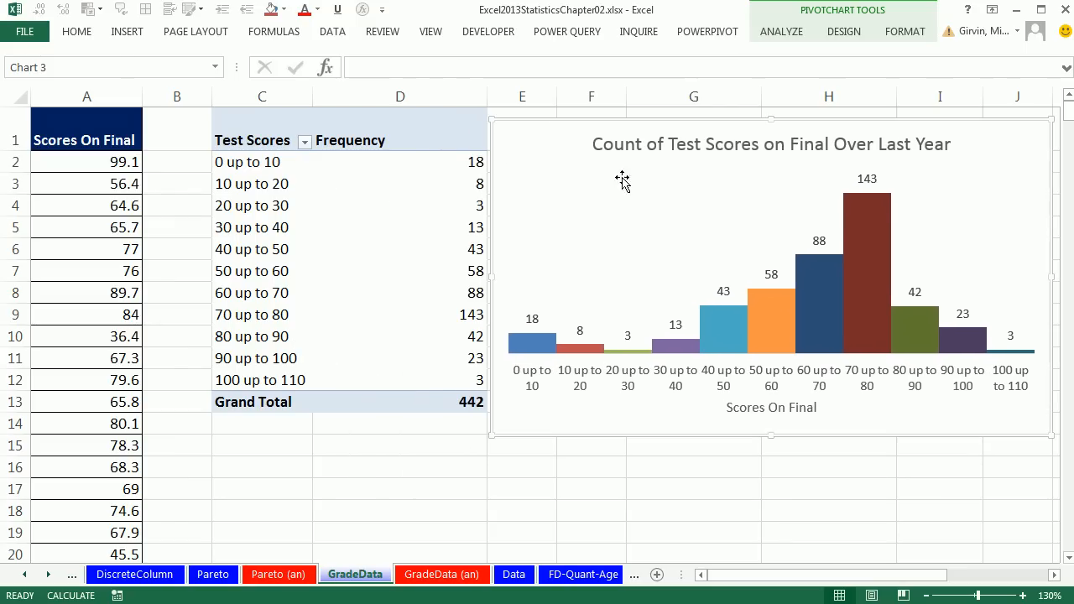
{"action": "left_click", "coordinate": [1054, 574]}
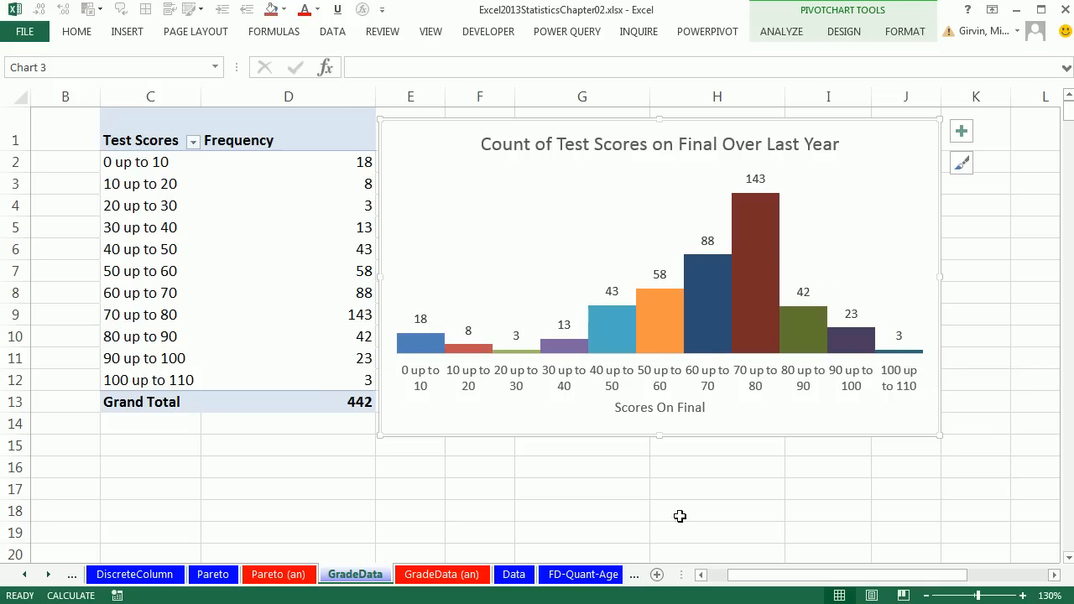
{"action": "left_click_drag", "start_coordinate": [765, 575], "coordinate": [712, 576]}
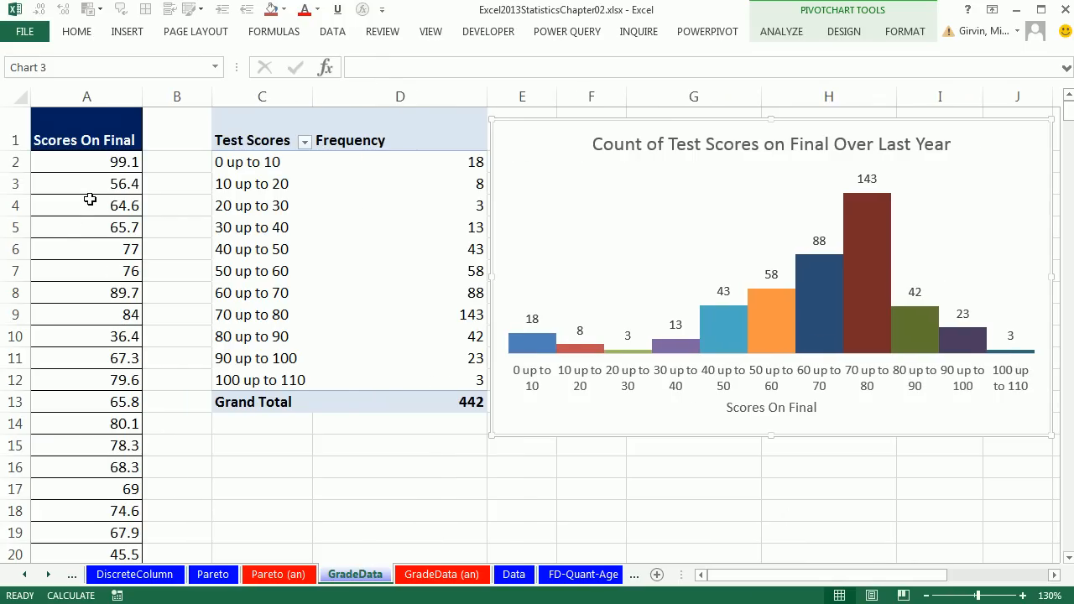
{"action": "left_click", "coordinate": [90, 198]}
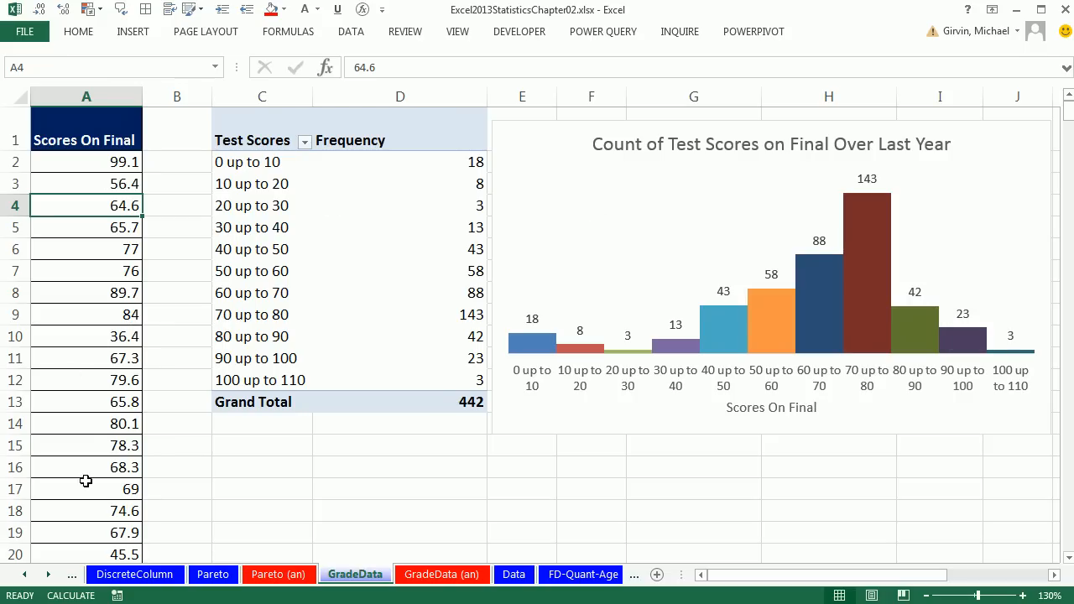
{"action": "mouse_move", "coordinate": [755, 349]}
{"action": "left_click_drag", "start_coordinate": [109, 163], "coordinate": [111, 391]}
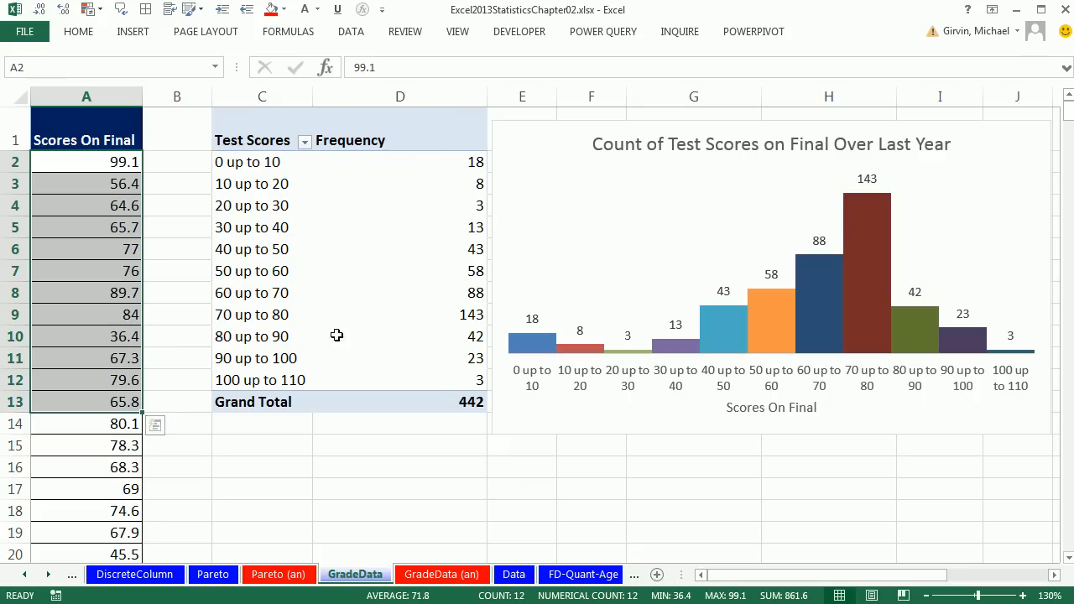
Go to the FD-Quant-Age worksheet.
{"action": "left_click", "coordinate": [514, 574]}
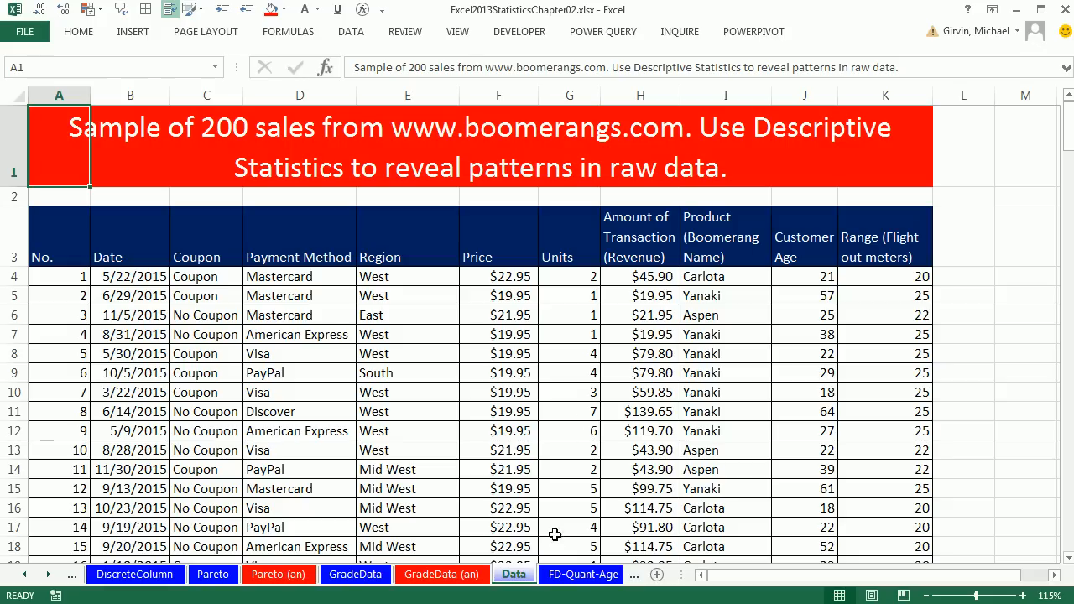
{"action": "left_click", "coordinate": [52, 575]}
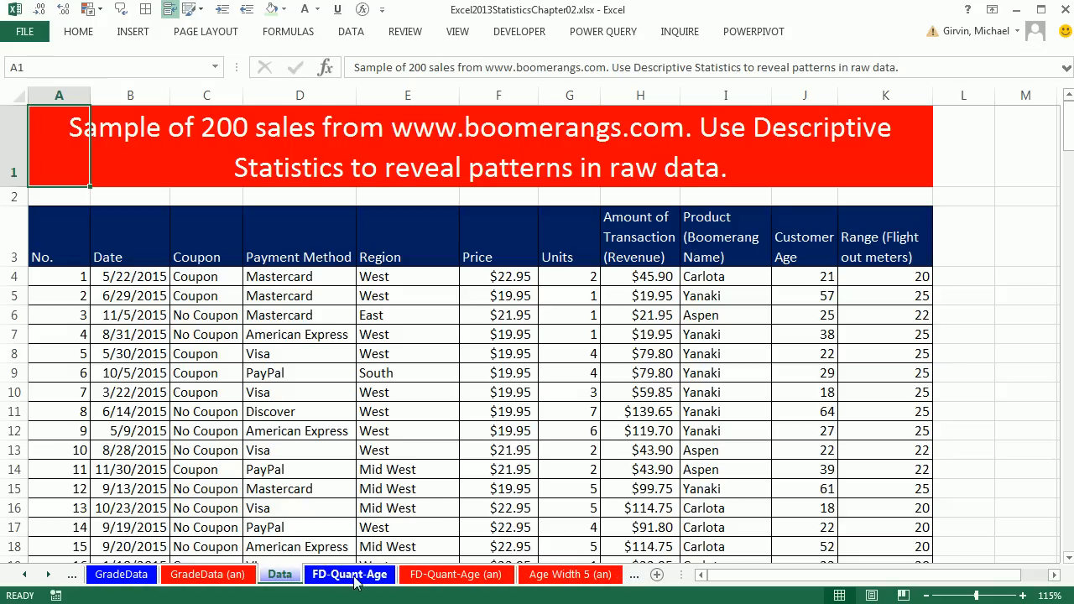
{"action": "left_click", "coordinate": [349, 575]}
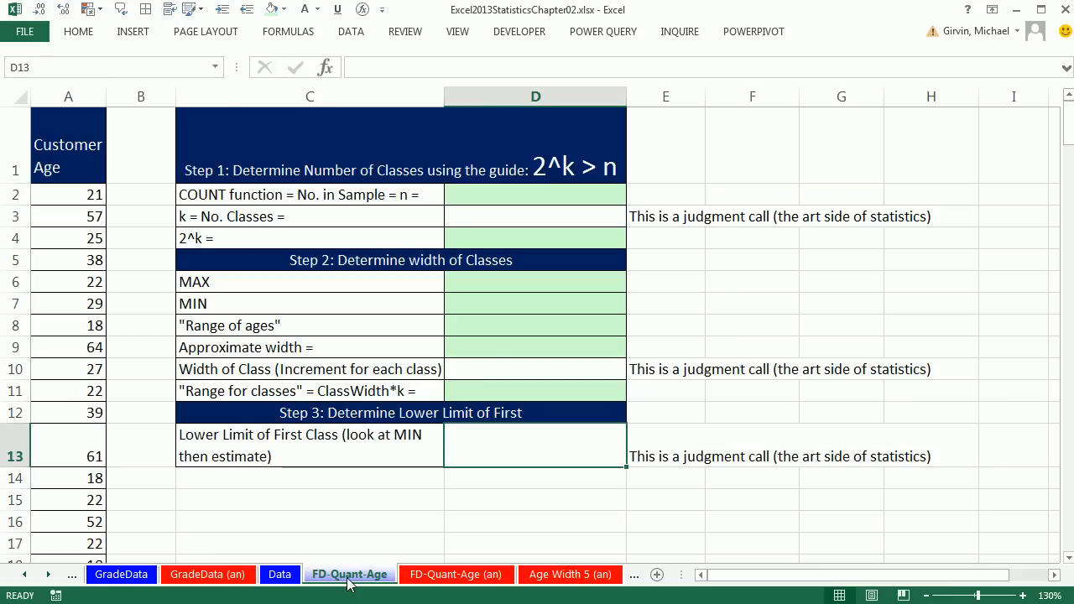
Check how far down the Customer Age data extends and return to the start of the sheet.
{"action": "left_click", "coordinate": [46, 201]}
{"action": "key", "text": "ctrl+Down"}
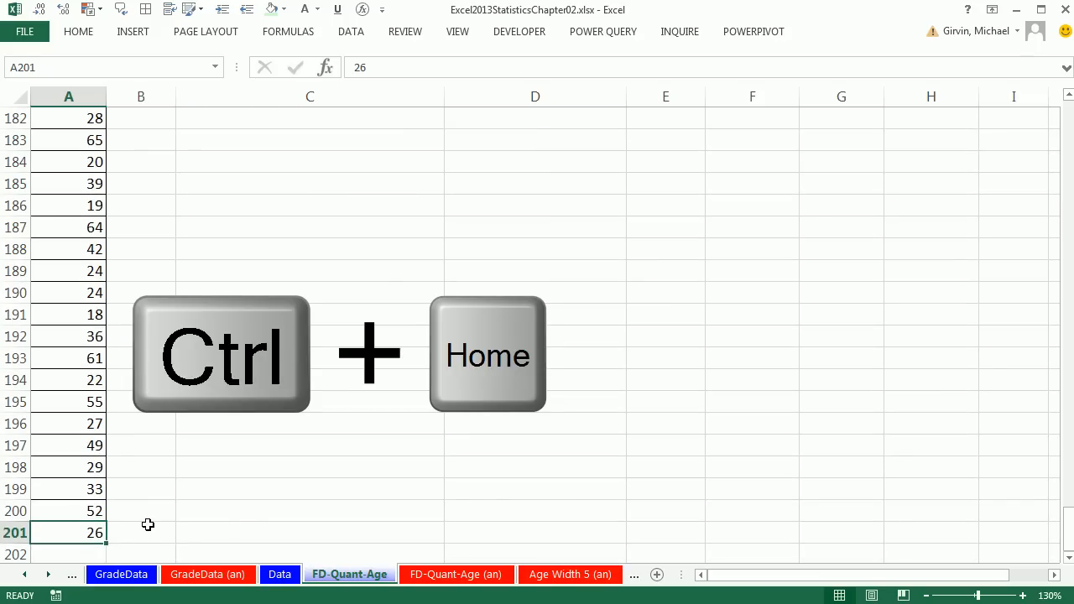
{"action": "key", "text": "ctrl+Home"}
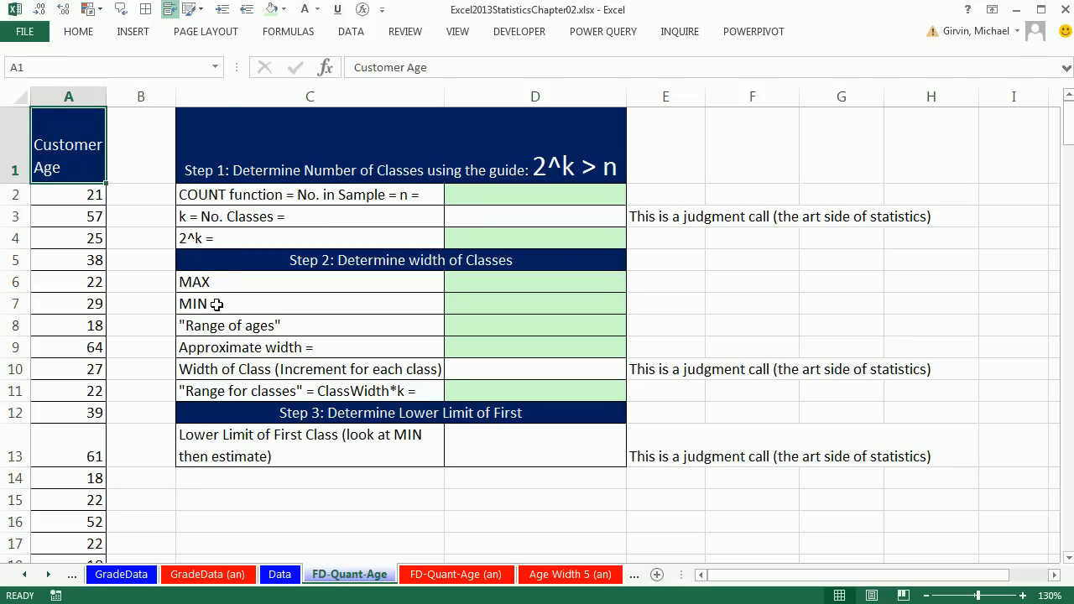
Calculate the sample size in D2 with a COUNT formula over the customer ages in A2:A201.
{"action": "left_click", "coordinate": [497, 196]}
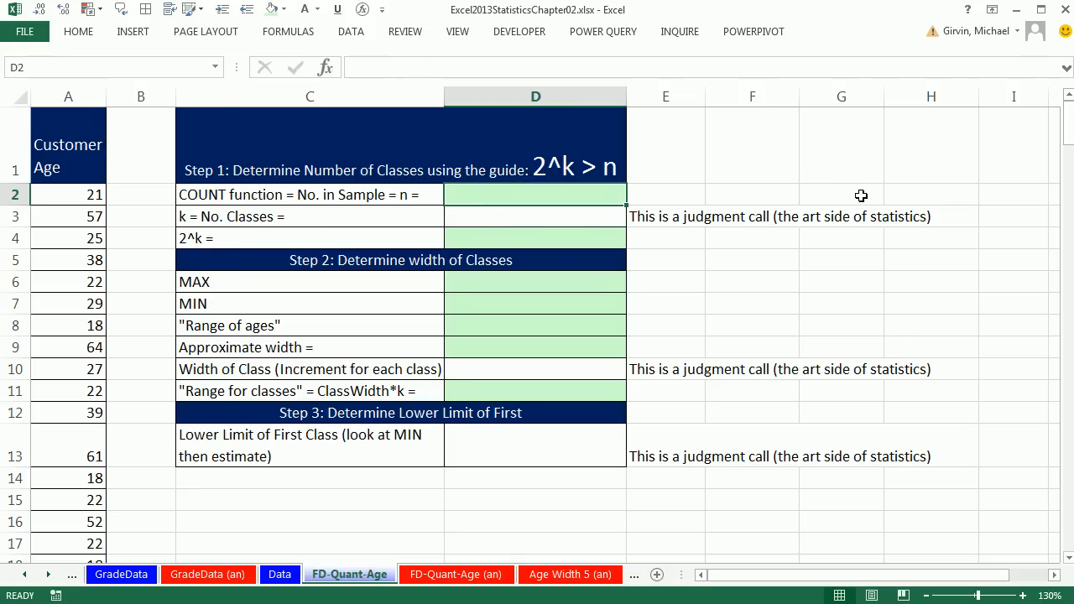
{"action": "type", "text": "=count"}
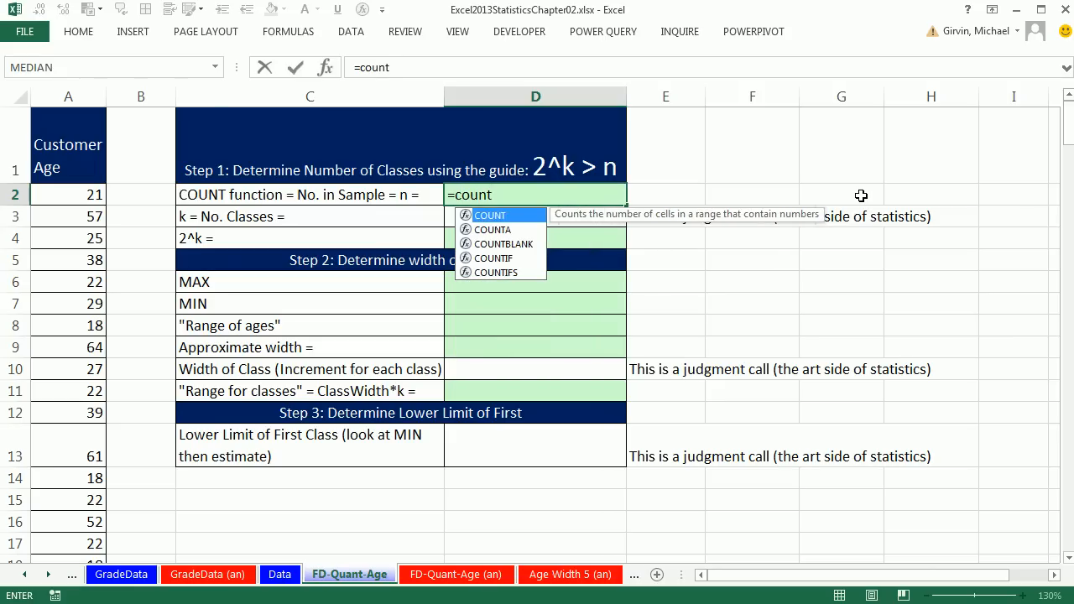
{"action": "key", "text": "Tab"}
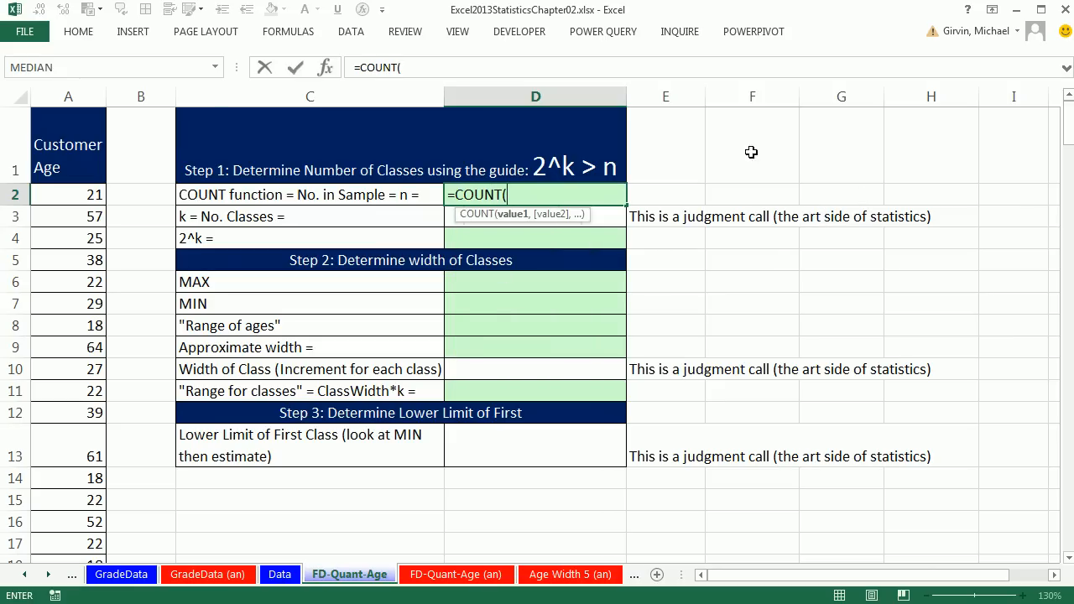
{"action": "left_click", "coordinate": [89, 195]}
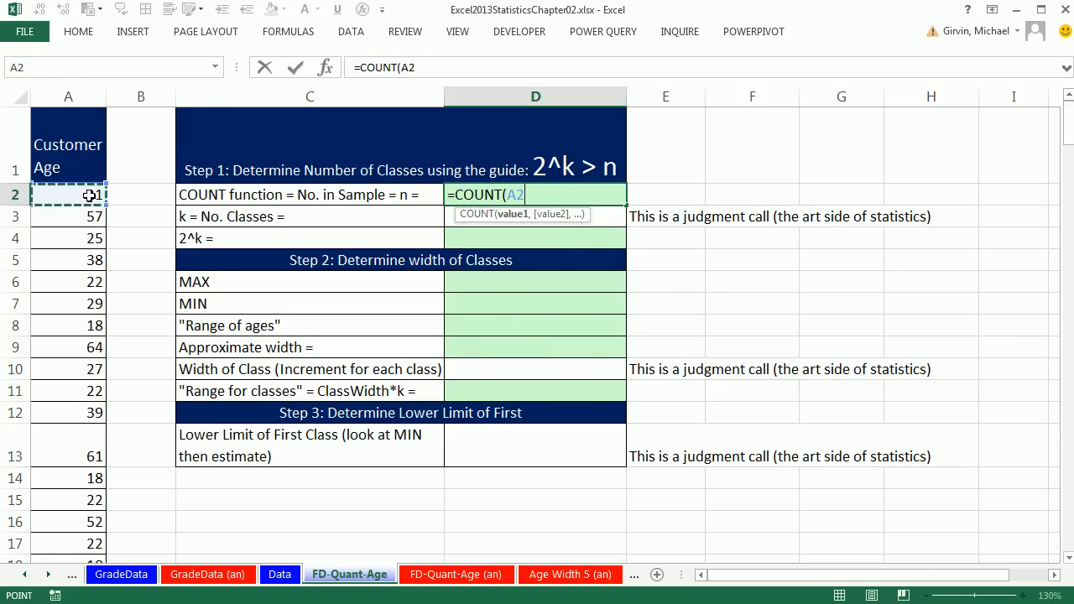
{"action": "key", "text": "ctrl+shift+Down"}
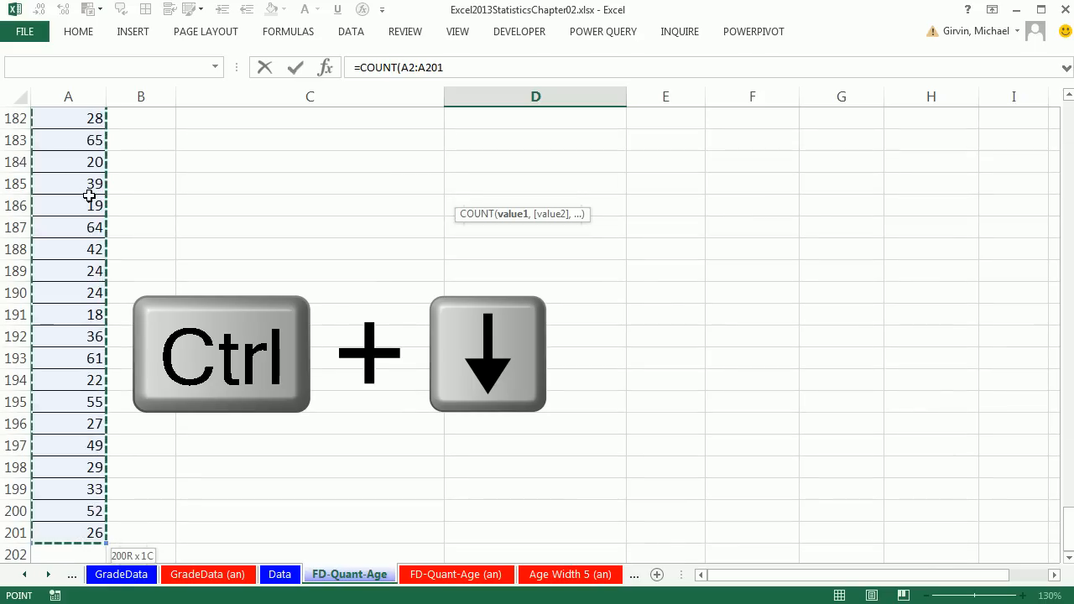
{"action": "key", "text": "shift+Return"}
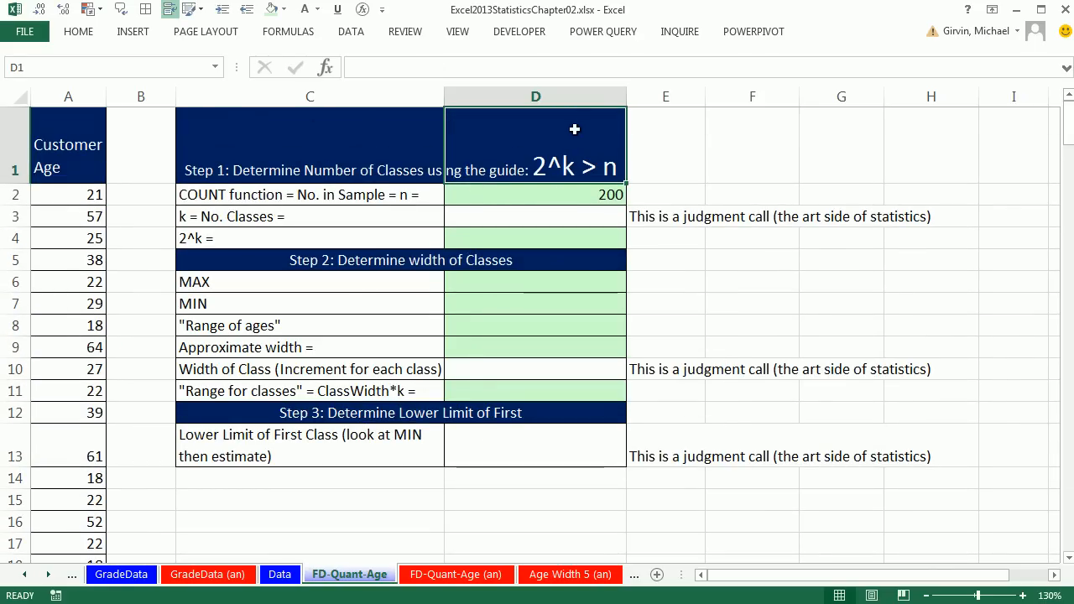
Copy the range reference A2:A201 from the COUNT formula in D2, leaving the formula as it is.
{"action": "double_click", "coordinate": [561, 196]}
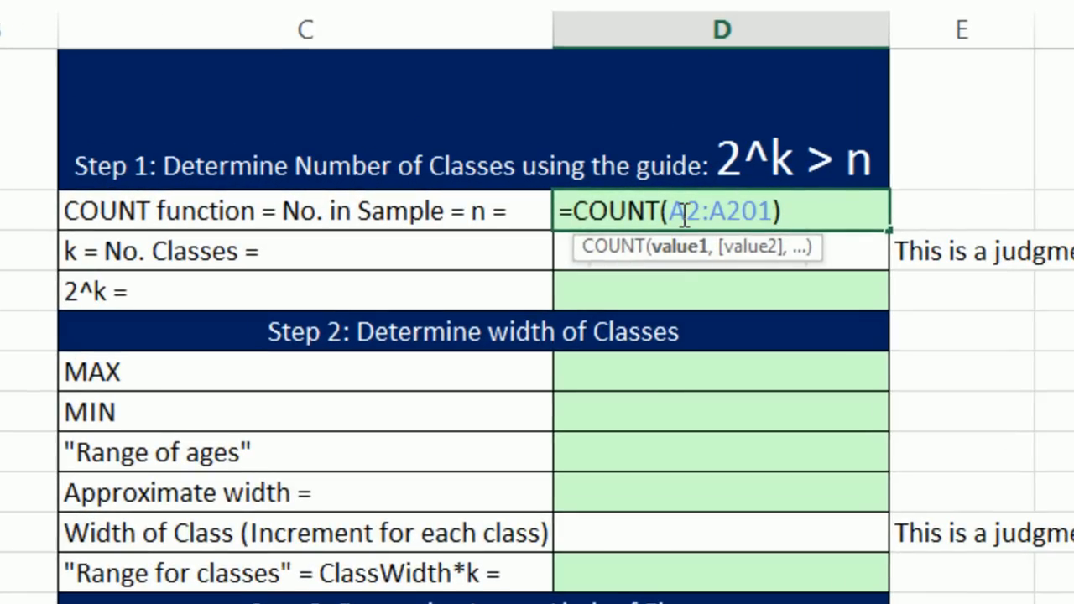
{"action": "left_click", "coordinate": [688, 250]}
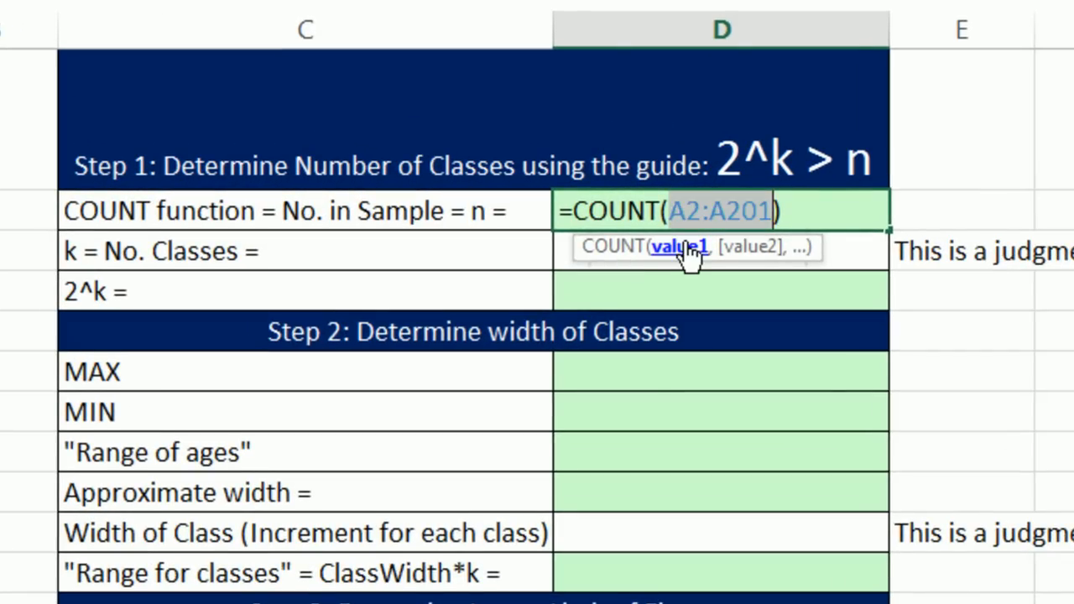
{"action": "key", "text": "ctrl+c"}
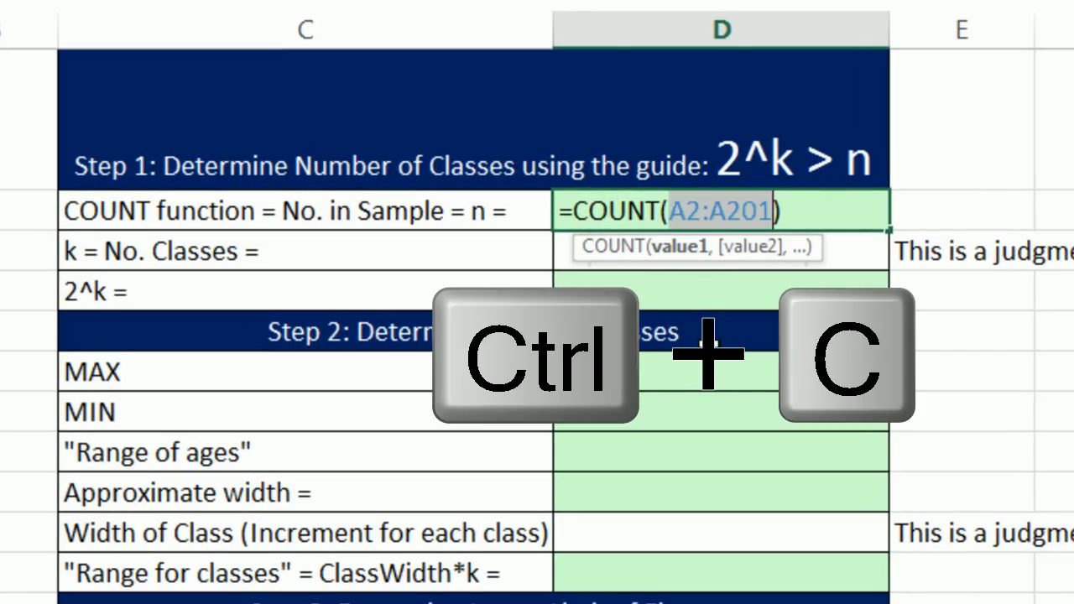
{"action": "key", "text": "Escape"}
Calculate the maximum customer age in D6 with a MAX formula using the copied range A2:A201.
{"action": "left_click", "coordinate": [700, 374]}
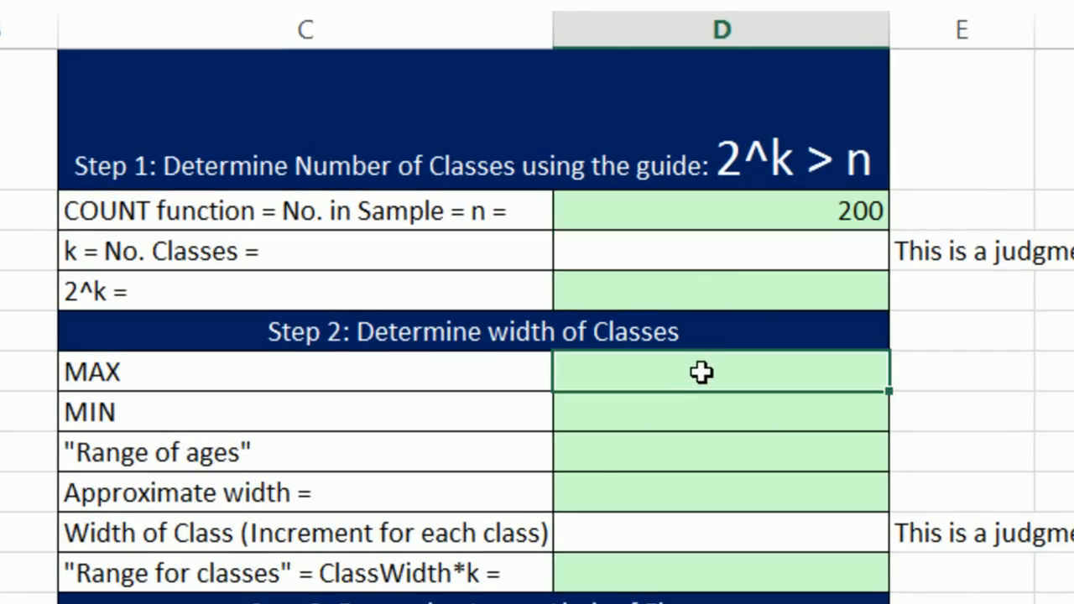
{"action": "type", "text": "=max"}
{"action": "key", "text": "Tab"}
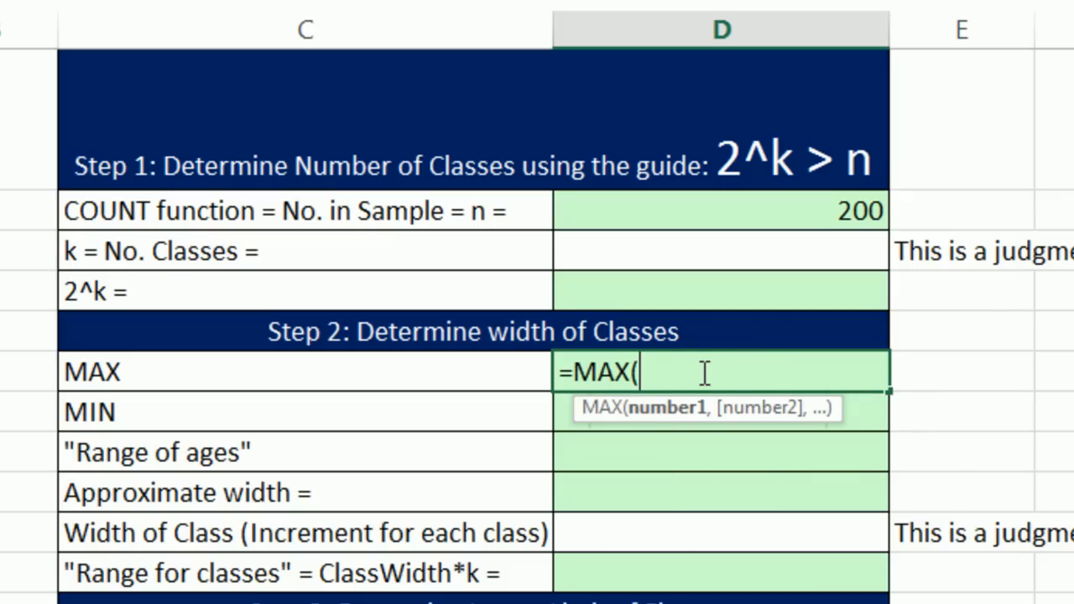
{"action": "key", "text": "ctrl+v"}
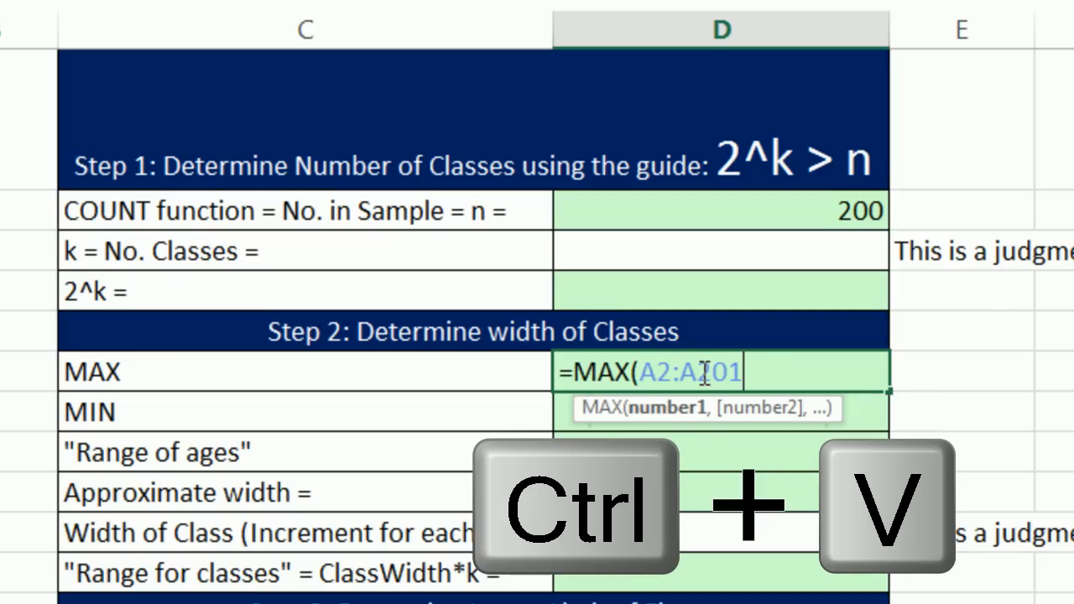
{"action": "key", "text": "Return"}
Calculate the minimum customer age in D7 with a MIN formula using the copied range A2:A201.
{"action": "type", "text": "=min"}
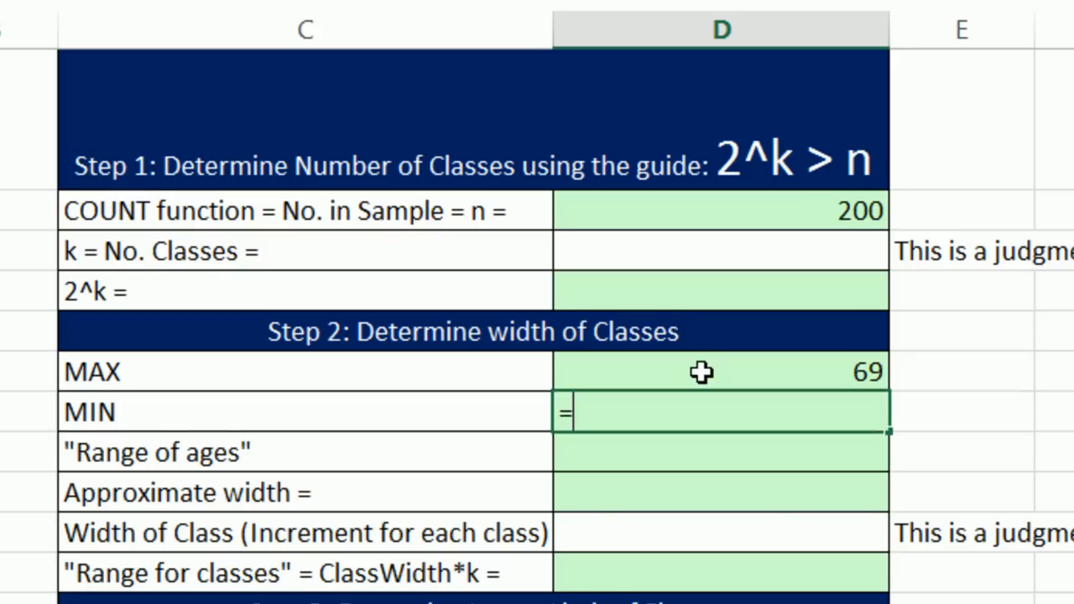
{"action": "key", "text": "Tab"}
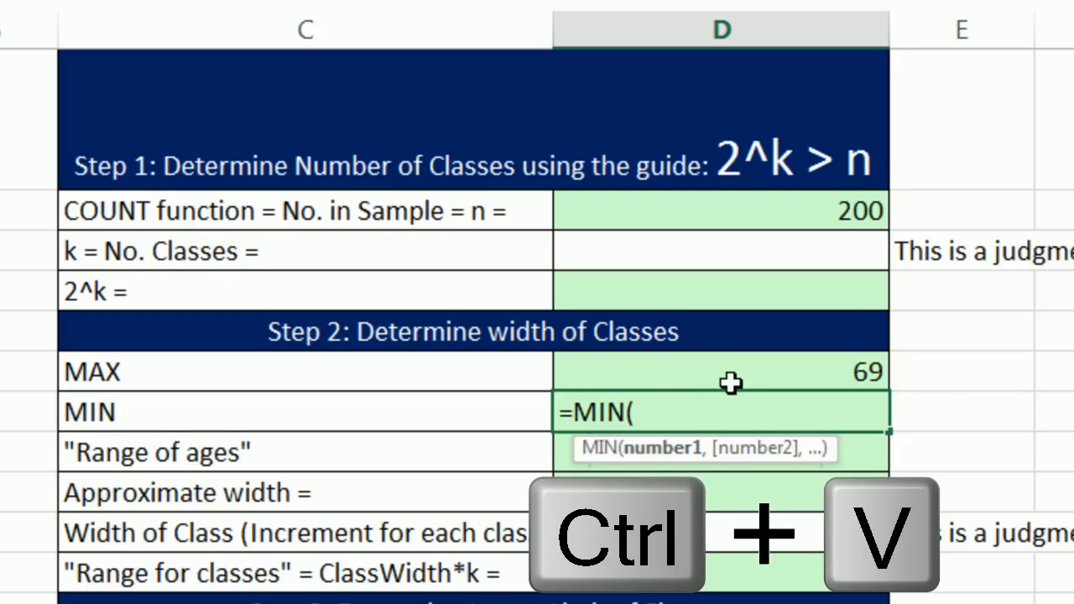
{"action": "key", "text": "ctrl+v"}
{"action": "key", "text": "Return"}
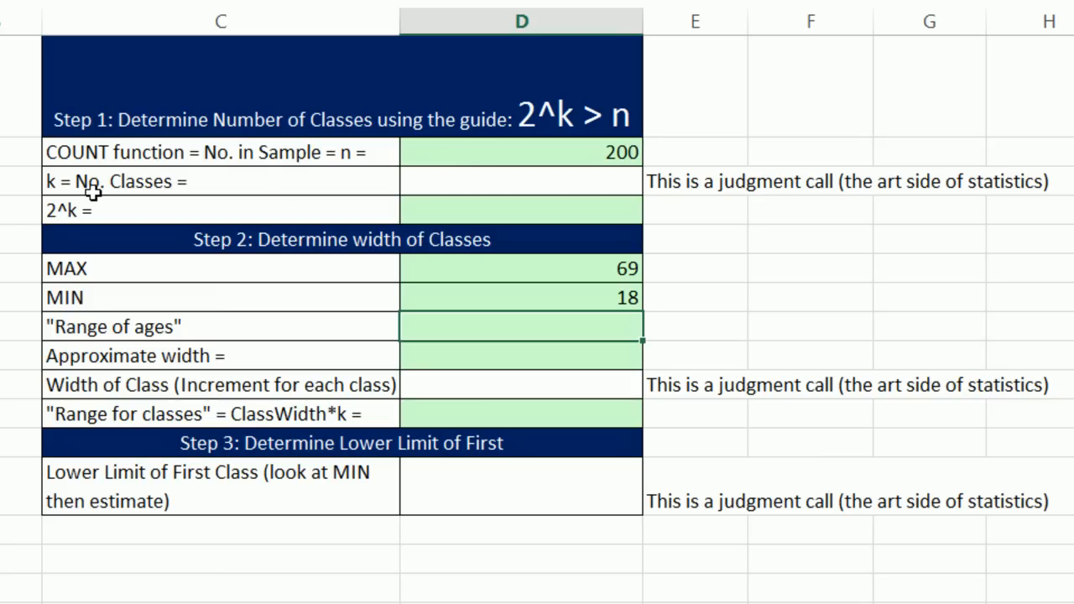
Enter 6 as the number of classes in D3 and calculate 2^k in D4 with the formula =2^D3.
{"action": "left_click", "coordinate": [504, 180]}
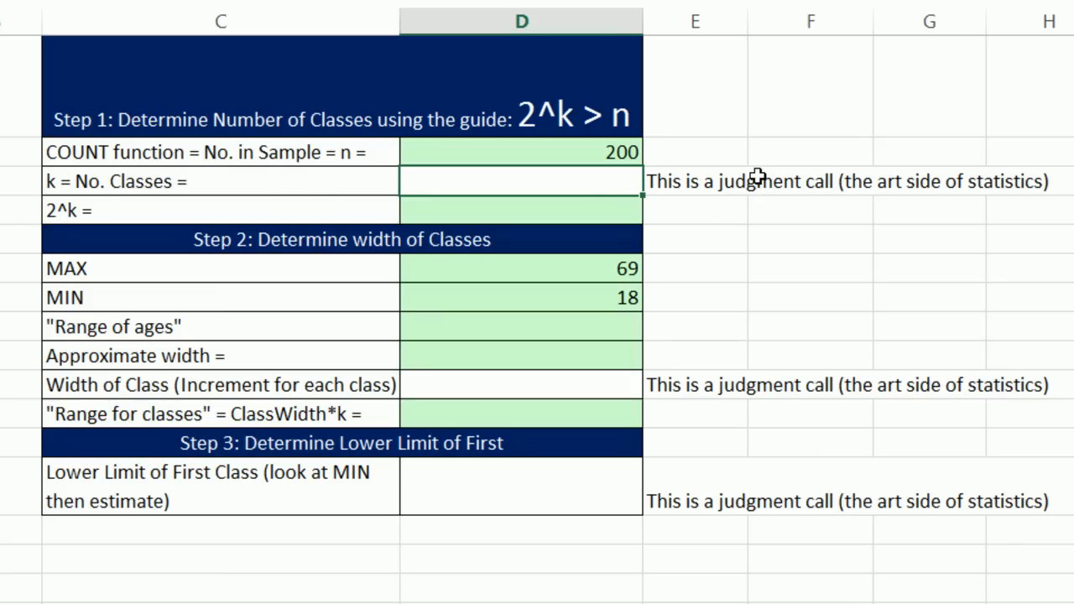
{"action": "type", "text": "6"}
{"action": "key", "text": "Return"}
{"action": "type", "text": "=2"}
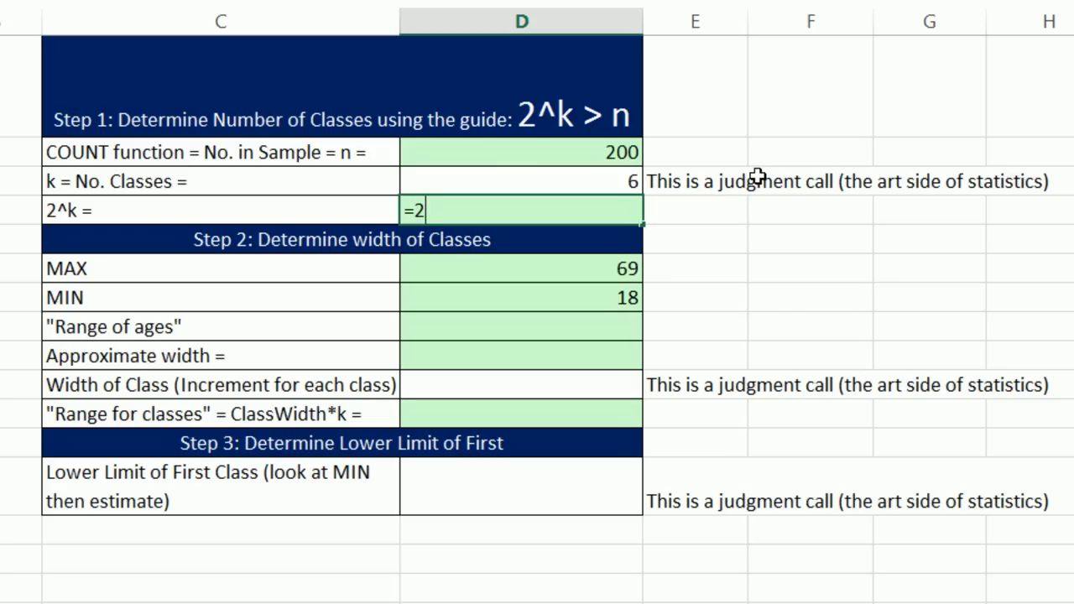
{"action": "type", "text": "^"}
{"action": "key", "text": "Up"}
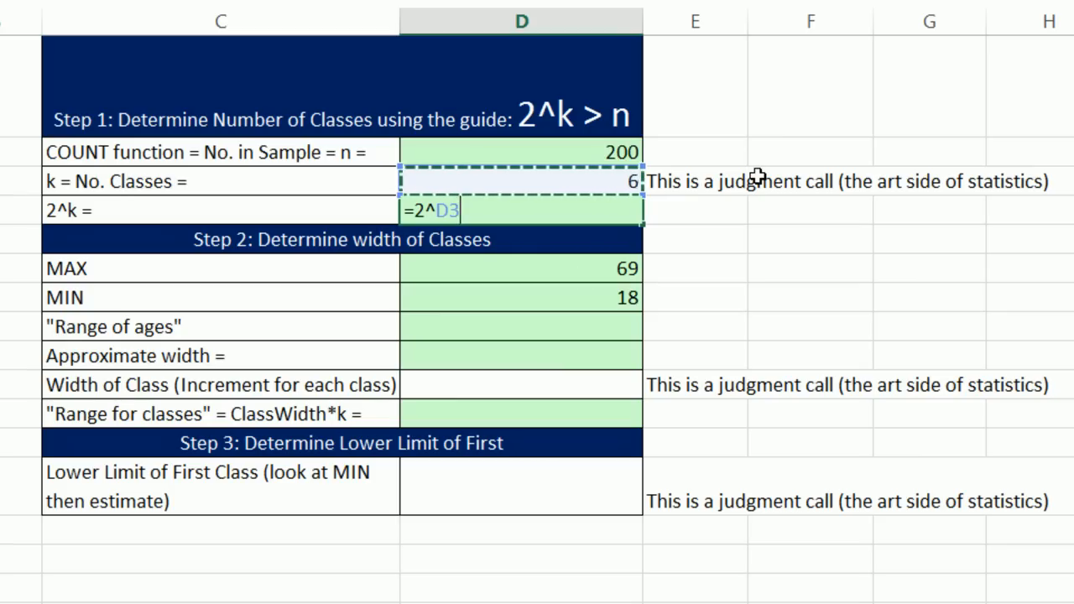
{"action": "key", "text": "ctrl+Return"}
{"action": "key", "text": "Return"}
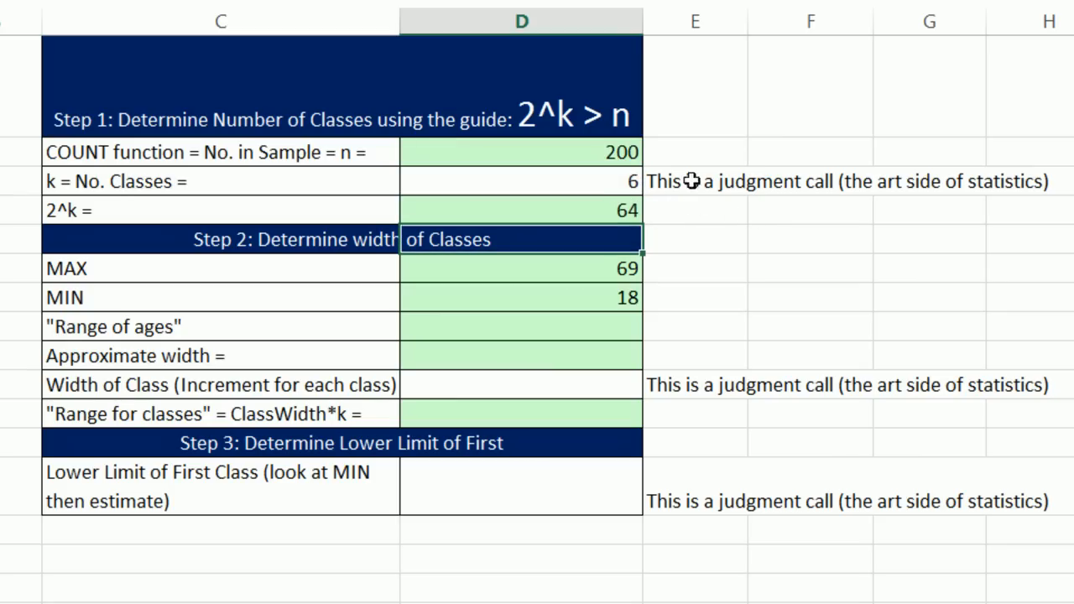
Try 7 as the number of classes in D3, and settle on 8.
{"action": "left_click", "coordinate": [620, 184]}
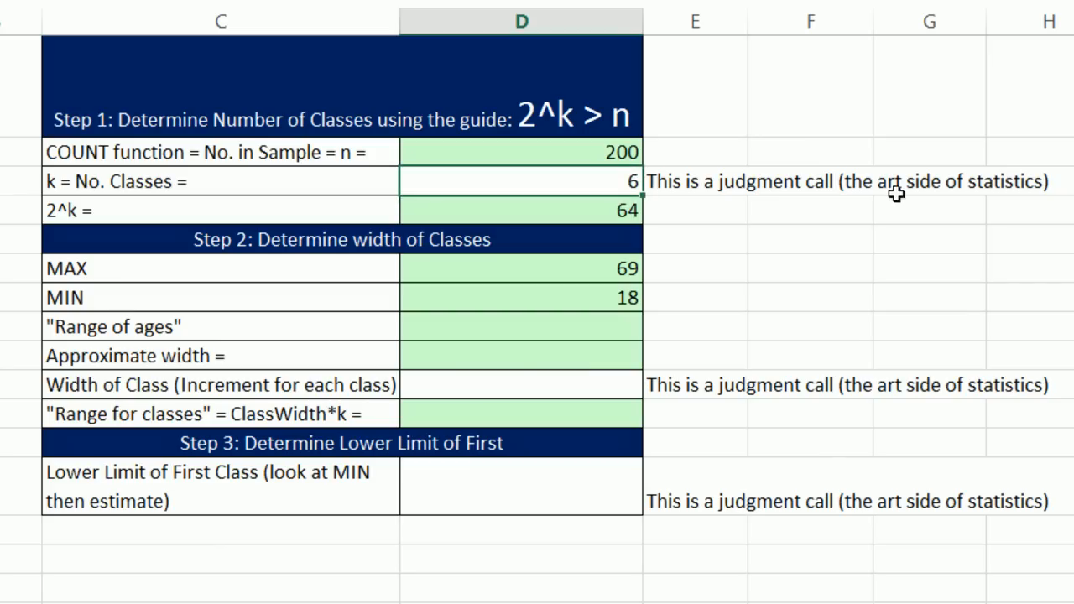
{"action": "type", "text": "7"}
{"action": "key", "text": "ctrl+Return"}
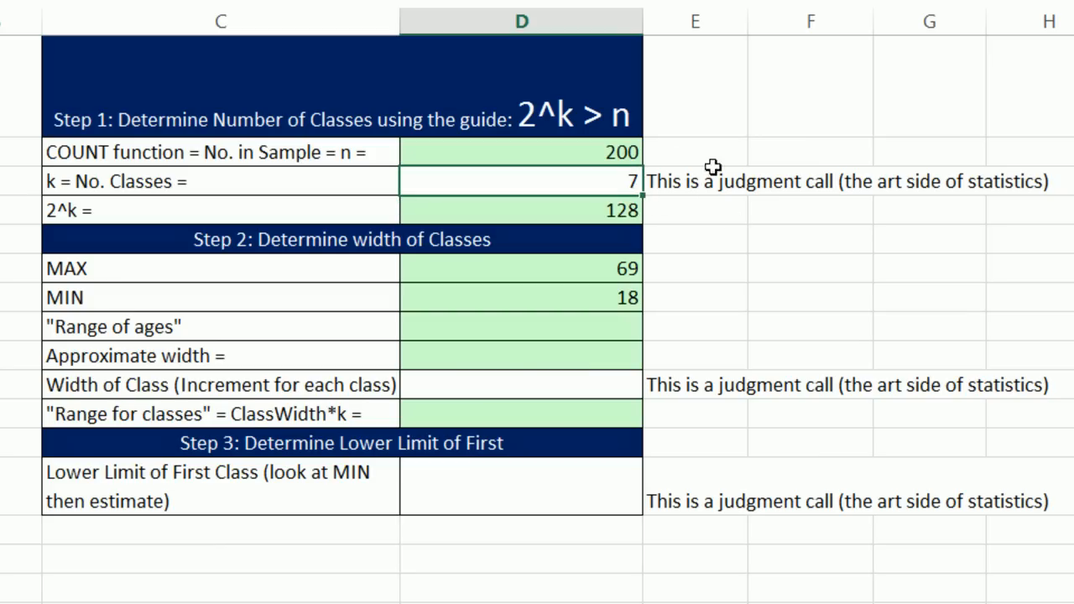
{"action": "type", "text": "8"}
{"action": "key", "text": "ctrl+Return"}
Calculate the range of ages in D8 by subtracting the minimum from the maximum with =D6-D7.
{"action": "left_click", "coordinate": [556, 330]}
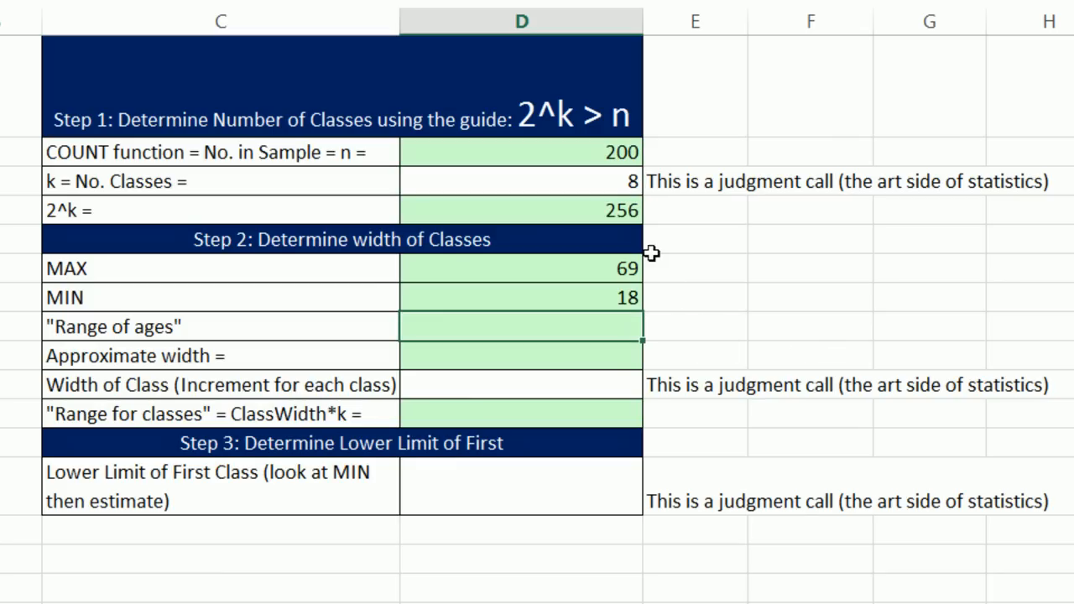
{"action": "type", "text": "="}
{"action": "key", "text": "Up"}
{"action": "key", "text": "Up"}
{"action": "type", "text": "-"}
{"action": "key", "text": "Up"}
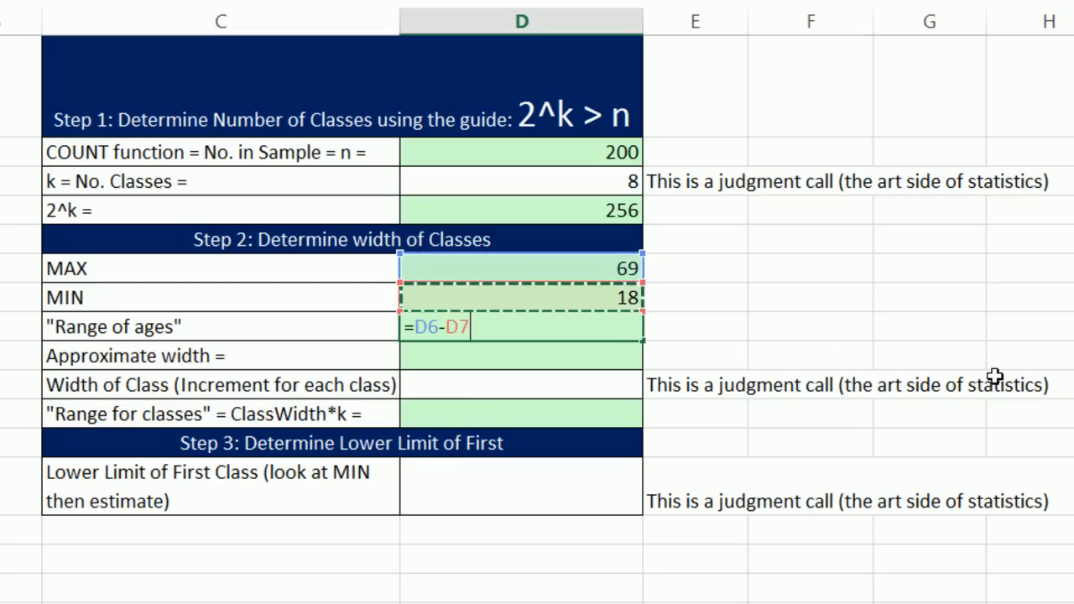
{"action": "key", "text": "Return"}
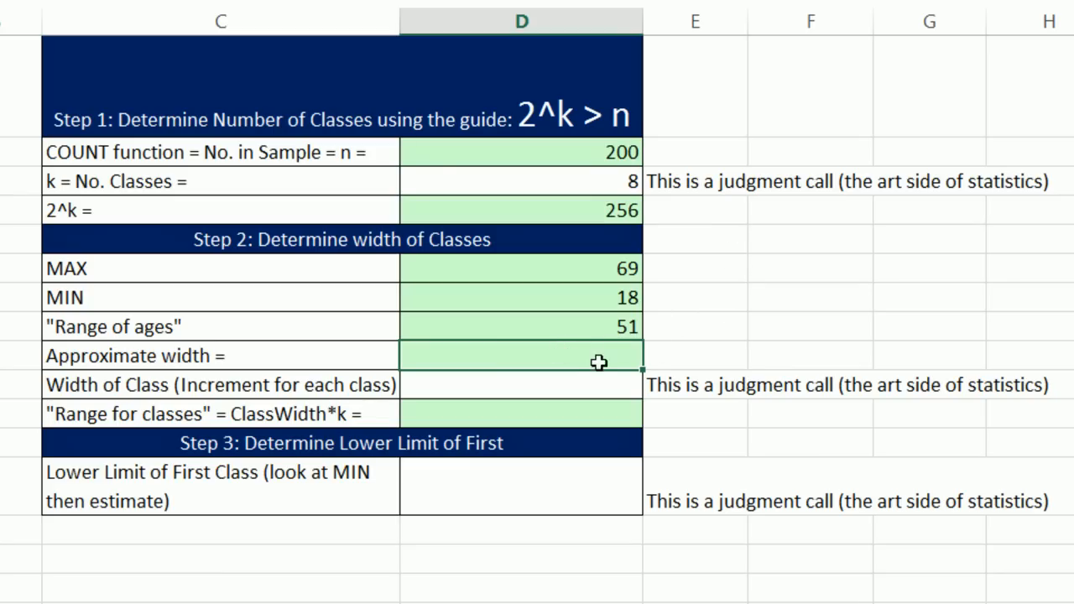
Calculate the approximate class width in D9 by dividing the age range by the number of classes with =D8/D3.
{"action": "type", "text": "="}
{"action": "key", "text": "Up"}
{"action": "type", "text": "/"}
{"action": "left_click", "coordinate": [592, 183]}
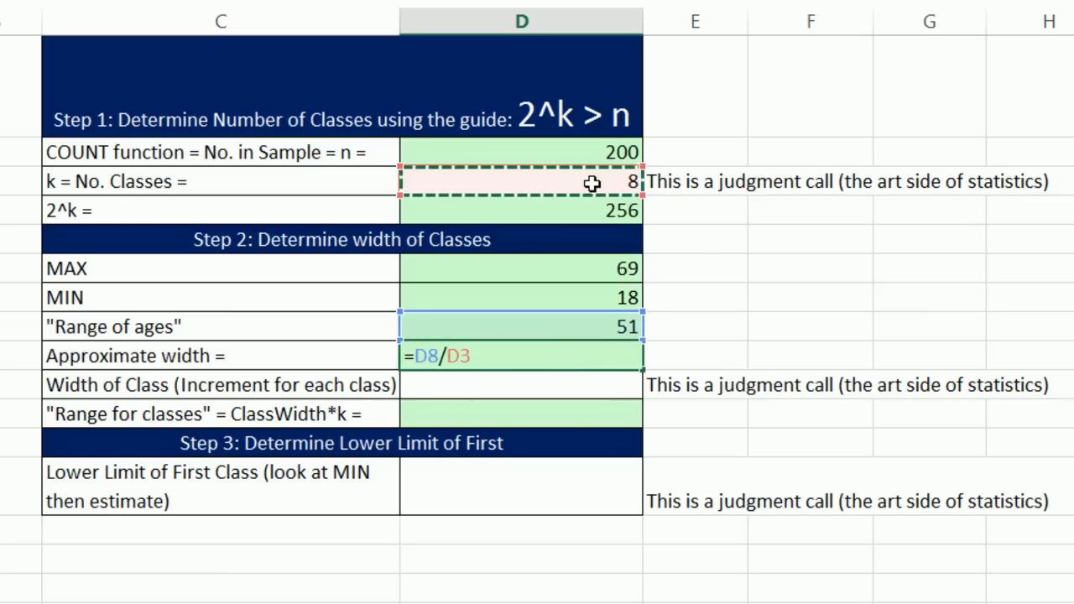
{"action": "key", "text": "Return"}
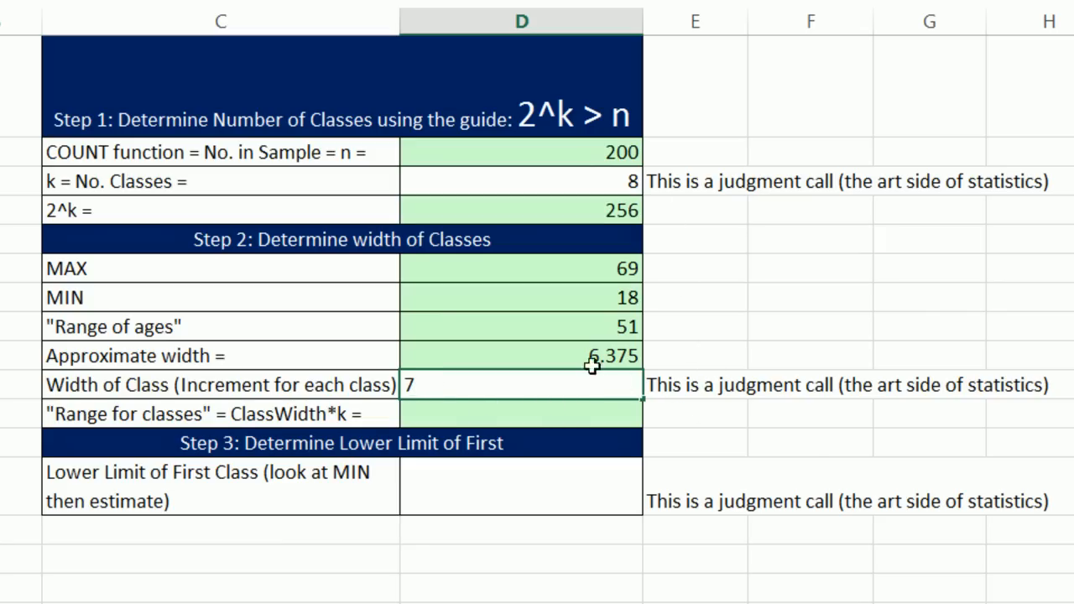
Set the class width in D10 to 7 and calculate the range for classes in D11 with =D10*D3.
{"action": "key", "text": "Return"}
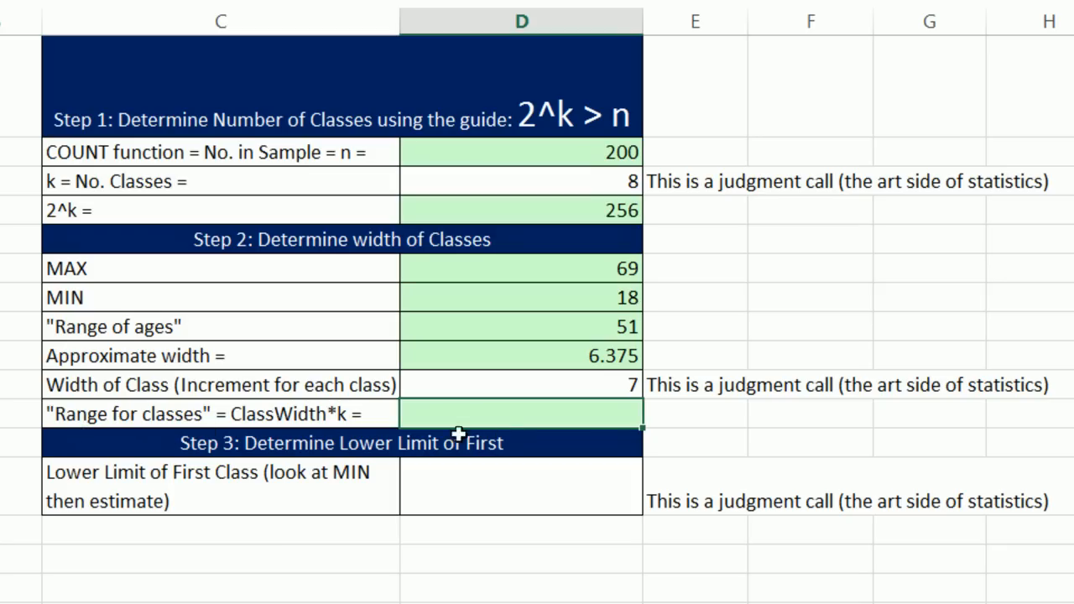
{"action": "type", "text": "="}
{"action": "left_click", "coordinate": [607, 385]}
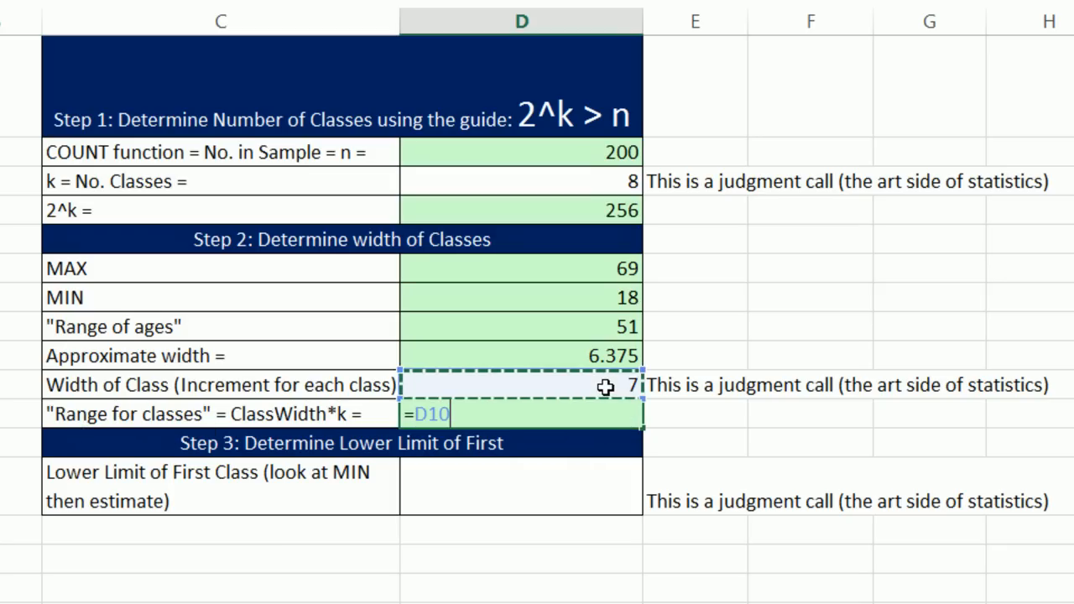
{"action": "type", "text": "*"}
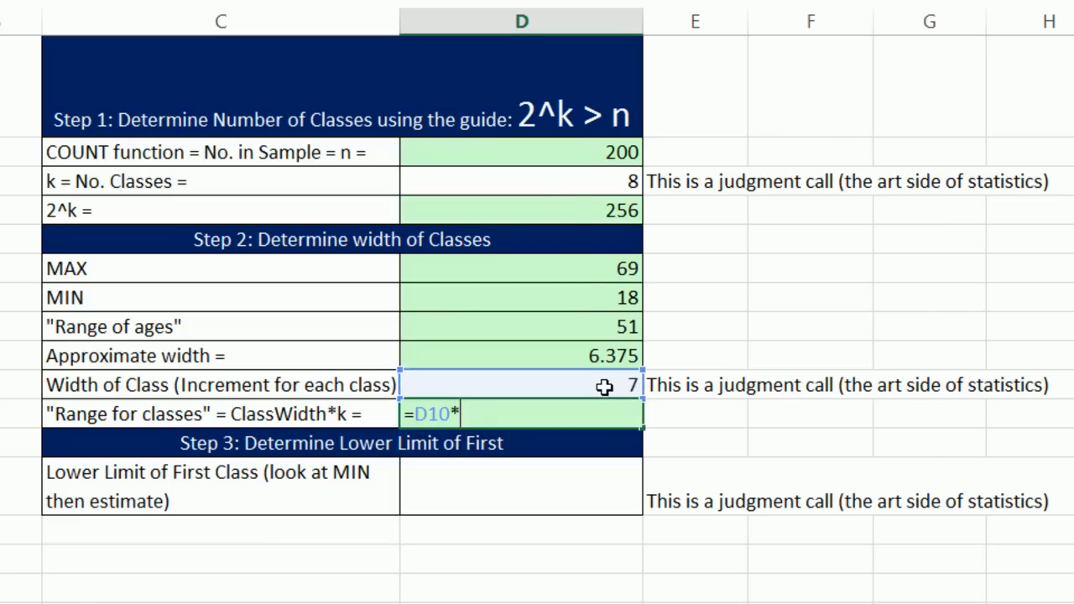
{"action": "left_click", "coordinate": [578, 181]}
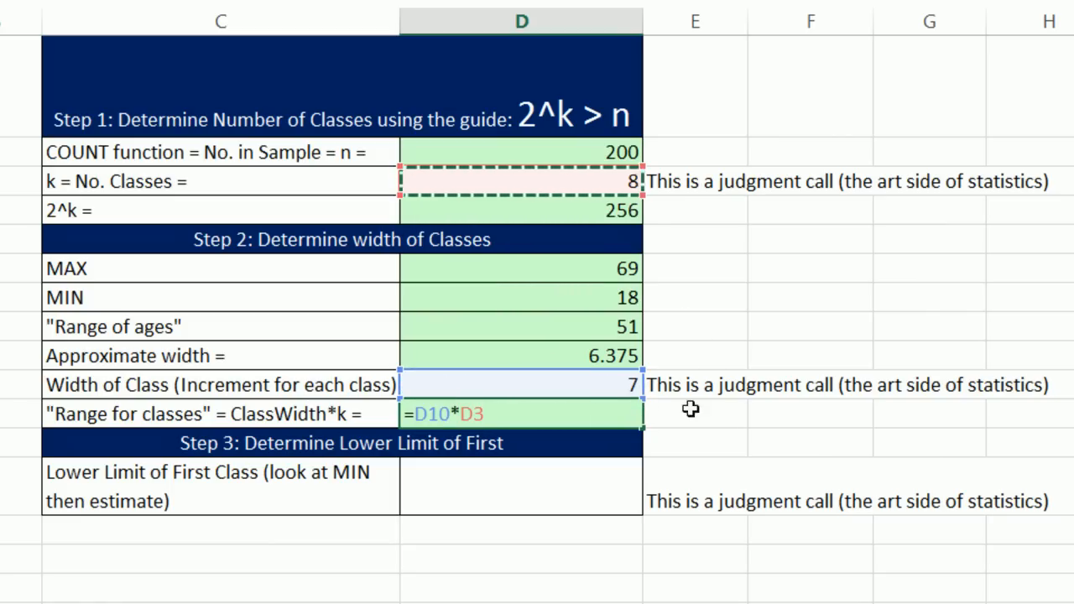
{"action": "key", "text": "Return"}
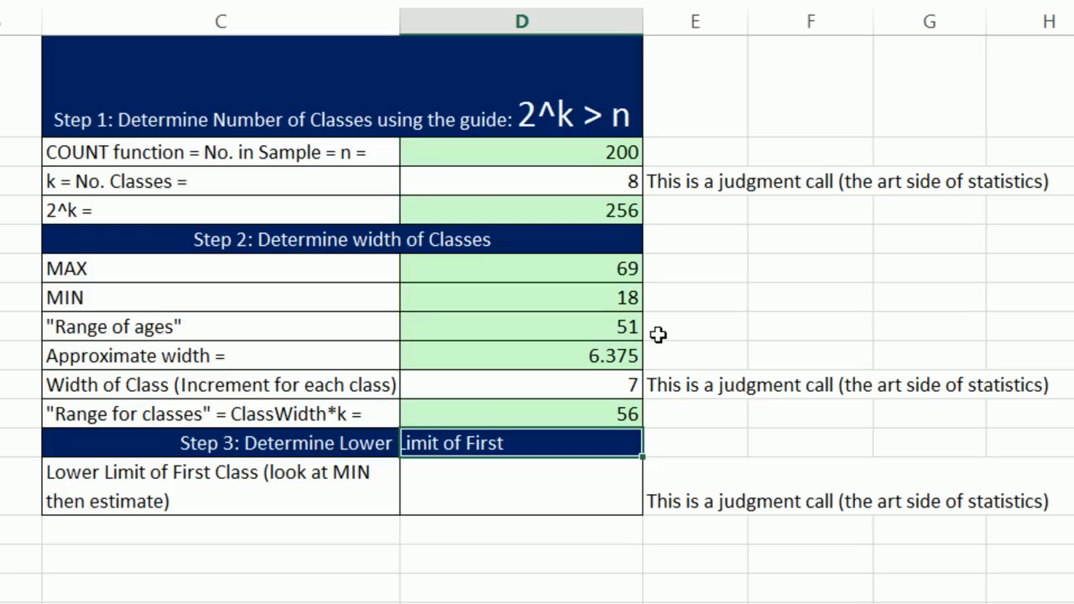
Enter 16 as the lower limit of the first class in D13.
{"action": "key", "text": "Down"}
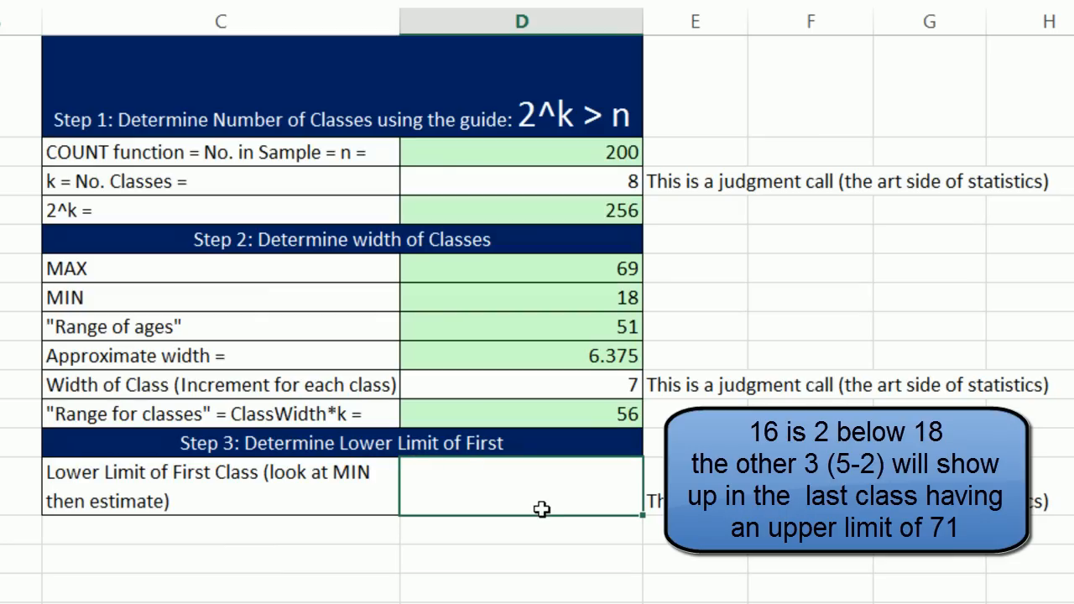
{"action": "type", "text": "16"}
{"action": "key", "text": "ctrl+Return"}
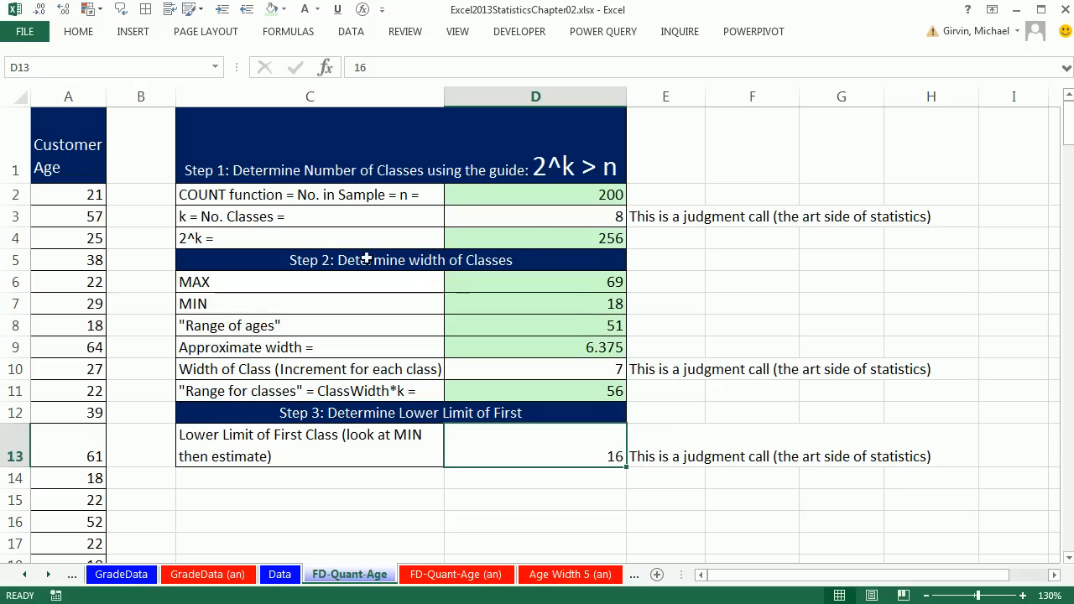
Create a PivotTable from the Customer Age data on a new worksheet and name that sheet Age FD and H.
{"action": "left_click", "coordinate": [78, 245]}
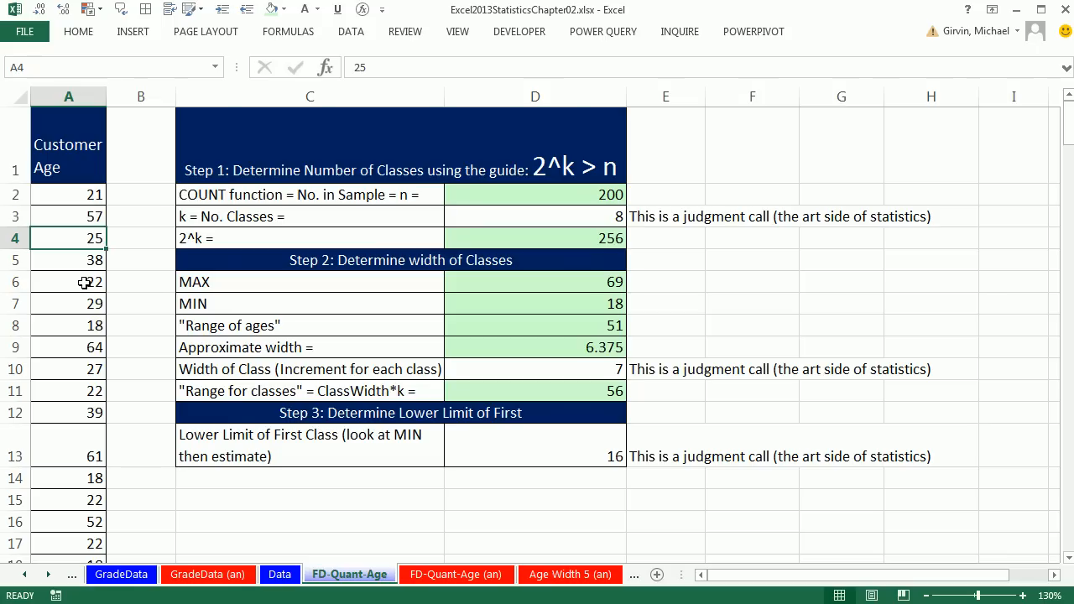
{"action": "left_click", "coordinate": [134, 31]}
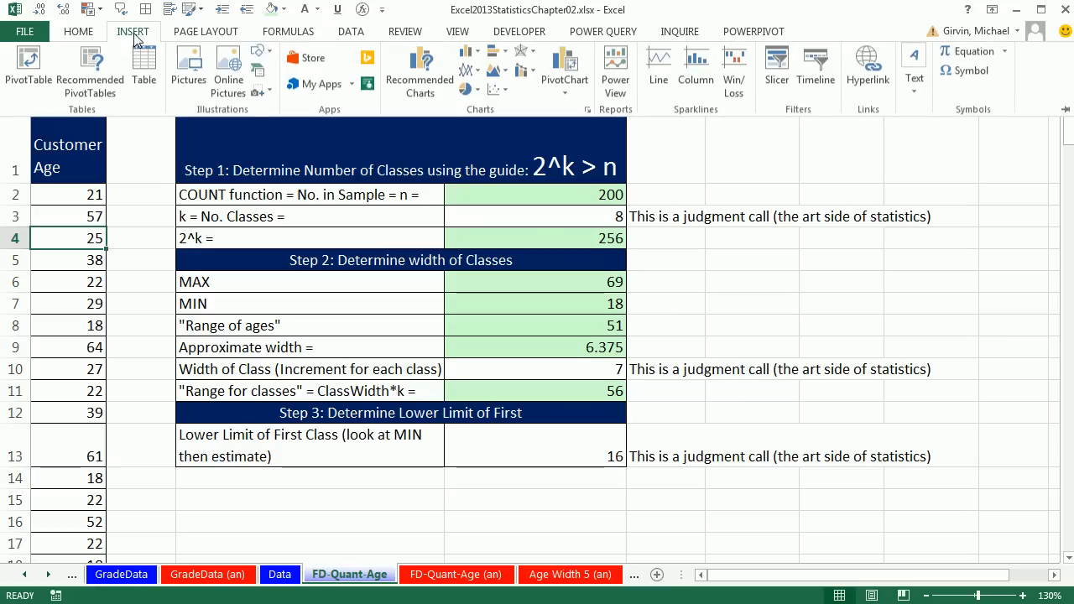
{"action": "left_click", "coordinate": [160, 451]}
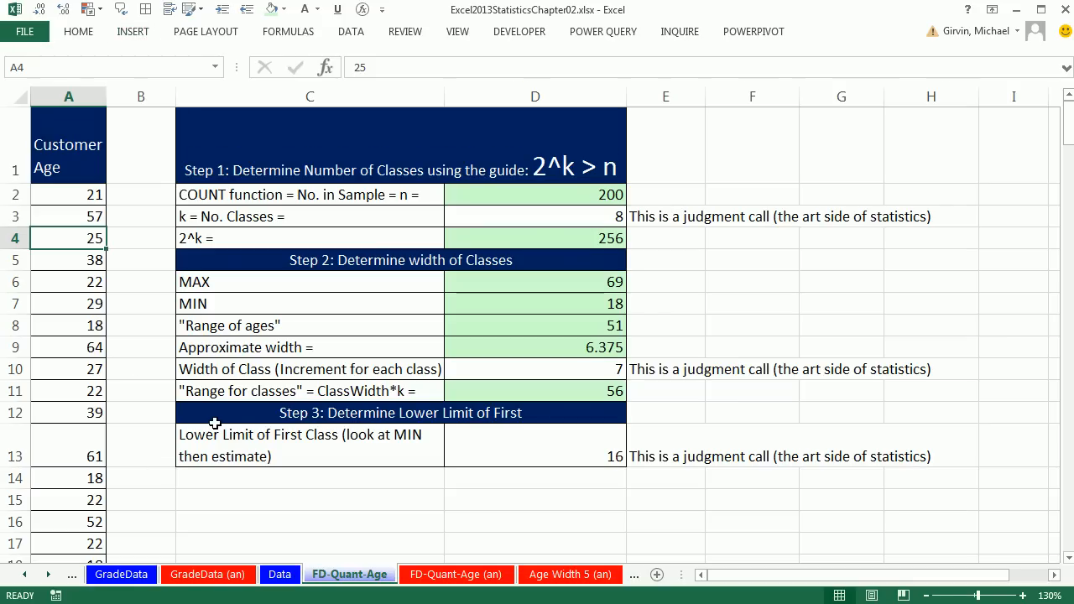
{"action": "key", "text": "alt"}
{"action": "key", "text": "n"}
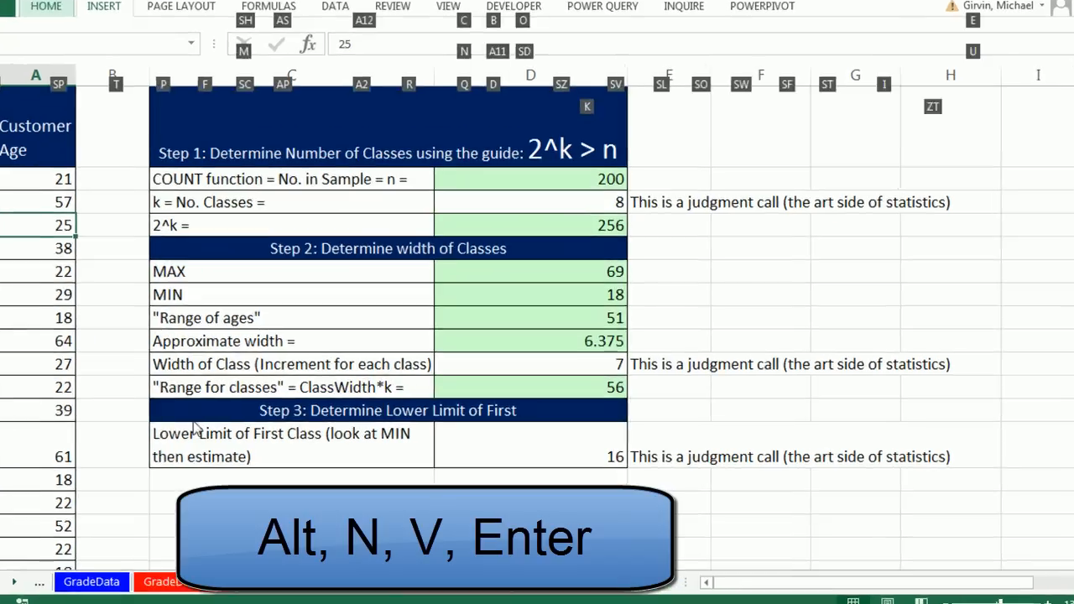
{"action": "key", "text": "v"}
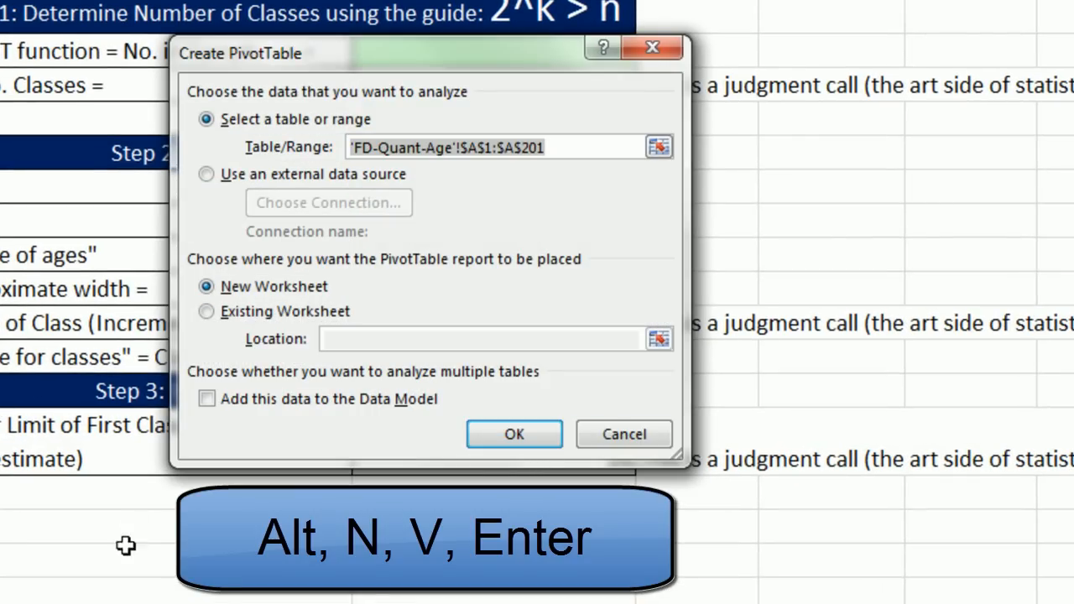
{"action": "key", "text": "Return"}
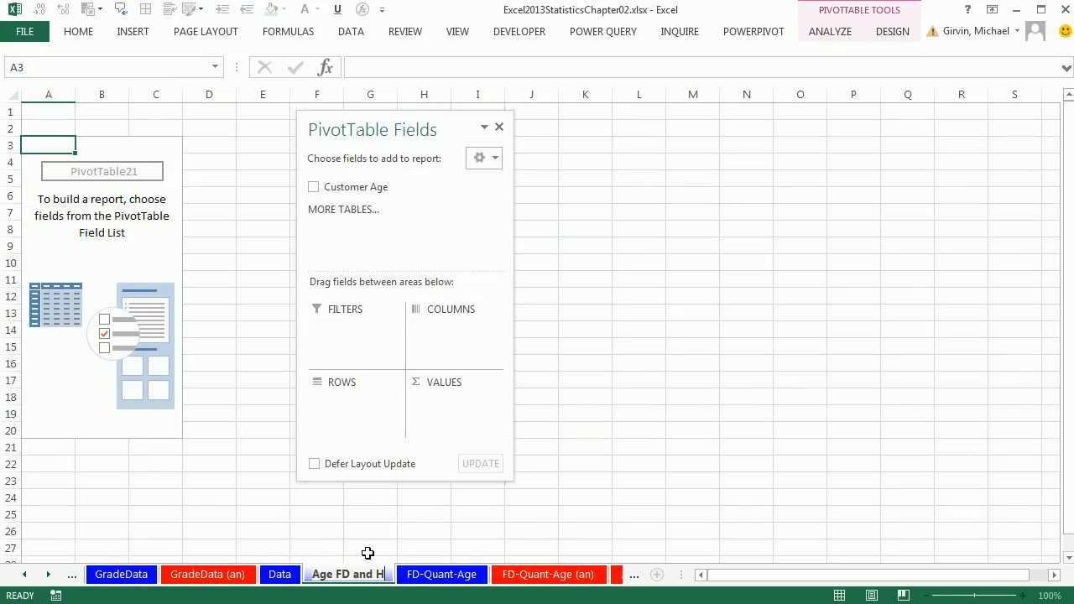
{"action": "key", "text": "Return"}
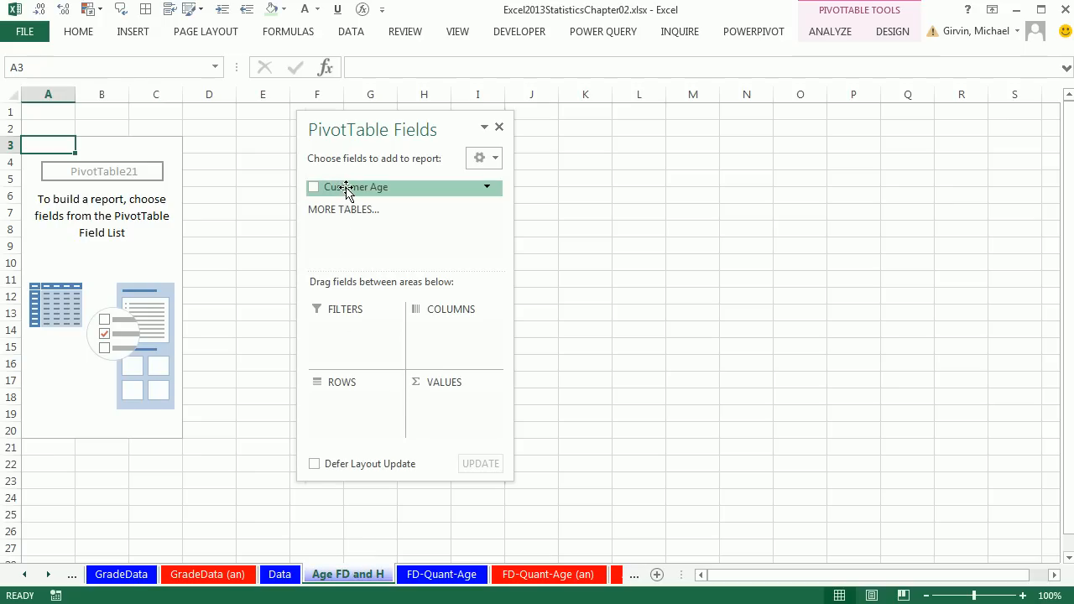
Add Customer Age to the PivotTable rows and group the ages starting at 16 in intervals of 7.
{"action": "left_click_drag", "start_coordinate": [346, 189], "coordinate": [344, 393]}
{"action": "left_click", "coordinate": [91, 179]}
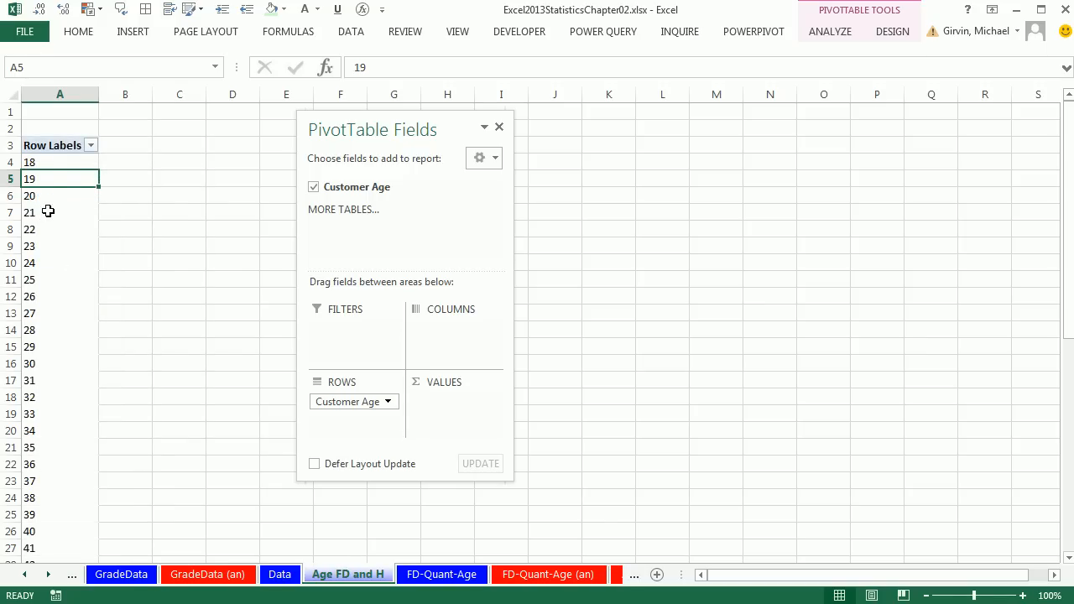
{"action": "right_click", "coordinate": [53, 181]}
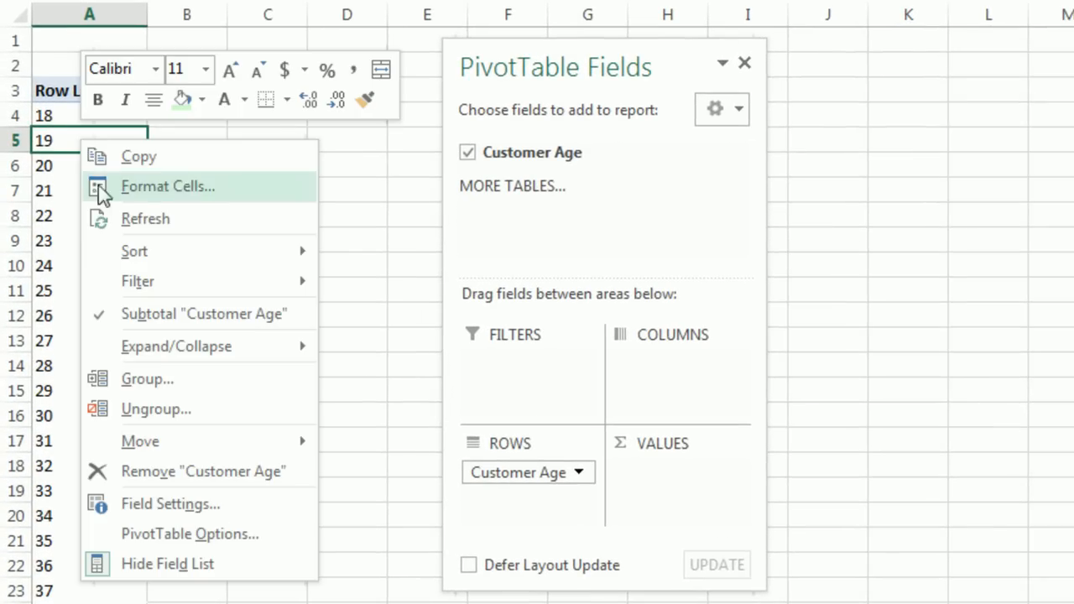
{"action": "left_click", "coordinate": [143, 380]}
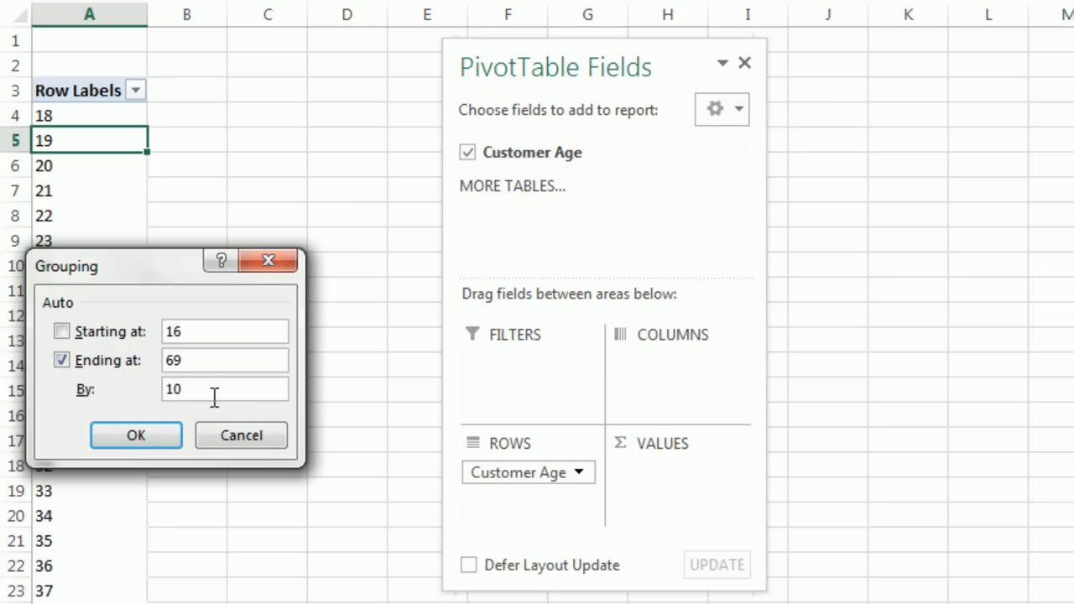
{"action": "left_click_drag", "start_coordinate": [203, 388], "coordinate": [154, 388]}
{"action": "type", "text": "7"}
{"action": "left_click", "coordinate": [134, 437]}
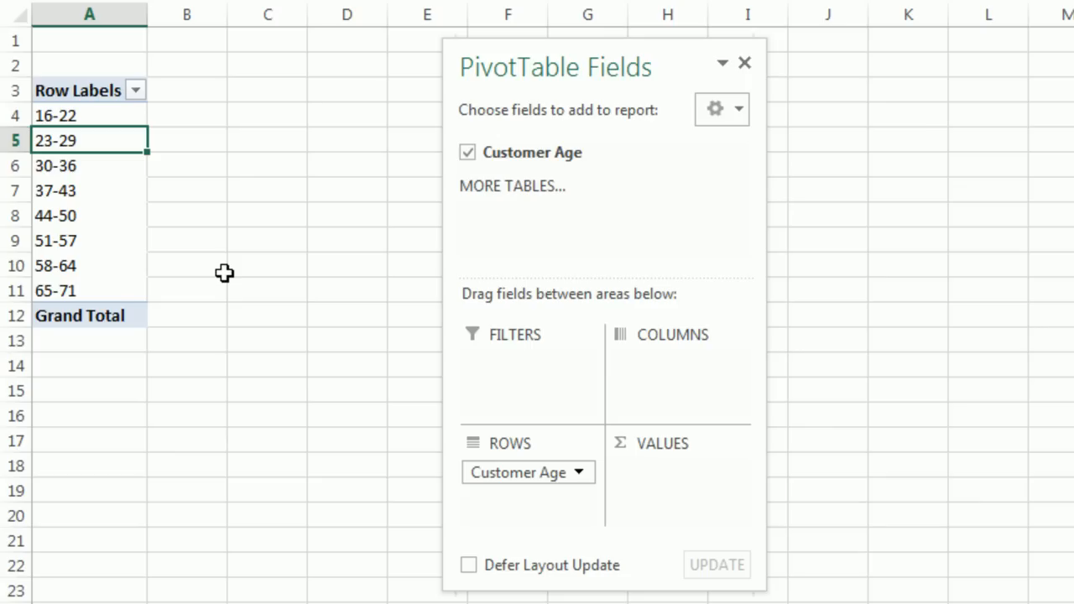
Count Customer Age in the PivotTable values, rename the headers Age and Frequency, and close the field list.
{"action": "left_click_drag", "start_coordinate": [511, 152], "coordinate": [676, 476]}
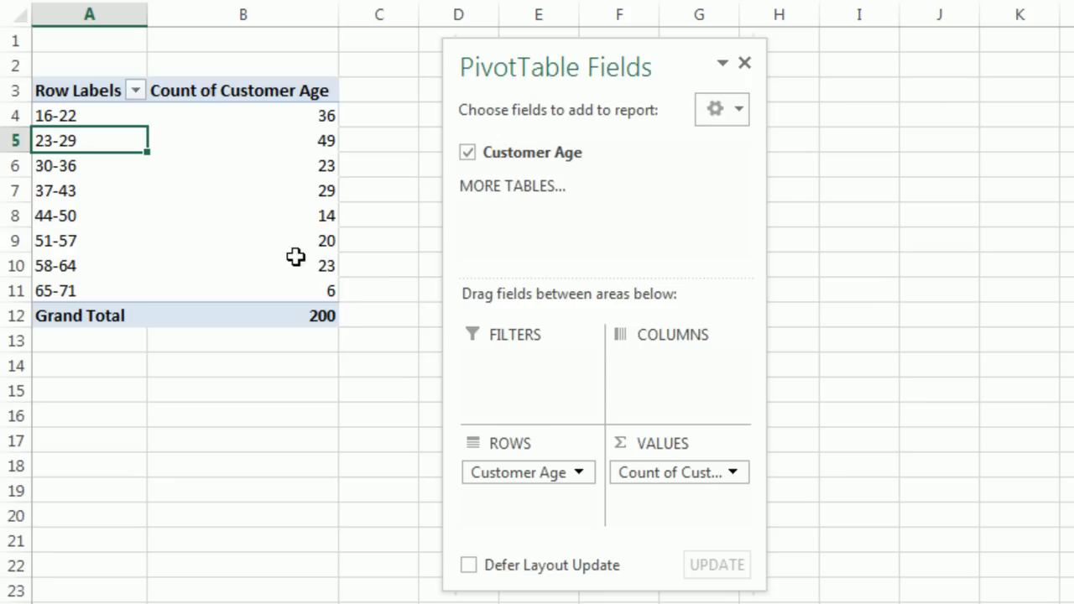
{"action": "left_click", "coordinate": [78, 94]}
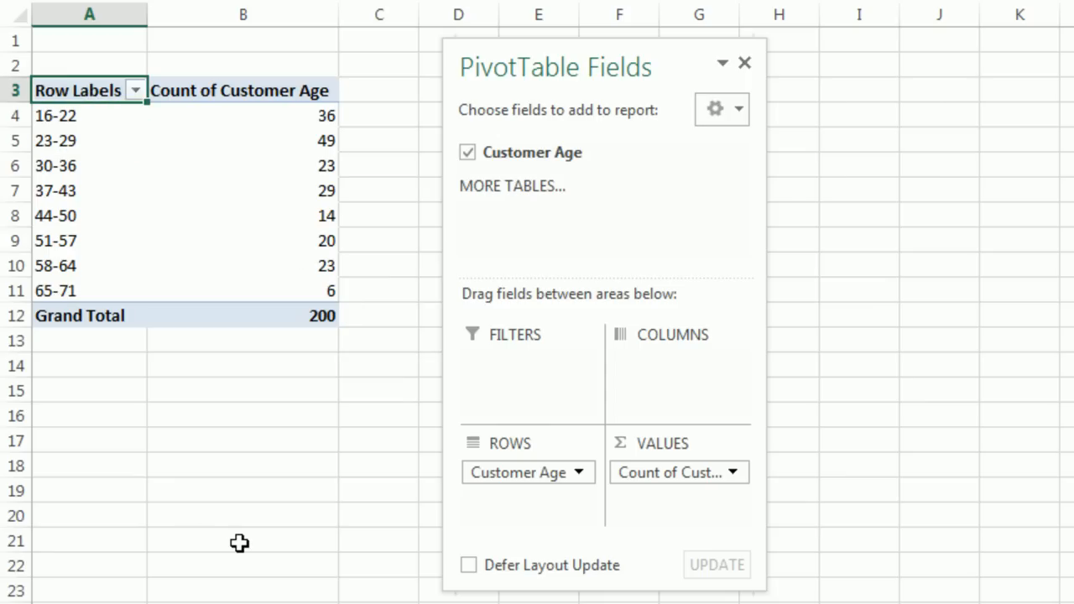
{"action": "type", "text": "Age"}
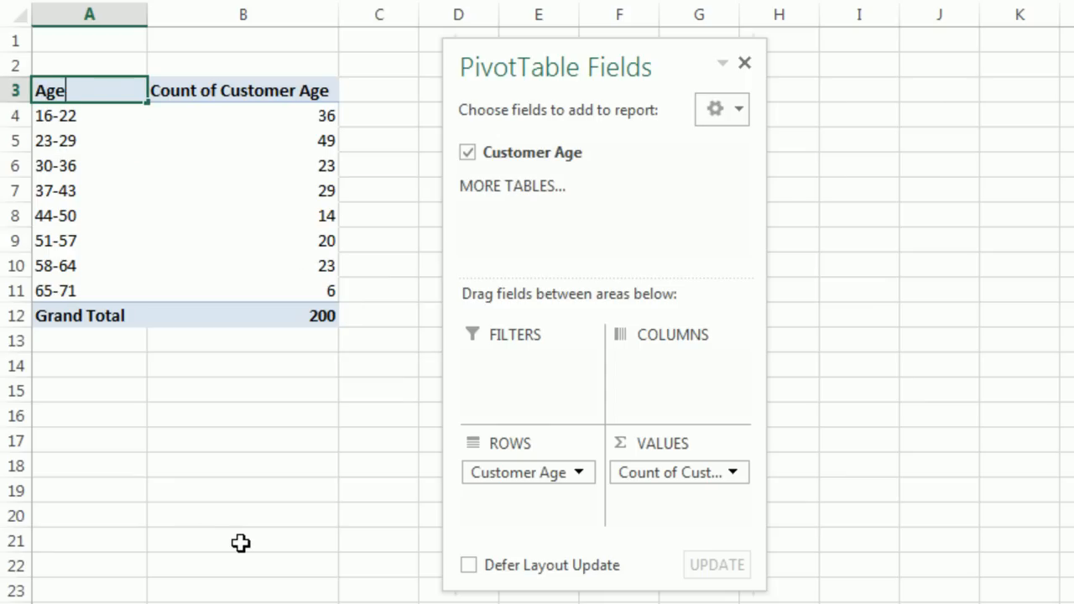
{"action": "key", "text": "Tab"}
{"action": "type", "text": "Frequ"}
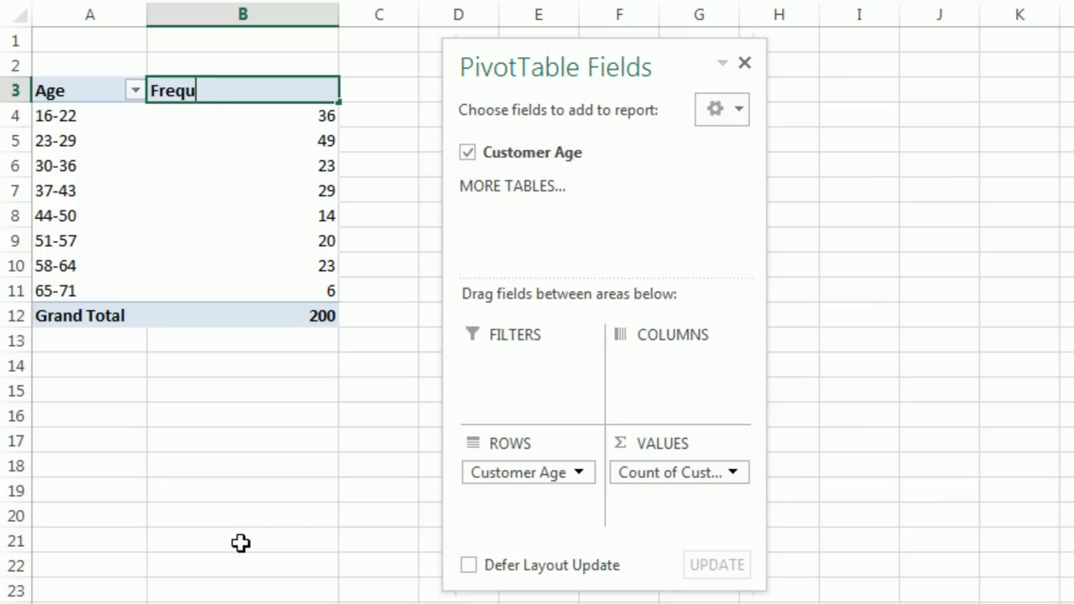
{"action": "type", "text": "ency"}
{"action": "key", "text": "Return"}
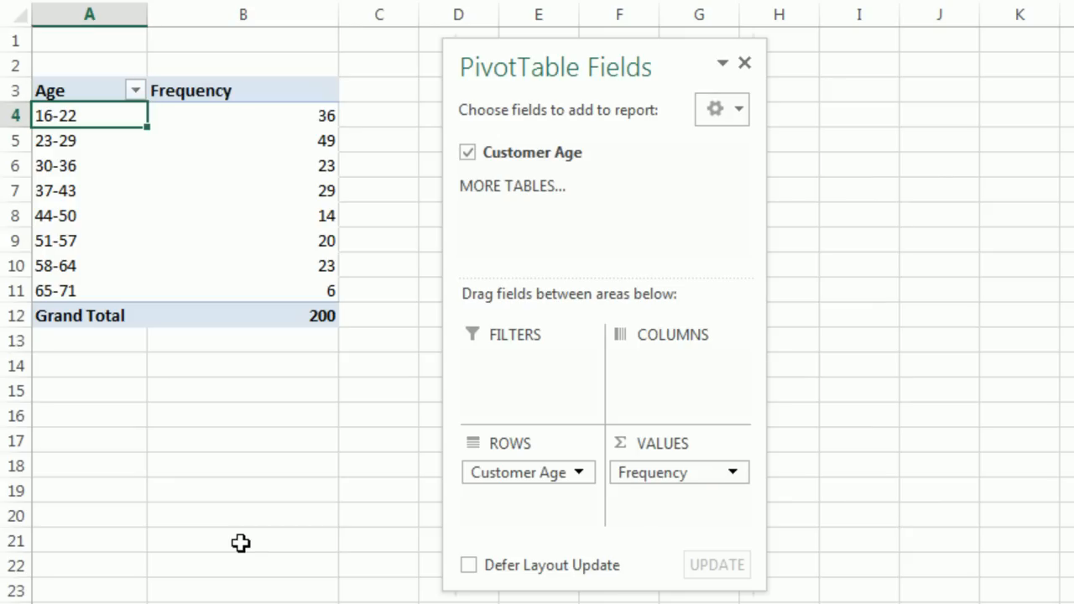
{"action": "mouse_move", "coordinate": [285, 295]}
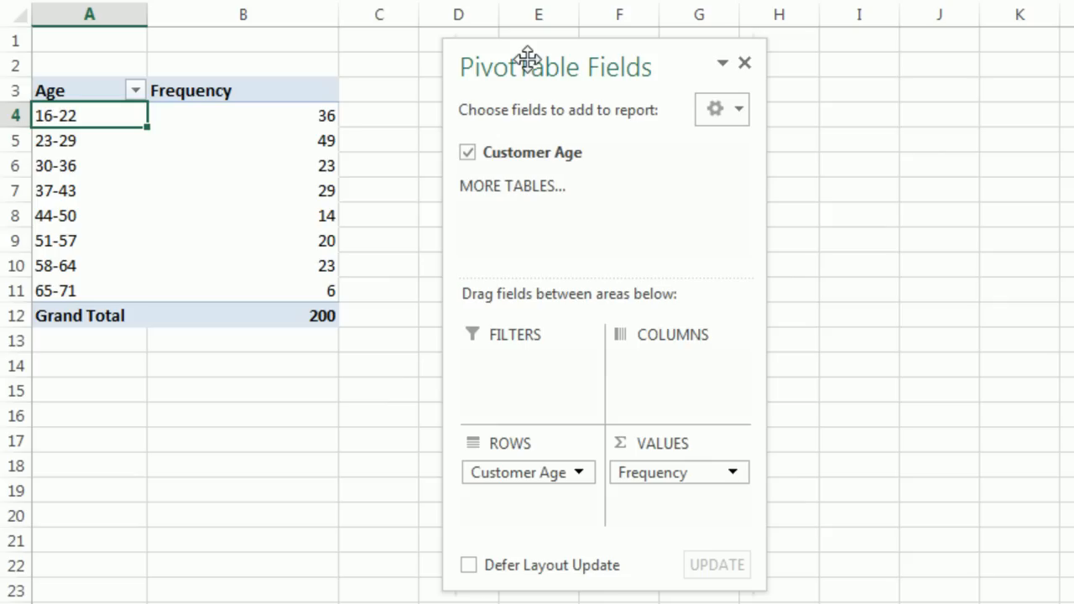
{"action": "left_click", "coordinate": [745, 67]}
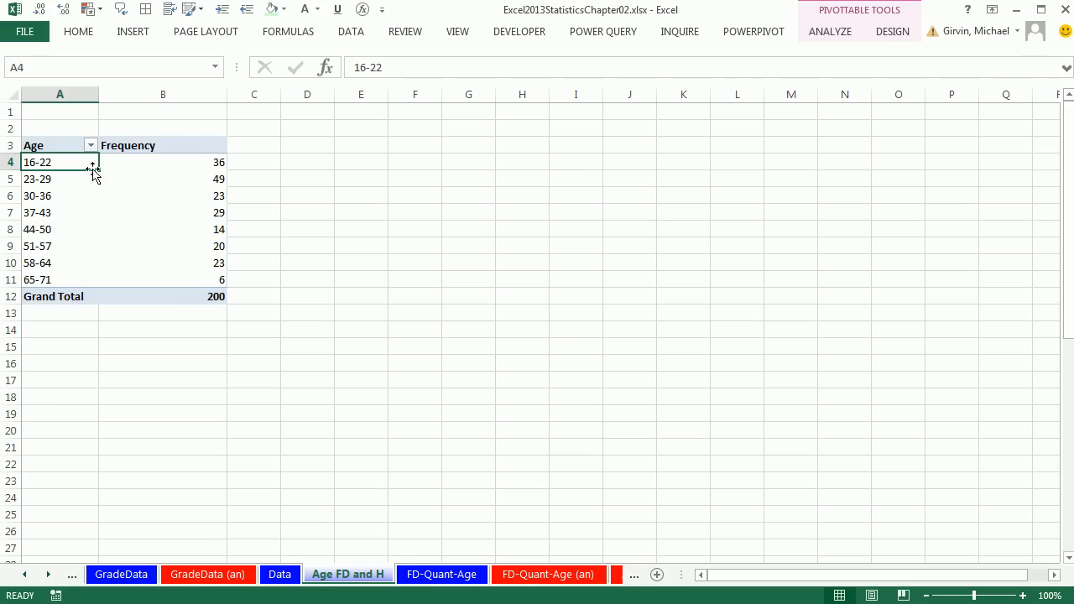
Insert a 2-D clustered column chart from the PivotTable and place it beside the table, starting near row 2.
{"action": "left_click", "coordinate": [133, 33]}
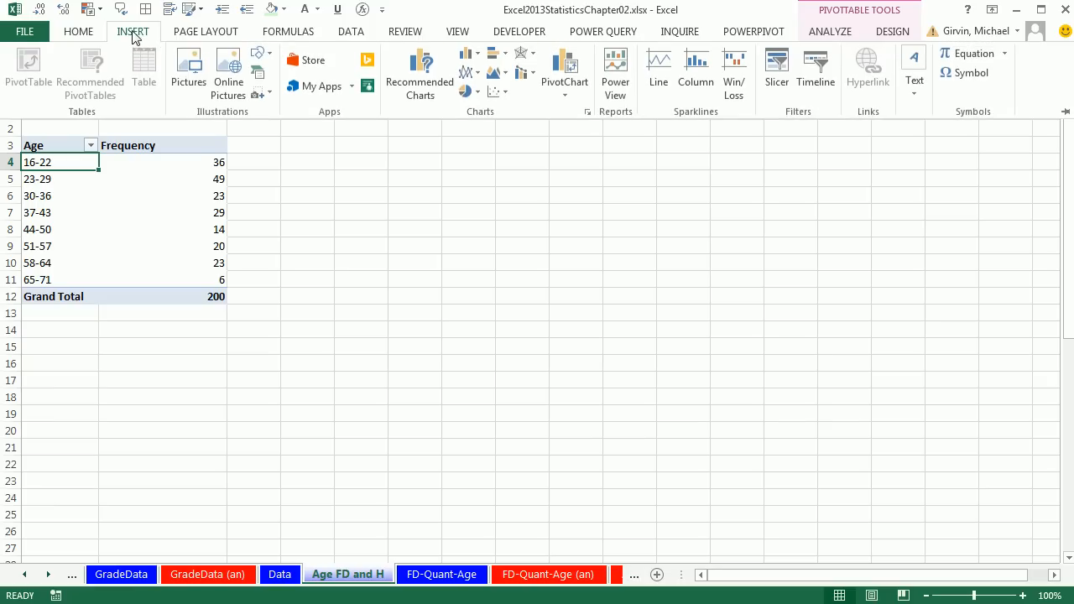
{"action": "left_click", "coordinate": [467, 59]}
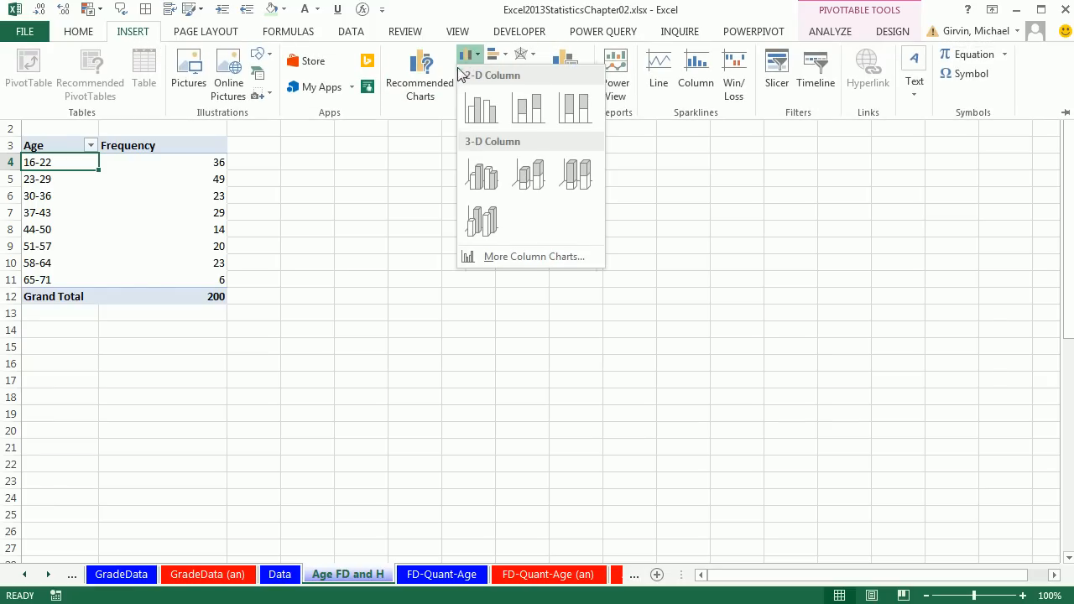
{"action": "left_click", "coordinate": [480, 109]}
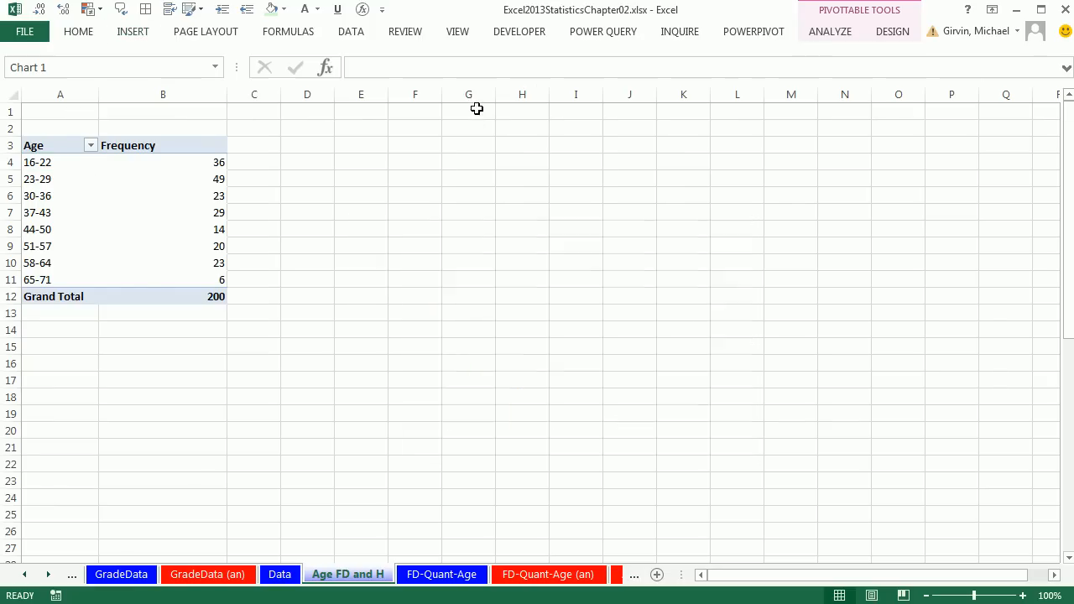
{"action": "left_click_drag", "start_coordinate": [442, 238], "coordinate": [326, 149]}
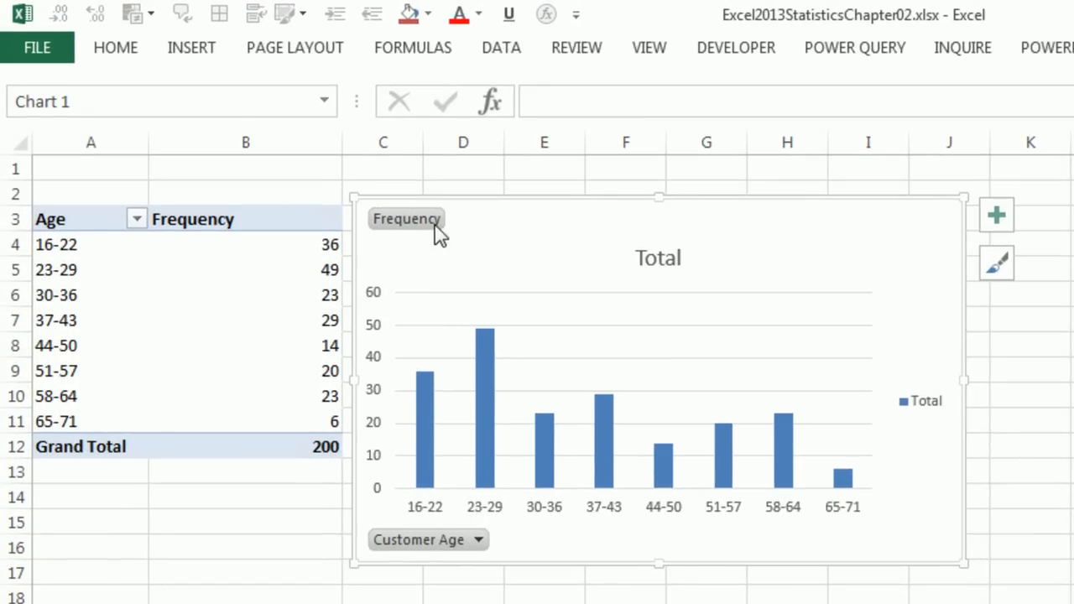
Hide all field buttons on the chart and delete its legend.
{"action": "right_click", "coordinate": [393, 211]}
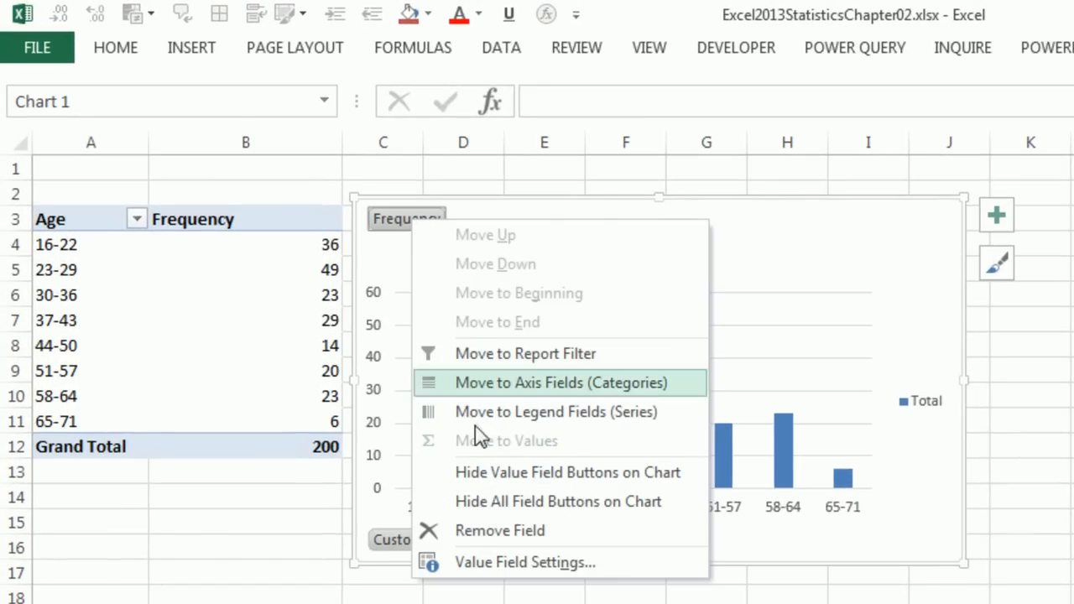
{"action": "left_click", "coordinate": [485, 502]}
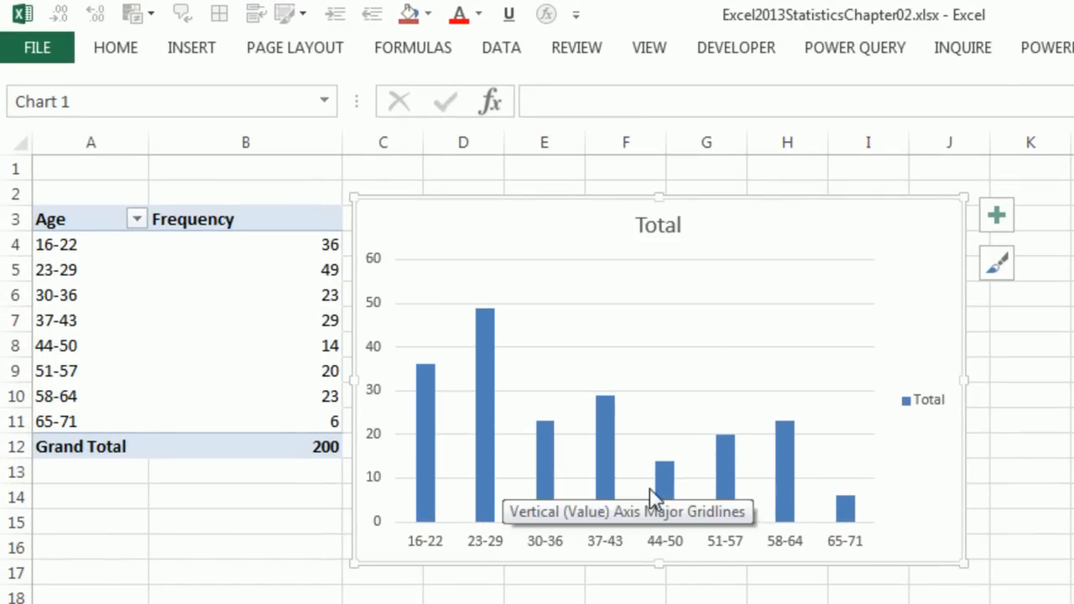
{"action": "left_click", "coordinate": [926, 409]}
{"action": "key", "text": "Delete"}
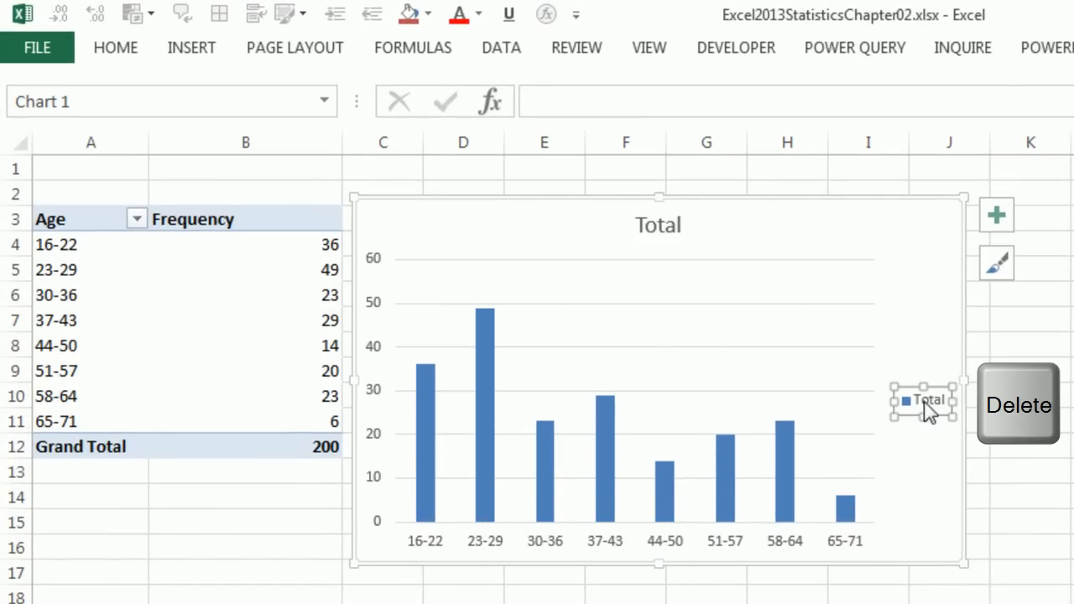
Set the chart title to Count of Boomerang Purchases by Age.
{"action": "left_click", "coordinate": [676, 224]}
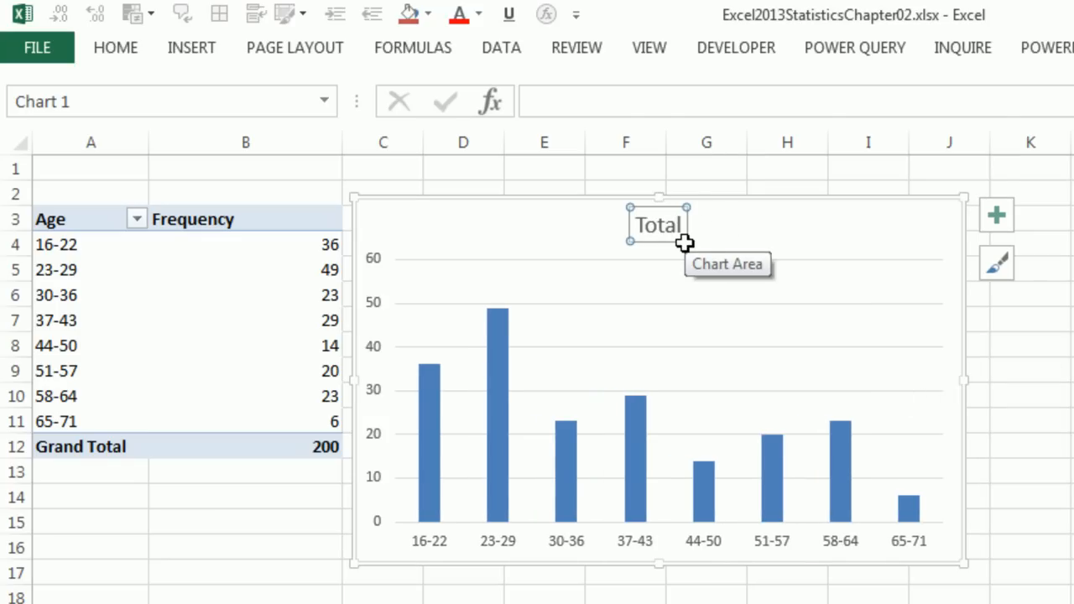
{"action": "type", "text": "Count of Boomerang Purchases by Age"}
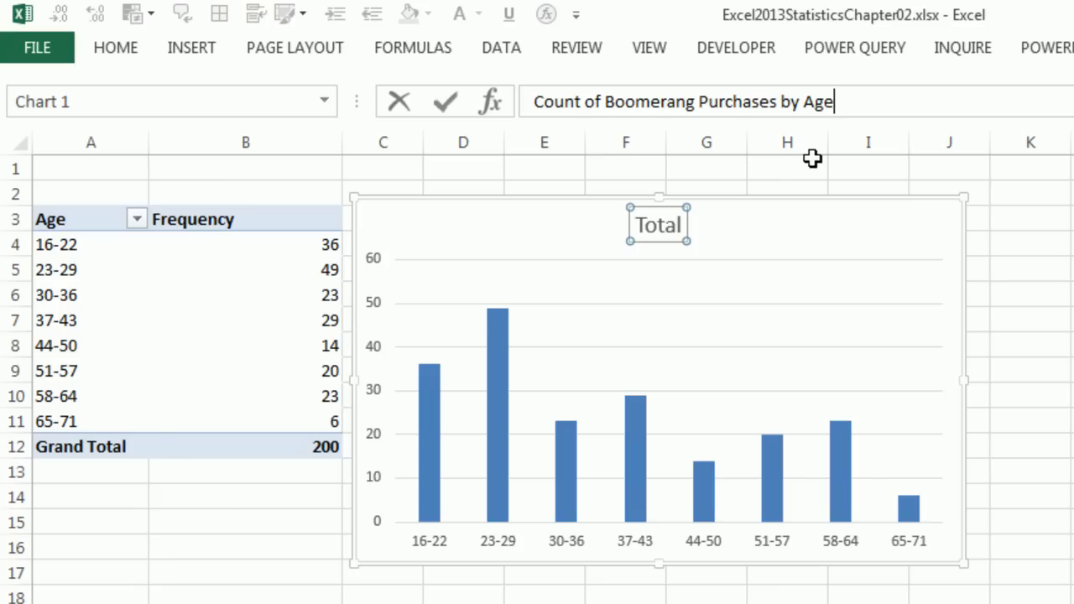
{"action": "key", "text": "Return"}
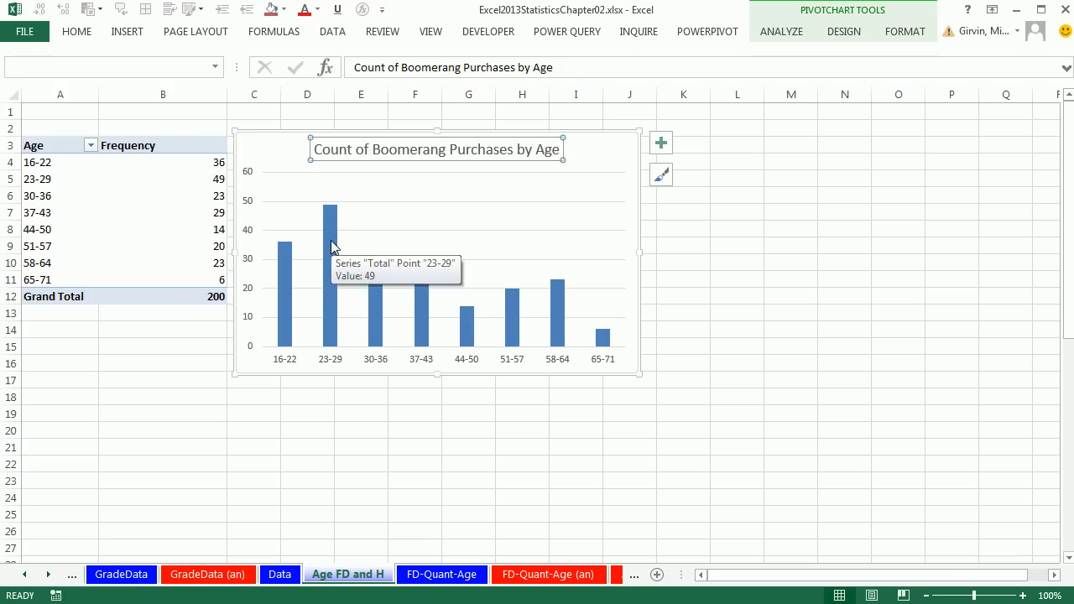
Set the gap width of the chart's column series to 0%.
{"action": "left_click", "coordinate": [499, 362]}
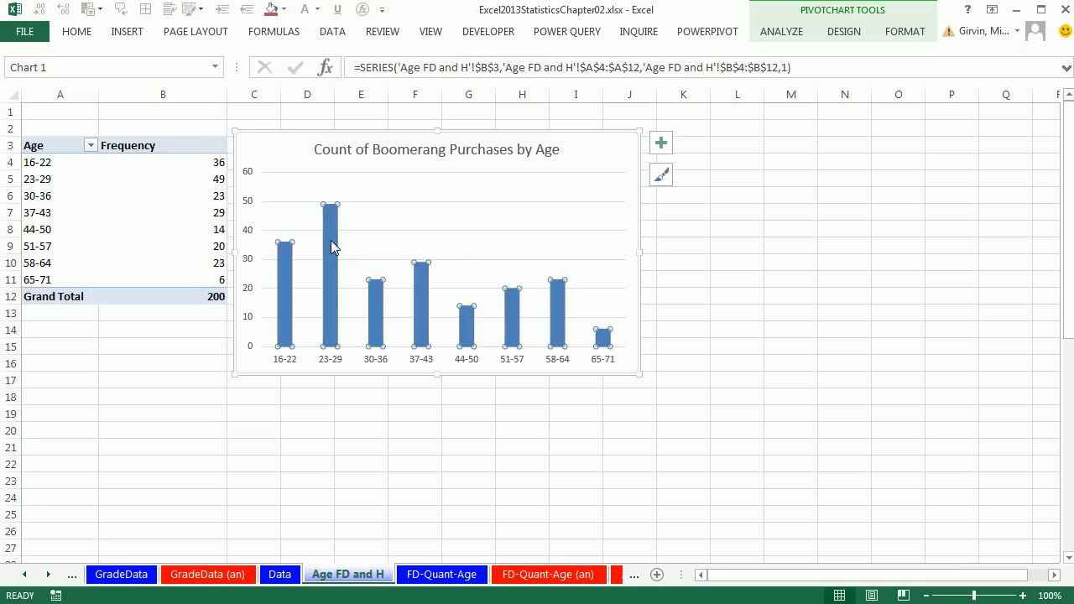
{"action": "right_click", "coordinate": [331, 241]}
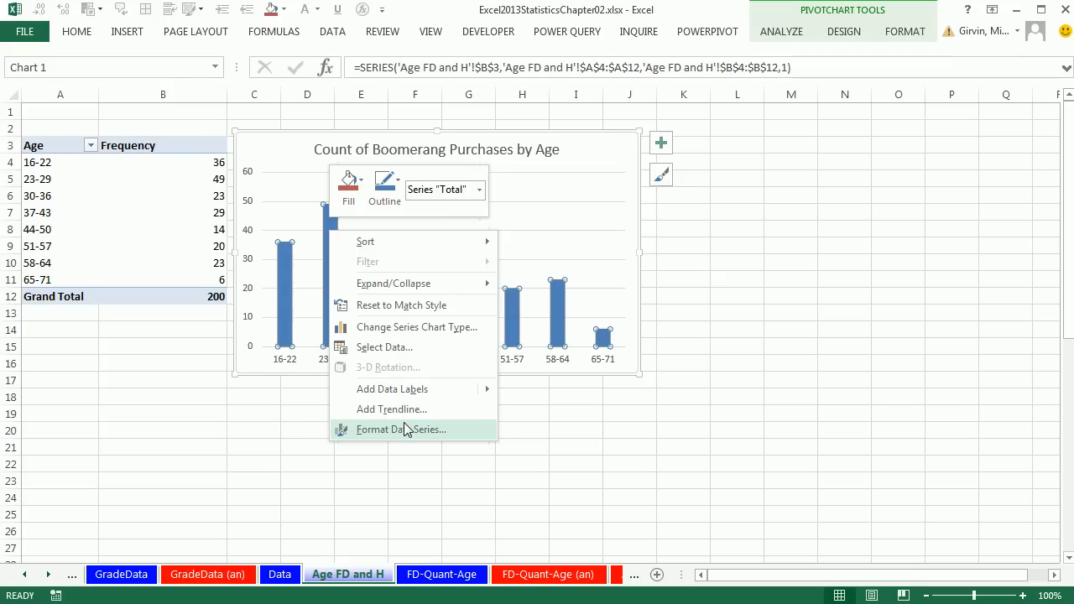
{"action": "key", "text": "Escape"}
{"action": "key", "text": "ctrl+1"}
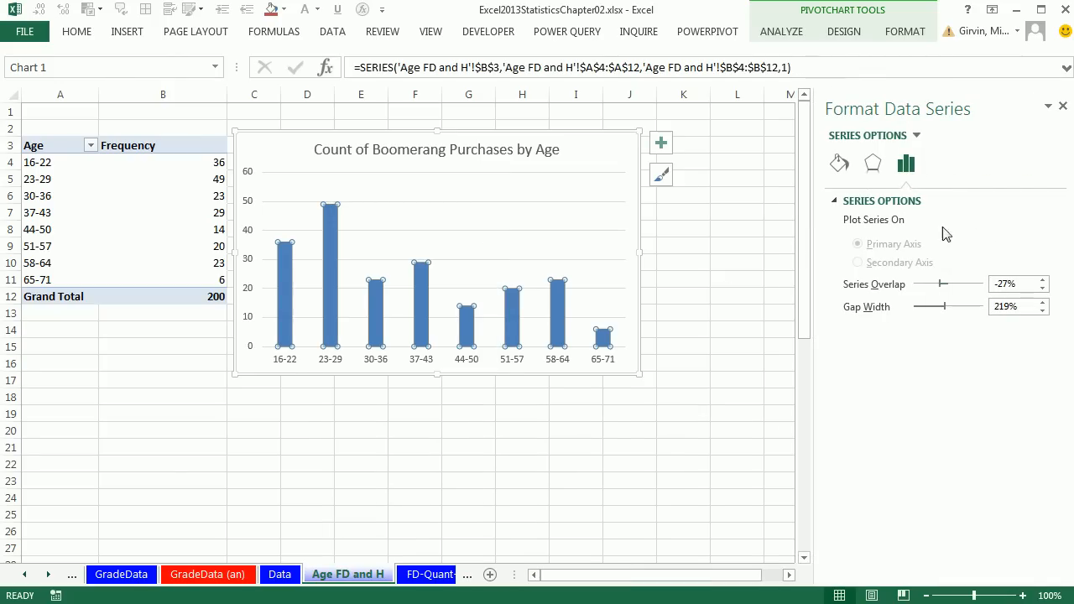
{"action": "left_click_drag", "start_coordinate": [944, 308], "coordinate": [907, 307]}
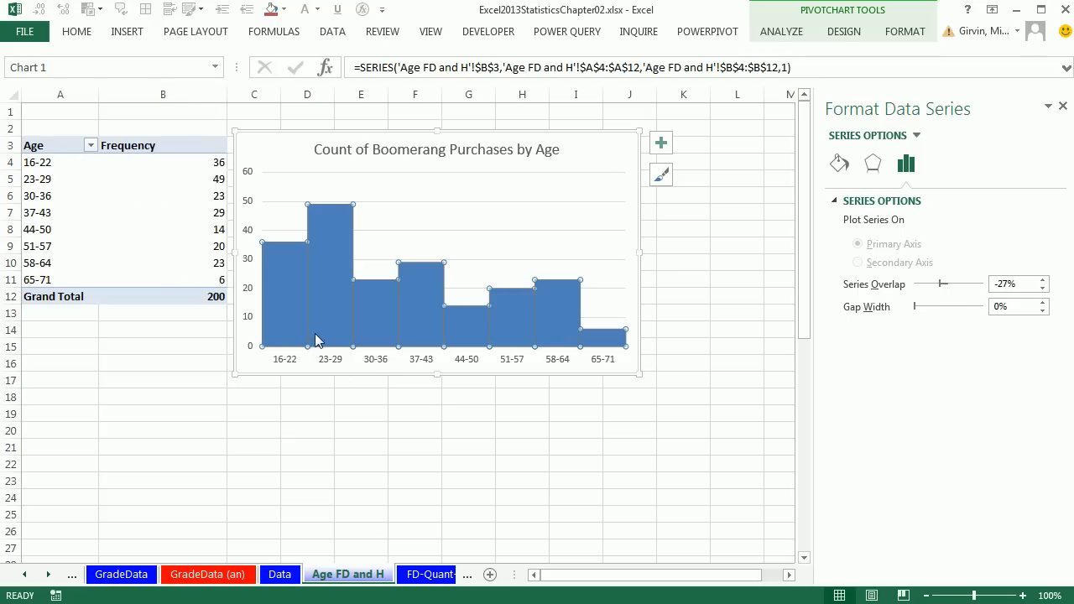
Give the histogram columns a solid line border and deselect the chart.
{"action": "mouse_move", "coordinate": [568, 308]}
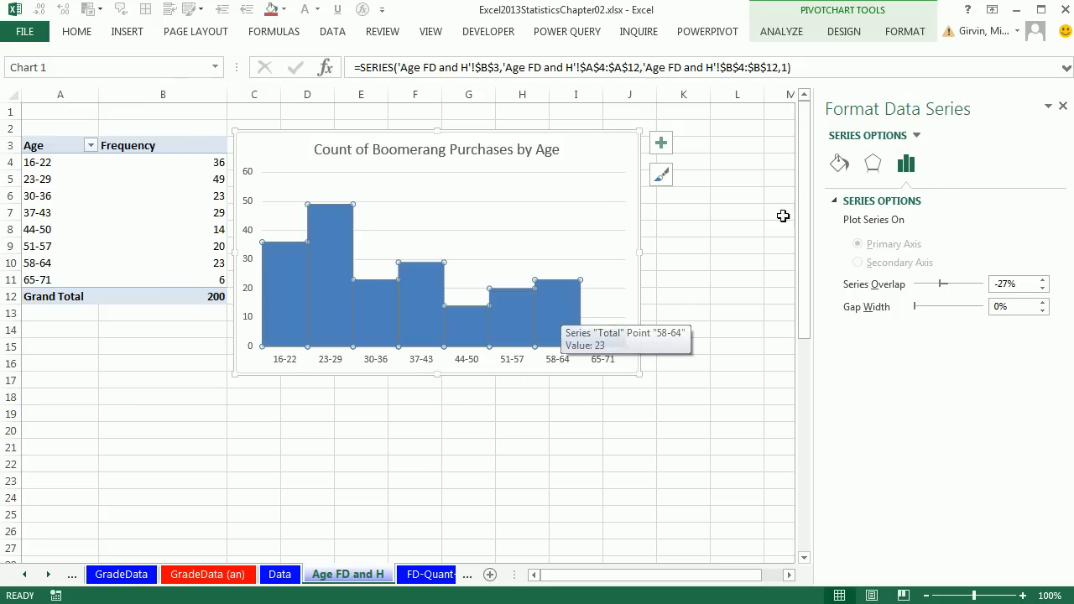
{"action": "left_click", "coordinate": [839, 164]}
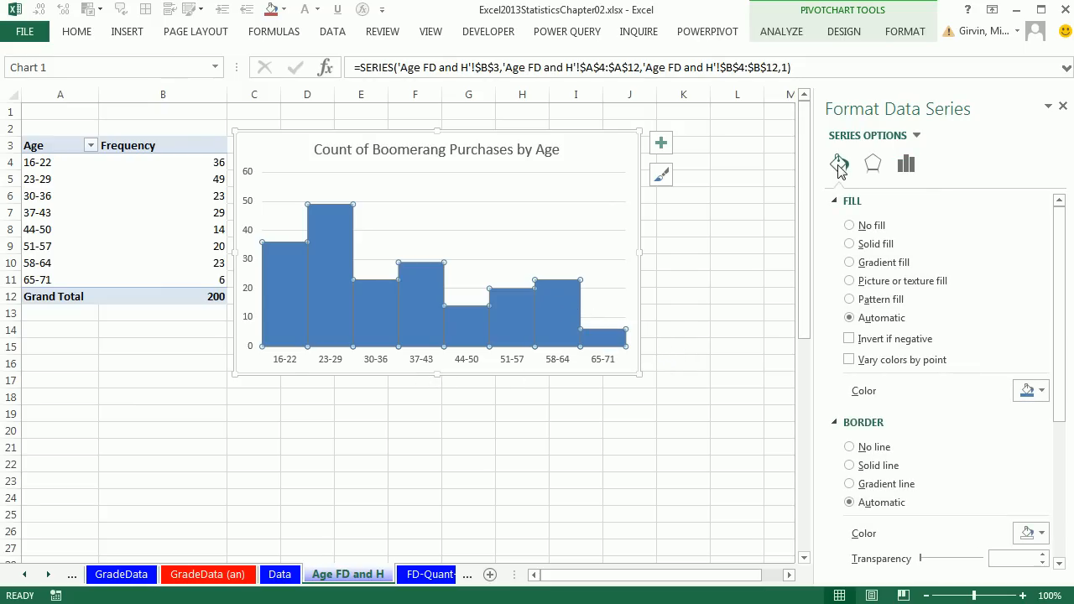
{"action": "left_click", "coordinate": [851, 468]}
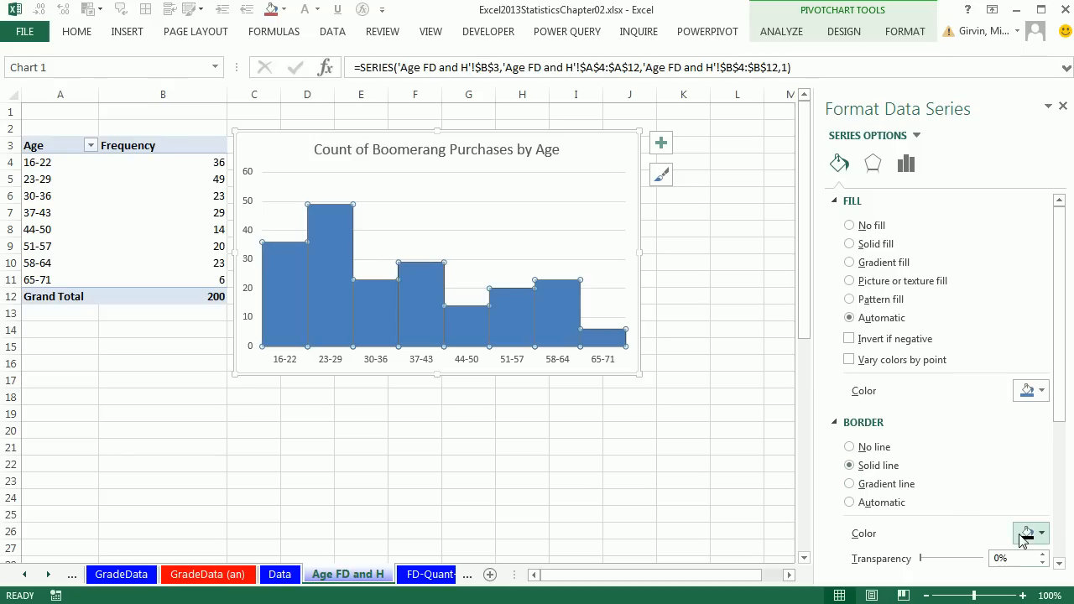
{"action": "left_click", "coordinate": [700, 294]}
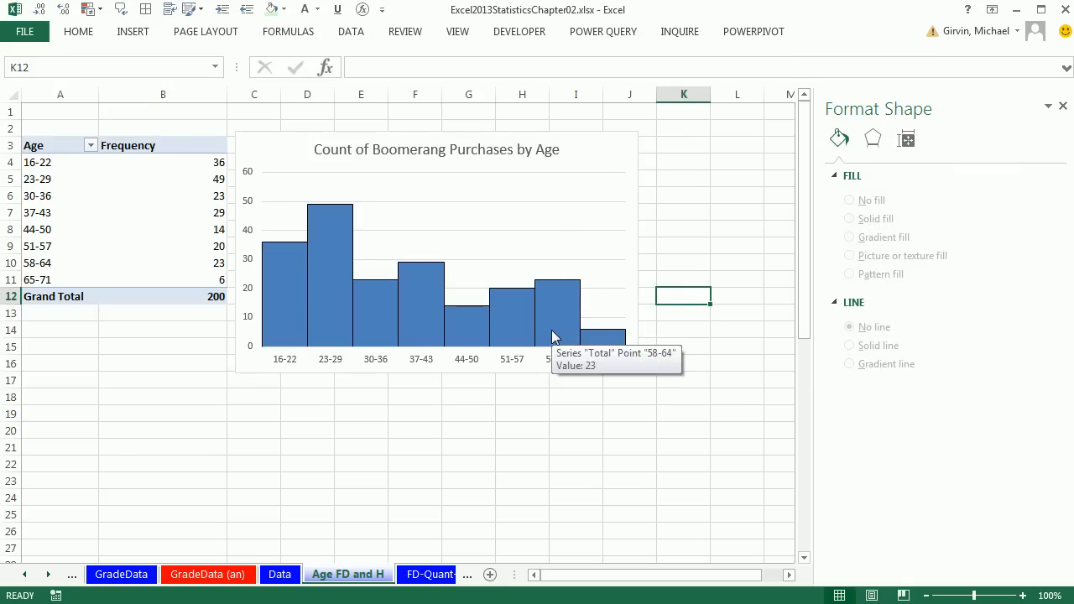
Add axis titles to the chart, deleting the vertical one and setting the horizontal one to Age Categories.
{"action": "left_click", "coordinate": [625, 160]}
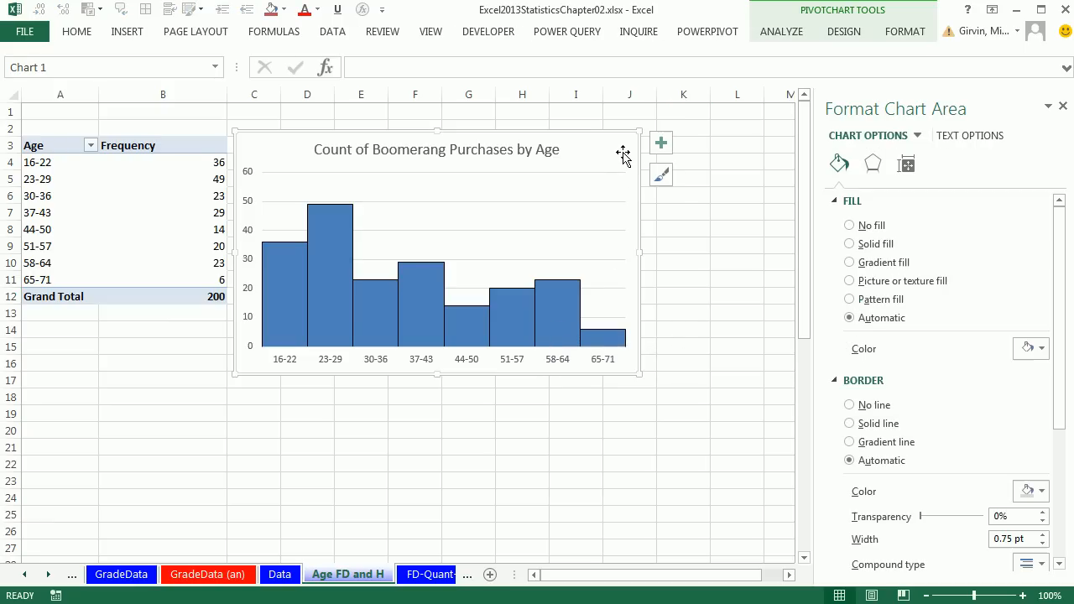
{"action": "left_click", "coordinate": [660, 143]}
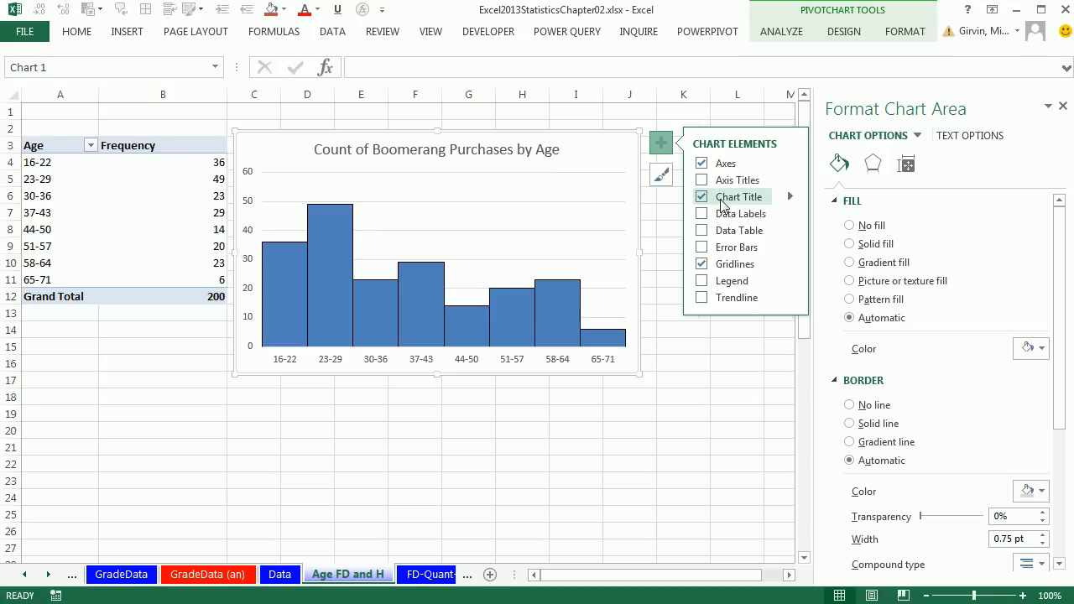
{"action": "left_click", "coordinate": [702, 180]}
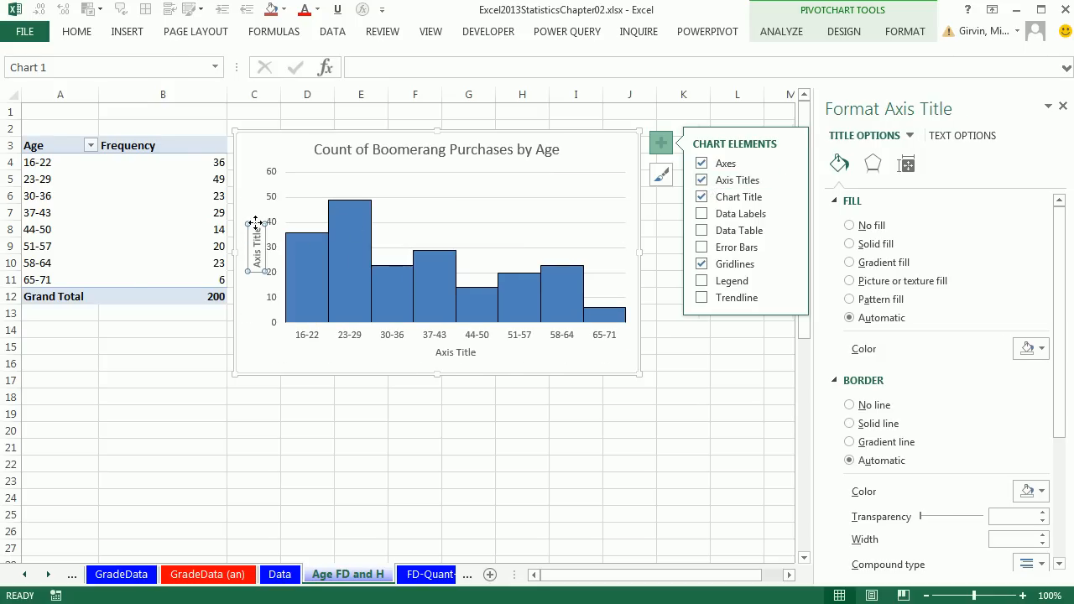
{"action": "key", "text": "Delete"}
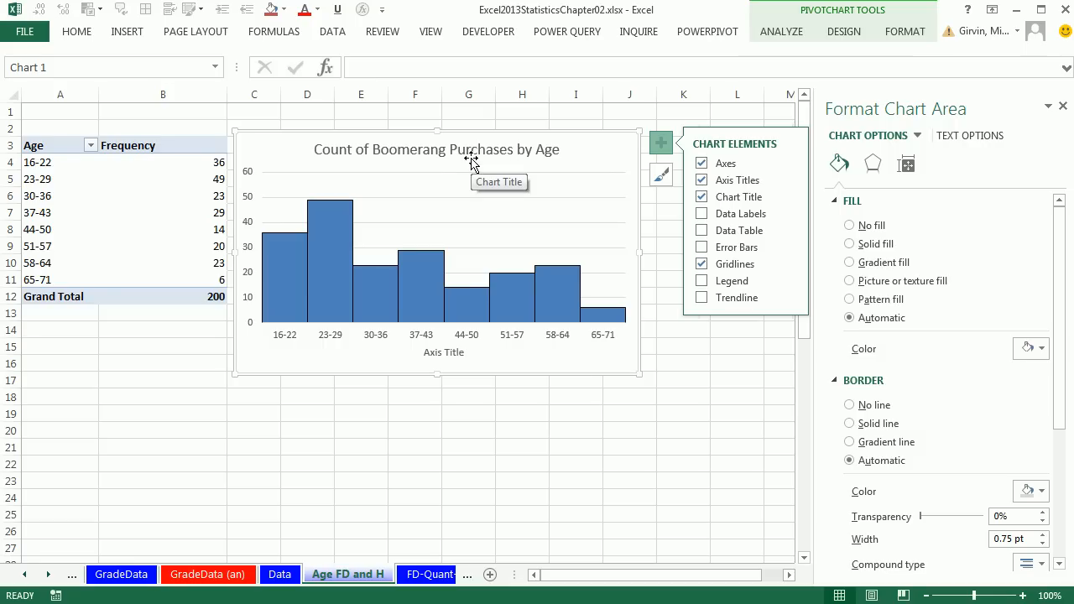
{"action": "left_click", "coordinate": [456, 354]}
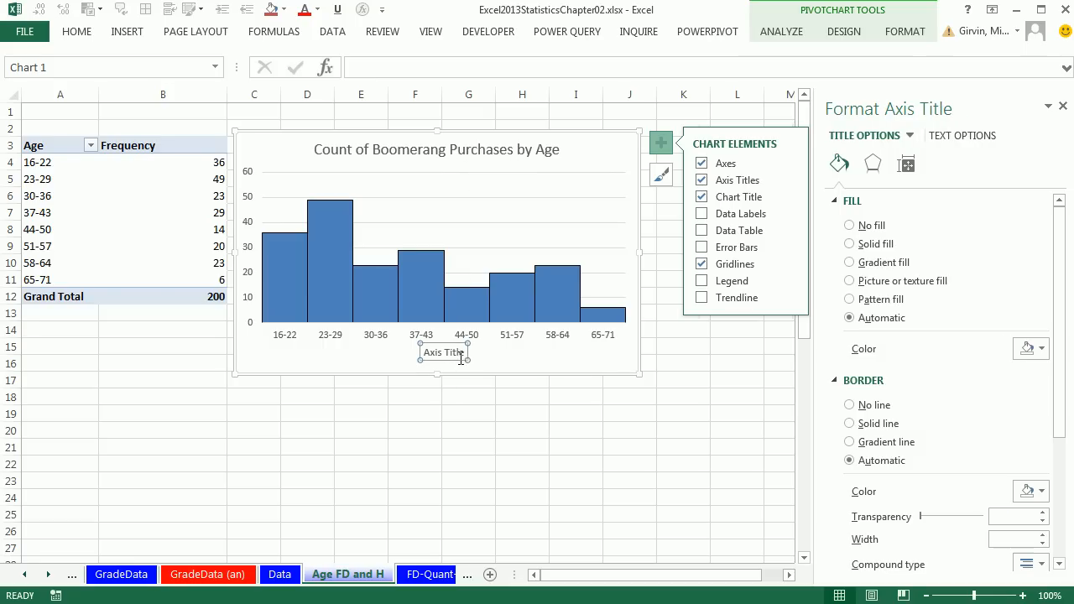
{"action": "type", "text": "Age Categories"}
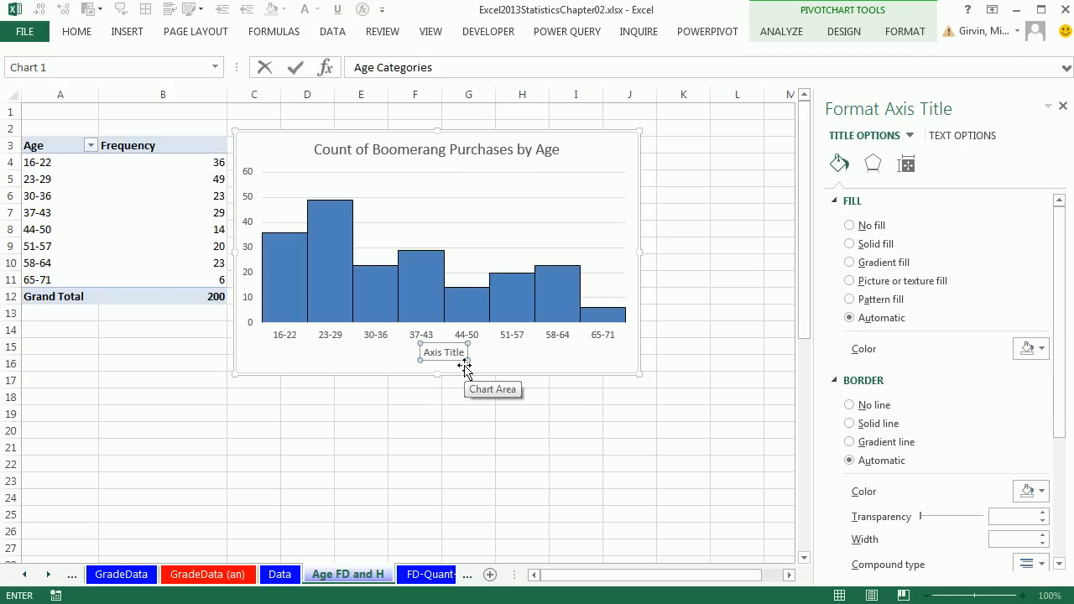
{"action": "key", "text": "Return"}
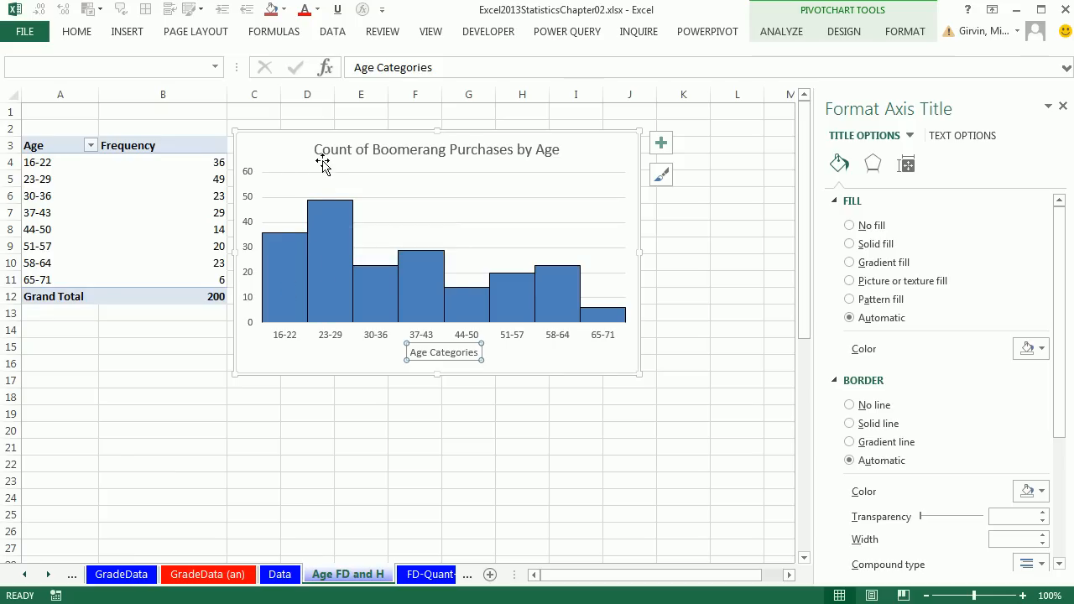
Open the GradeData sheet, close the formatting pane, and examine the histogram of final test scores.
{"action": "mouse_move", "coordinate": [350, 259]}
{"action": "left_click", "coordinate": [113, 575]}
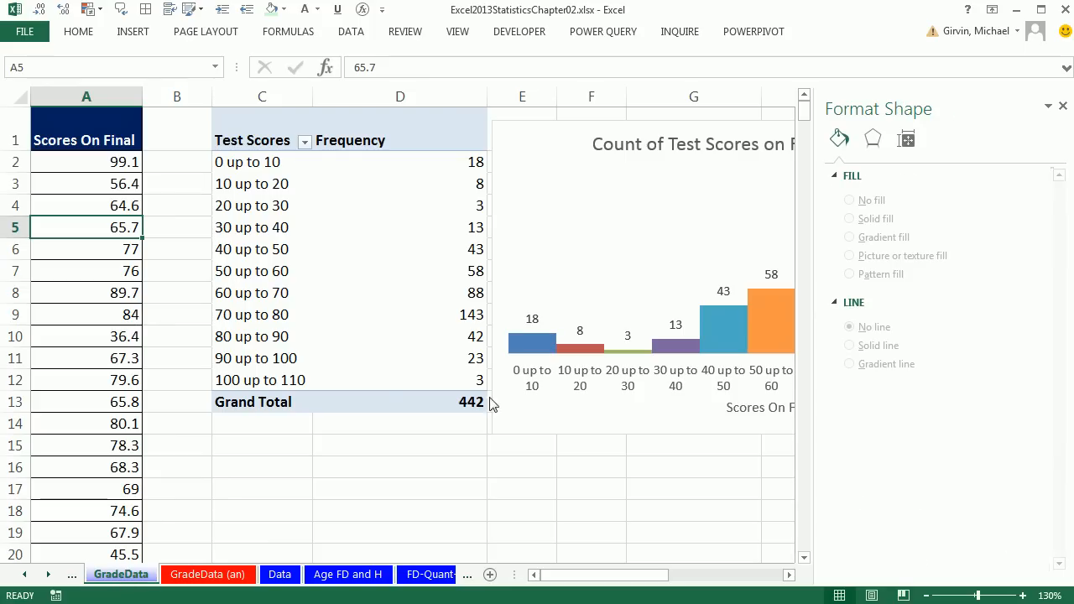
{"action": "left_click", "coordinate": [1063, 108]}
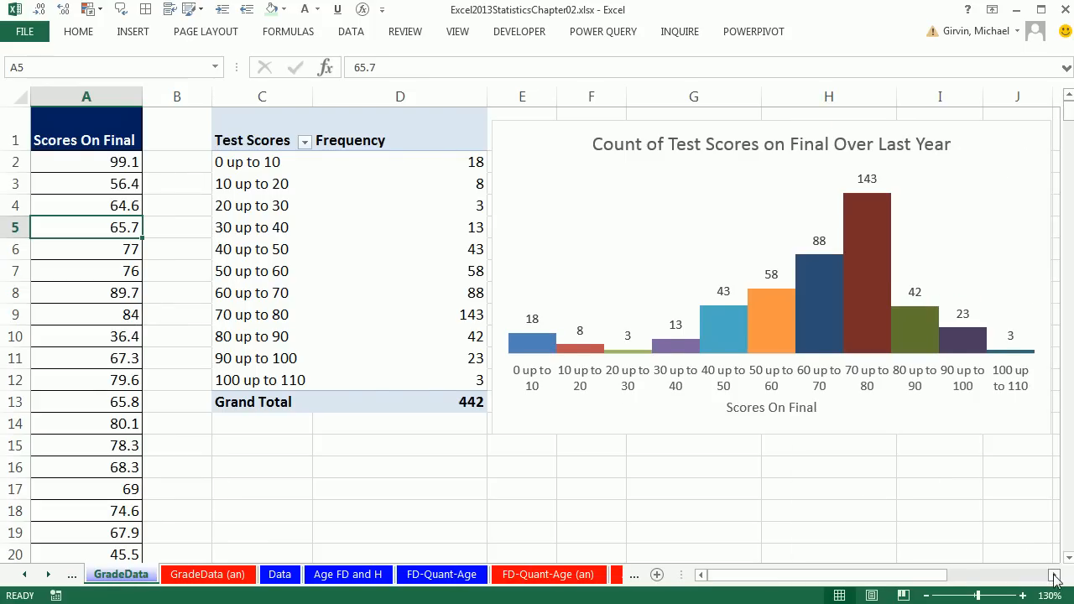
{"action": "left_click", "coordinate": [1054, 577]}
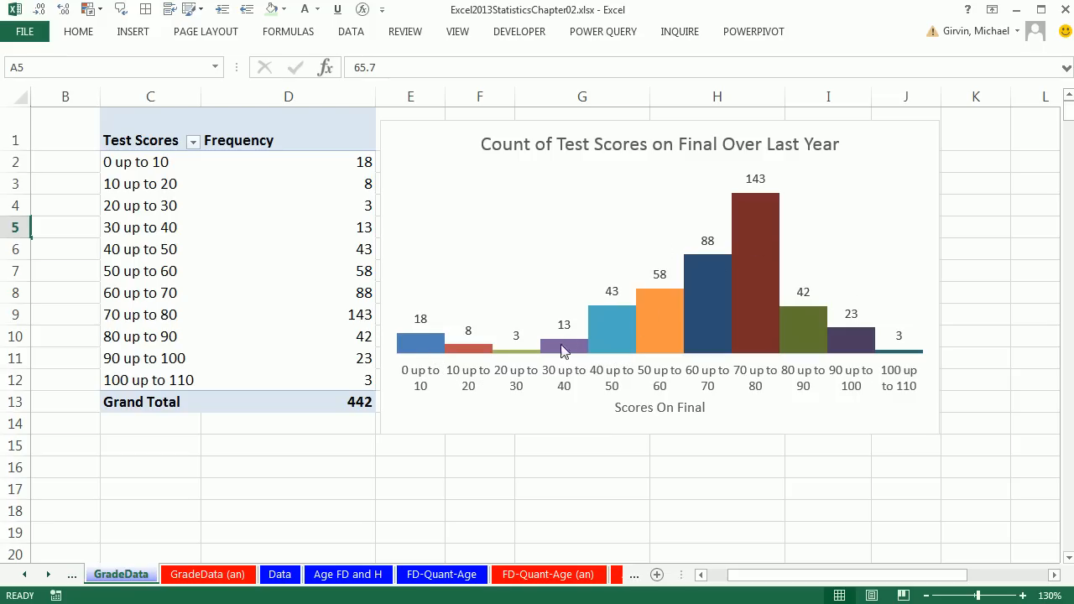
Browse forward through the workbook's sheets to locate the Skew worksheet.
{"action": "left_click", "coordinate": [48, 574]}
{"action": "left_click", "coordinate": [47, 574]}
{"action": "left_click", "coordinate": [48, 574]}
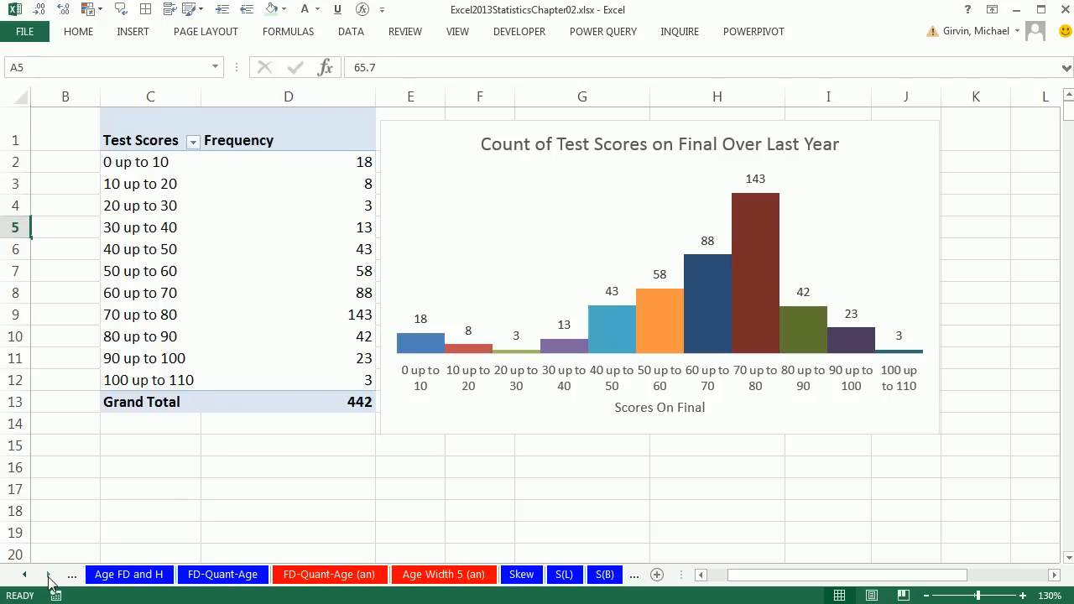
{"action": "left_click", "coordinate": [48, 574]}
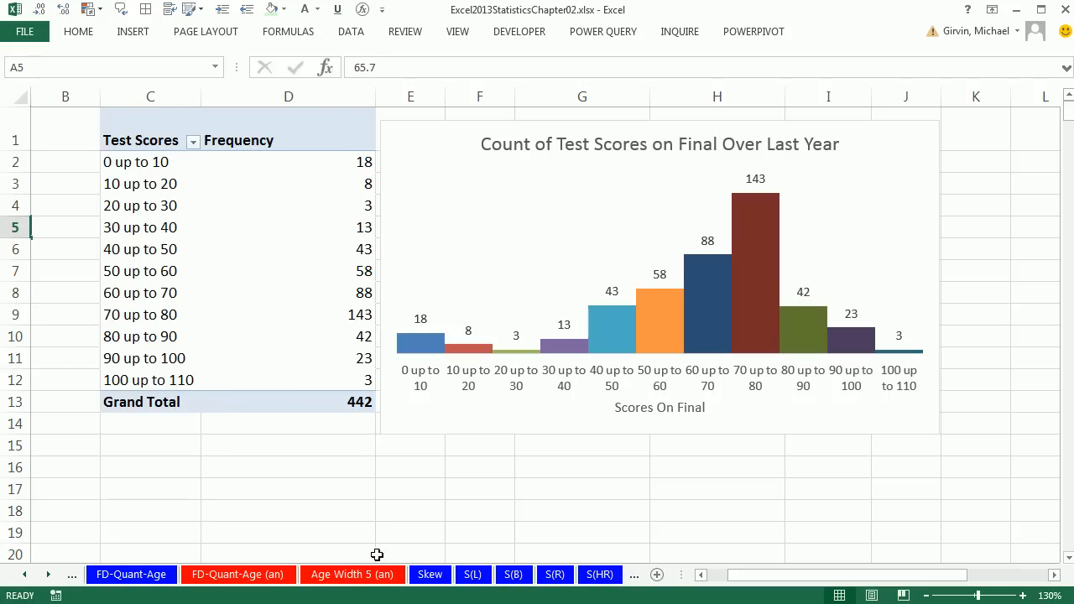
Open the Skew sheet and recalculate it repeatedly to compare the shapes of the skewed, symmetrical and bi-modal histograms.
{"action": "left_click", "coordinate": [429, 577]}
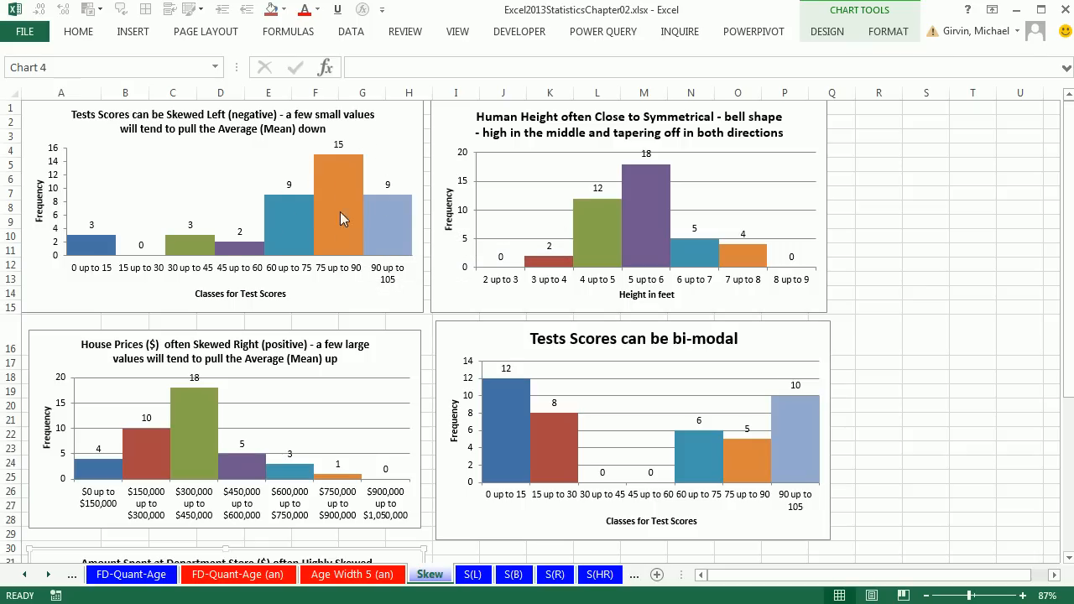
{"action": "mouse_move", "coordinate": [339, 201]}
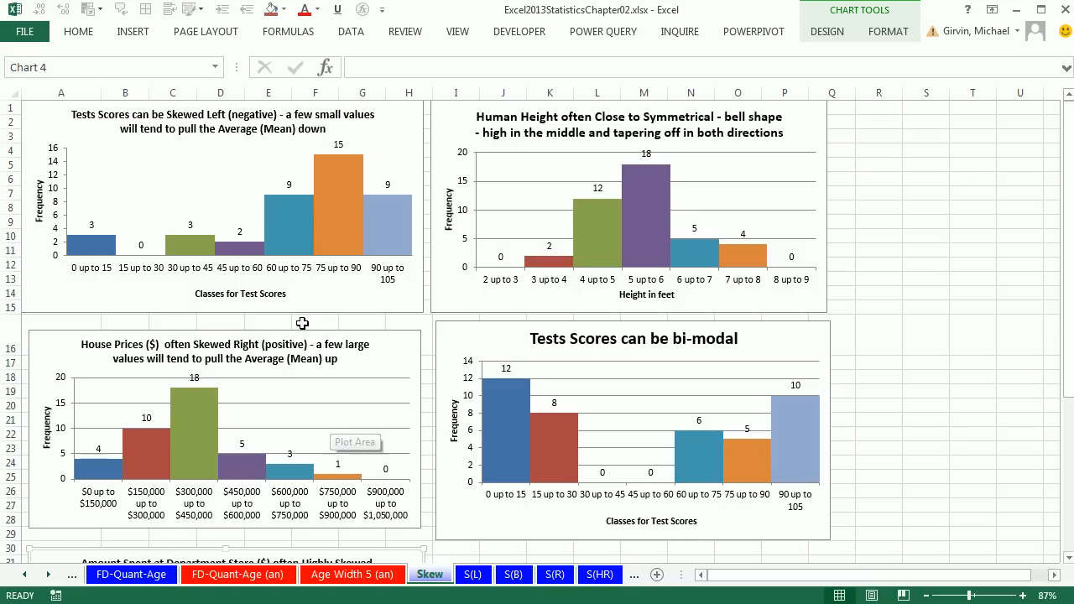
{"action": "mouse_move", "coordinate": [312, 191]}
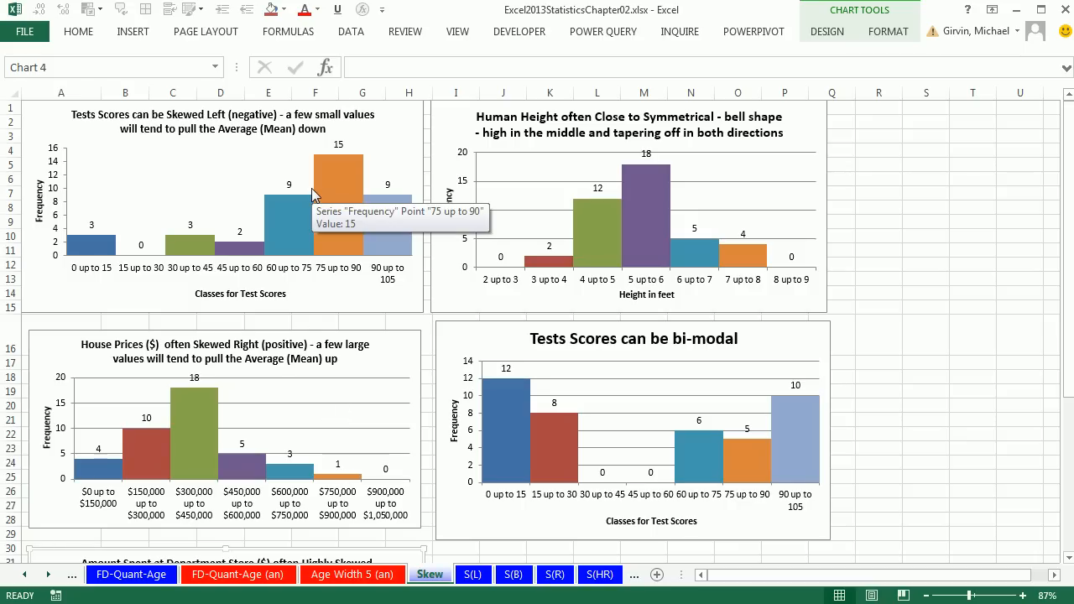
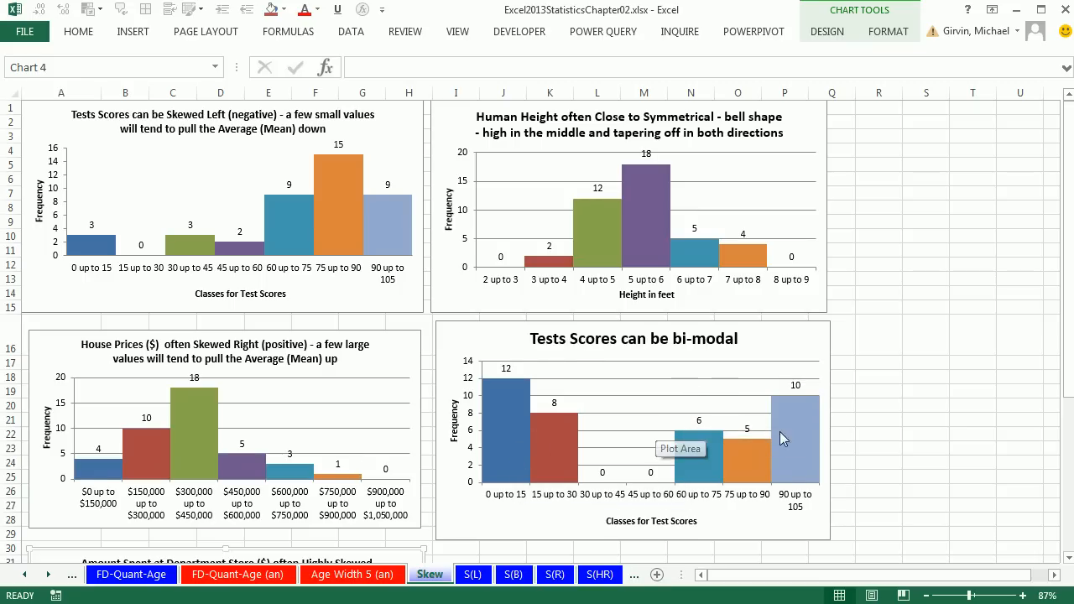
{"action": "key", "text": "F9"}
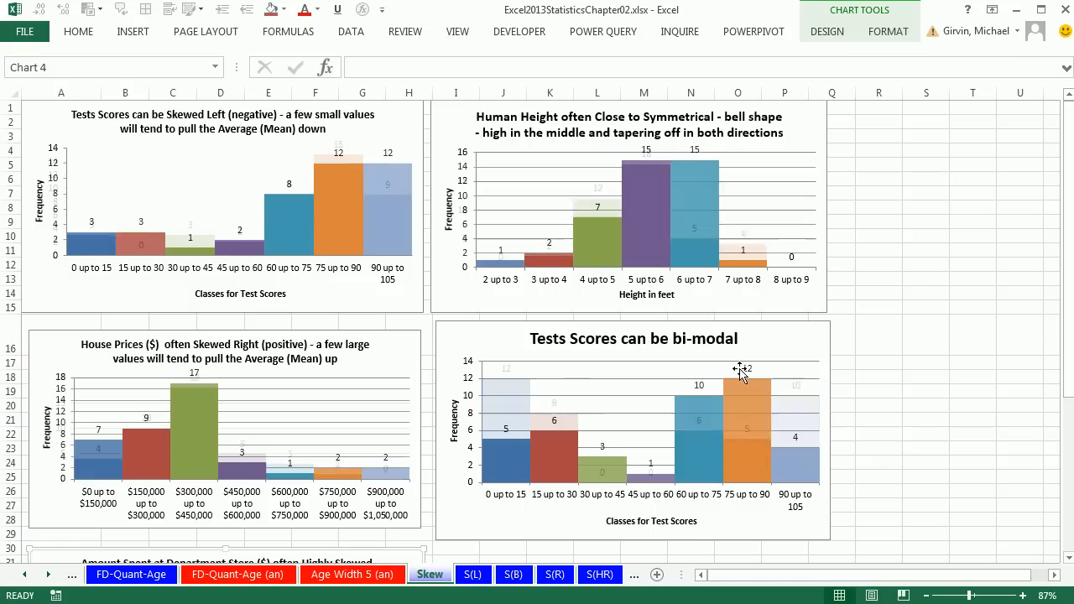
{"action": "key", "text": "F9"}
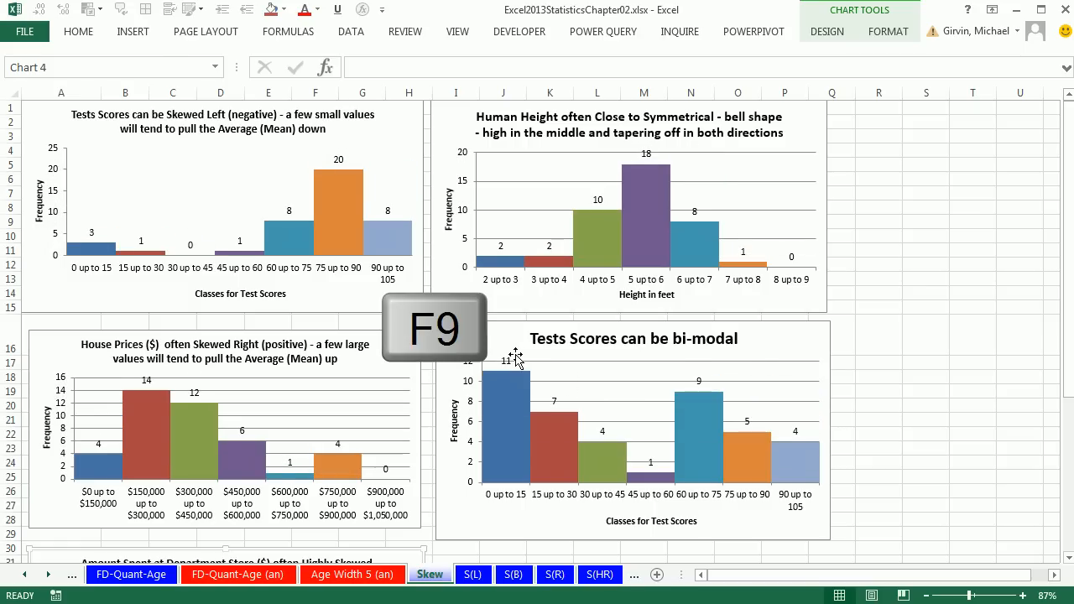
{"action": "key", "text": "F9"}
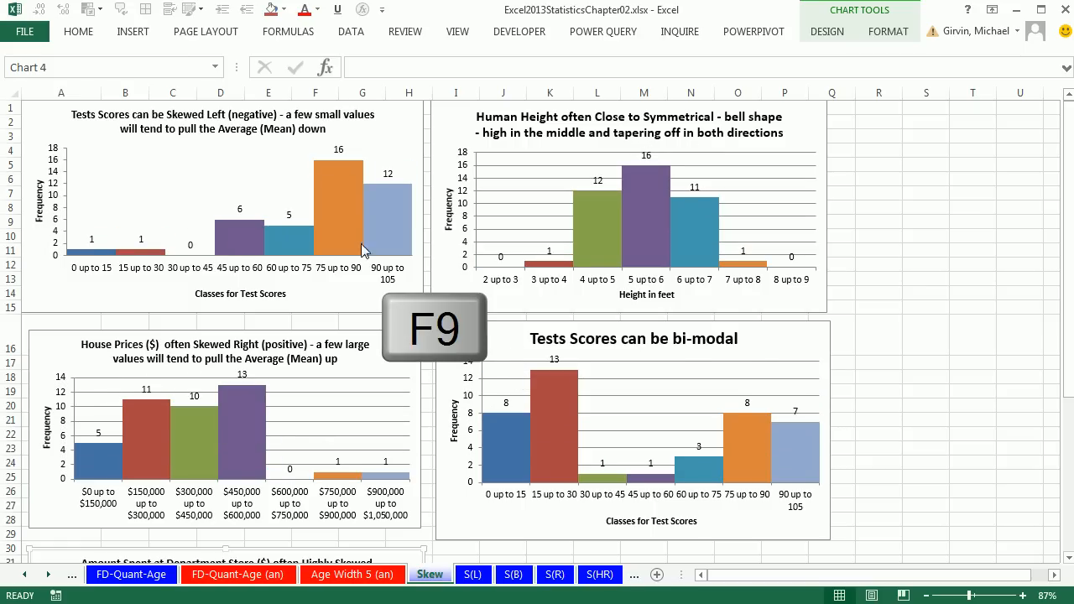
{"action": "key", "text": "F9"}
{"action": "key", "text": "F9"}
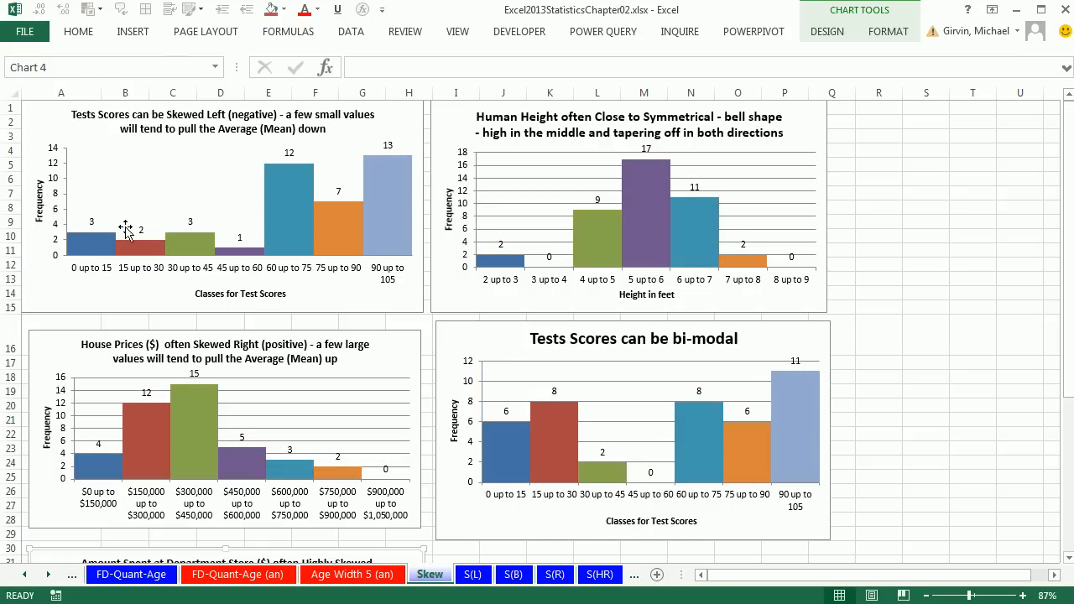
{"action": "mouse_move", "coordinate": [652, 250]}
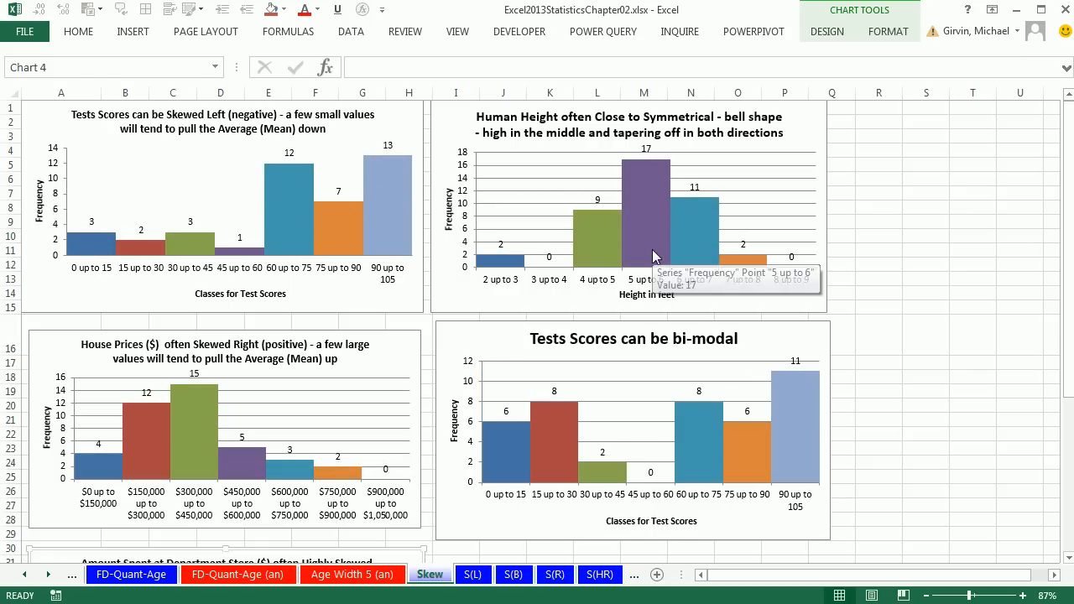
{"action": "key", "text": "F9"}
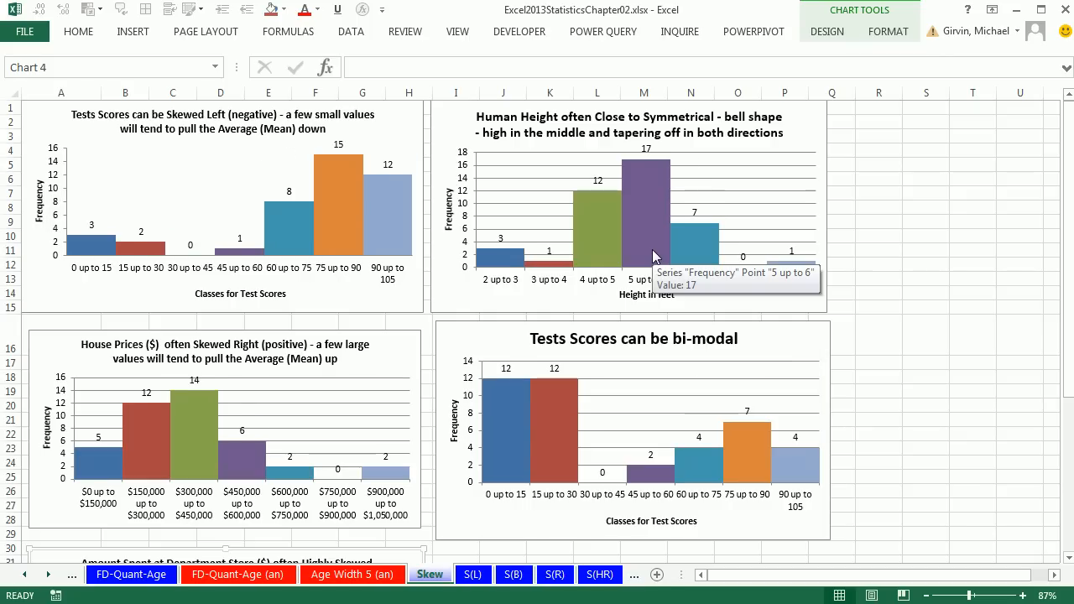
{"action": "key", "text": "F9"}
{"action": "key", "text": "F9"}
{"action": "key", "text": "F9"}
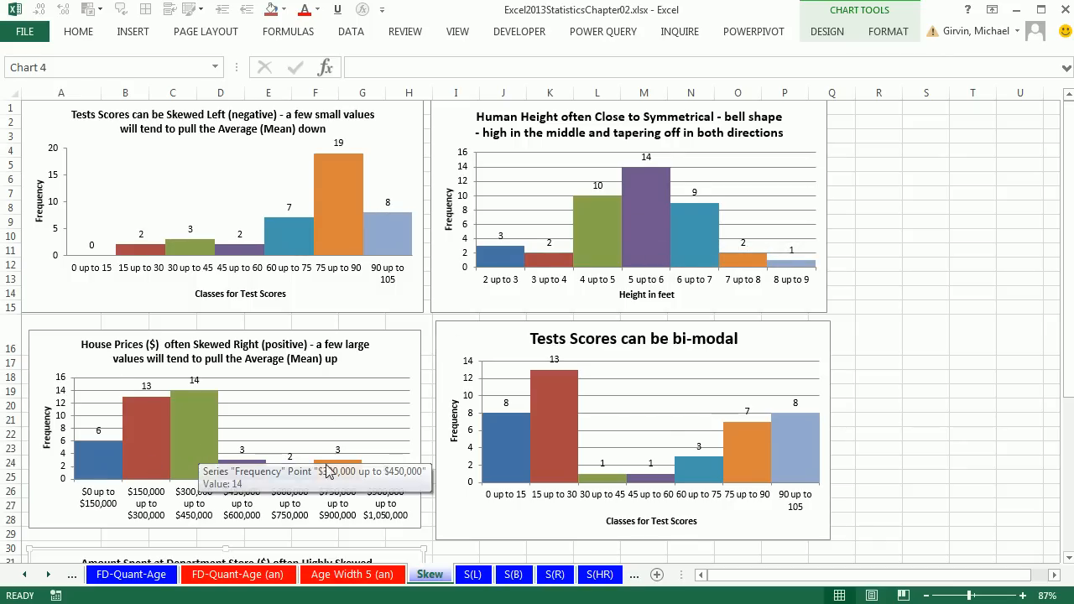
{"action": "key", "text": "F9"}
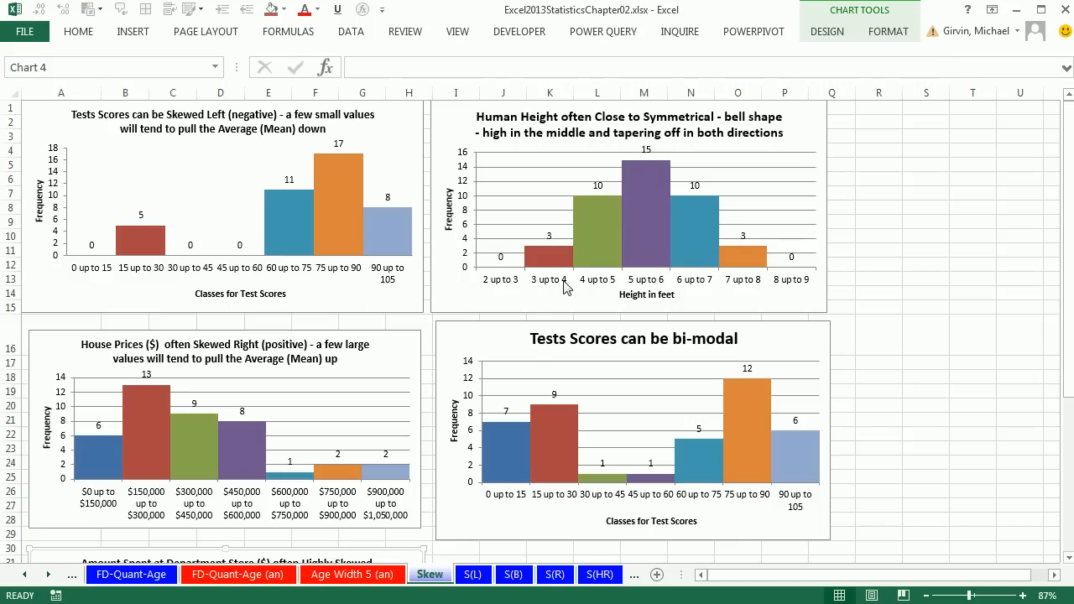
Review the existing age frequency table and histogram on the Age FD and H sheet.
{"action": "left_click", "coordinate": [132, 574]}
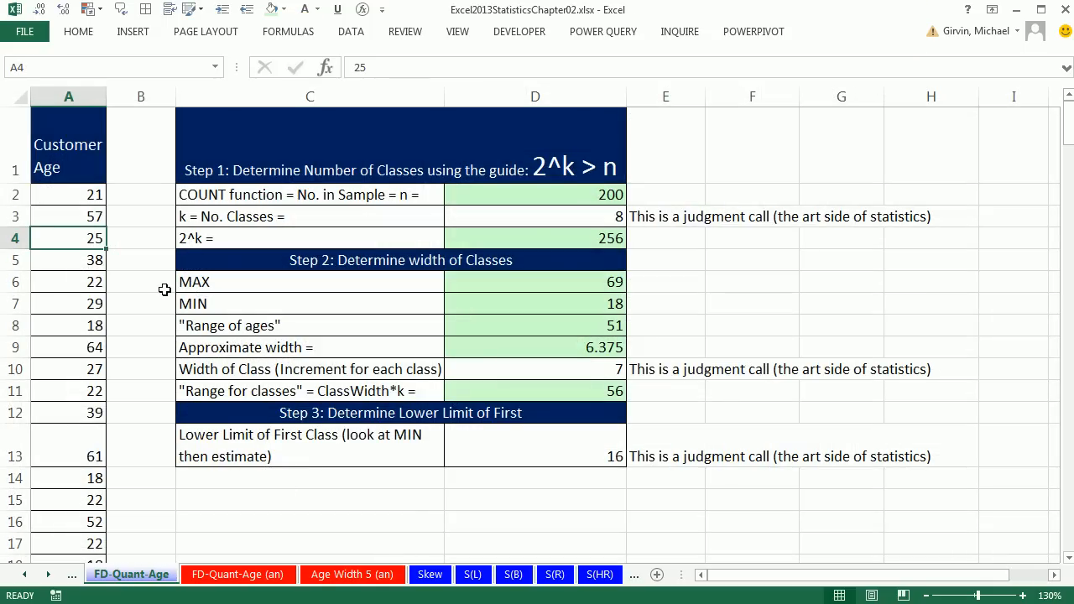
{"action": "left_click", "coordinate": [24, 575]}
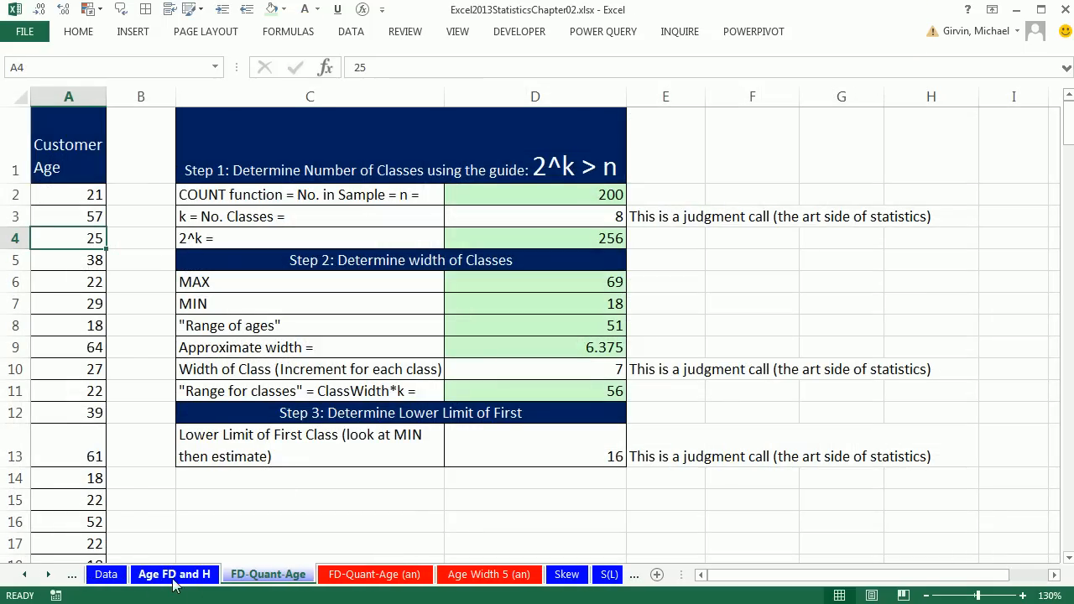
{"action": "left_click", "coordinate": [172, 575]}
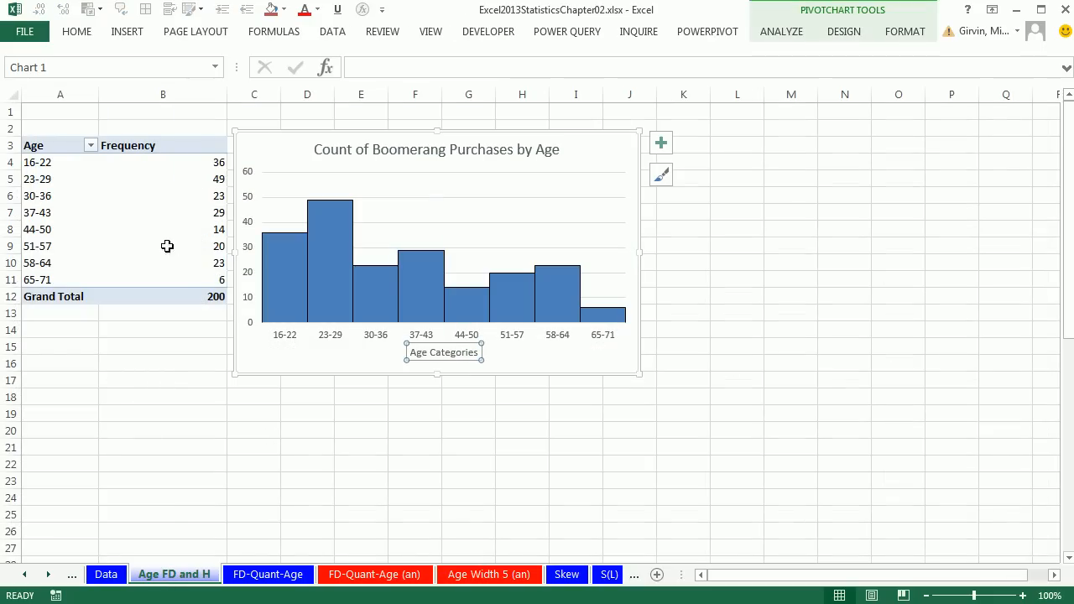
Create a PivotTable on a new worksheet from the Customer Age data on the FD-Quant-Age sheet.
{"action": "left_click", "coordinate": [269, 575]}
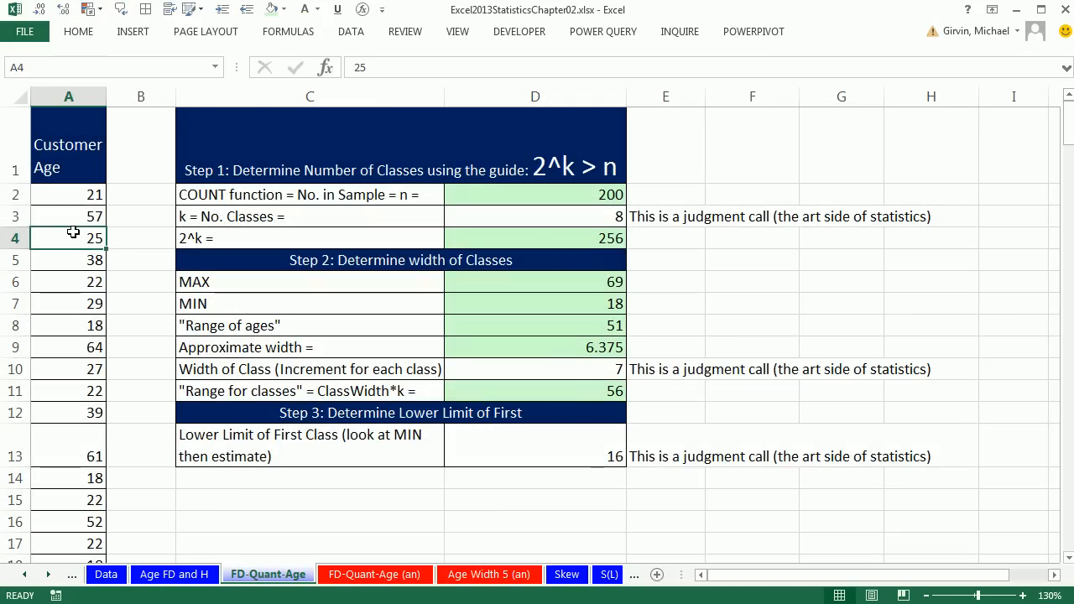
{"action": "left_click", "coordinate": [133, 33]}
{"action": "left_click", "coordinate": [145, 363]}
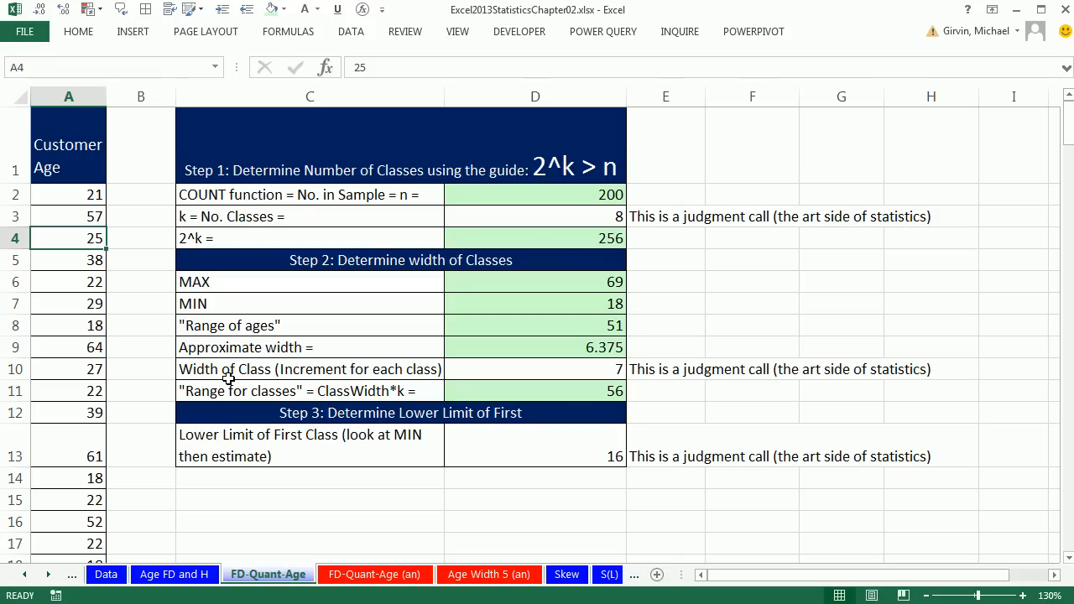
{"action": "key", "text": "alt"}
{"action": "key", "text": "n"}
{"action": "key", "text": "v"}
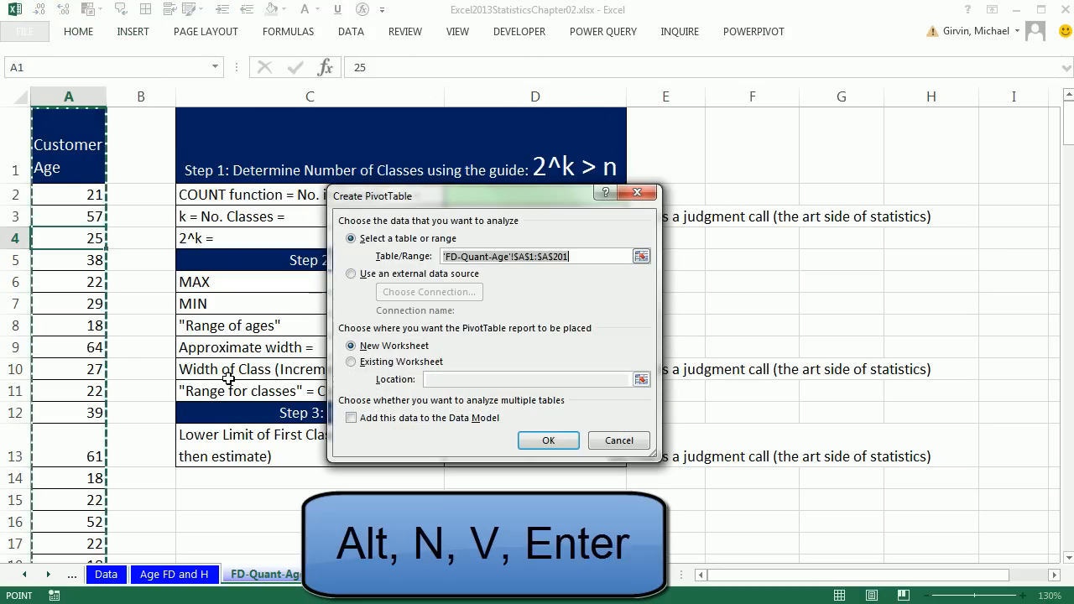
{"action": "key", "text": "Return"}
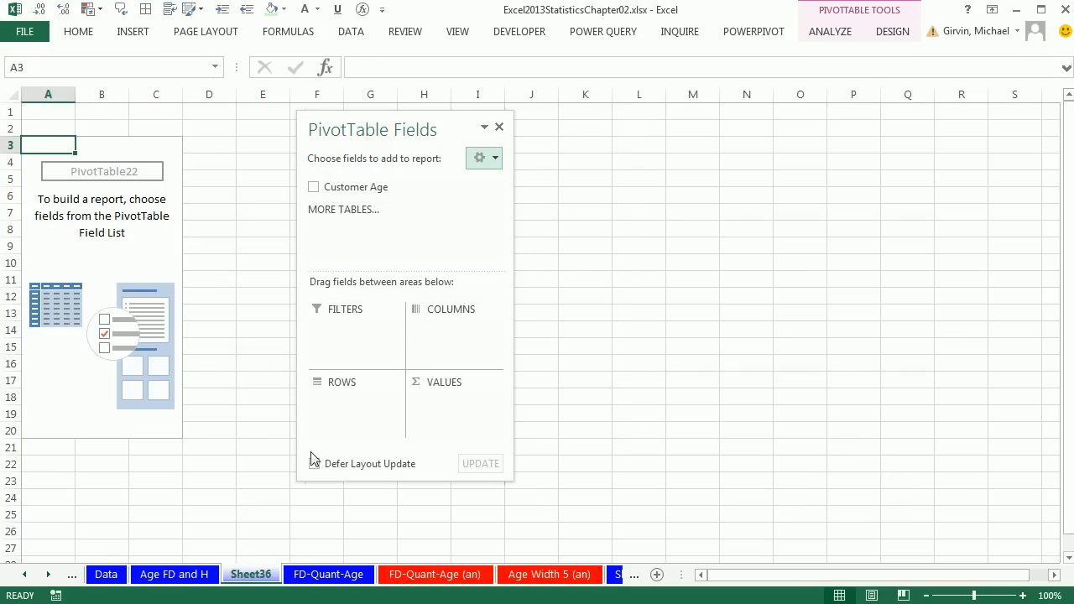
Rename the new PivotTable sheet as Age FD RF PF.
{"action": "double_click", "coordinate": [252, 574]}
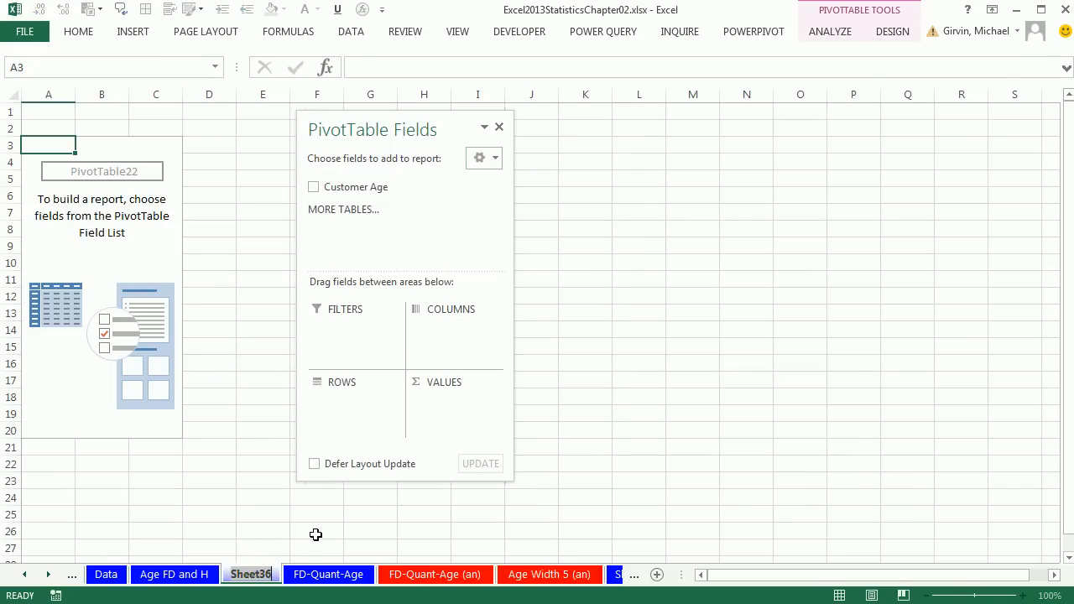
{"action": "type", "text": "Age FD RF PF"}
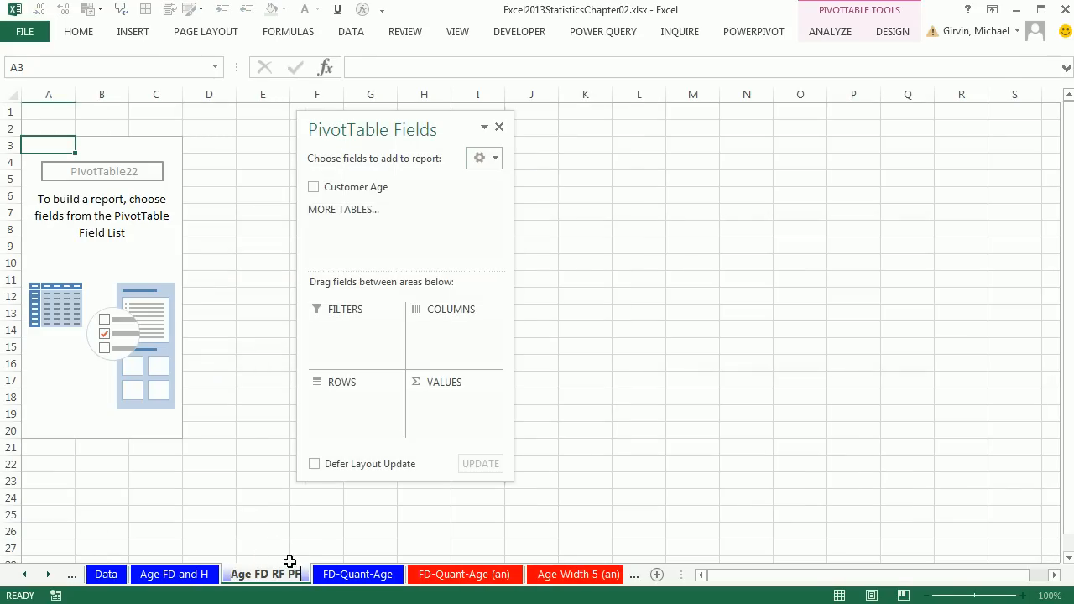
{"action": "key", "text": "Return"}
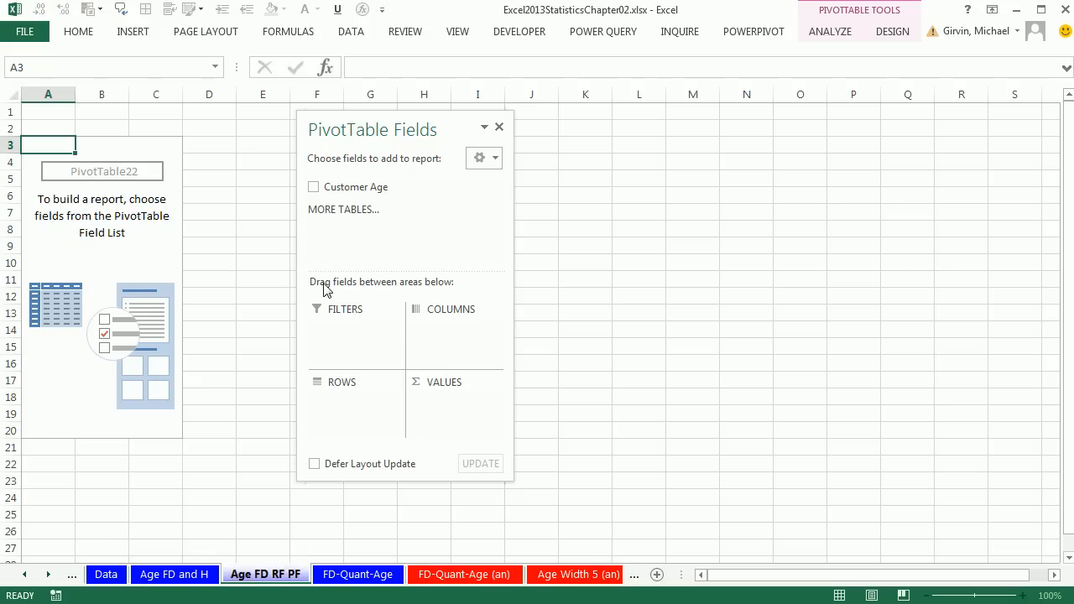
Add Customer Age to the PivotTable's rows and three times to its values, and close the field list.
{"action": "left_click_drag", "start_coordinate": [369, 188], "coordinate": [352, 410]}
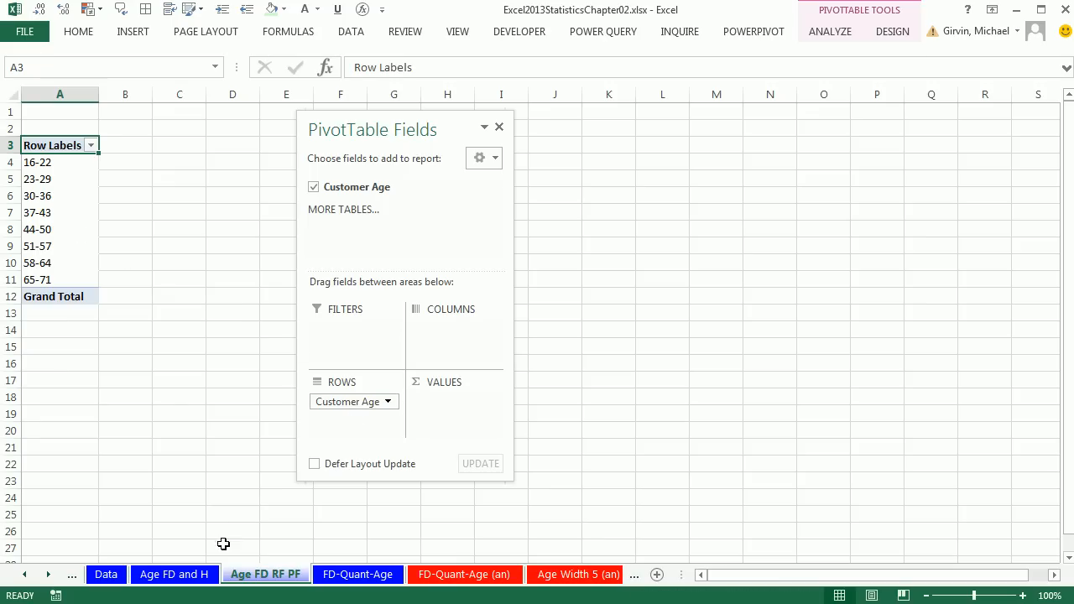
{"action": "left_click", "coordinate": [336, 577]}
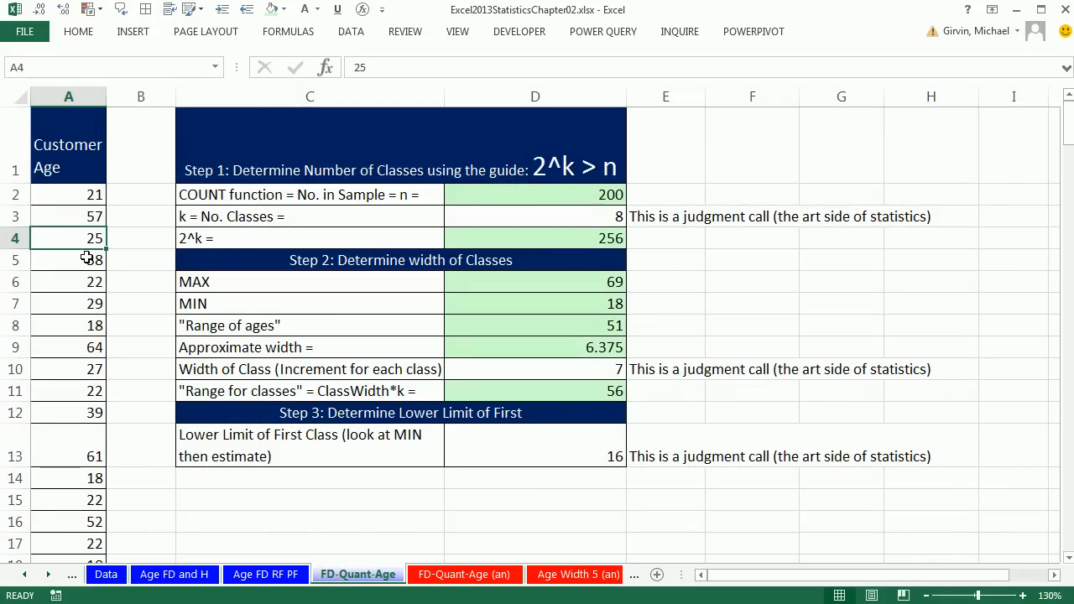
{"action": "left_click", "coordinate": [285, 576]}
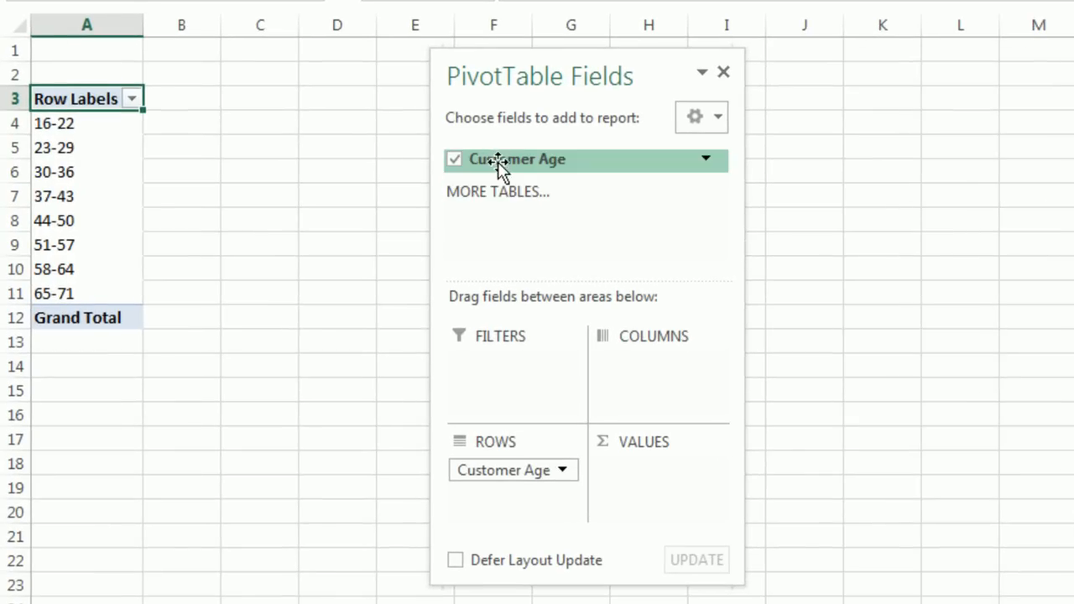
{"action": "left_click_drag", "start_coordinate": [498, 161], "coordinate": [650, 461]}
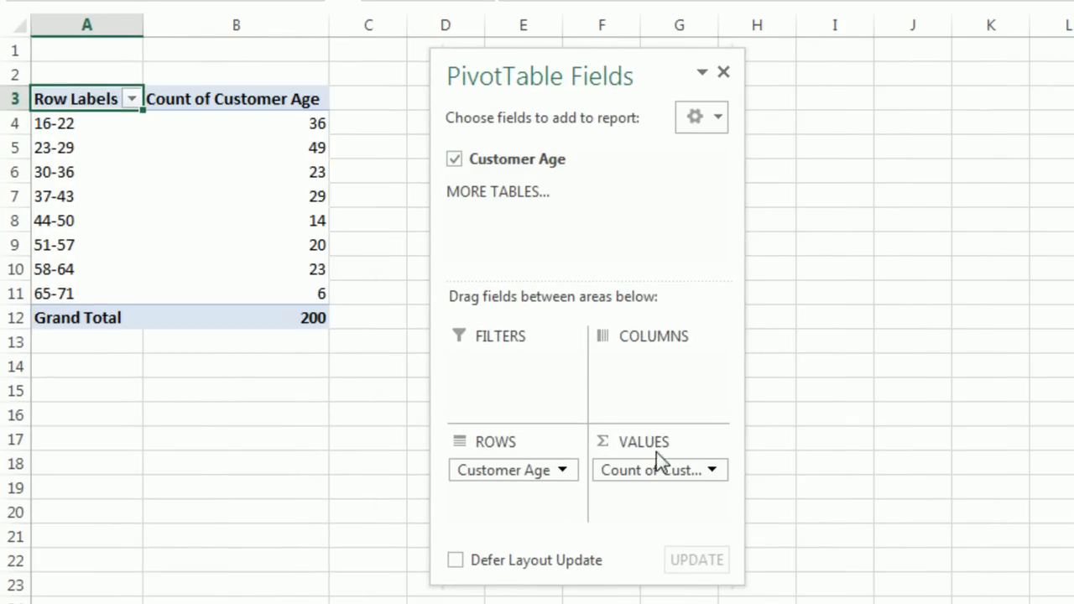
{"action": "mouse_move", "coordinate": [509, 160]}
{"action": "left_mouse_down"}
{"action": "mouse_move", "coordinate": [662, 472]}
{"action": "mouse_move", "coordinate": [662, 497]}
{"action": "mouse_move", "coordinate": [508, 168]}
{"action": "mouse_move", "coordinate": [653, 524]}
{"action": "left_mouse_up"}
{"action": "left_click", "coordinate": [724, 71]}
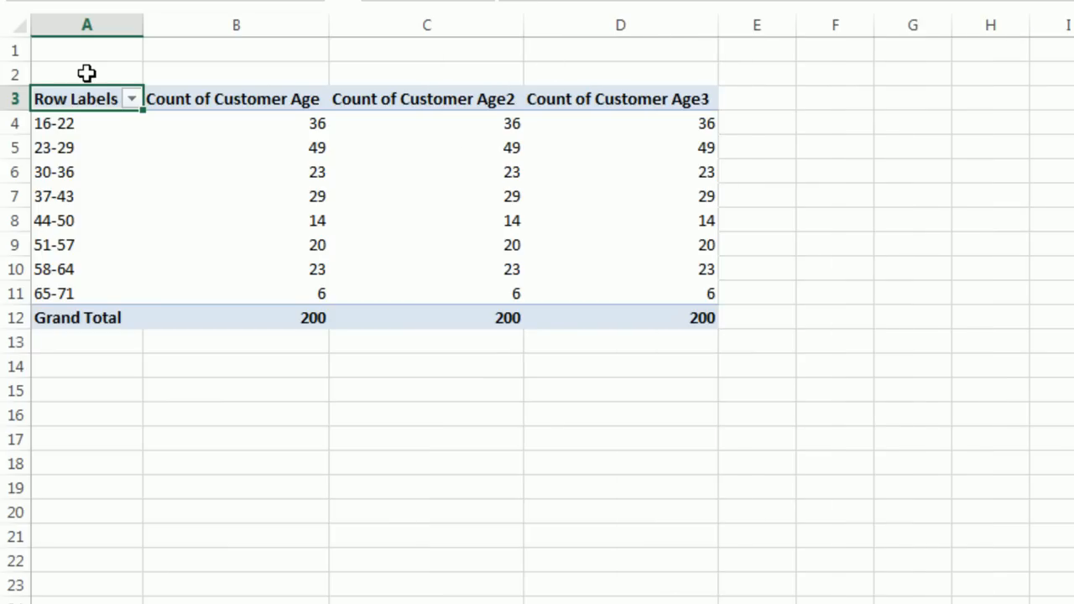
Rename the four PivotTable column headers as Age, Frequency, Relative Frequency and Percent Frequency.
{"action": "type", "text": "Age"}
{"action": "key", "text": "Tab"}
{"action": "type", "text": "Frequency"}
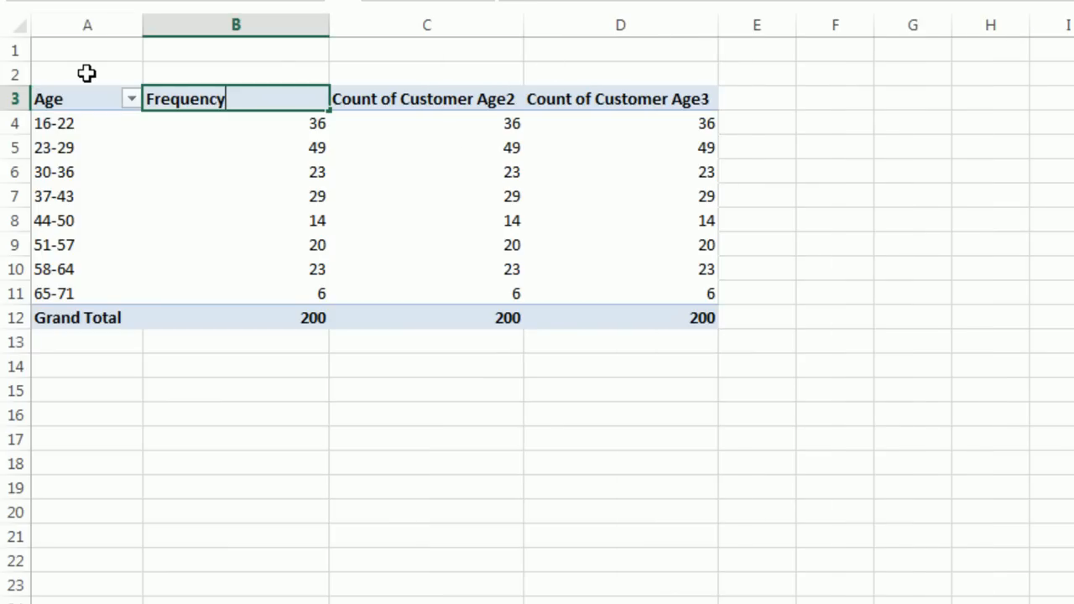
{"action": "key", "text": "Tab"}
{"action": "type", "text": "Relative Frequency"}
{"action": "key", "text": "Tab"}
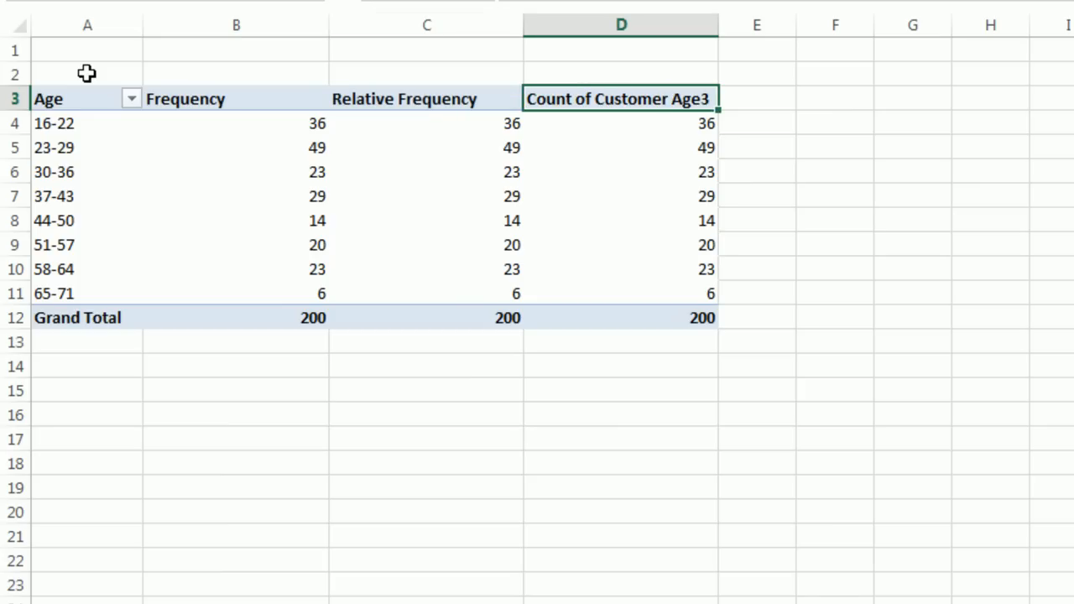
{"action": "type", "text": "Percent Frequency"}
{"action": "key", "text": "Return"}
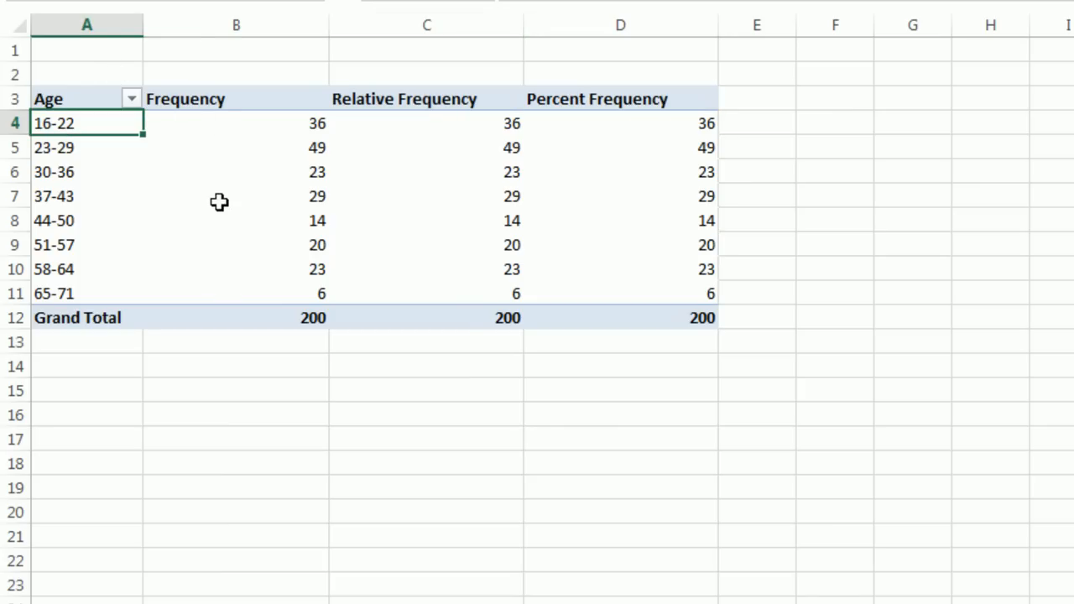
Show the Relative Frequency values as % of Column Total.
{"action": "right_click", "coordinate": [437, 128]}
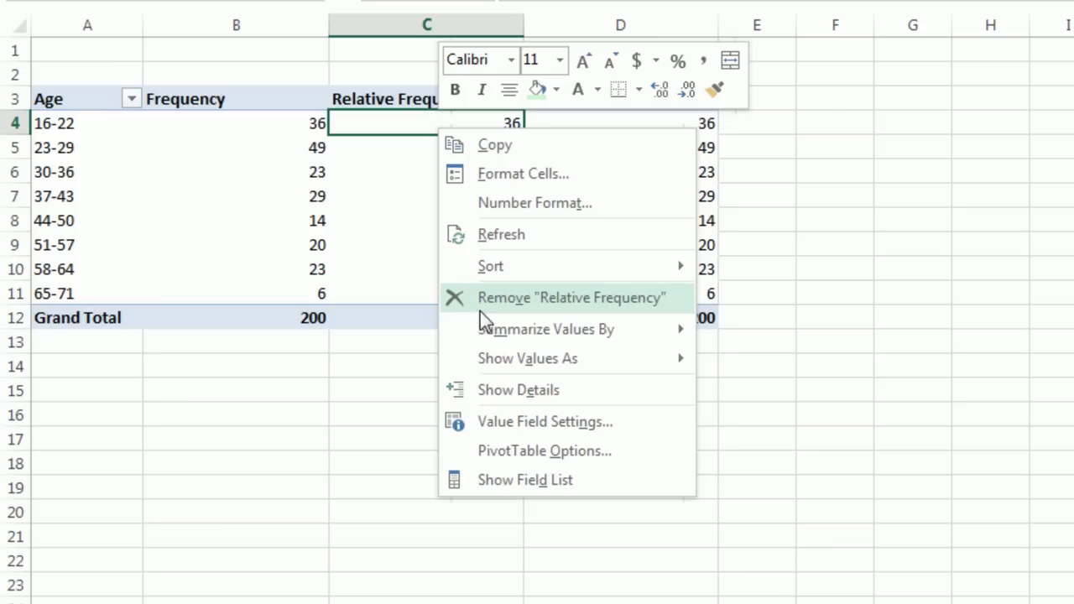
{"action": "mouse_move", "coordinate": [505, 359]}
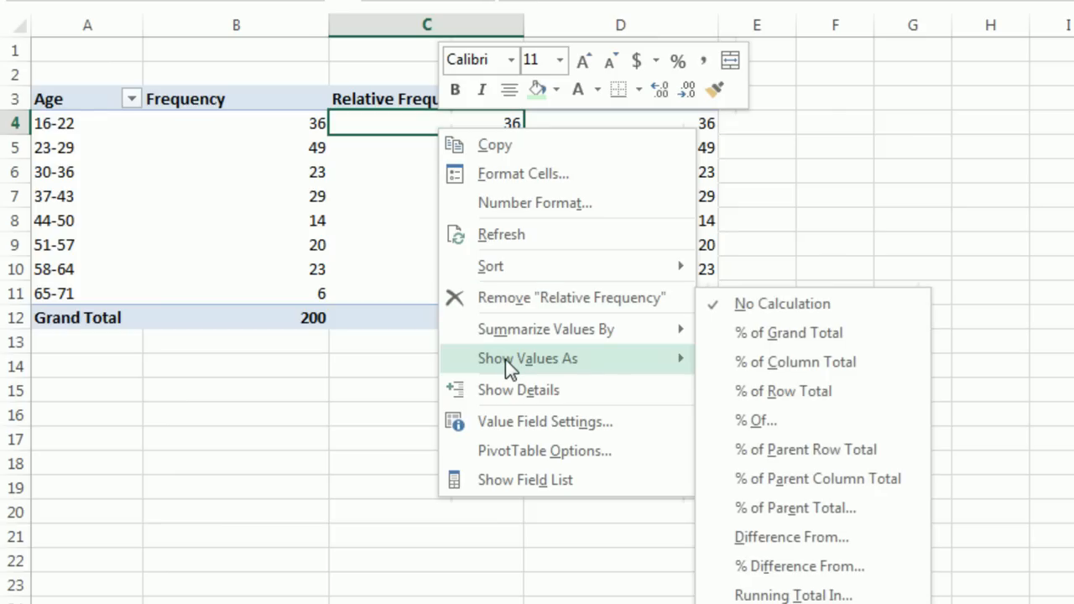
{"action": "left_click", "coordinate": [854, 370]}
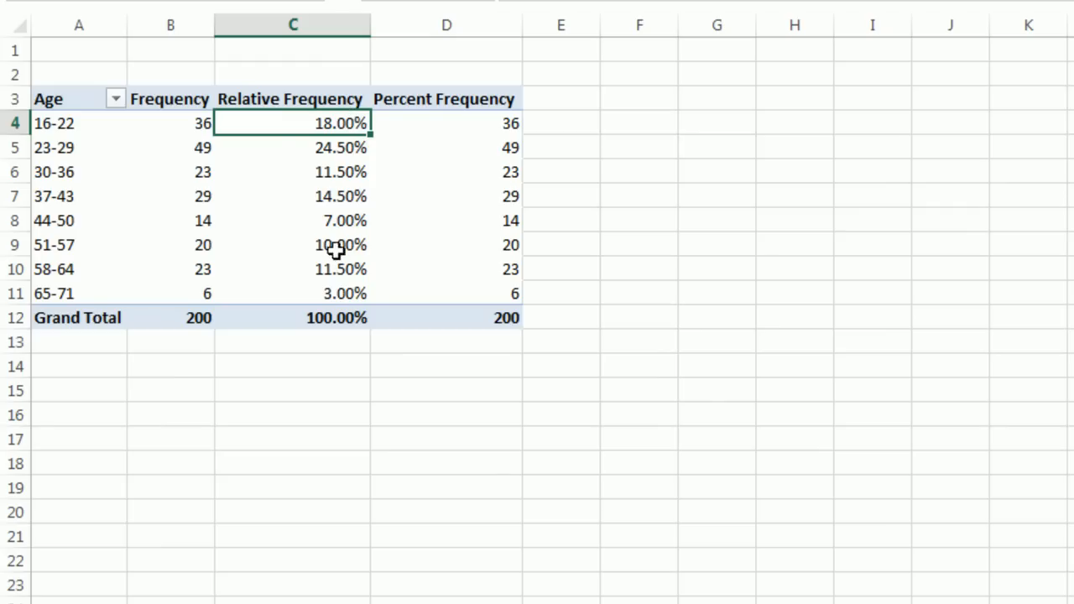
Format the Relative Frequency values in the PivotTable as Number with 2 decimal places.
{"action": "right_click", "coordinate": [296, 125]}
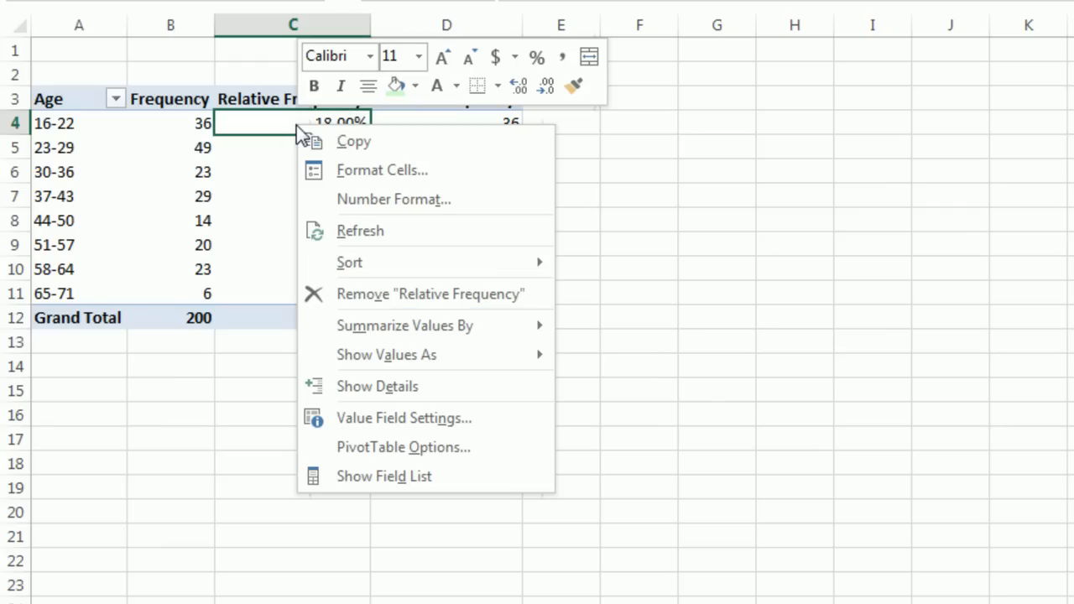
{"action": "left_click", "coordinate": [379, 209]}
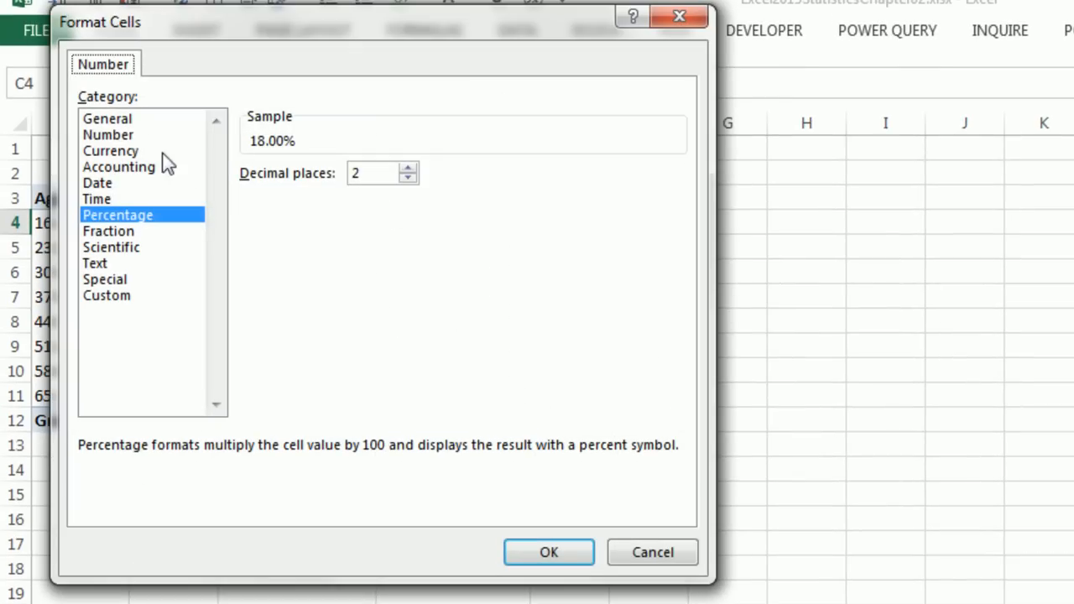
{"action": "left_click", "coordinate": [127, 134]}
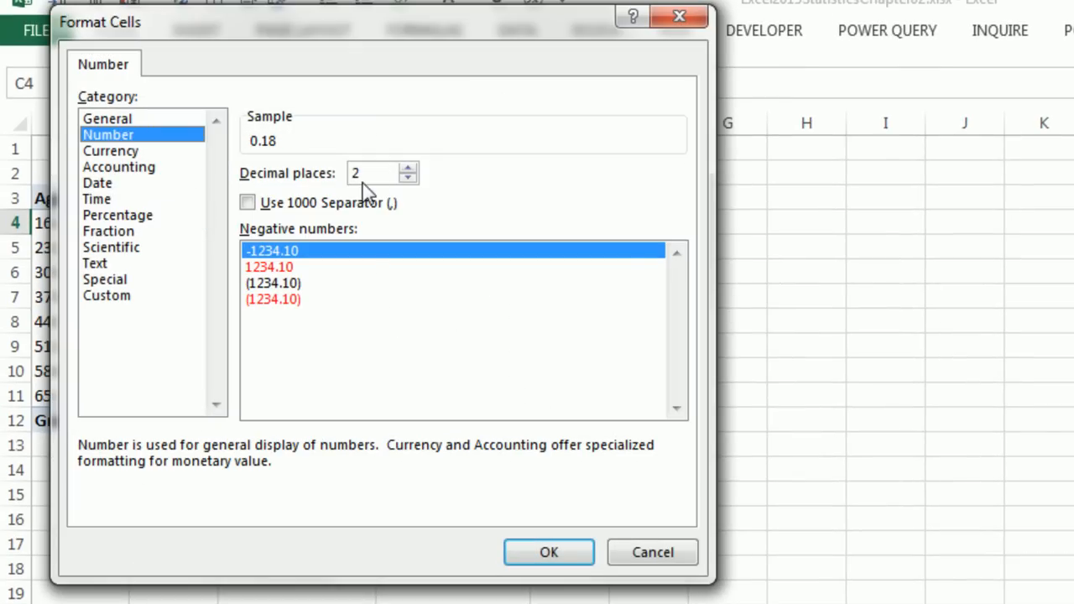
{"action": "left_click", "coordinate": [541, 558]}
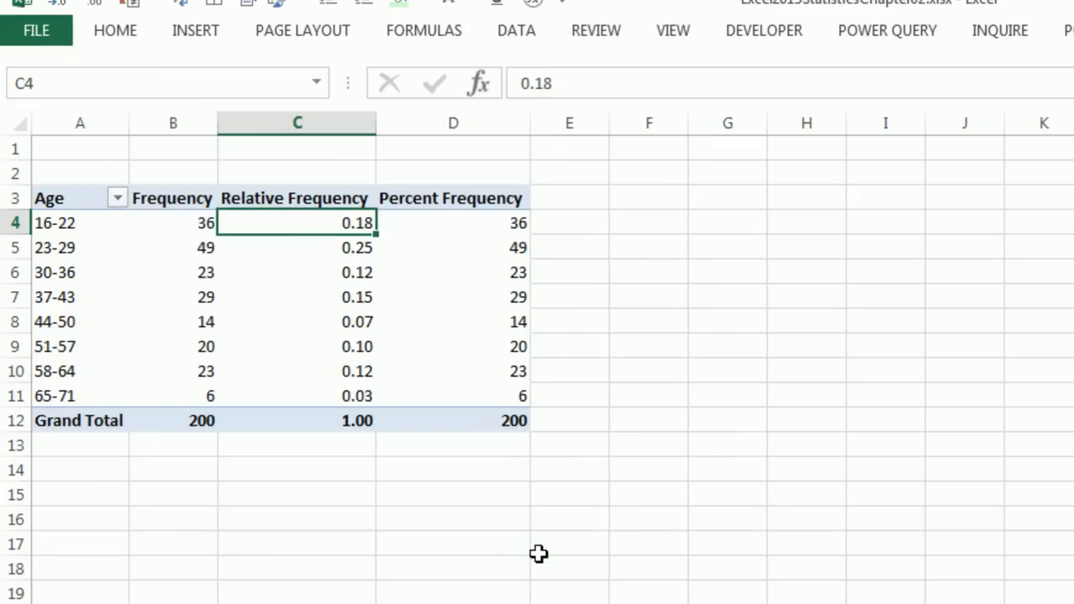
Show the Percent Frequency values as % of Column Total.
{"action": "right_click", "coordinate": [474, 221]}
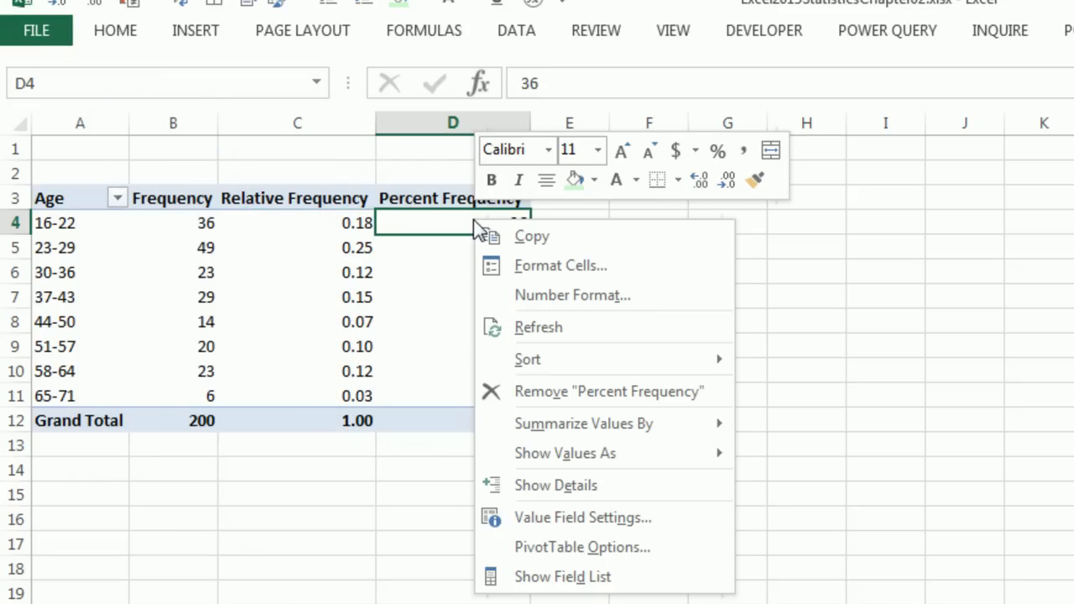
{"action": "mouse_move", "coordinate": [577, 455]}
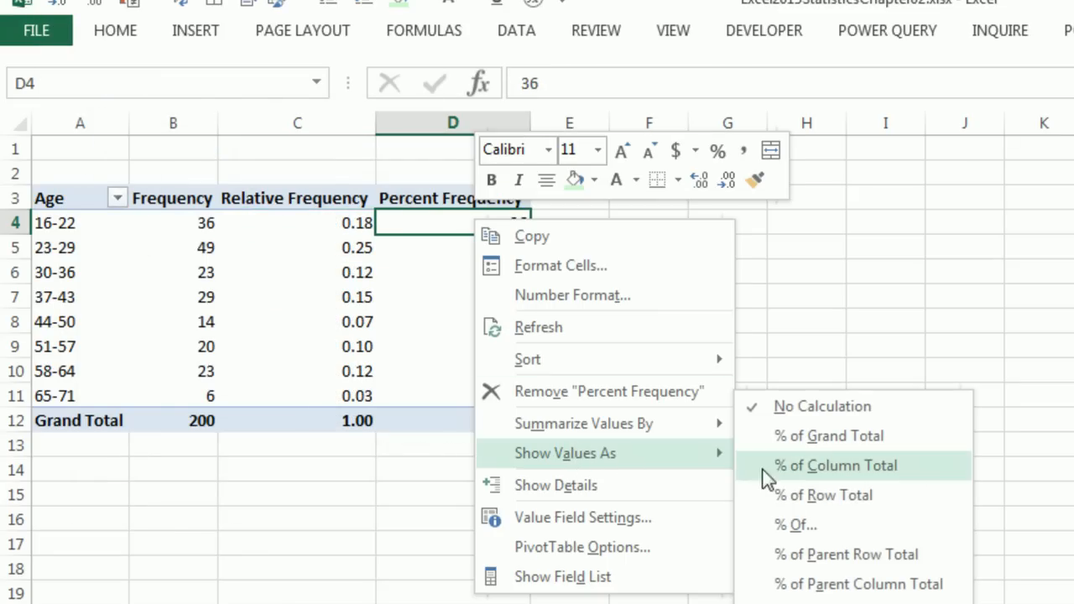
{"action": "left_click", "coordinate": [789, 467]}
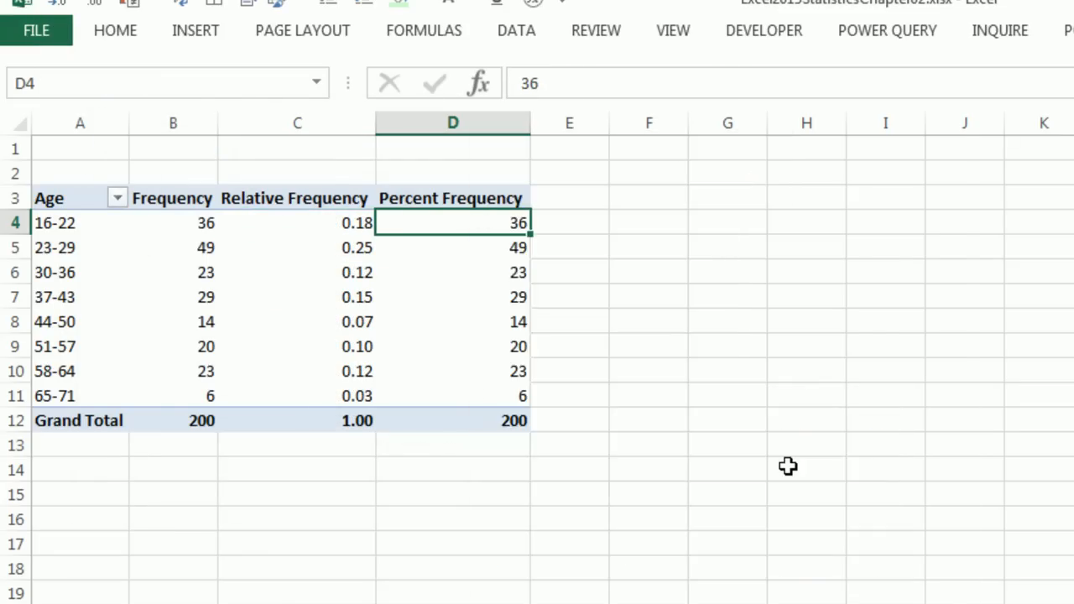
Format the Percent Frequency values in the PivotTable as Percentage with 0 decimal places.
{"action": "right_click", "coordinate": [495, 231]}
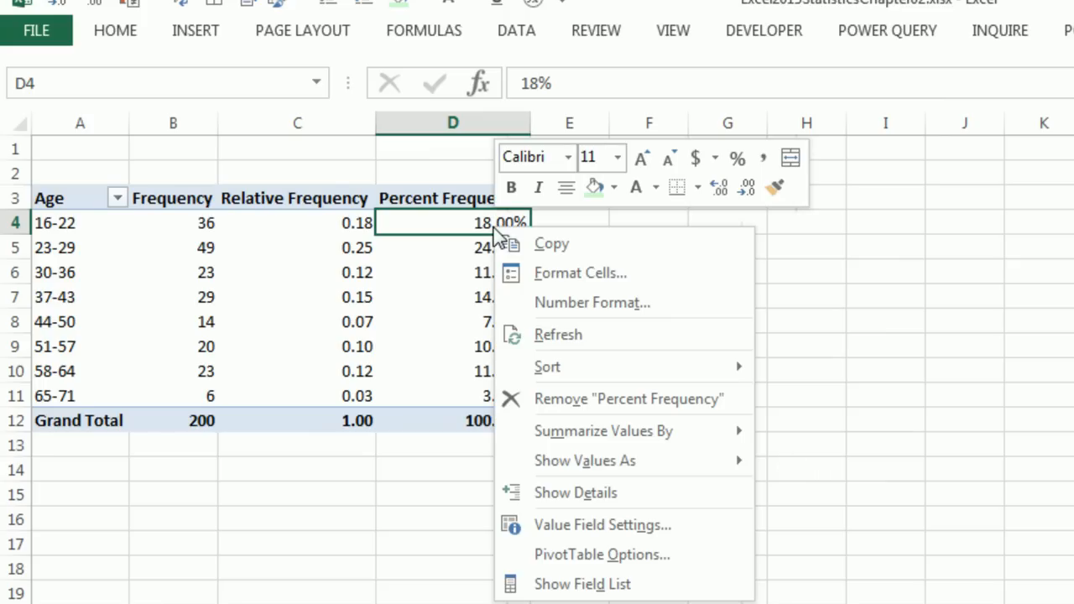
{"action": "left_click", "coordinate": [555, 304]}
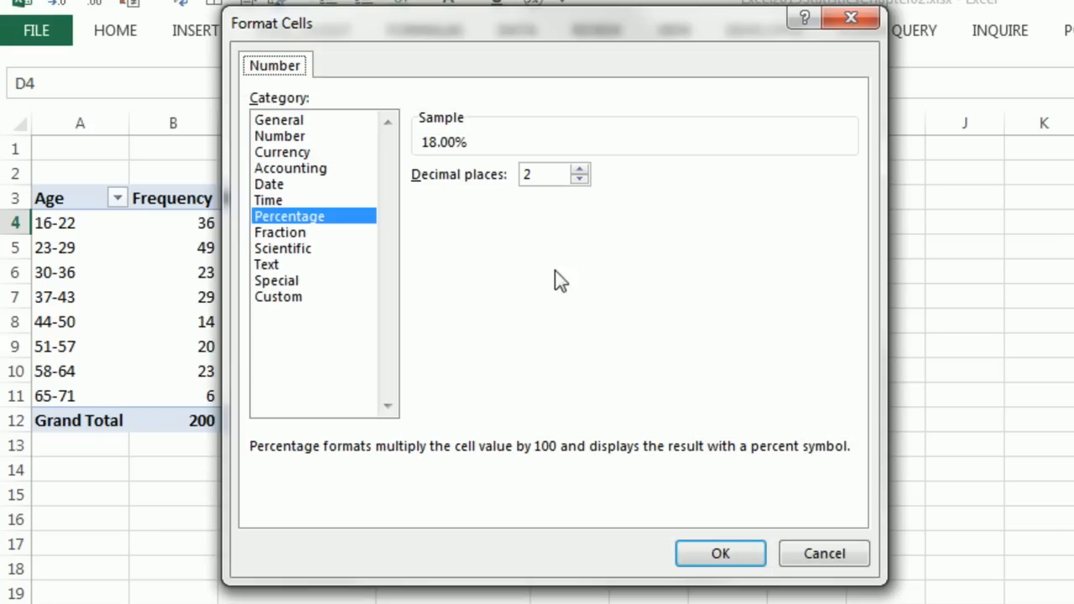
{"action": "left_click", "coordinate": [579, 179]}
{"action": "left_click", "coordinate": [579, 178]}
{"action": "left_click", "coordinate": [567, 180]}
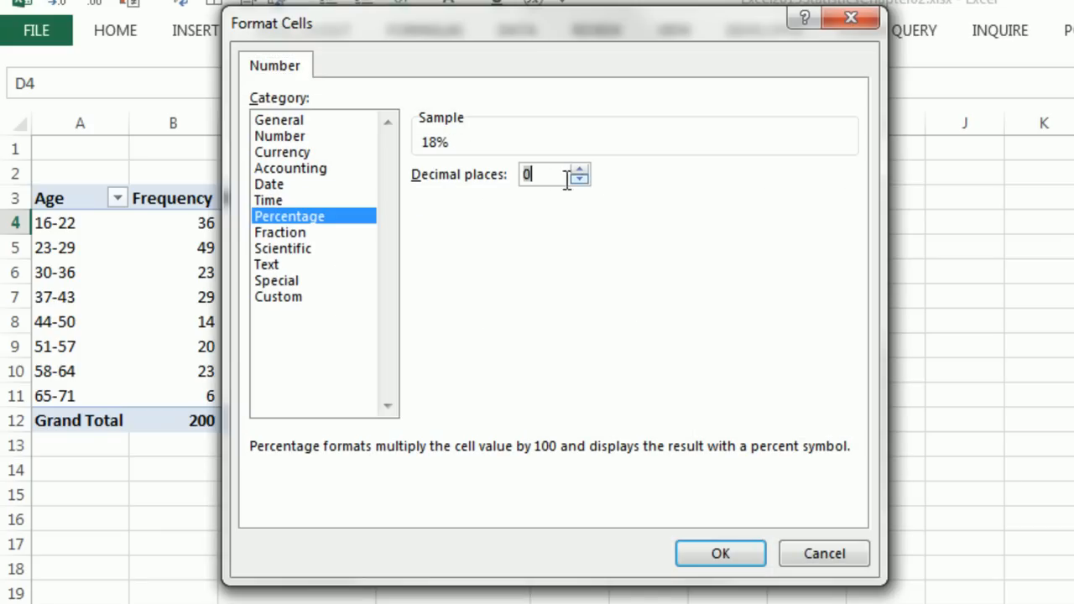
{"action": "left_click", "coordinate": [723, 555]}
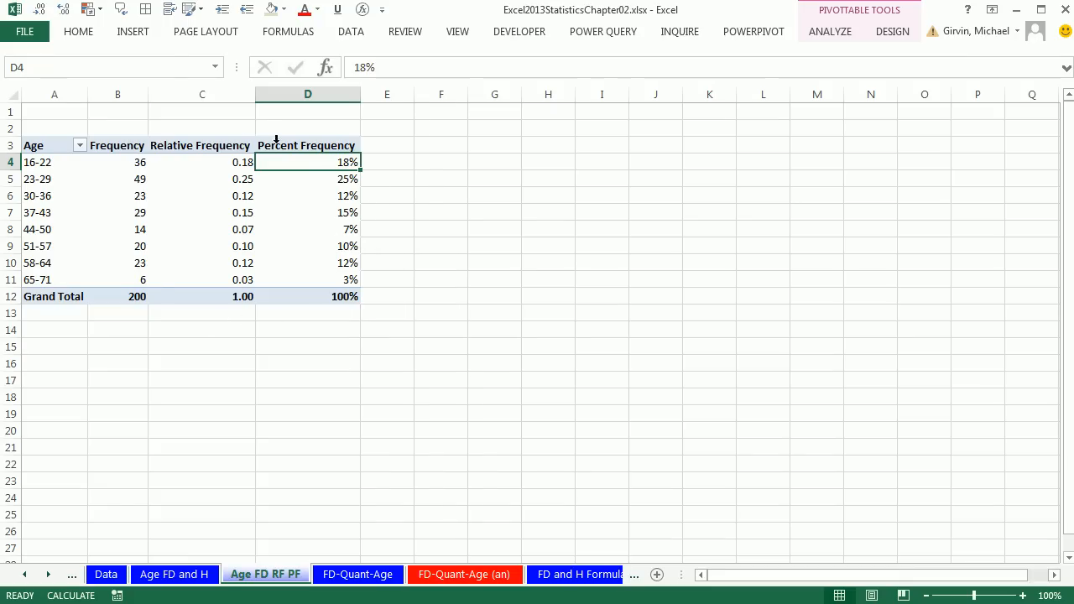
Switch to the FD and H Formulas sheet and select the Scores On Final data in A2:A29.
{"action": "mouse_move", "coordinate": [166, 241]}
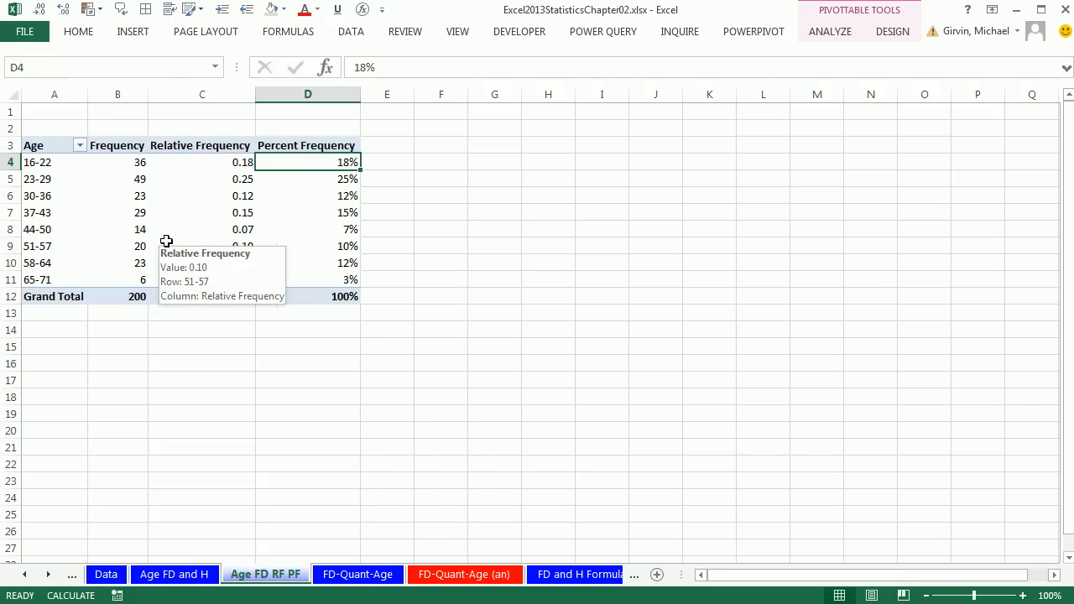
{"action": "left_click", "coordinate": [50, 575]}
{"action": "left_click", "coordinate": [49, 575]}
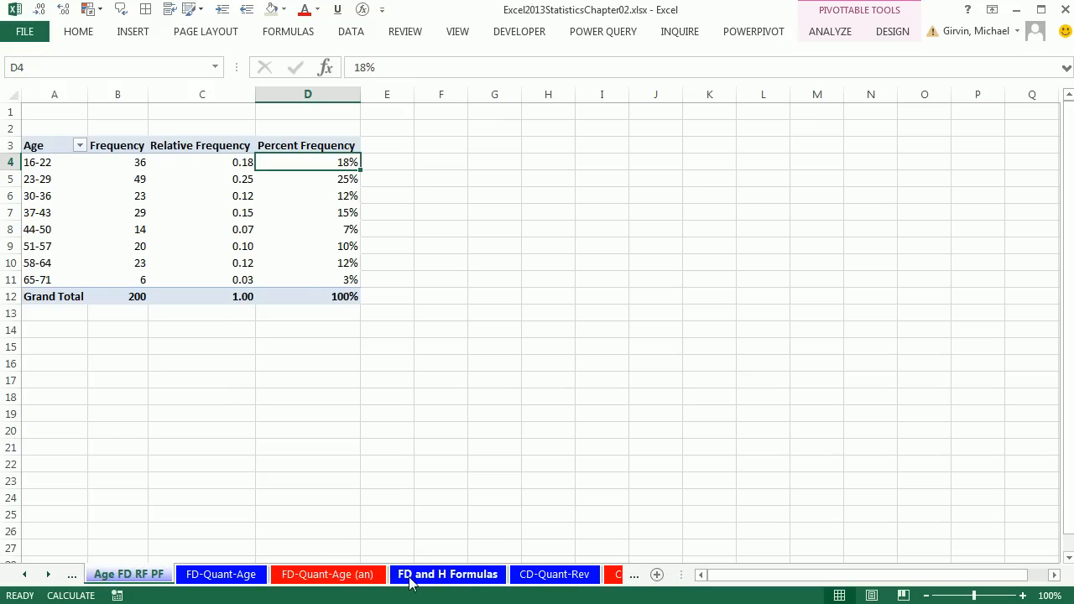
{"action": "left_click", "coordinate": [447, 575]}
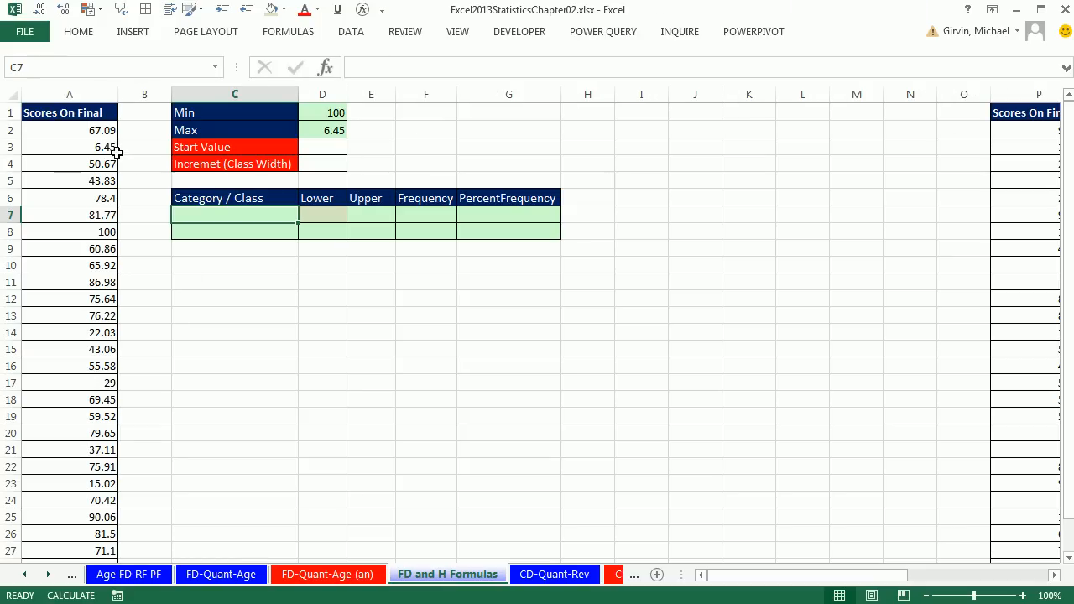
{"action": "left_click_drag", "start_coordinate": [87, 130], "coordinate": [87, 531]}
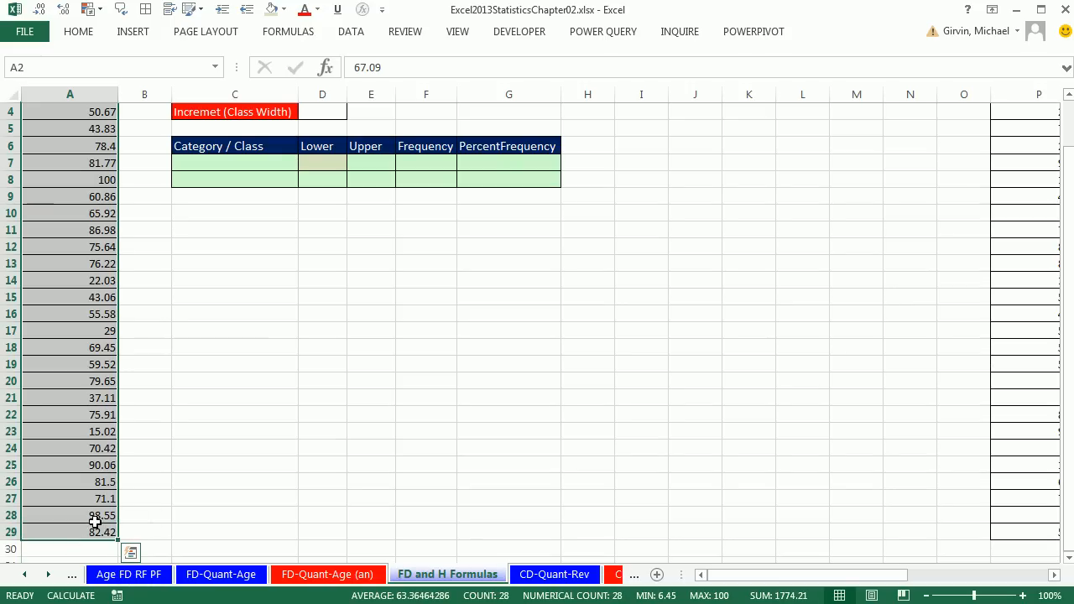
{"action": "scroll", "coordinate": [89, 515], "scroll_direction": "up", "scroll_amount": 1}
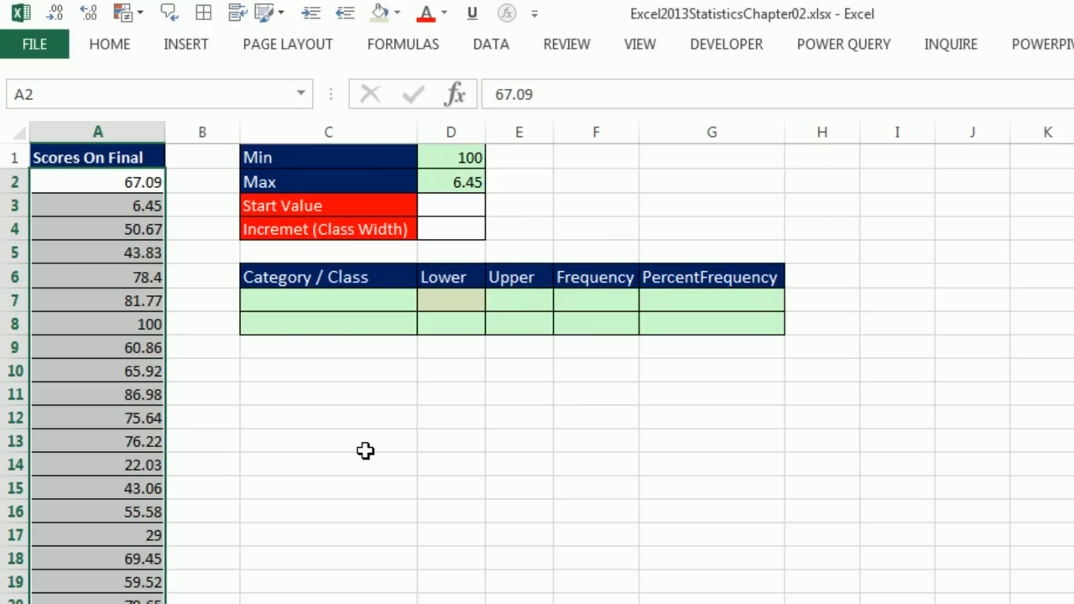
Inspect the formulas in the Min and Max cells D1 and D2 without changing them.
{"action": "double_click", "coordinate": [433, 160]}
{"action": "key", "text": "Escape"}
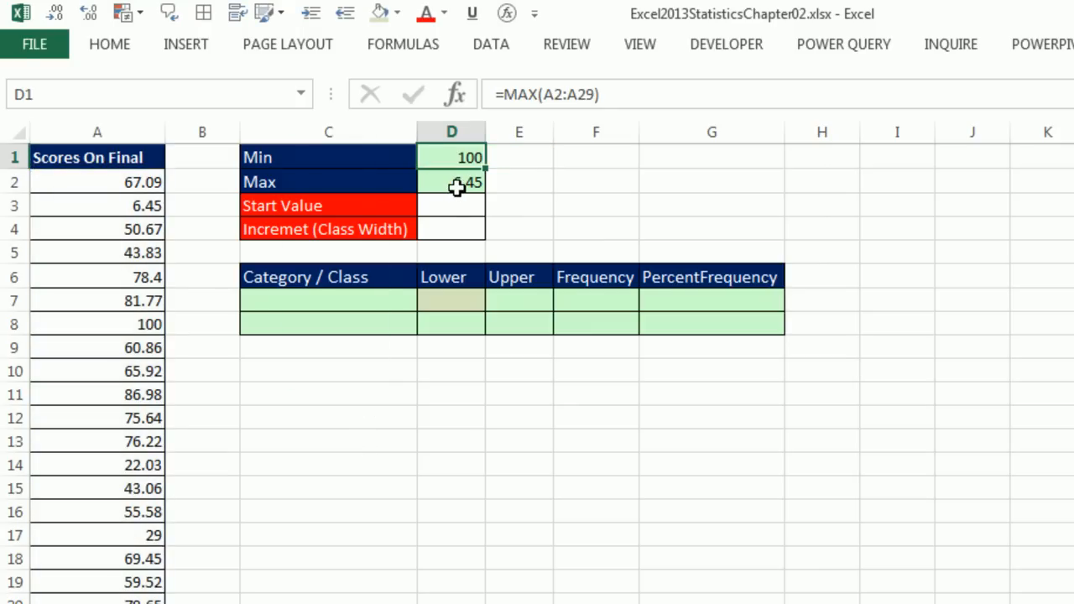
{"action": "double_click", "coordinate": [456, 182]}
{"action": "key", "text": "ctrl+Return"}
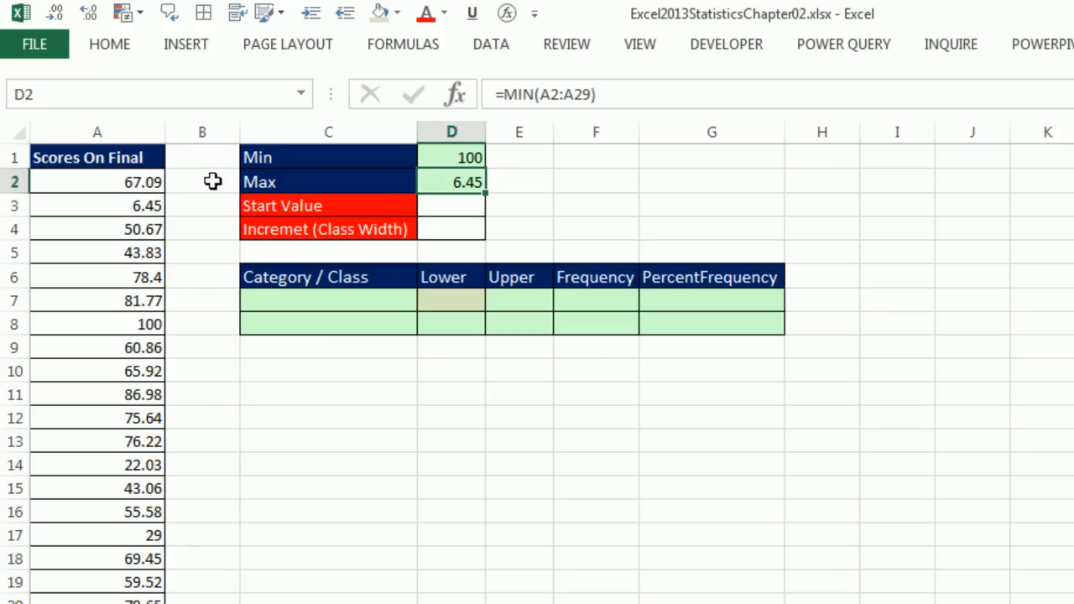
Enter 0 as the start value in D3 and 10 as the class width in D4.
{"action": "left_click", "coordinate": [432, 209]}
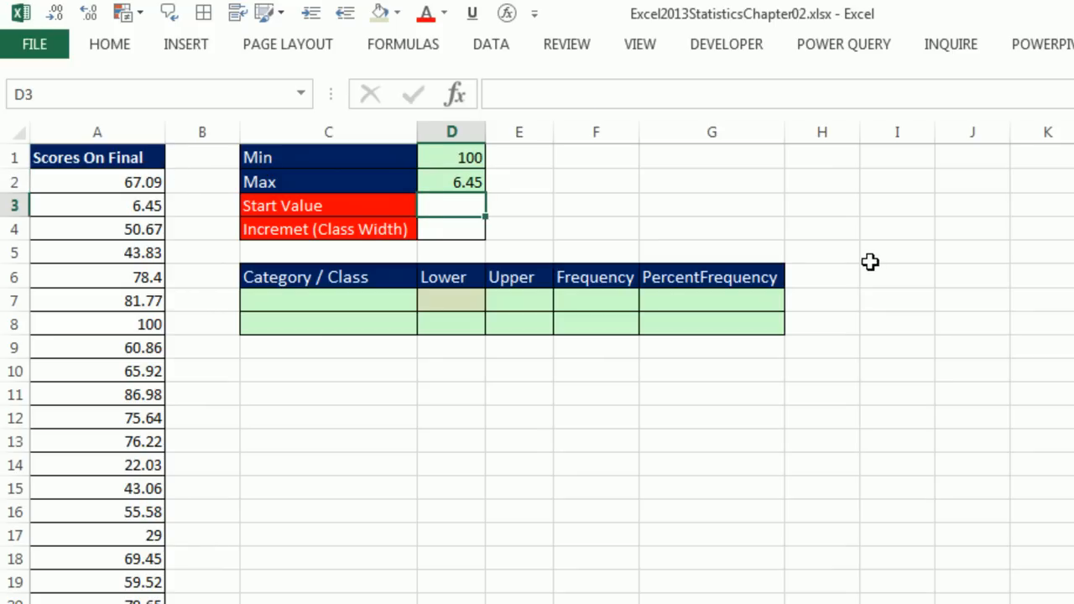
{"action": "type", "text": "0"}
{"action": "key", "text": "Return"}
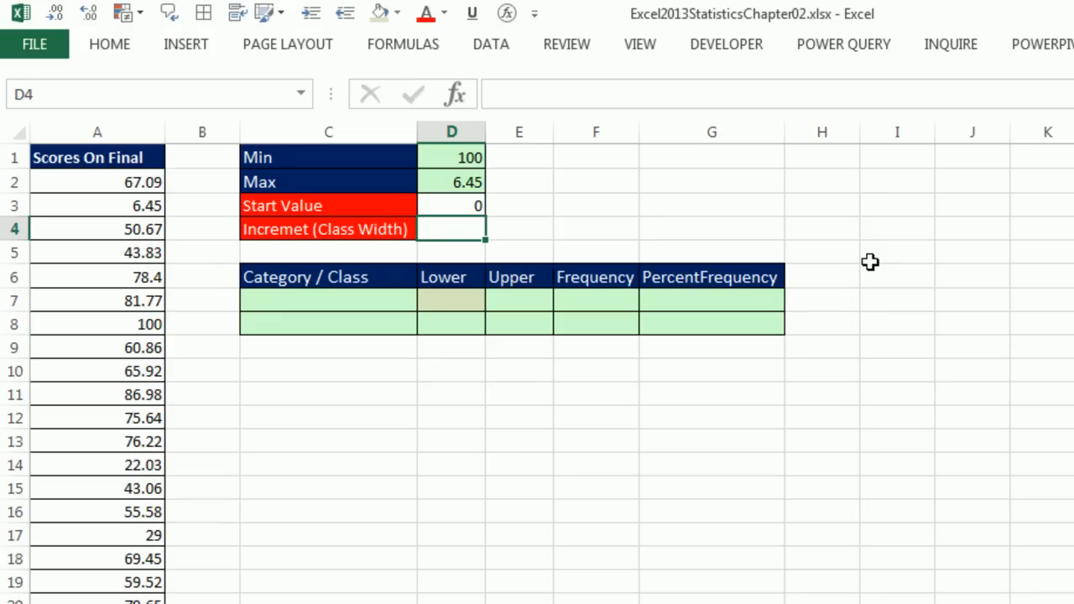
{"action": "type", "text": "10"}
{"action": "key", "text": "ctrl+Return"}
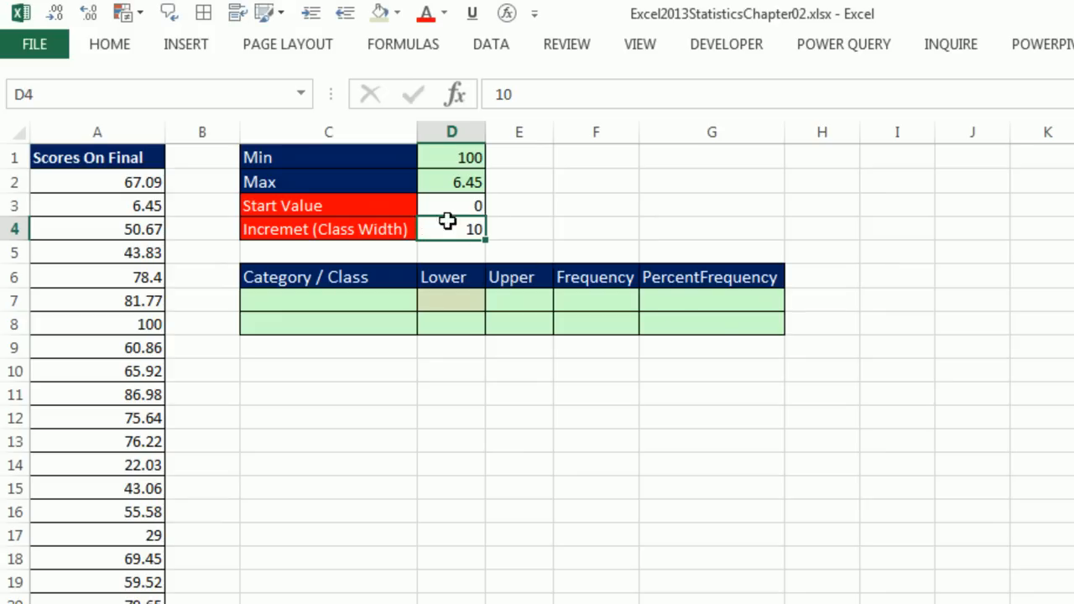
Enter =D3 in D7 as the first class's lower limit.
{"action": "left_click", "coordinate": [449, 304]}
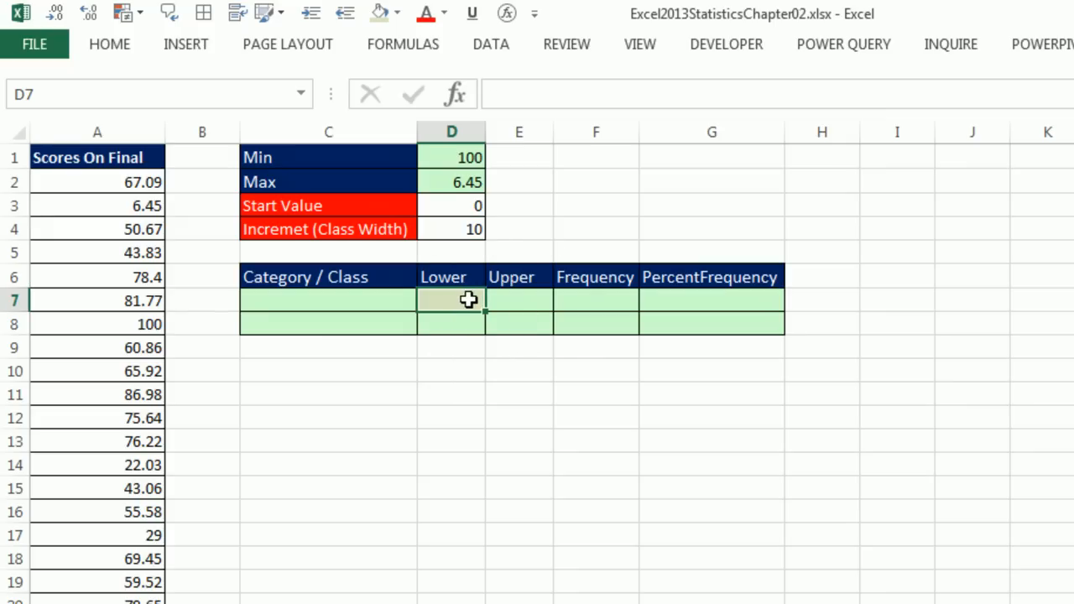
{"action": "type", "text": "="}
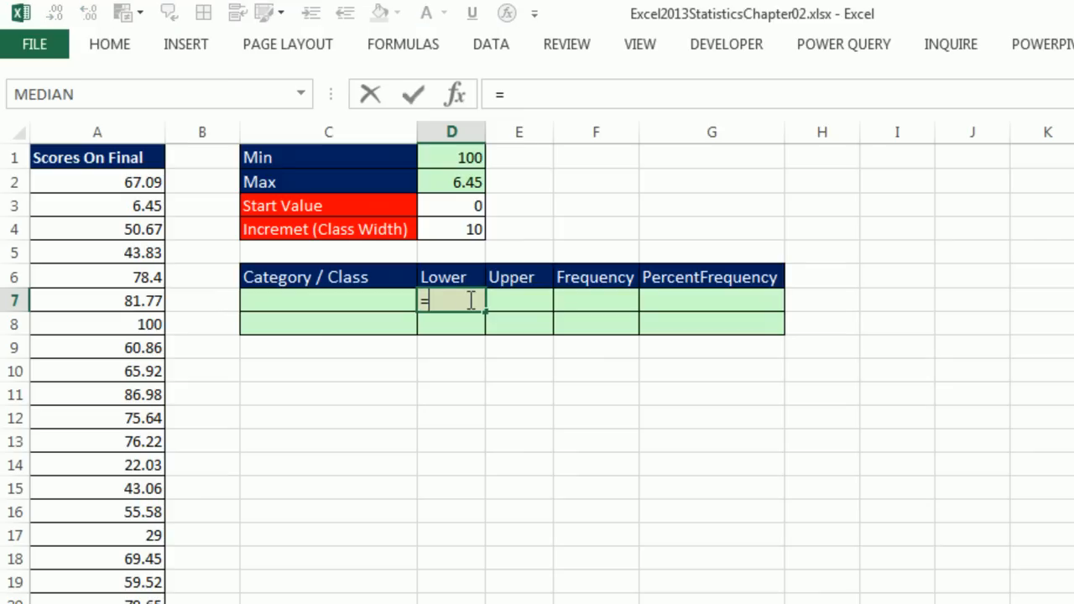
{"action": "left_click", "coordinate": [444, 207]}
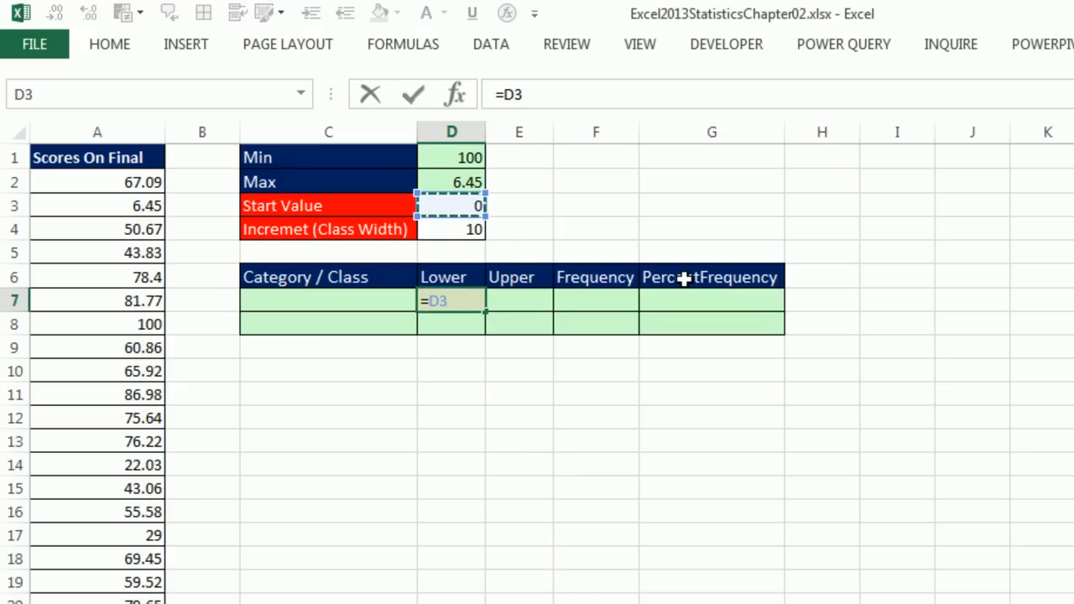
{"action": "key", "text": "Tab"}
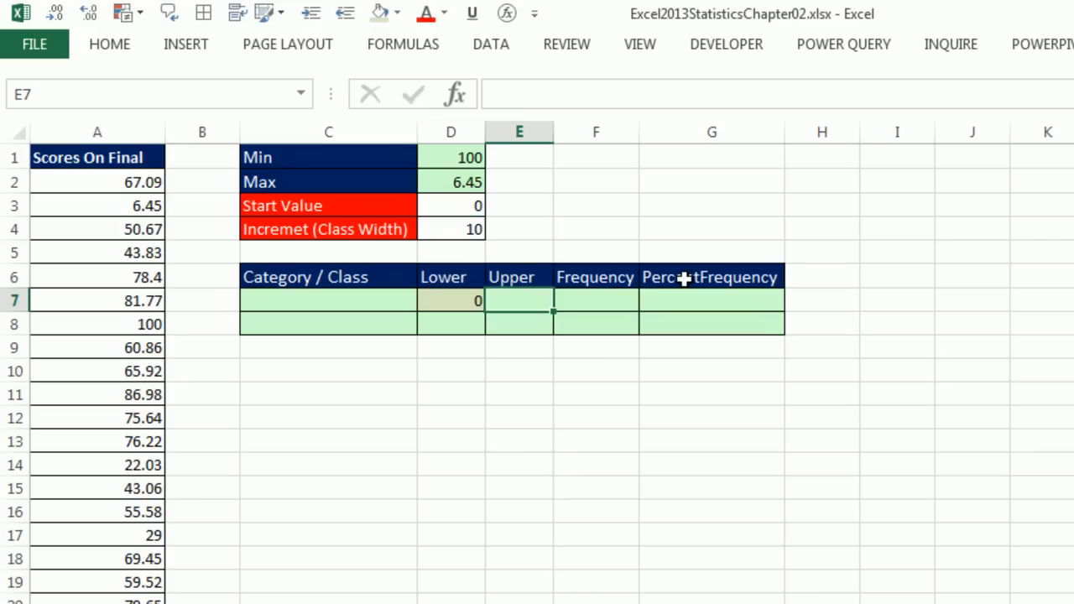
Enter =D7+$D$4 in E7 as the first class's upper limit and copy it down to E8.
{"action": "type", "text": "="}
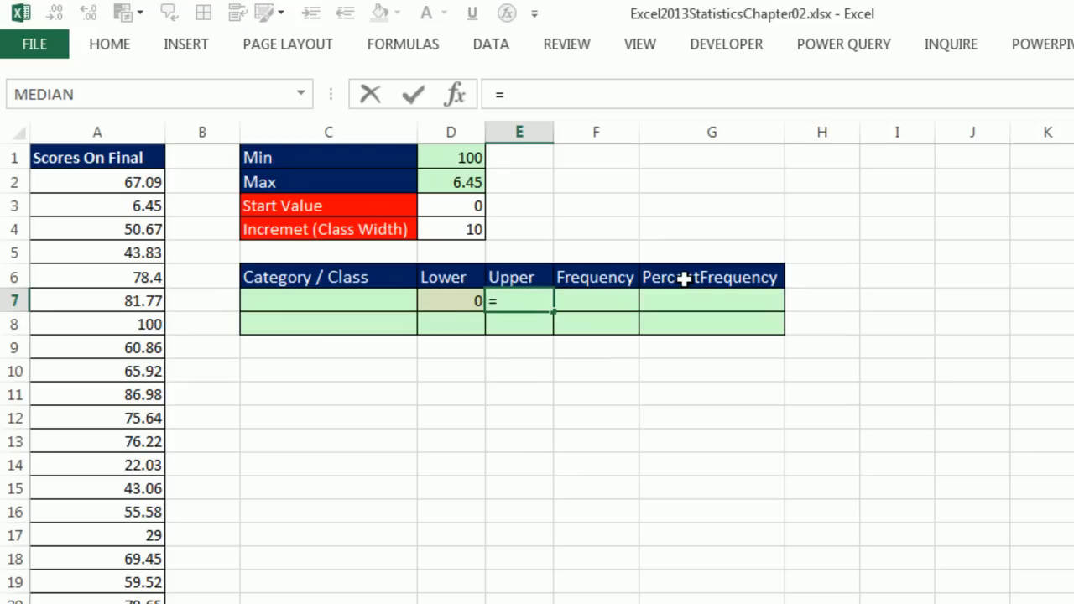
{"action": "key", "text": "Left"}
{"action": "type", "text": "+"}
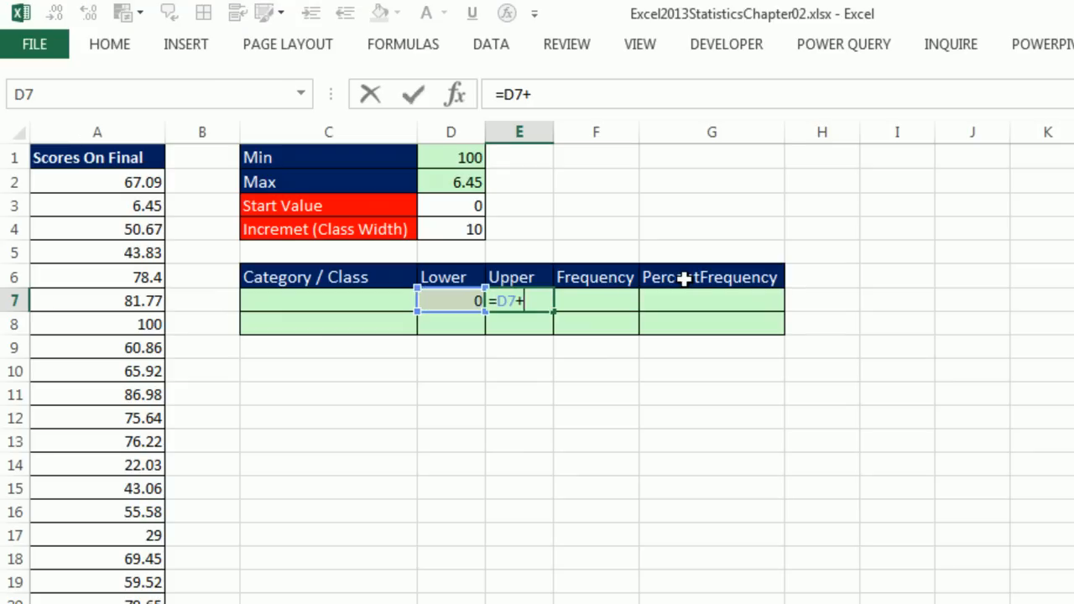
{"action": "left_click", "coordinate": [470, 228]}
{"action": "key", "text": "F4"}
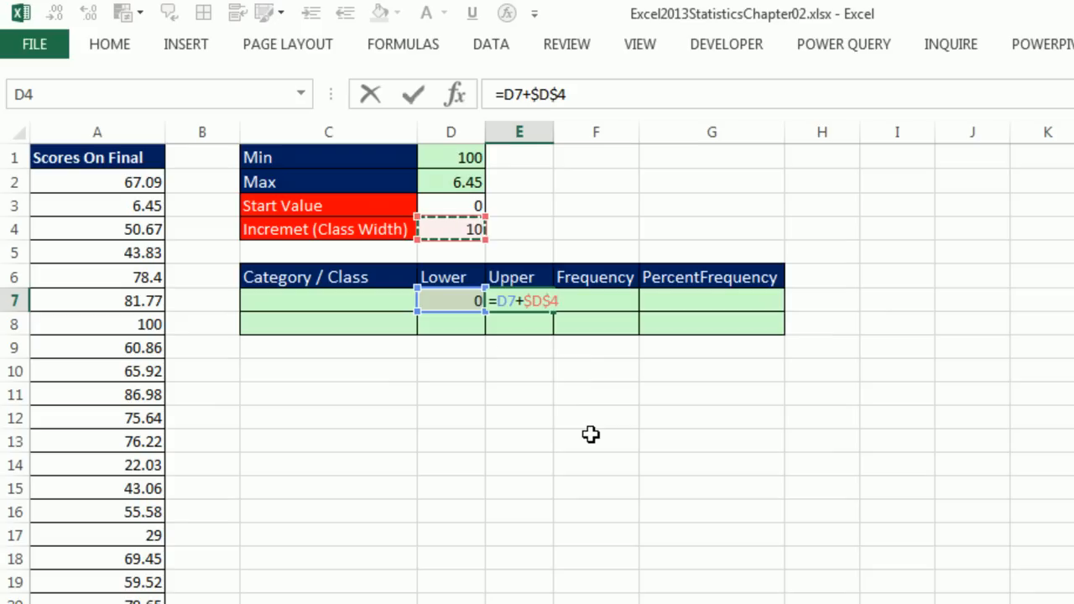
{"action": "key", "text": "ctrl+Return"}
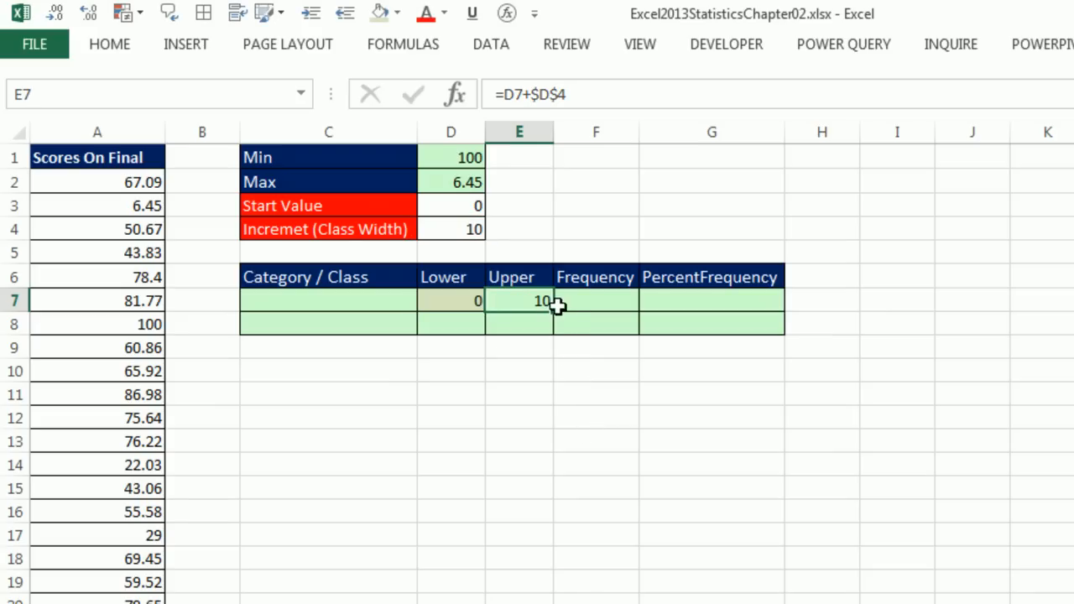
{"action": "left_click_drag", "start_coordinate": [556, 313], "coordinate": [557, 329]}
Enter =E7 in D8 as the second class's lower limit and fill D8:E8 down to row 19.
{"action": "left_click", "coordinate": [453, 324]}
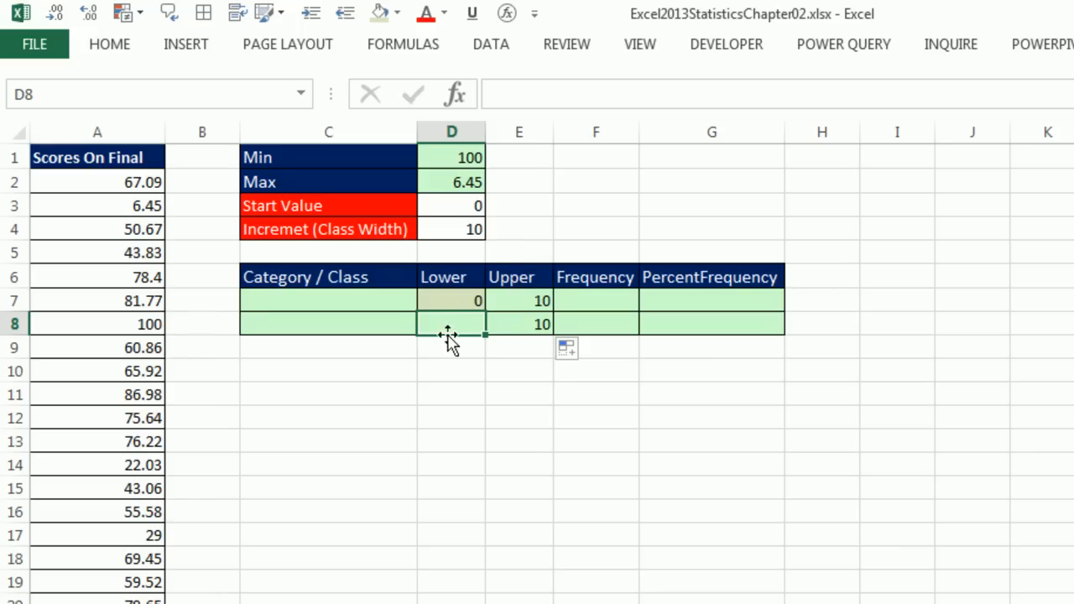
{"action": "type", "text": "="}
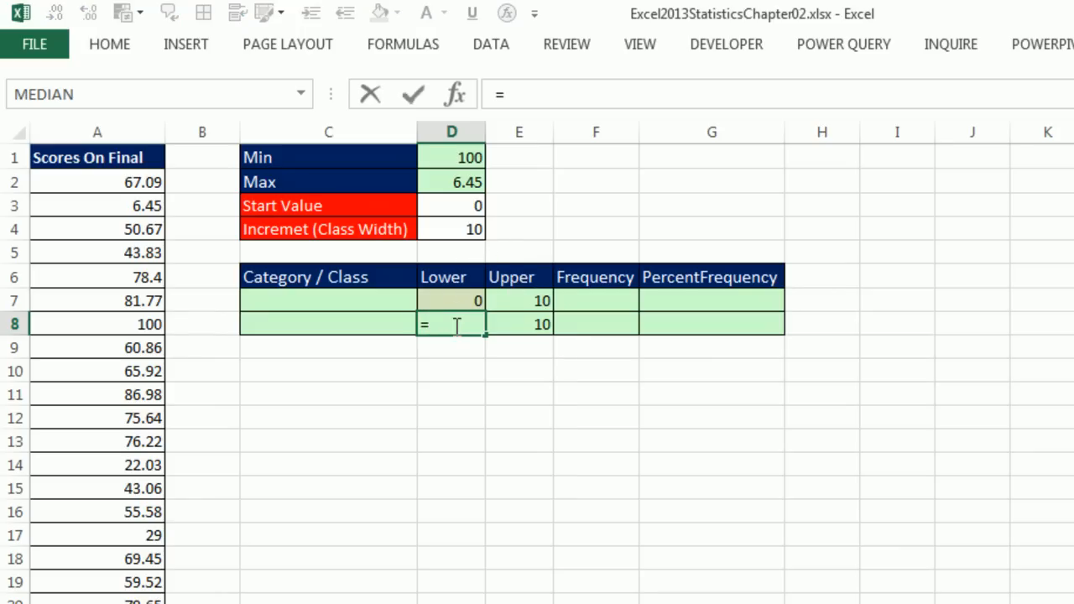
{"action": "left_click", "coordinate": [513, 301]}
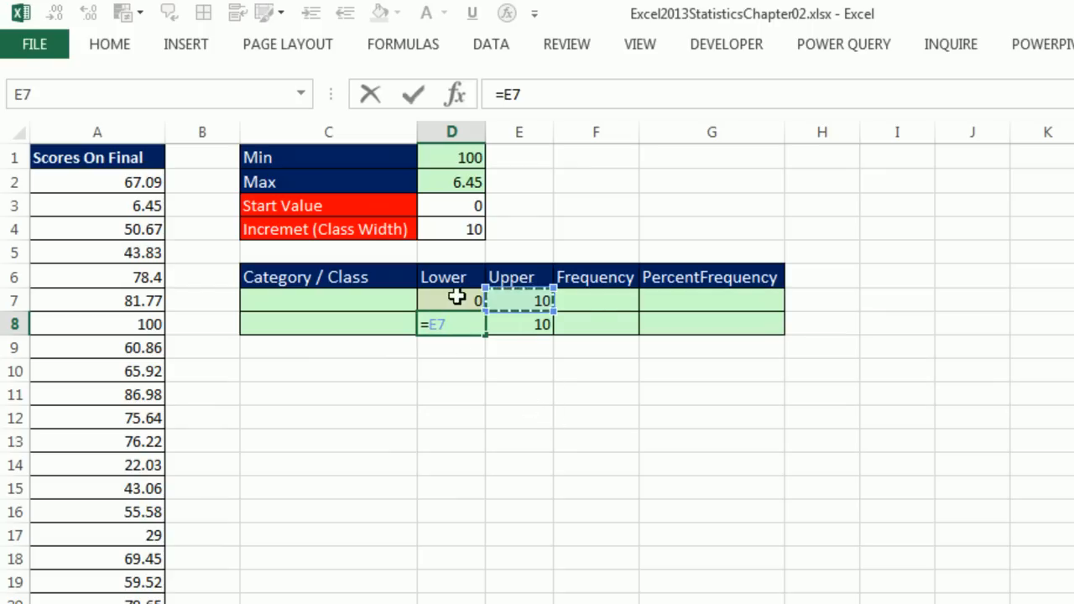
{"action": "key", "text": "ctrl+Return"}
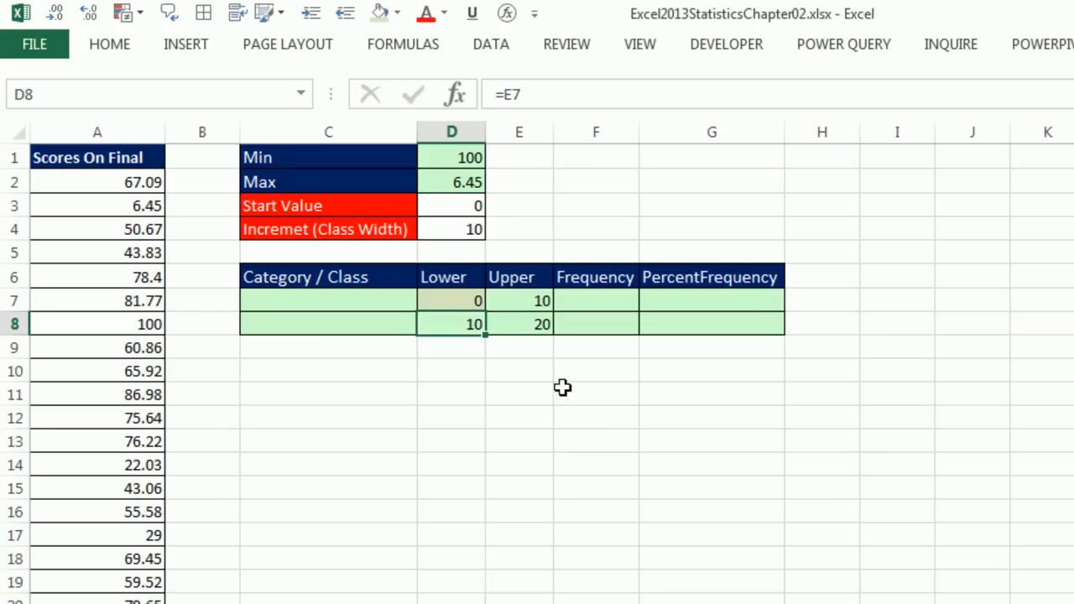
{"action": "left_click", "coordinate": [498, 324], "text": "shift"}
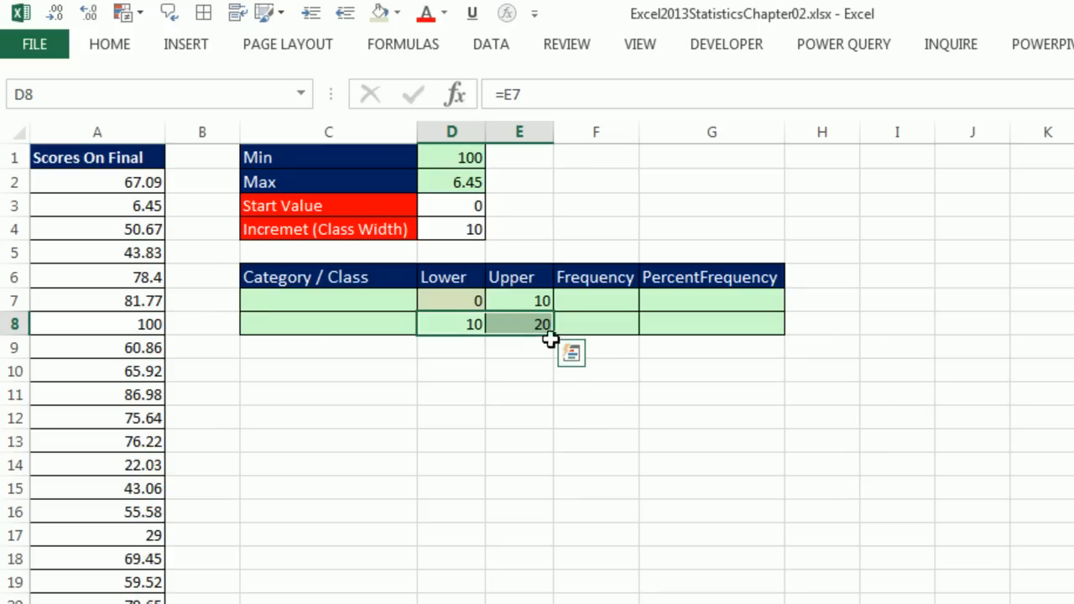
{"action": "left_click_drag", "start_coordinate": [556, 344], "coordinate": [580, 589]}
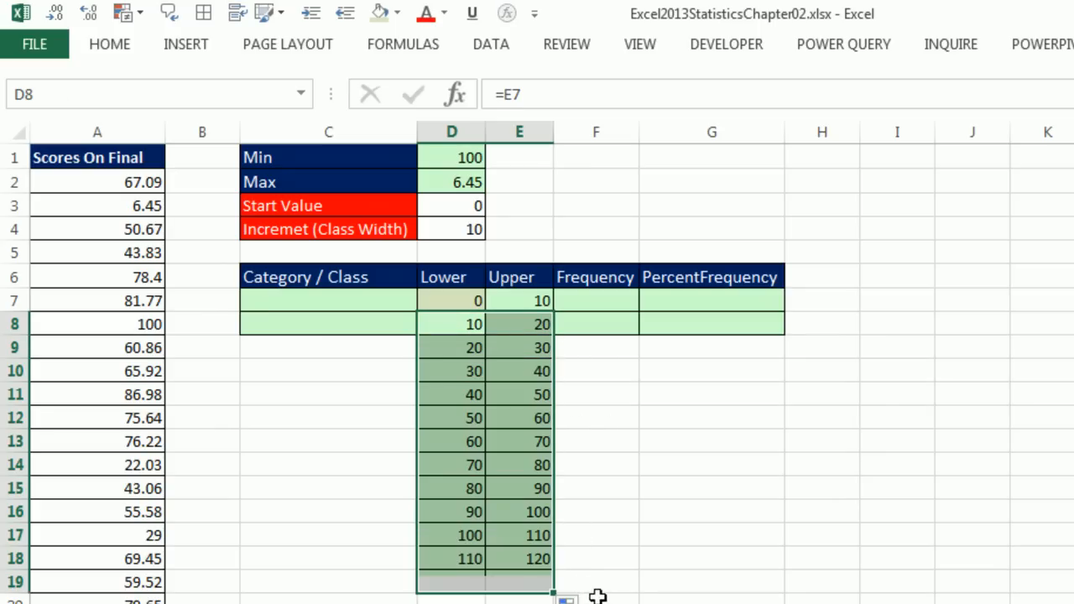
Clear all contents and formatting from the surplus class limits in D18:E19.
{"action": "left_click_drag", "start_coordinate": [445, 556], "coordinate": [526, 582]}
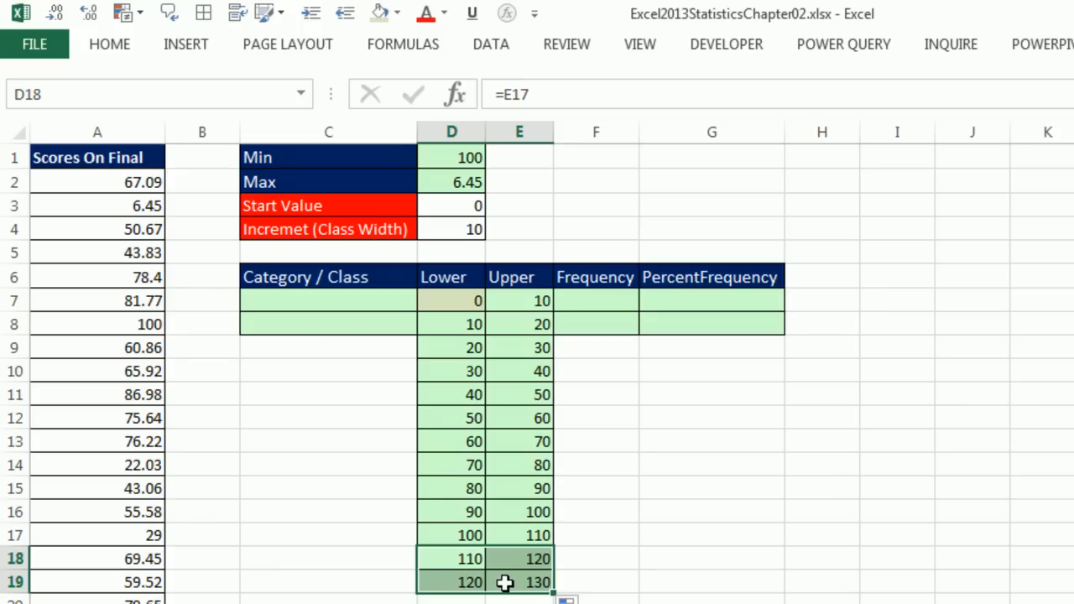
{"action": "left_click", "coordinate": [113, 44]}
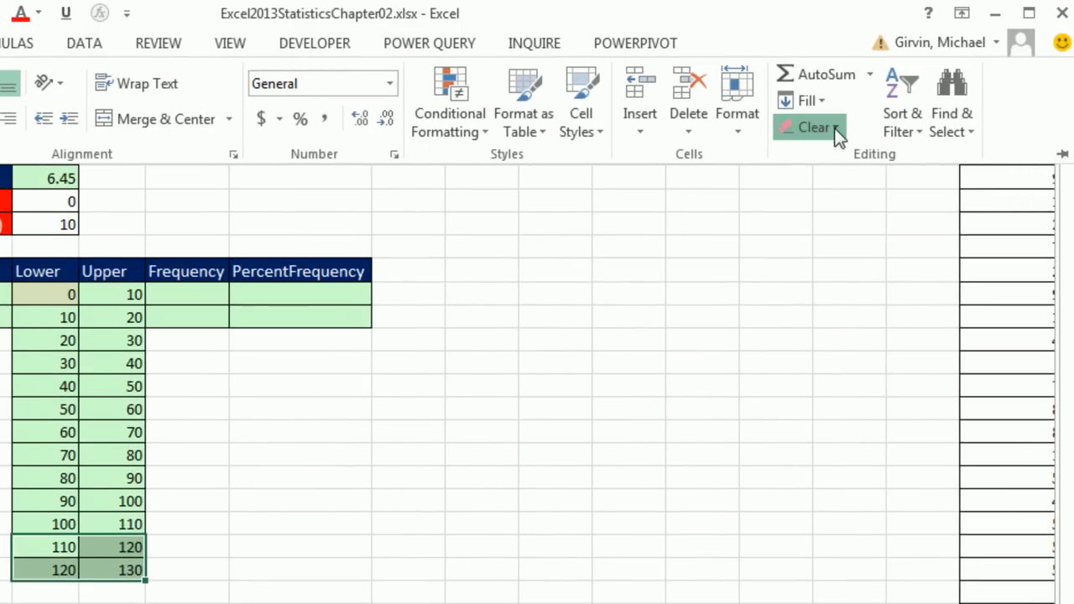
{"action": "left_click", "coordinate": [834, 127]}
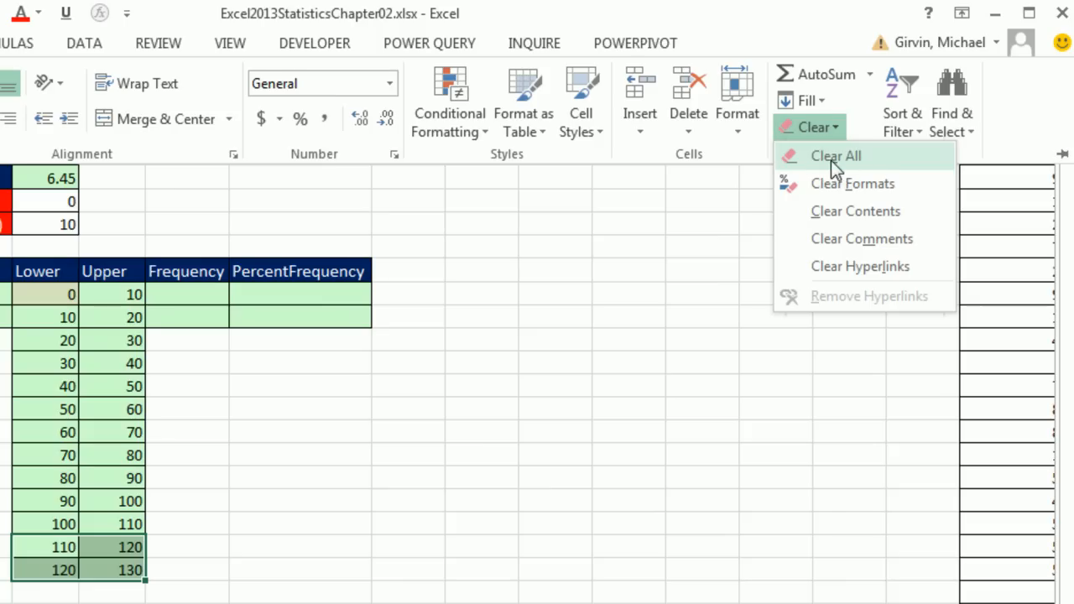
{"action": "left_click", "coordinate": [836, 156]}
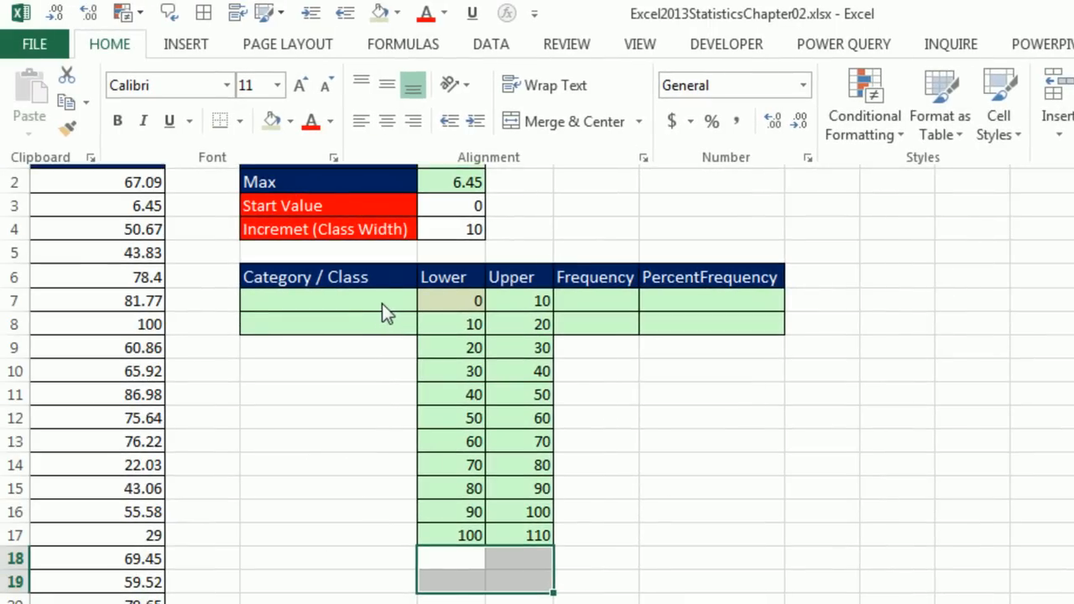
Enter =D7&" up to "&E7 in C7 as the class label and fill it down to C17.
{"action": "left_click", "coordinate": [382, 304]}
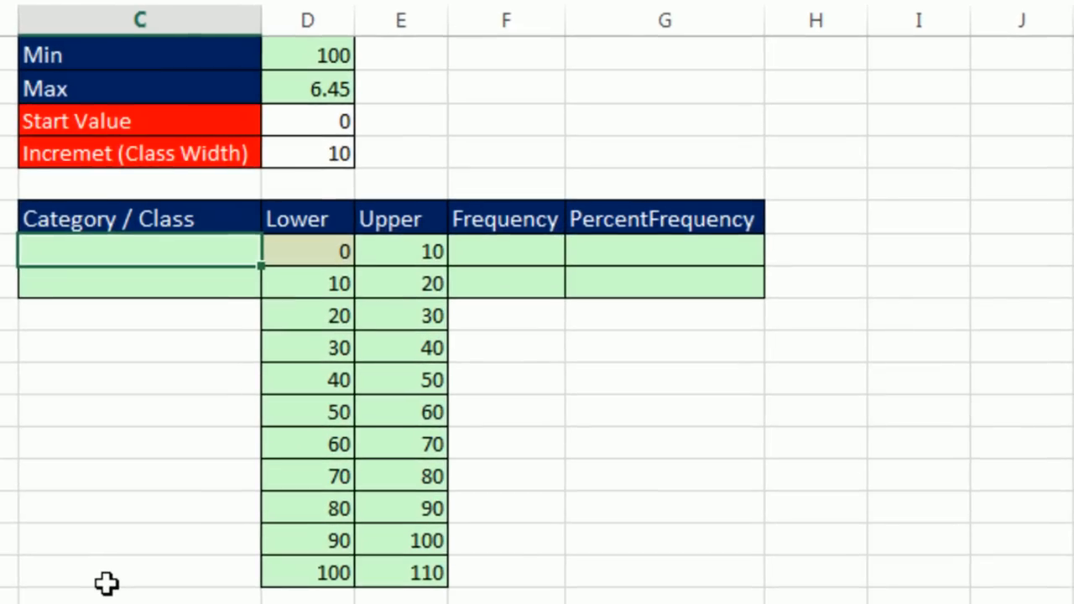
{"action": "type", "text": "="}
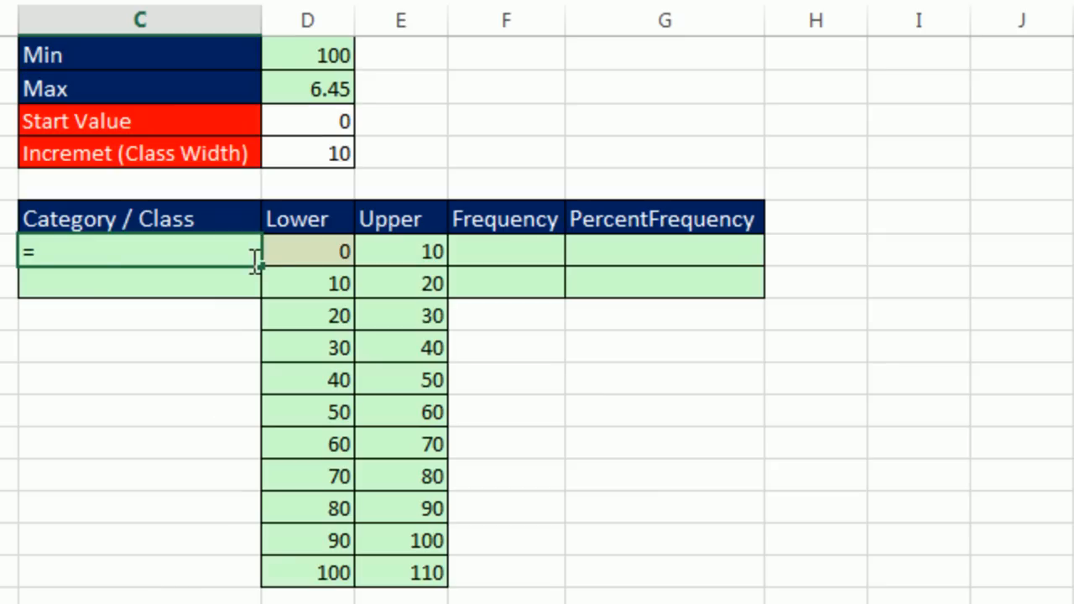
{"action": "left_click", "coordinate": [311, 252]}
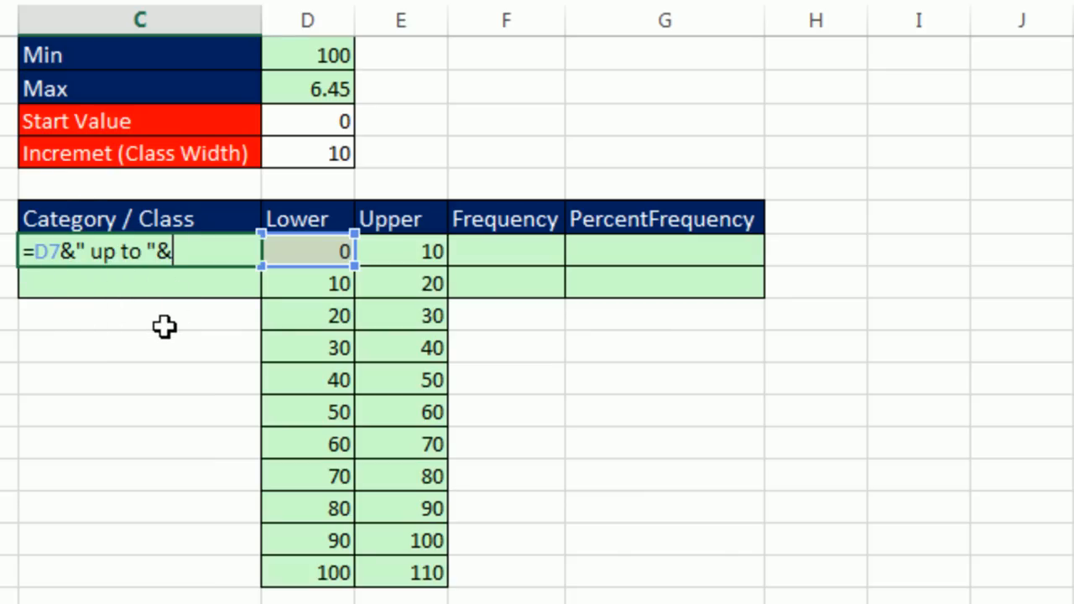
{"action": "left_click", "coordinate": [383, 260]}
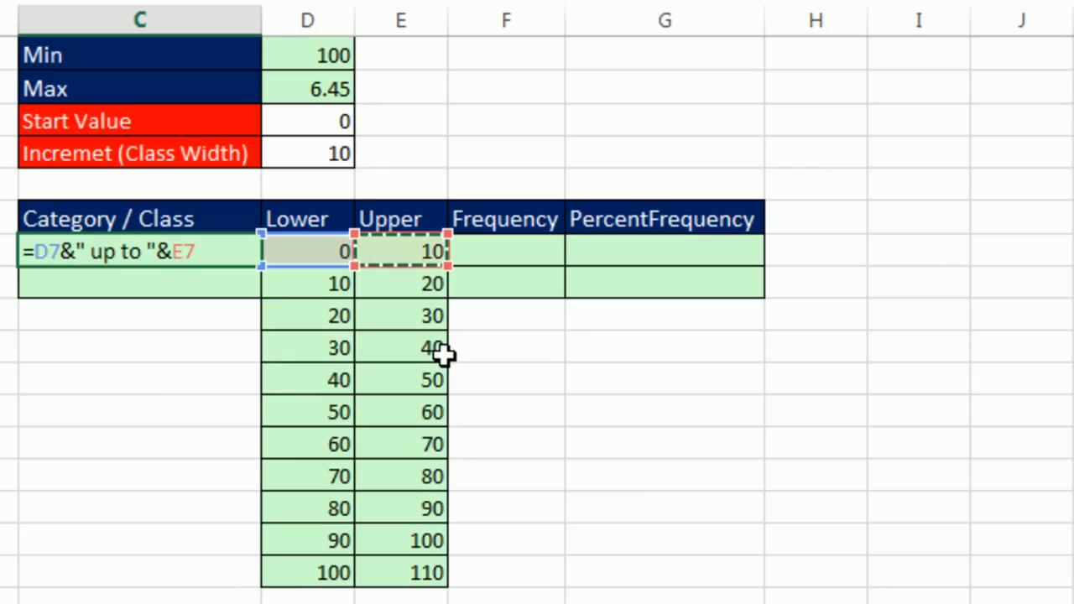
{"action": "key", "text": "ctrl+Return"}
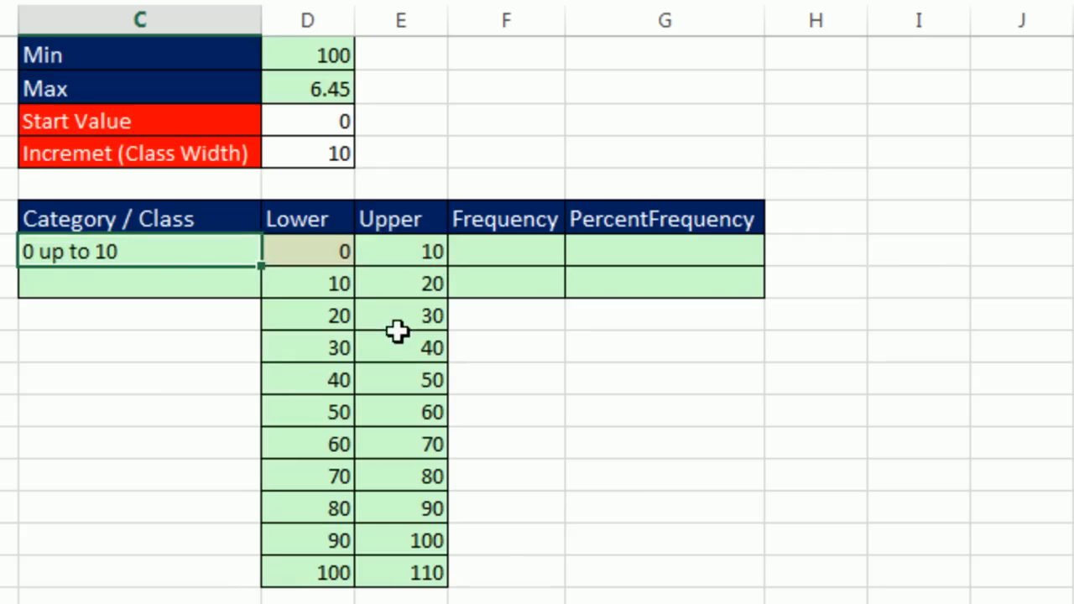
{"action": "left_click_drag", "start_coordinate": [265, 266], "coordinate": [268, 589]}
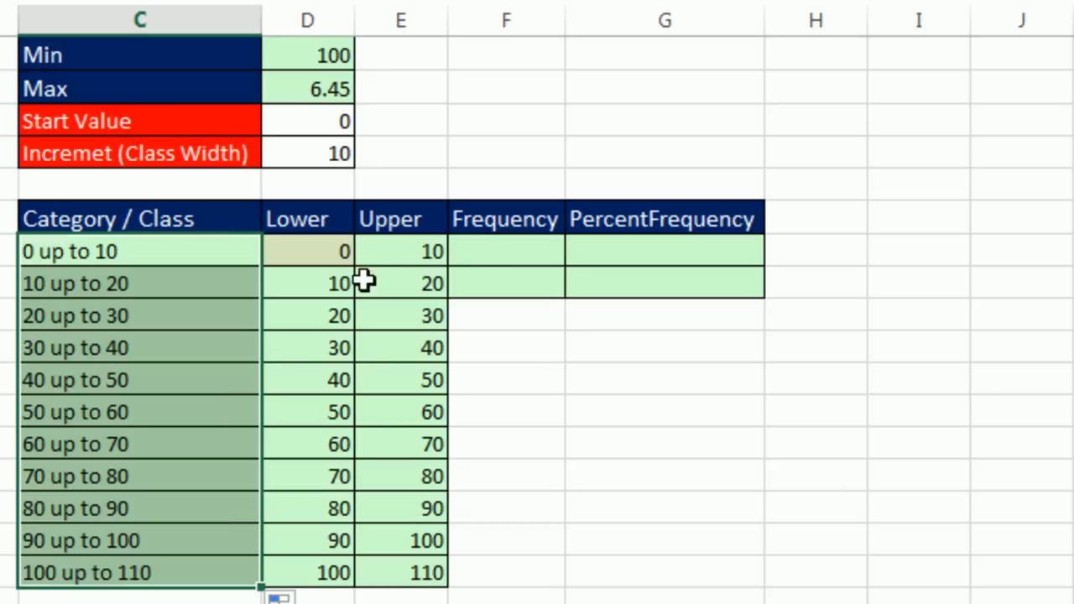
Begin a COUNTIFS formula in F7 with the absolute range $A$2:$A$29 and the first criterion ">="&D7.
{"action": "left_click", "coordinate": [488, 253]}
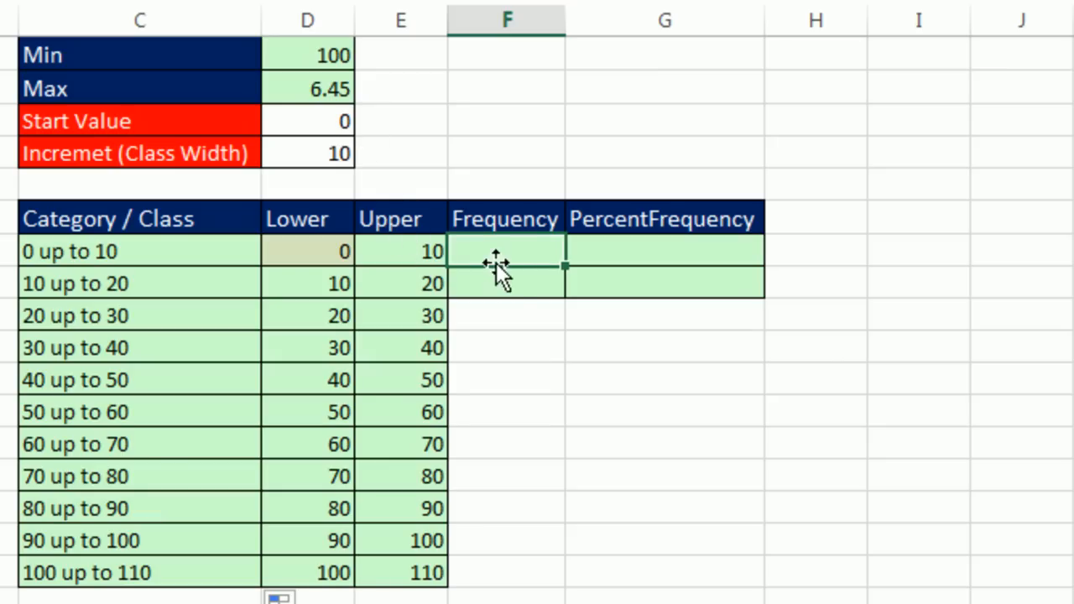
{"action": "type", "text": "=countif"}
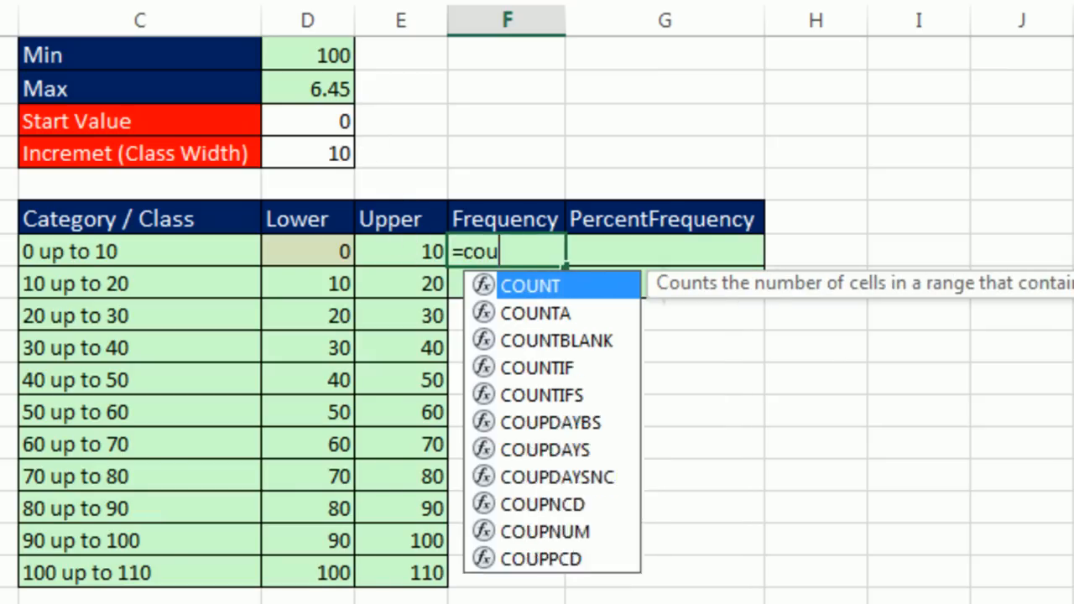
{"action": "type", "text": "s"}
{"action": "key", "text": "Tab"}
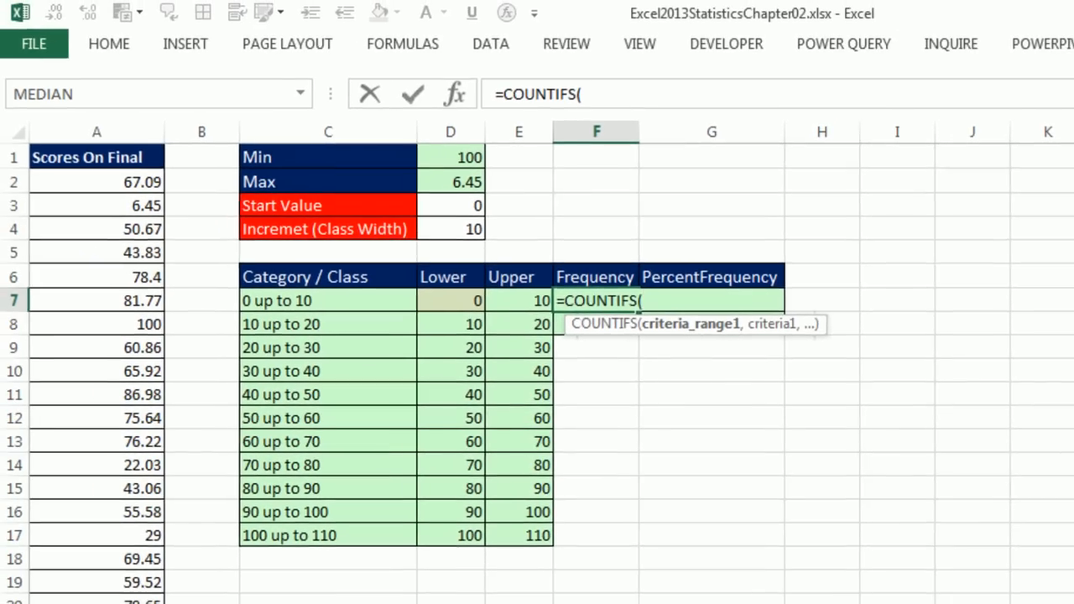
{"action": "left_click", "coordinate": [90, 183]}
{"action": "key", "text": "ctrl+shift+Down"}
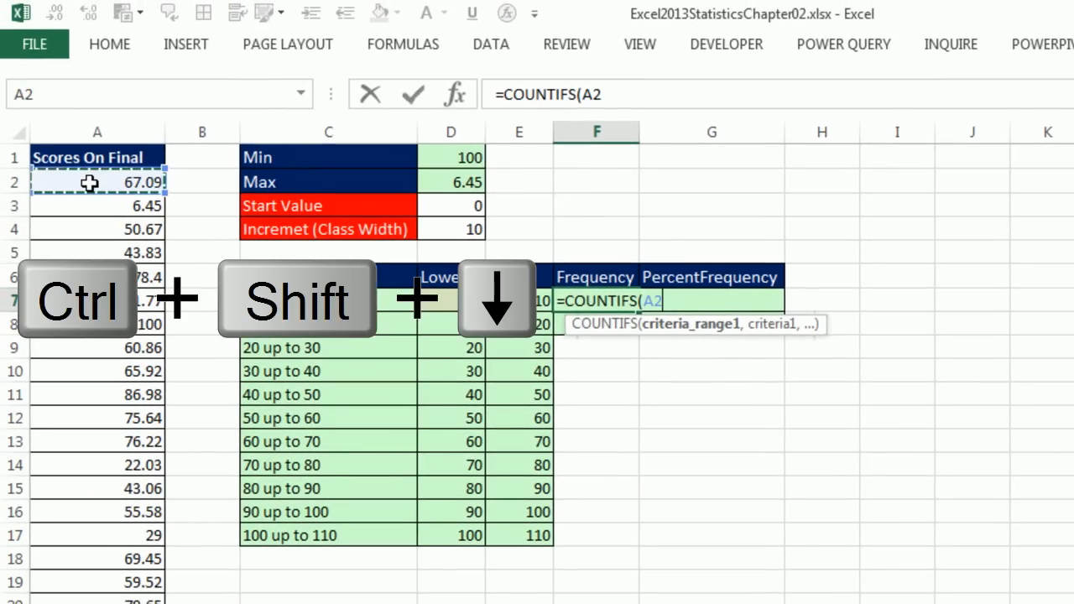
{"action": "key", "text": "F4"}
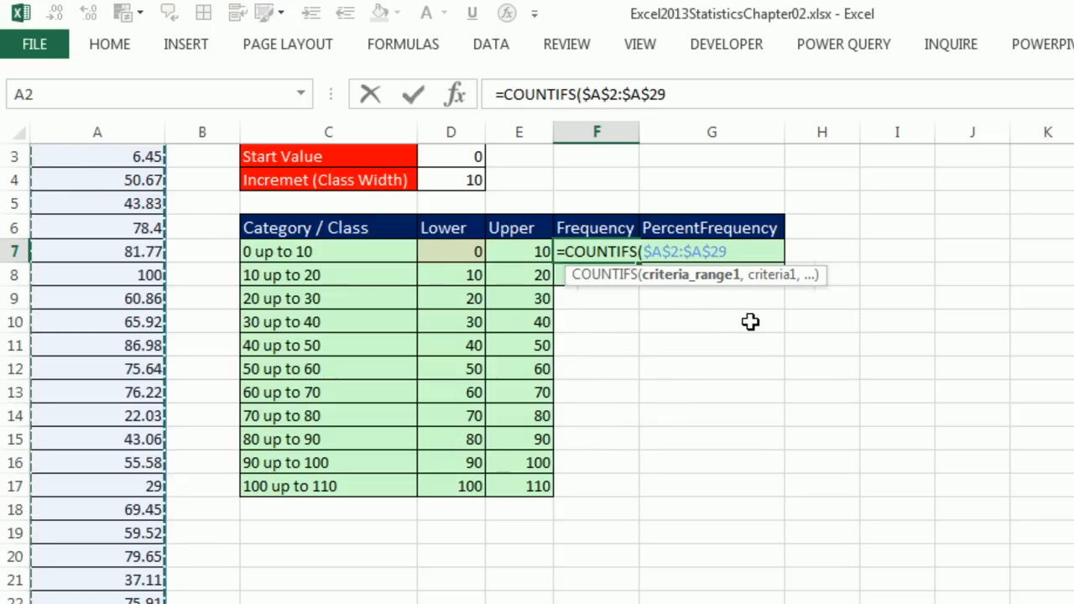
{"action": "type", "text": ",\">=\"&"}
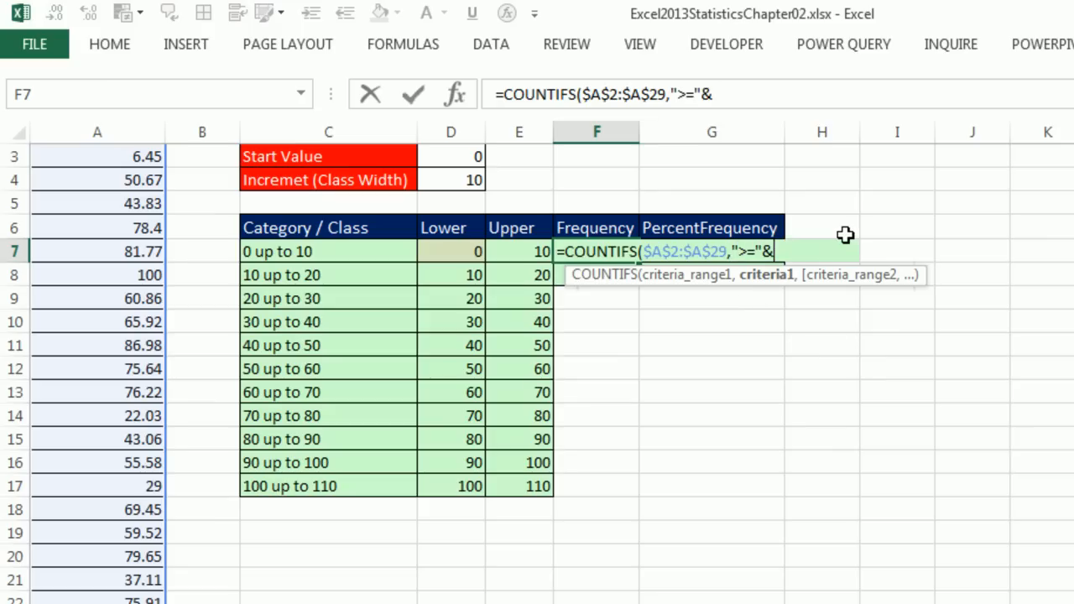
{"action": "left_click", "coordinate": [475, 253]}
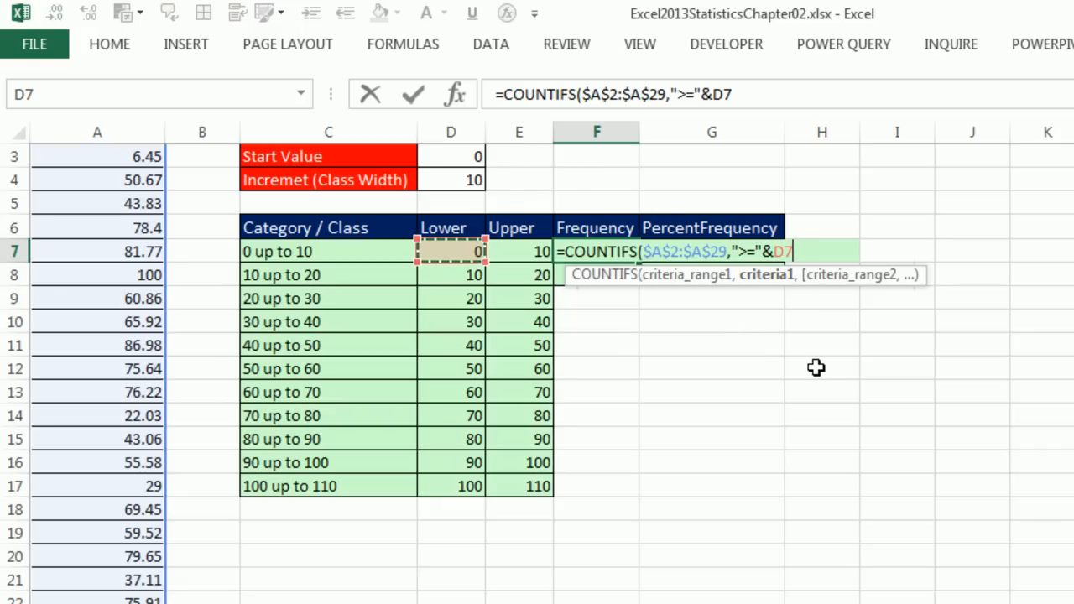
{"action": "type", "text": ","}
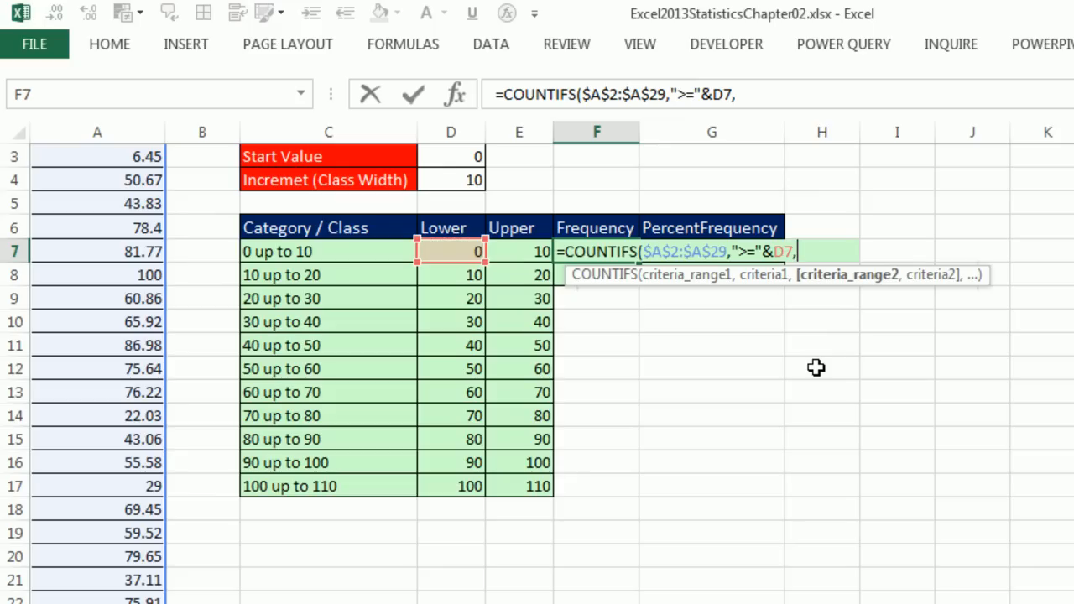
Complete the F7 formula with $A$2:$A$29 again and the criterion "<"&E7, and fill it down to F17.
{"action": "left_click", "coordinate": [696, 277]}
{"action": "key", "text": "ctrl+c"}
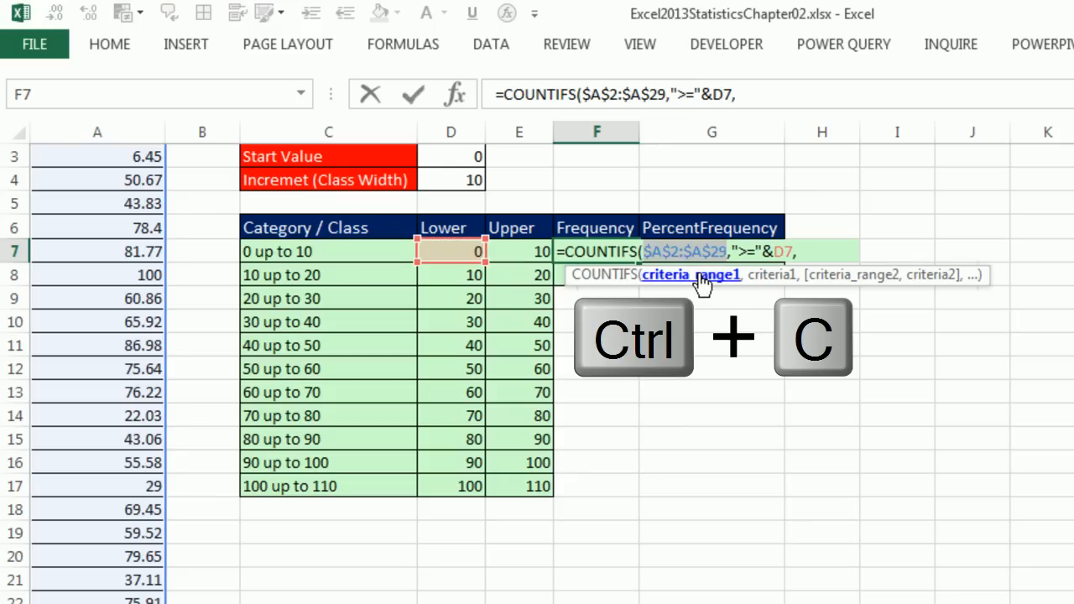
{"action": "left_click", "coordinate": [826, 277]}
{"action": "key", "text": "ctrl+v"}
{"action": "key", "text": "ctrl+v"}
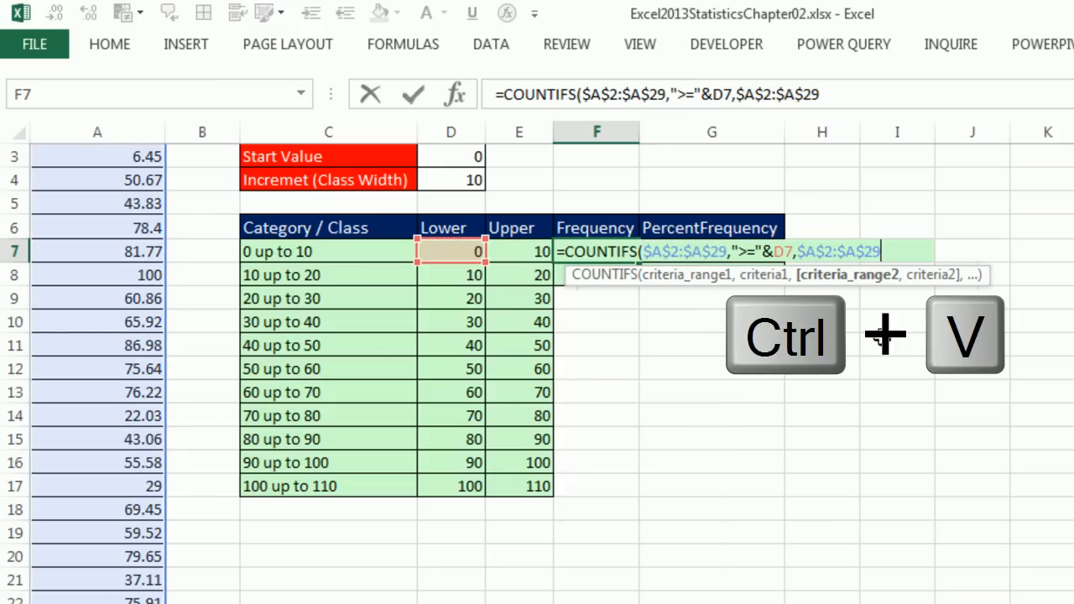
{"action": "type", "text": ",\"<\"&"}
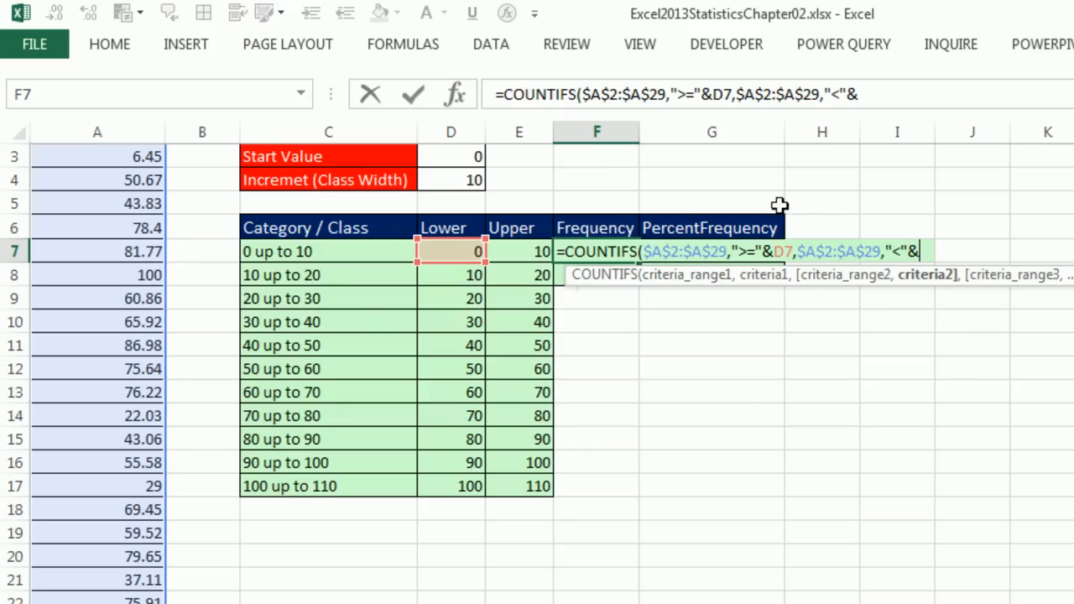
{"action": "left_click", "coordinate": [537, 250]}
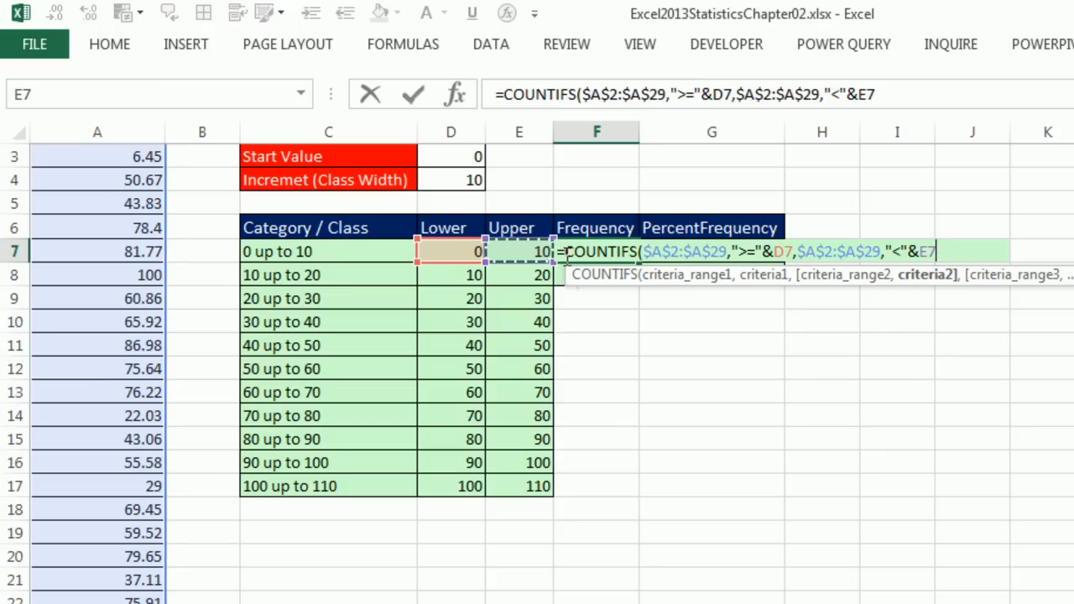
{"action": "type", "text": ")"}
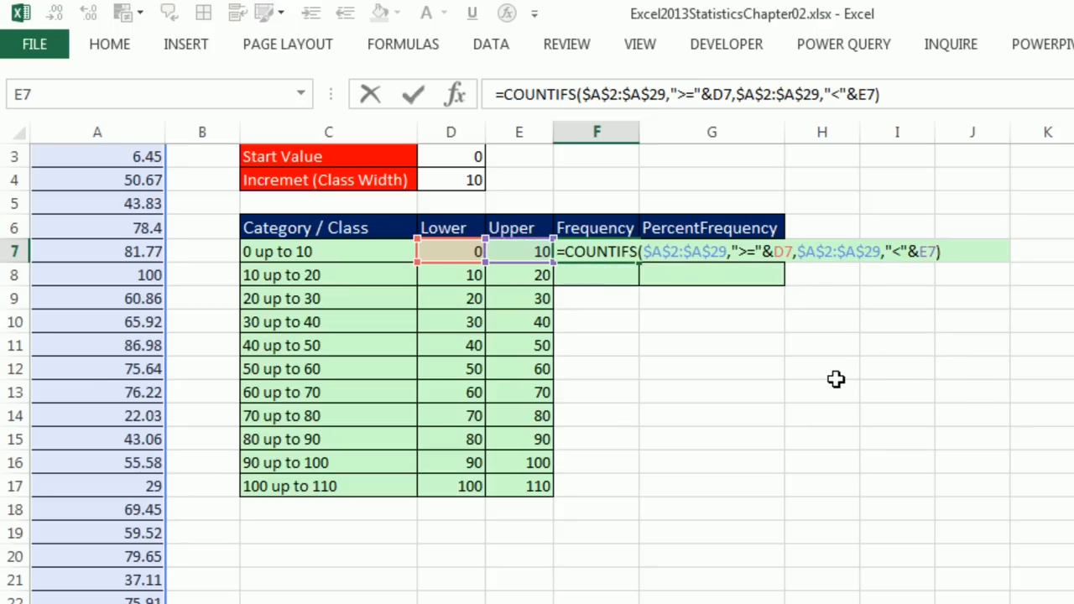
{"action": "key", "text": "ctrl+Return"}
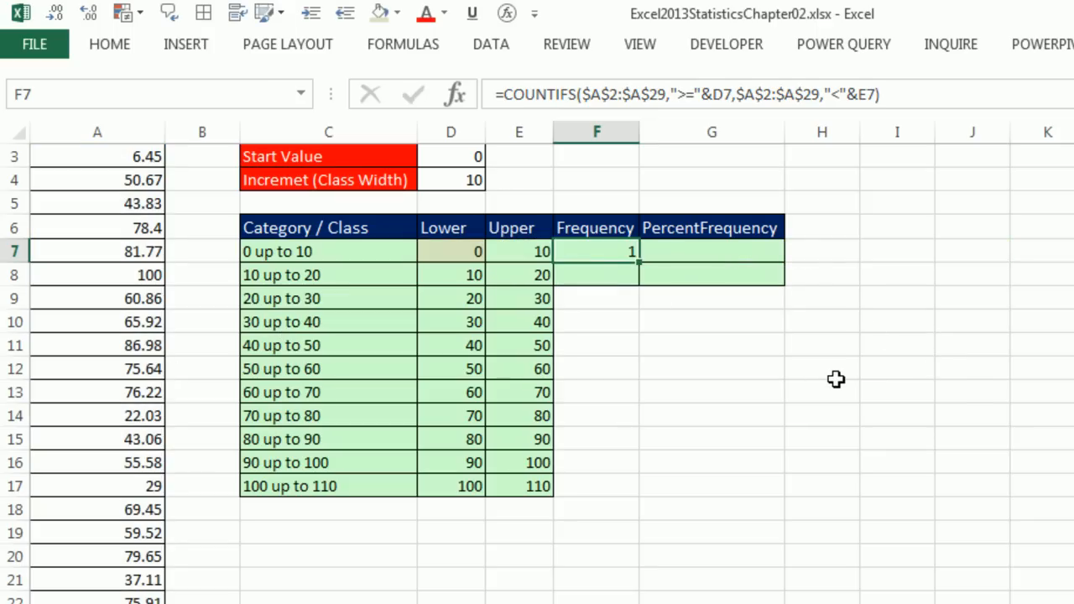
{"action": "double_click", "coordinate": [638, 263]}
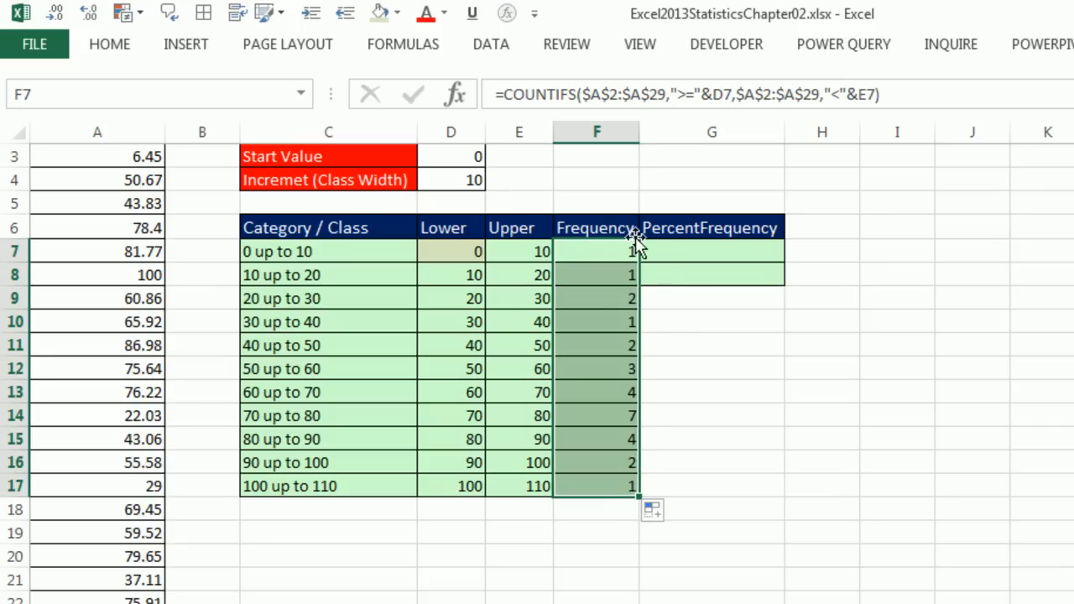
Label E18 as Total and sum the frequencies in F18 with =SUM(F7:F17).
{"action": "left_click", "coordinate": [689, 249]}
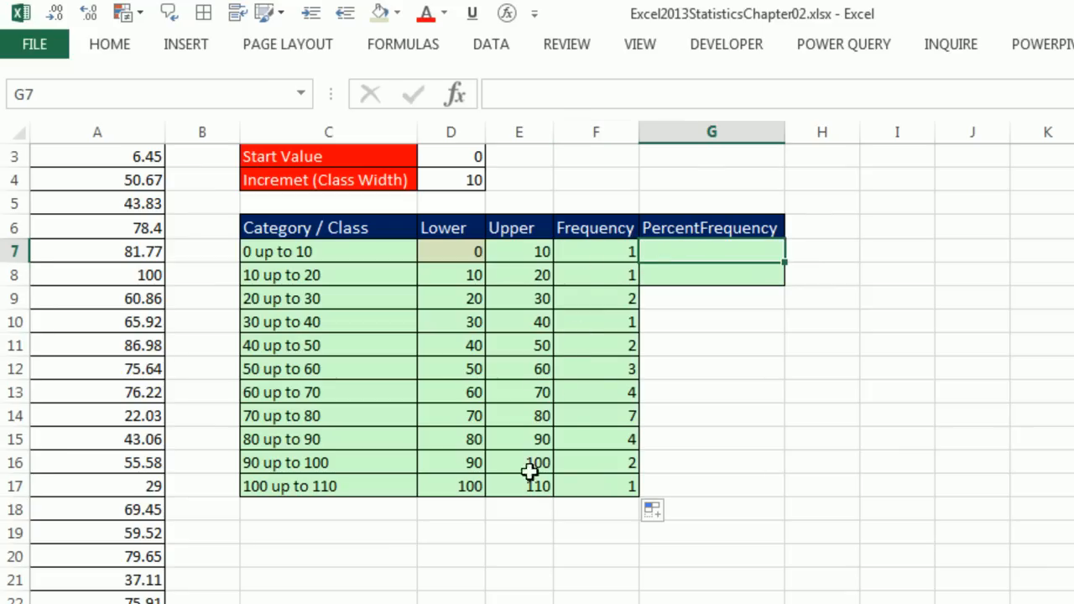
{"action": "left_click", "coordinate": [541, 506]}
{"action": "type", "text": "Total"}
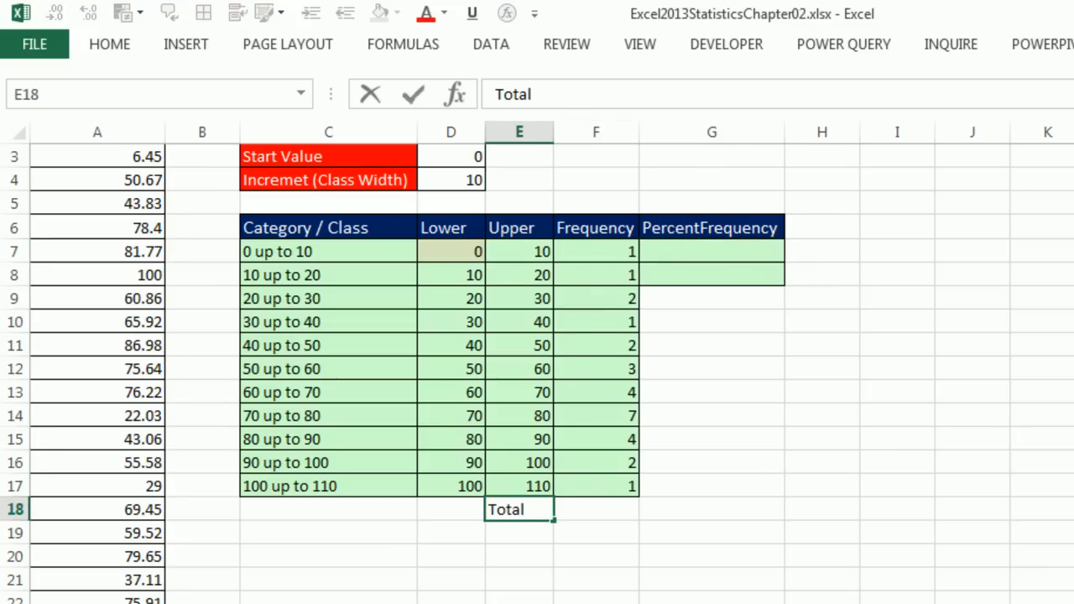
{"action": "key", "text": "Tab"}
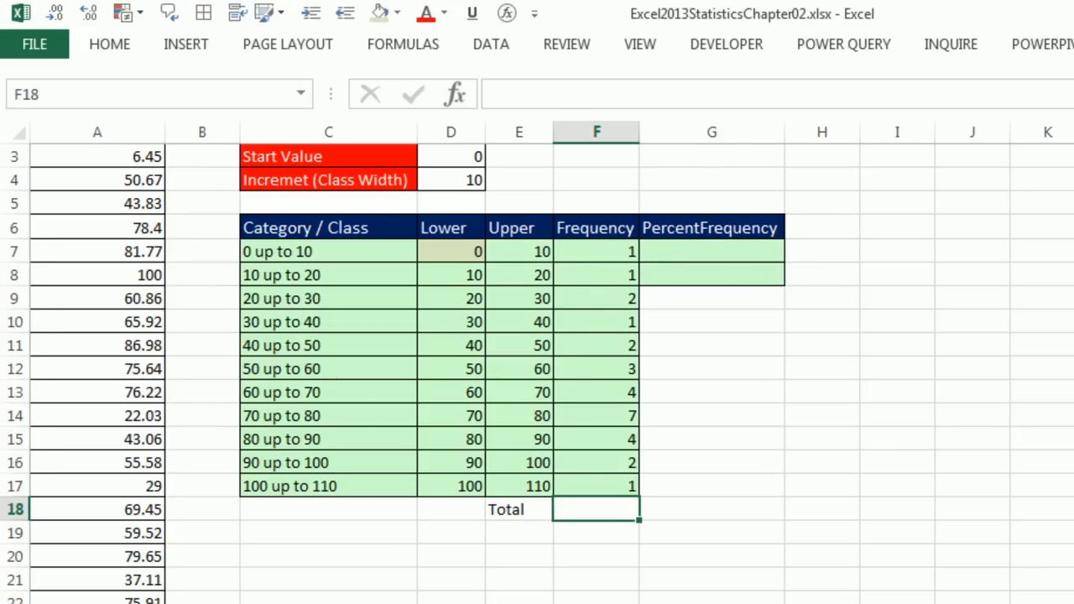
{"action": "key", "text": "alt+equal"}
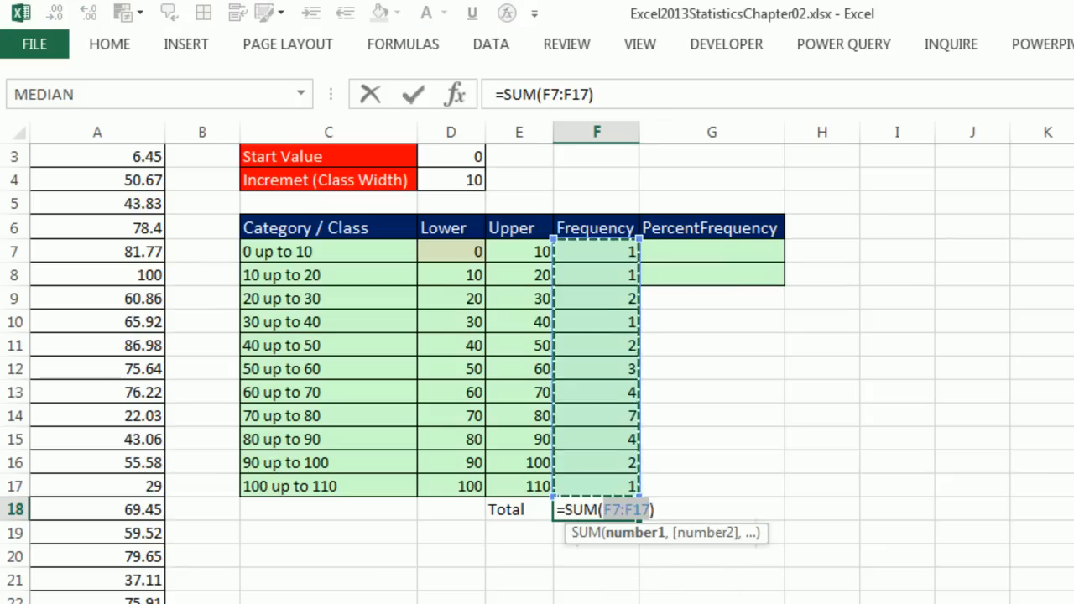
{"action": "key", "text": "Return"}
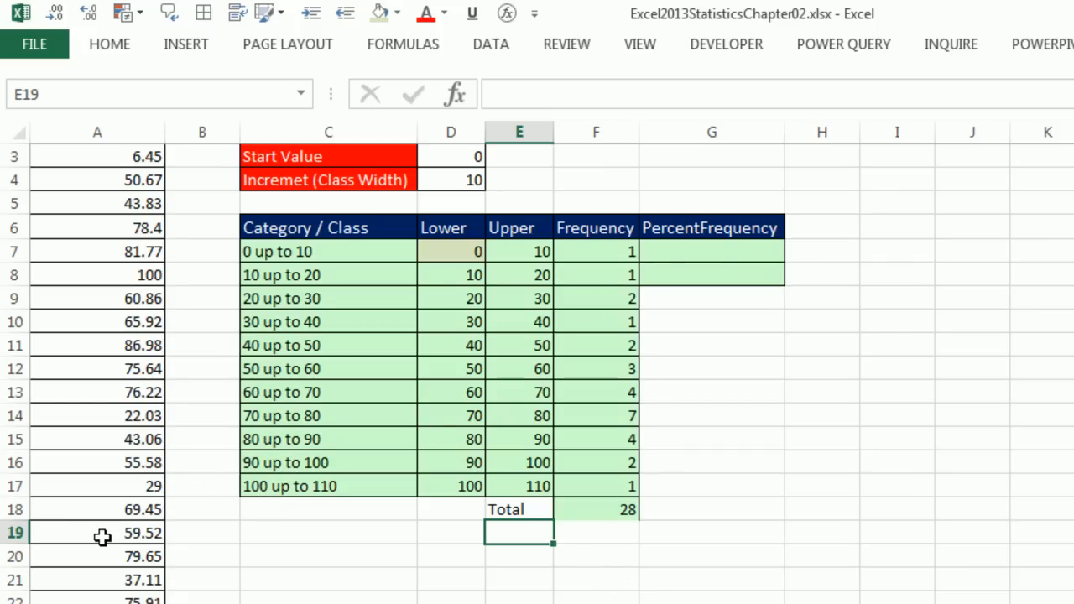
Give the total row E18:G18 thin outline and inside borders, a thick top line and a double bottom line, and make it bold.
{"action": "left_click_drag", "start_coordinate": [528, 510], "coordinate": [703, 520]}
{"action": "key", "text": "ctrl+1"}
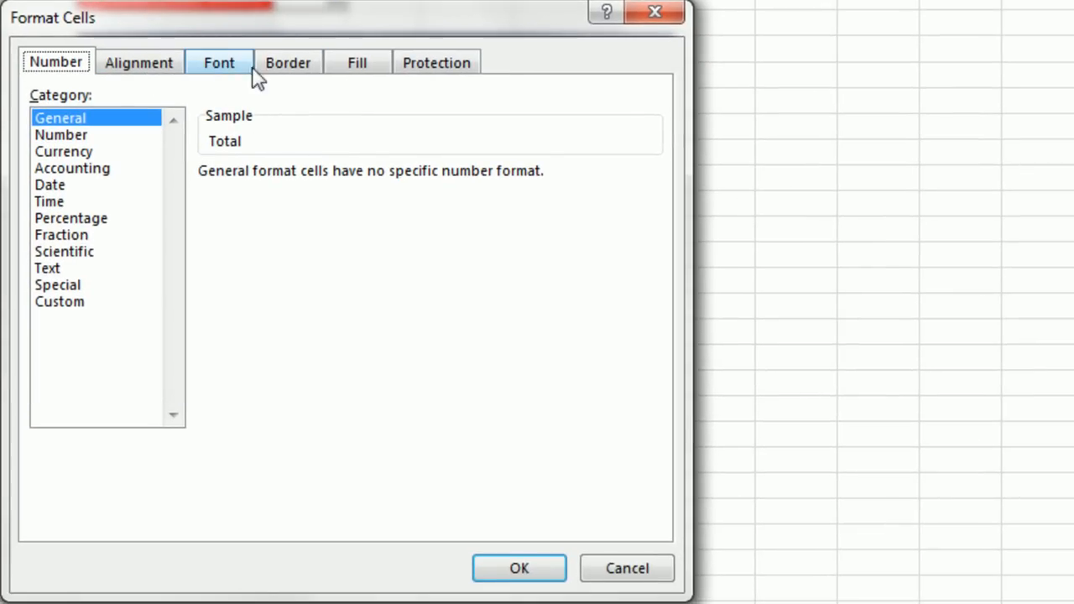
{"action": "left_click", "coordinate": [312, 73]}
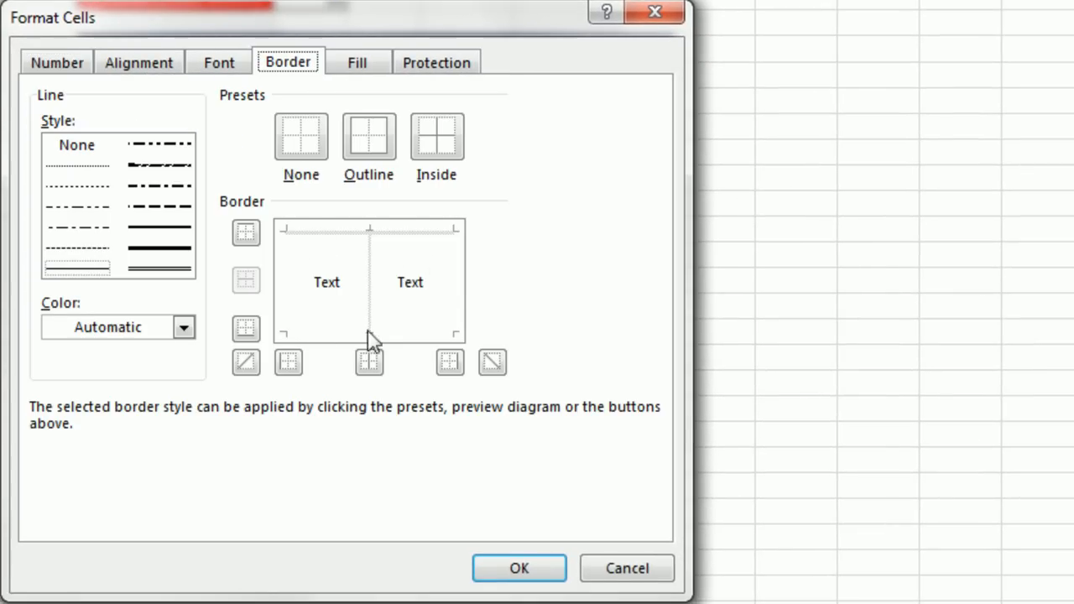
{"action": "left_click", "coordinate": [374, 147]}
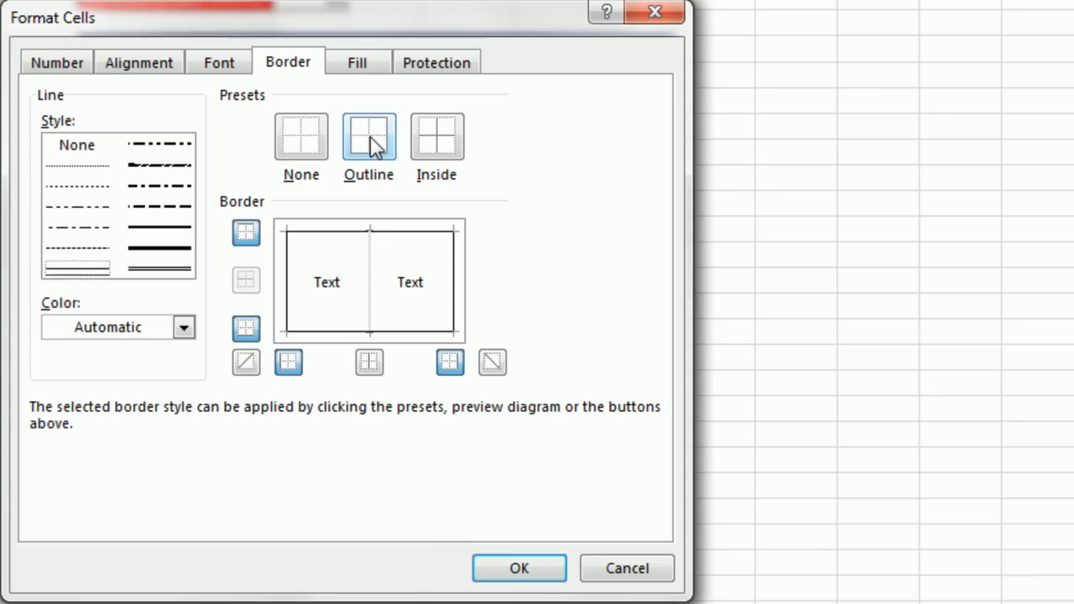
{"action": "left_click", "coordinate": [445, 150]}
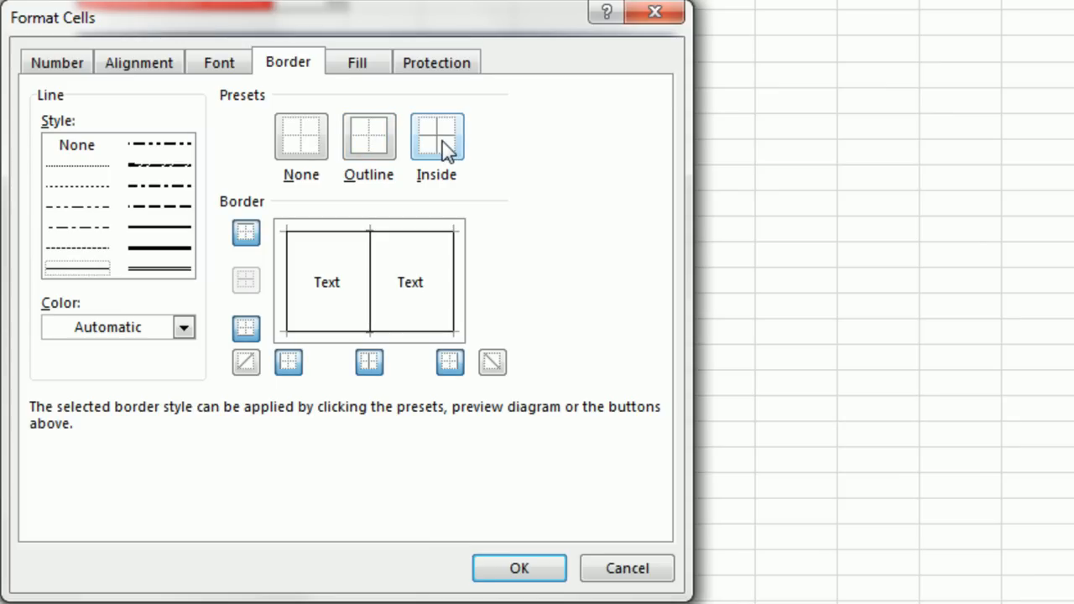
{"action": "left_click", "coordinate": [161, 228]}
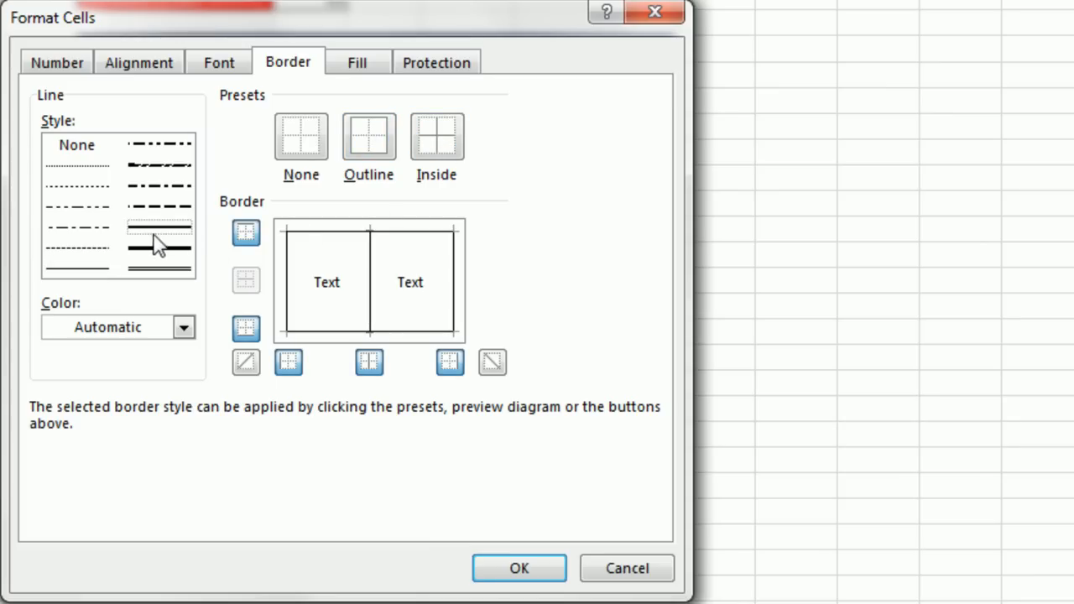
{"action": "left_click", "coordinate": [332, 237]}
{"action": "left_click", "coordinate": [334, 332]}
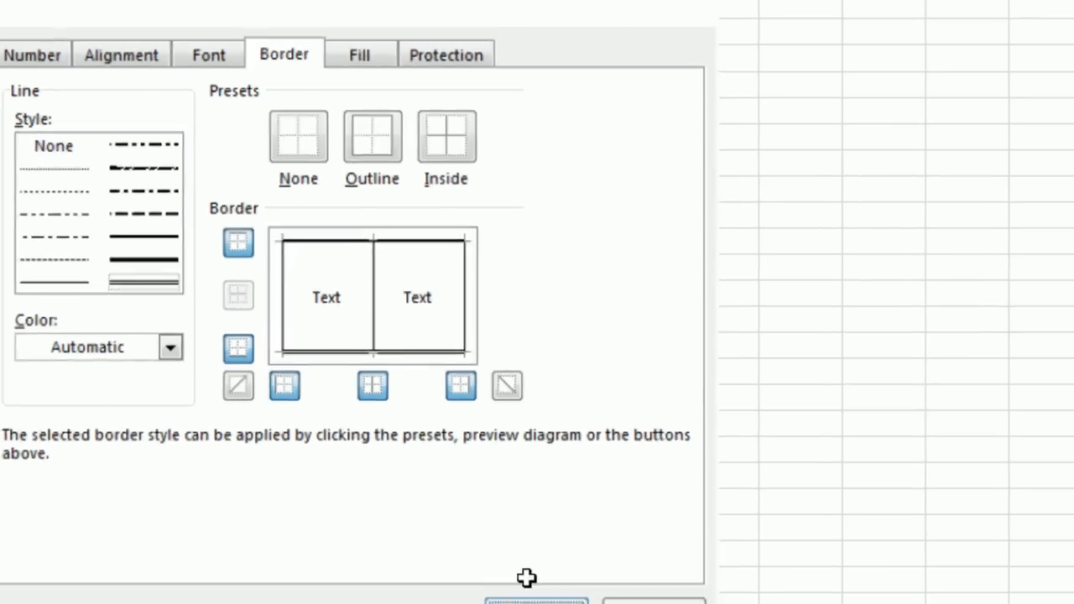
{"action": "left_click", "coordinate": [522, 568]}
{"action": "key", "text": "ctrl+b"}
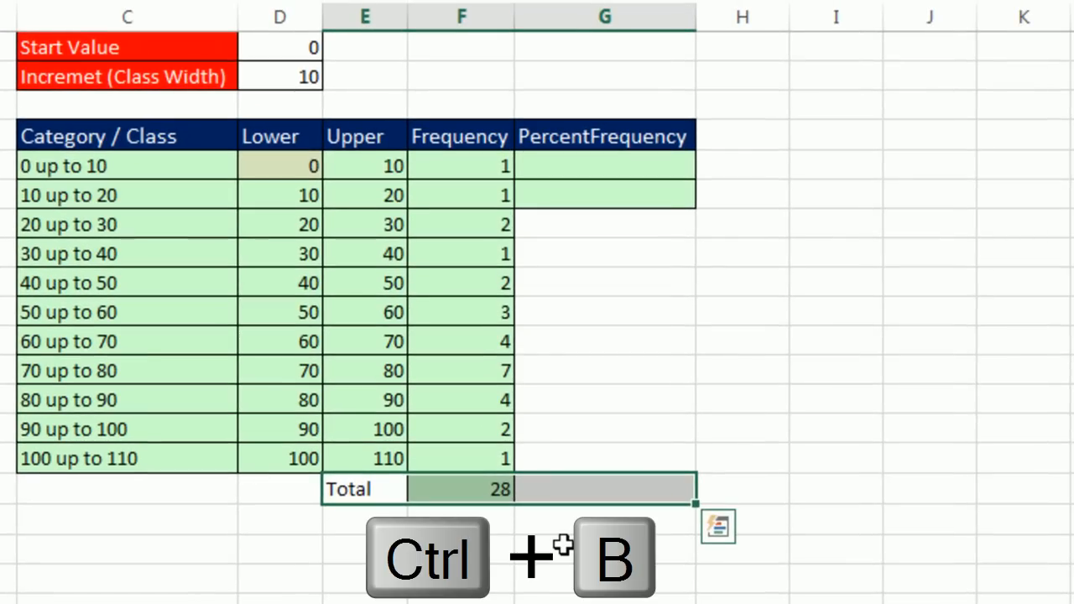
{"action": "left_click", "coordinate": [436, 581]}
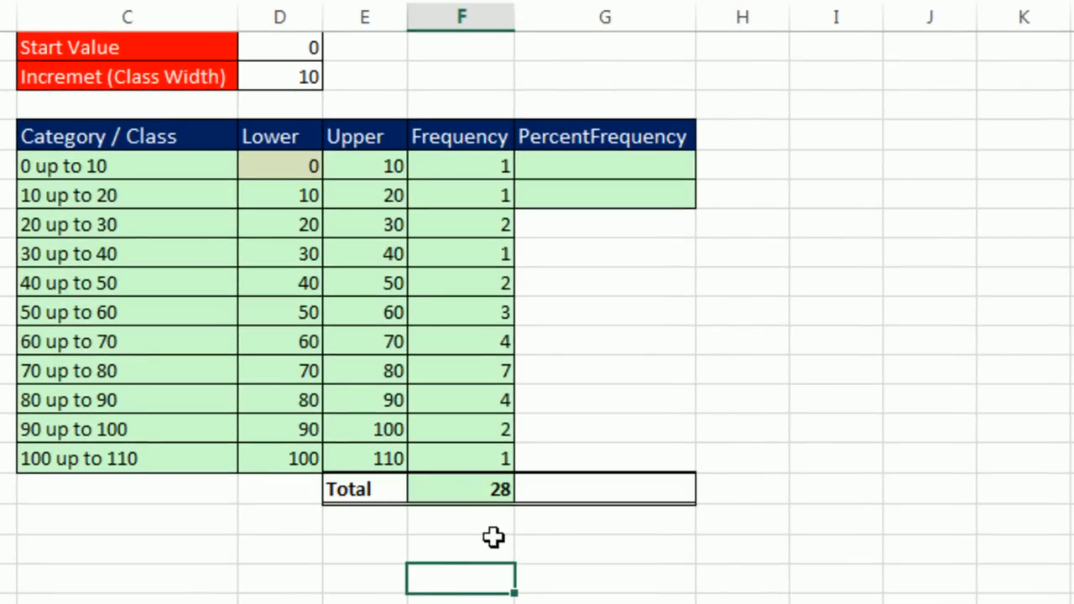
Enter the percent frequency formula =F7/$F$18 in G7 and fill it down to G17.
{"action": "left_click", "coordinate": [568, 168]}
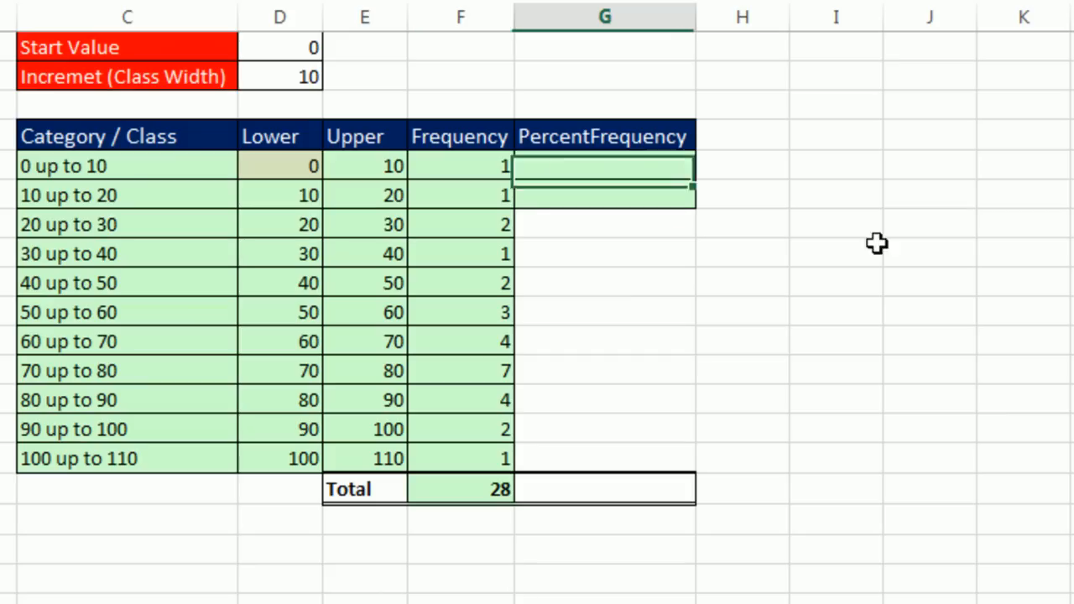
{"action": "type", "text": "="}
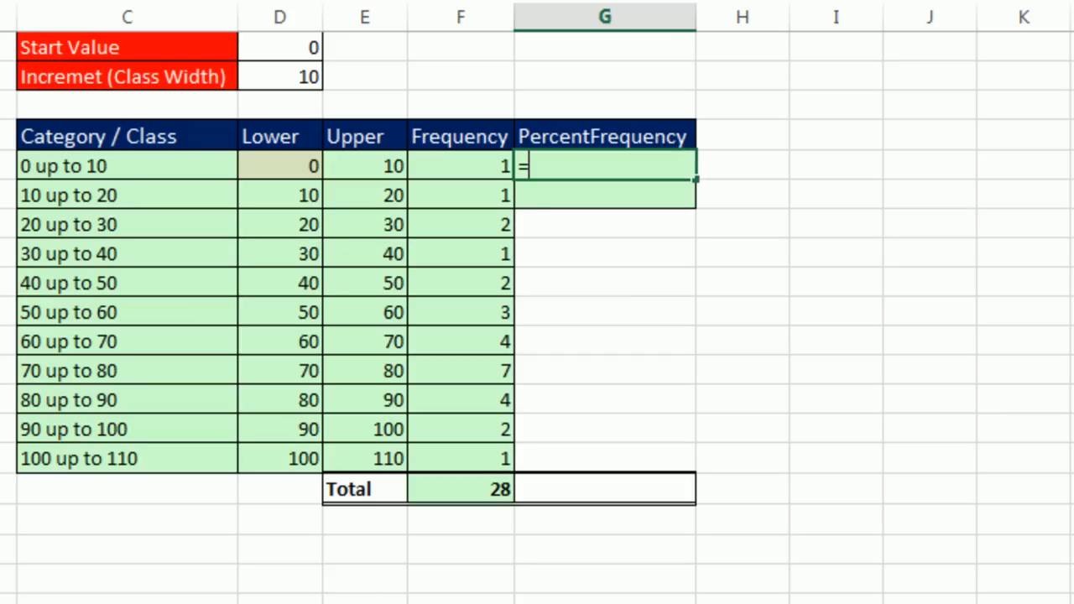
{"action": "key", "text": "Left"}
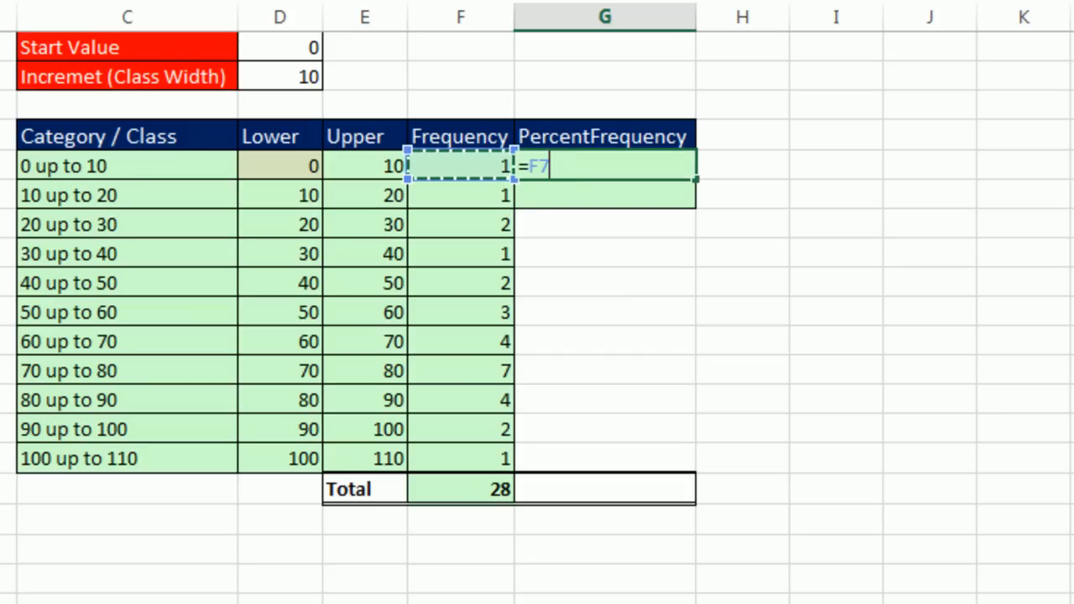
{"action": "type", "text": "/"}
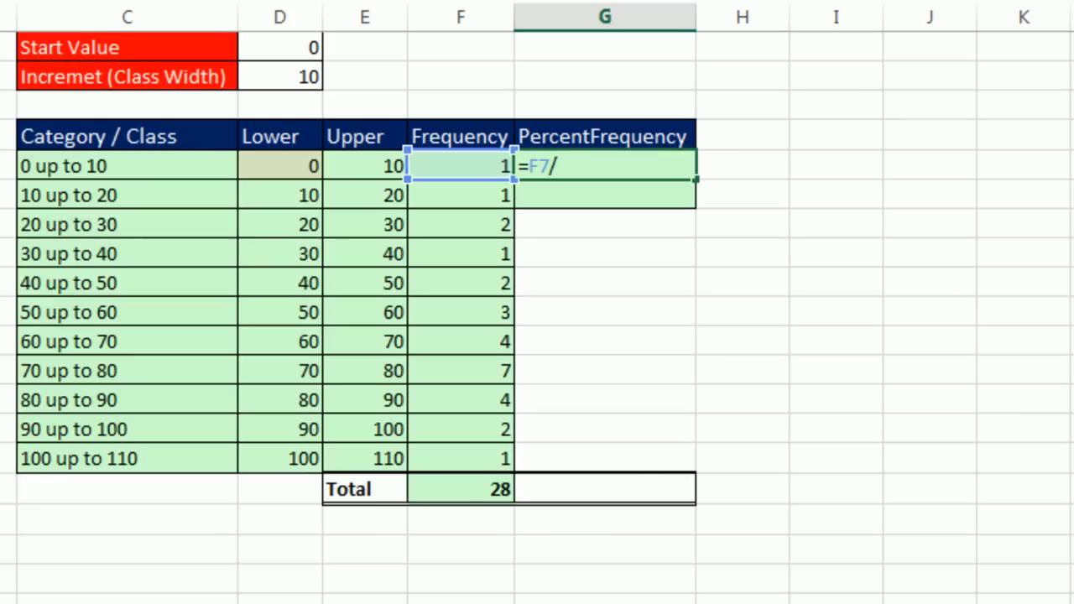
{"action": "left_click", "coordinate": [466, 487]}
{"action": "key", "text": "F4"}
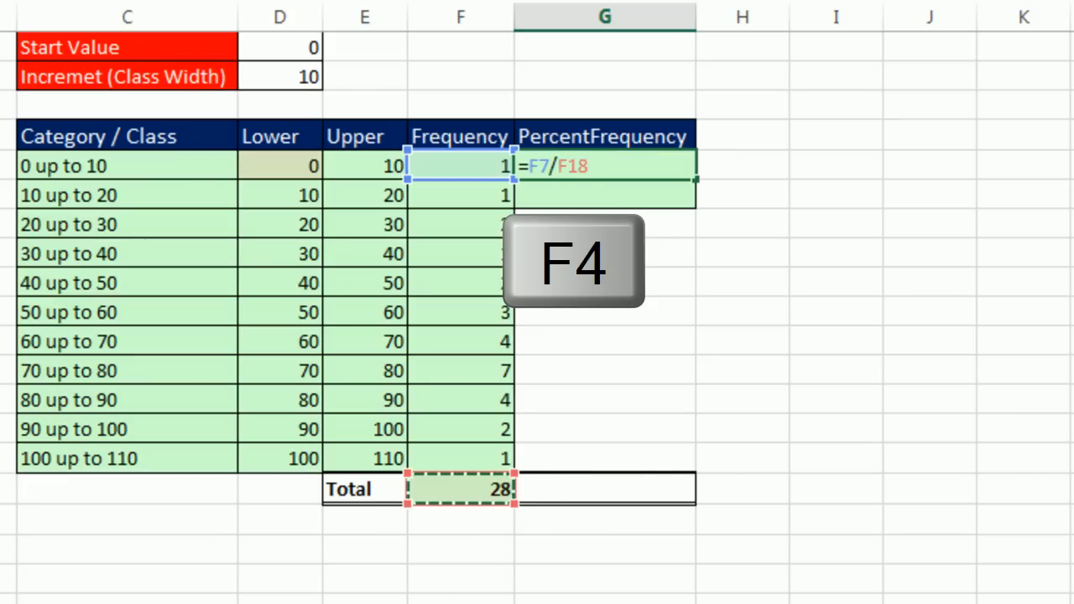
{"action": "key", "text": "ctrl+Return"}
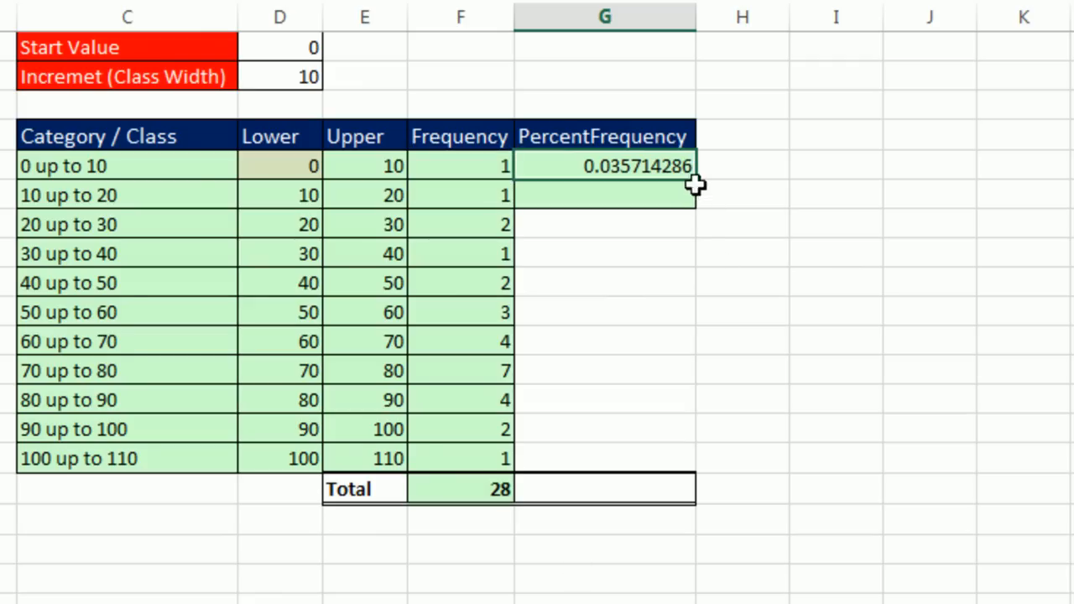
{"action": "left_click_drag", "start_coordinate": [699, 182], "coordinate": [696, 283]}
{"action": "left_click_drag", "start_coordinate": [694, 390], "coordinate": [683, 467]}
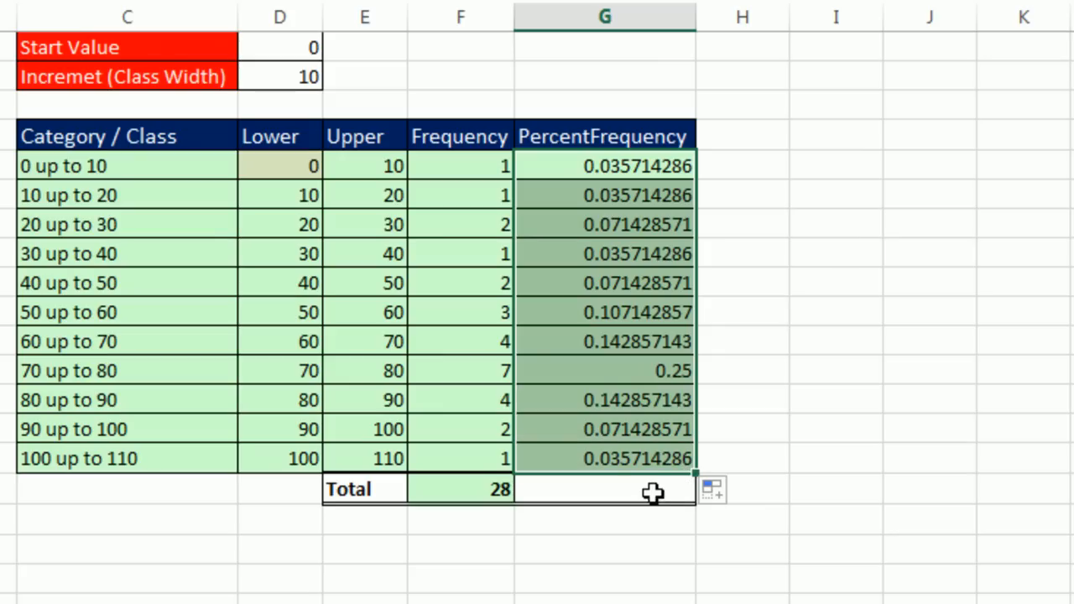
Total the percent frequencies in G18 with =SUM(G7:G17).
{"action": "left_click", "coordinate": [648, 491]}
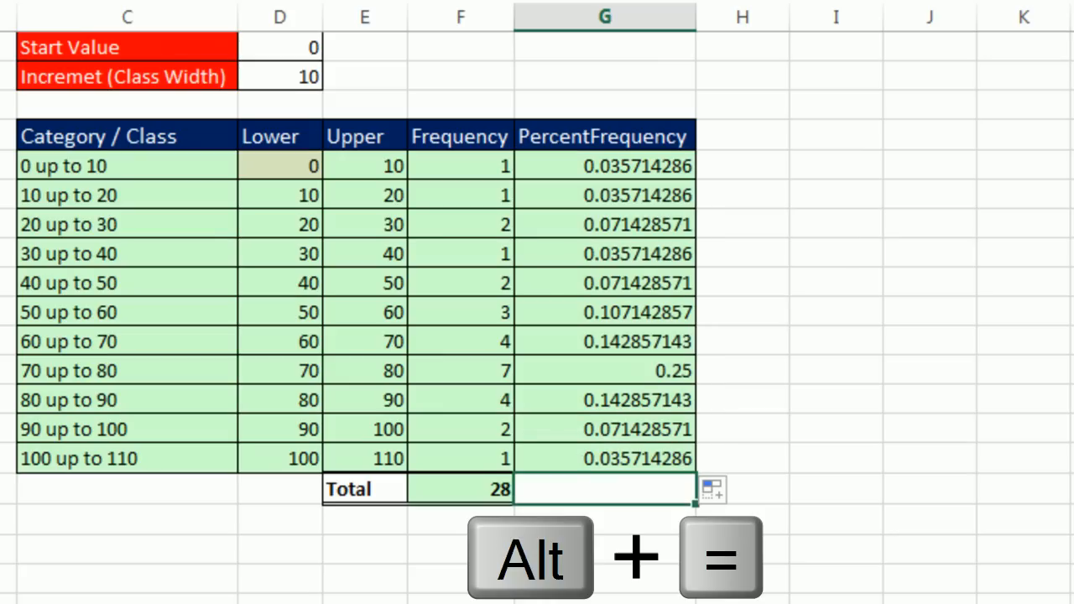
{"action": "key", "text": "alt+equal"}
{"action": "key", "text": "Return"}
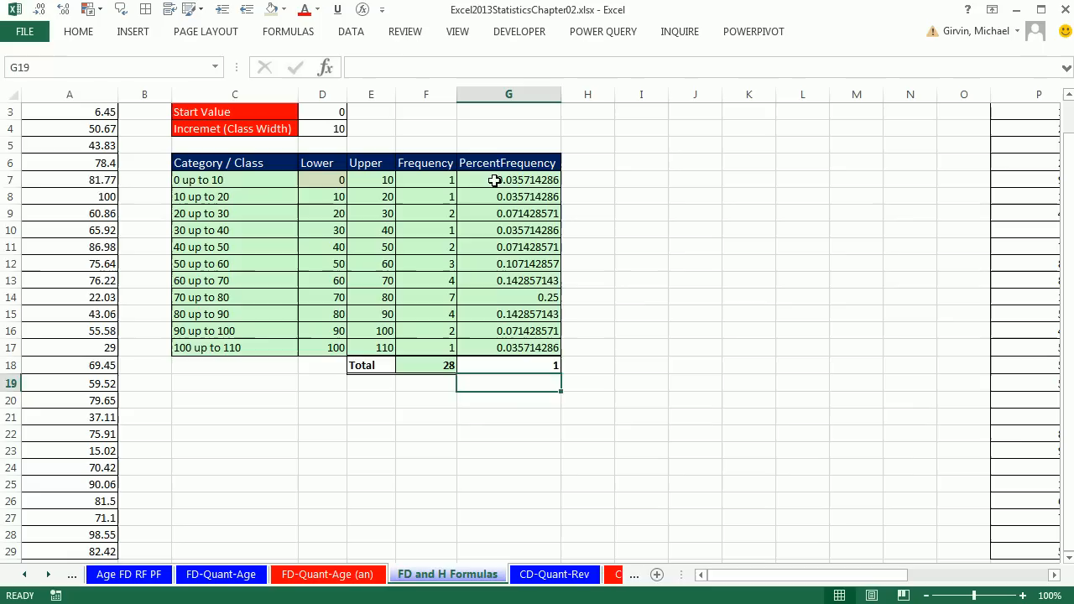
Format the percent frequencies in G7:G17 and their total in G18 with the Percentage number format.
{"action": "left_click_drag", "start_coordinate": [494, 180], "coordinate": [500, 344]}
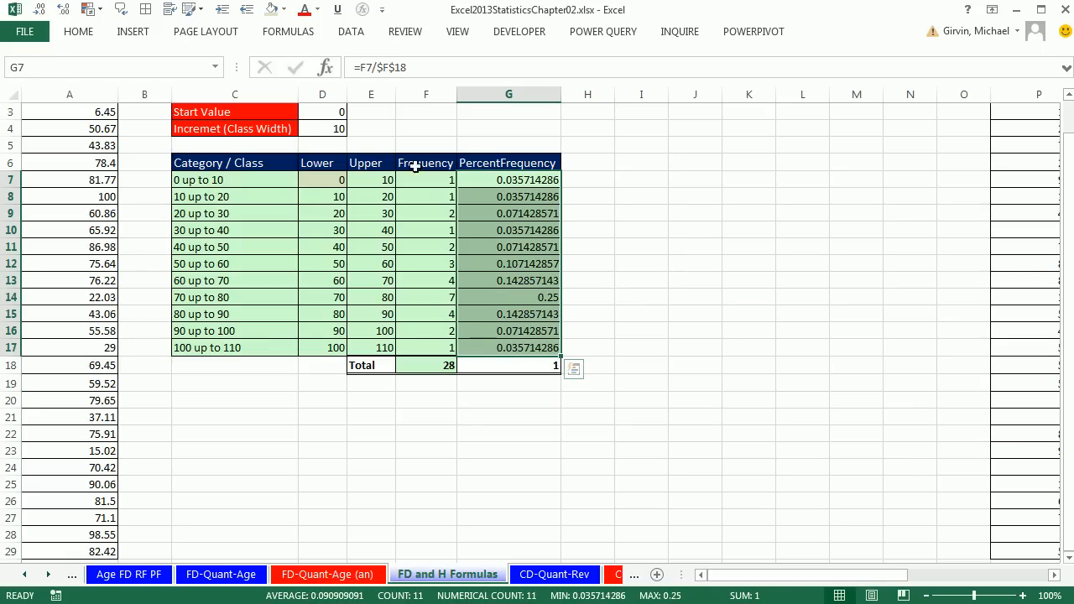
{"action": "left_click", "coordinate": [77, 32]}
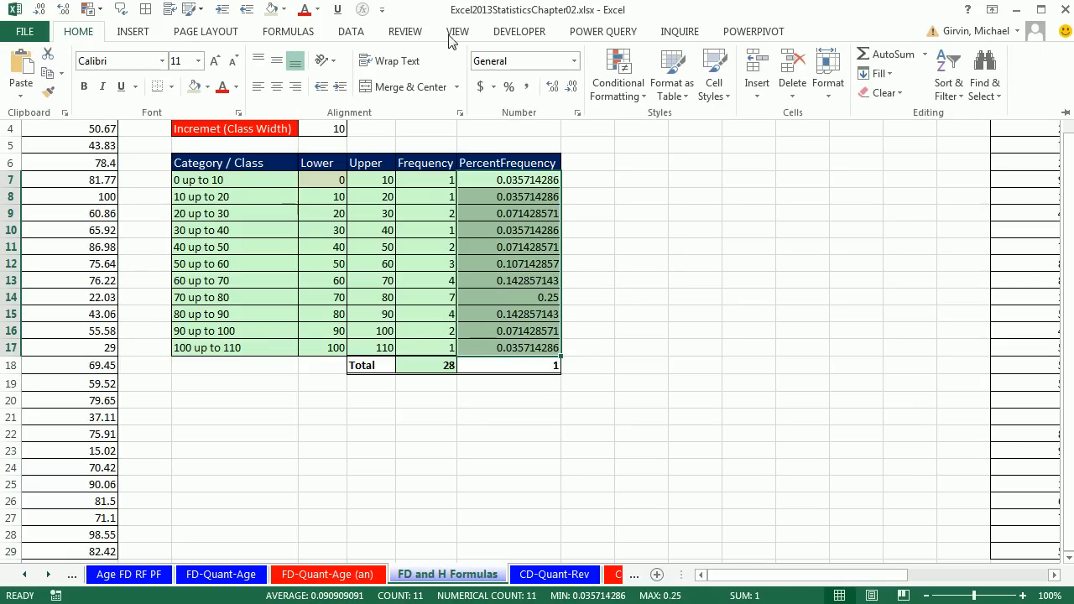
{"action": "left_click", "coordinate": [574, 62]}
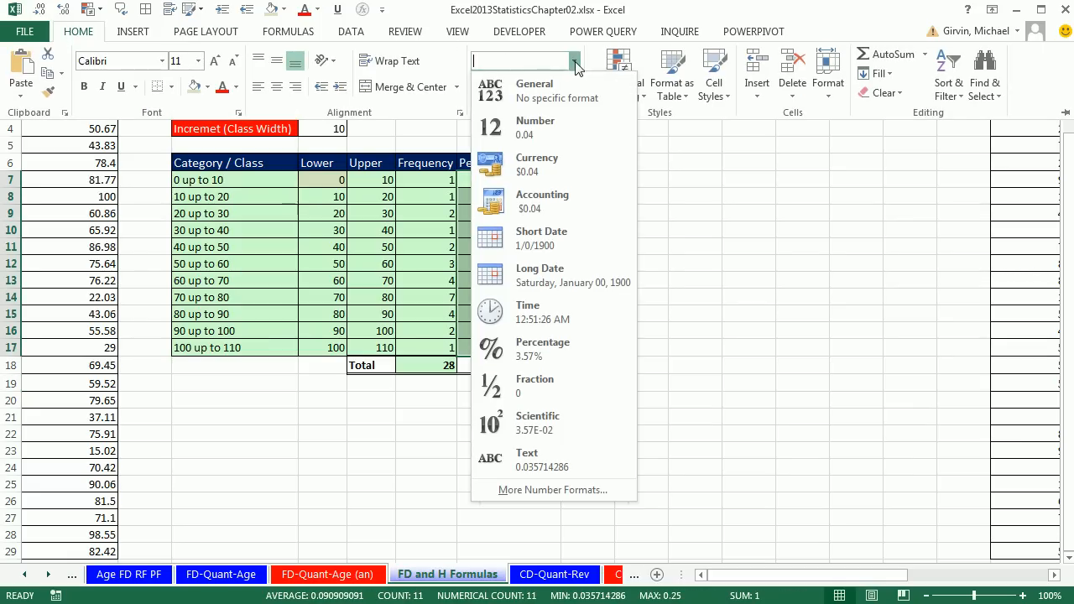
{"action": "left_click", "coordinate": [558, 351]}
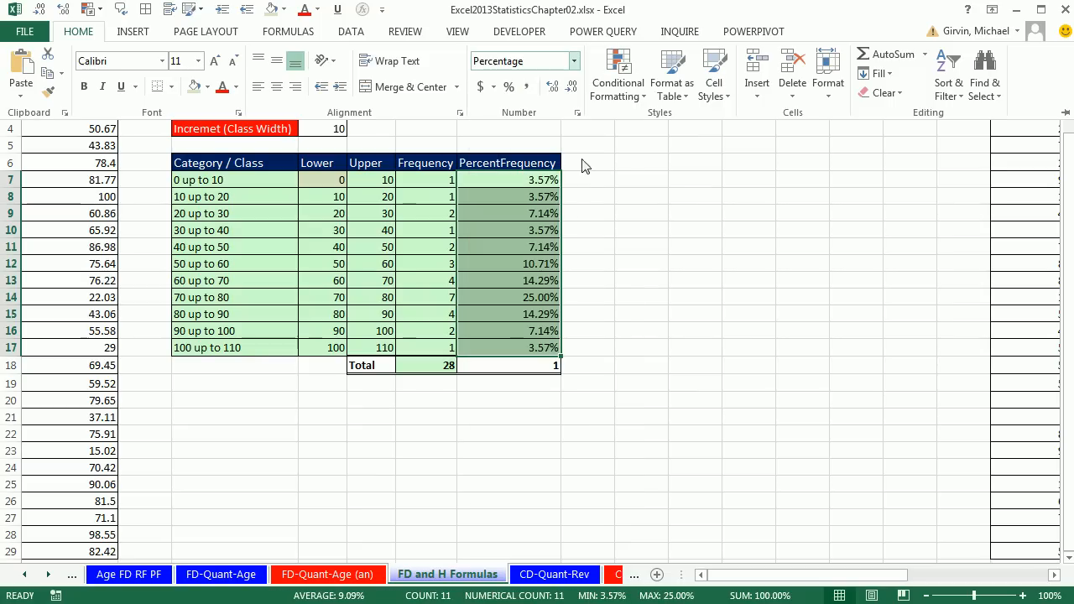
{"action": "left_click", "coordinate": [507, 373]}
{"action": "left_click", "coordinate": [510, 365]}
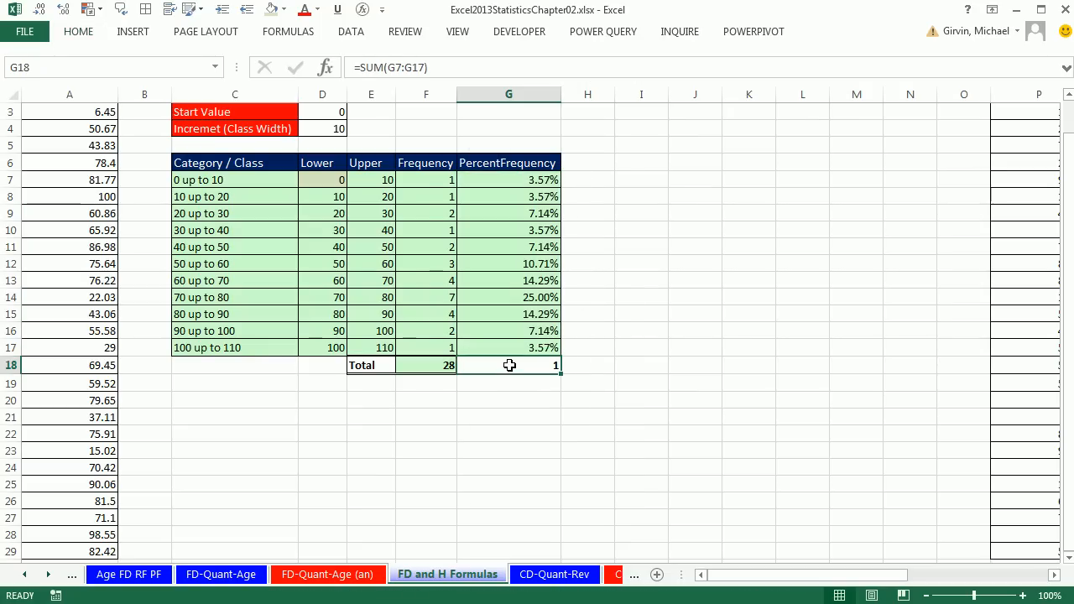
{"action": "left_click", "coordinate": [80, 33]}
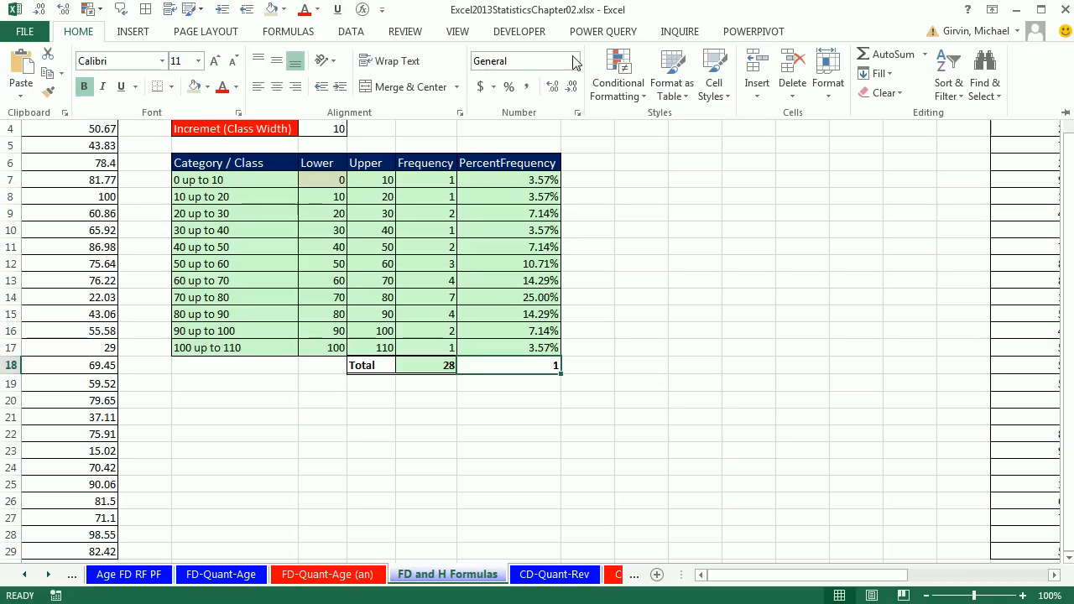
{"action": "left_click", "coordinate": [573, 62]}
{"action": "left_click", "coordinate": [545, 349]}
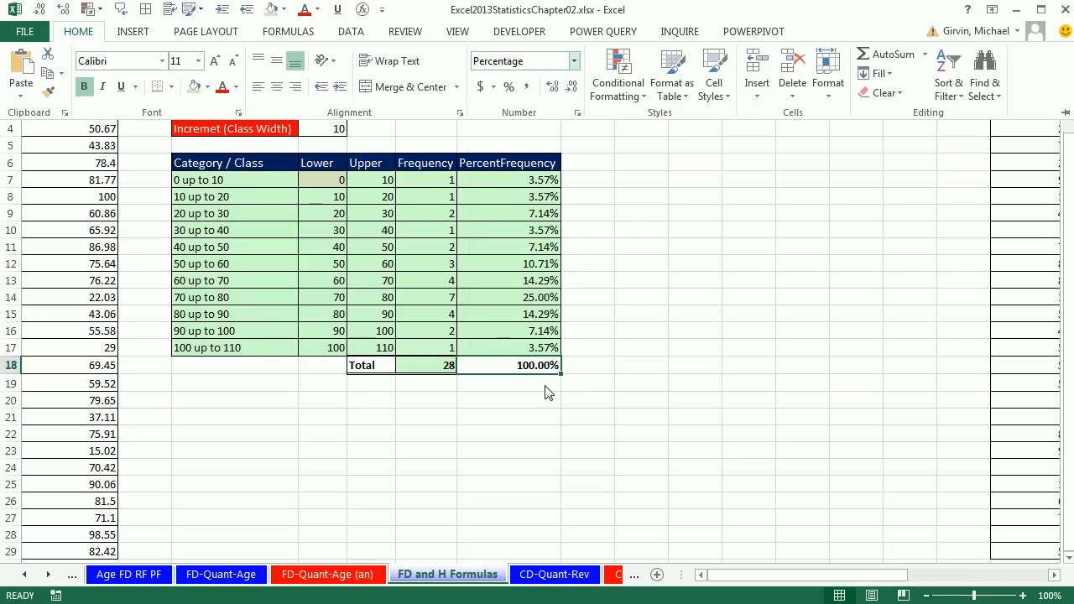
Insert a 2-D clustered column chart from the class labels C6:C17 and the frequencies F6:F17.
{"action": "left_click", "coordinate": [259, 169]}
{"action": "left_click_drag", "start_coordinate": [259, 169], "coordinate": [255, 341]}
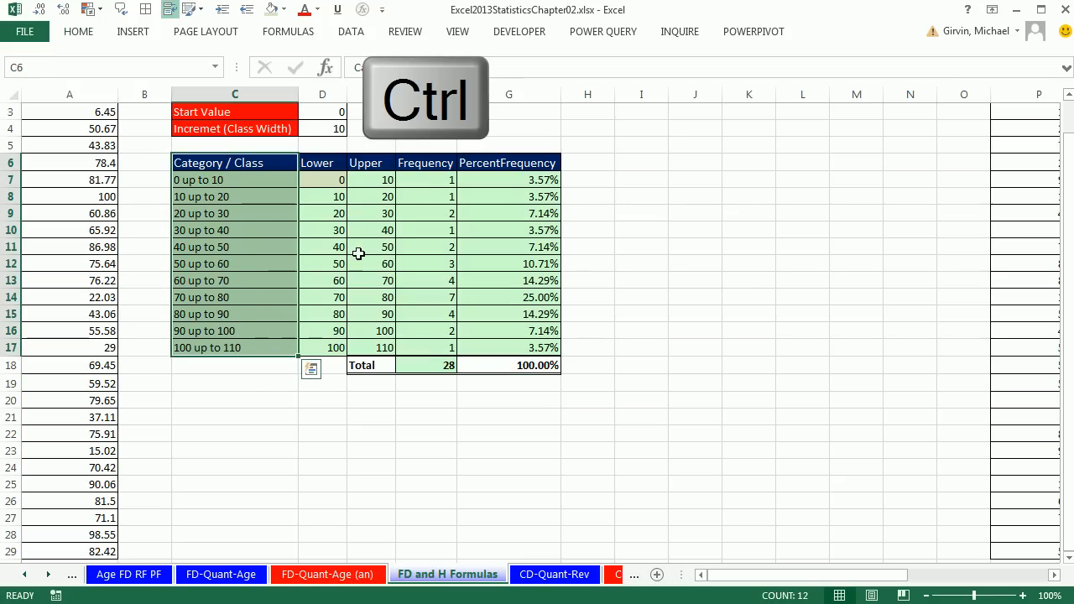
{"action": "left_click_drag", "start_coordinate": [427, 165], "coordinate": [436, 346]}
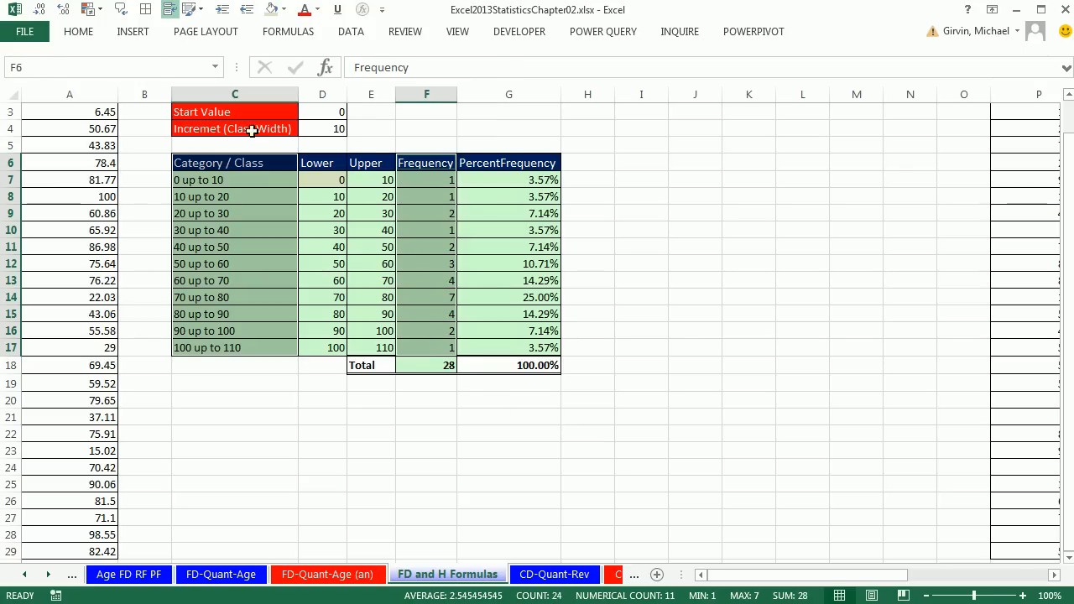
{"action": "left_click", "coordinate": [124, 32]}
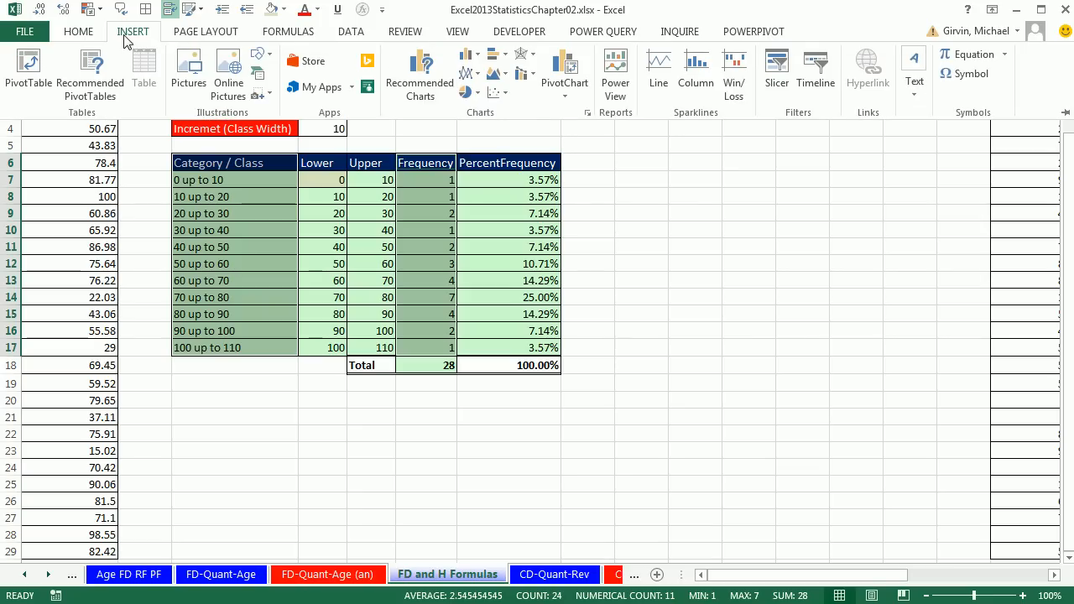
{"action": "left_click", "coordinate": [469, 55]}
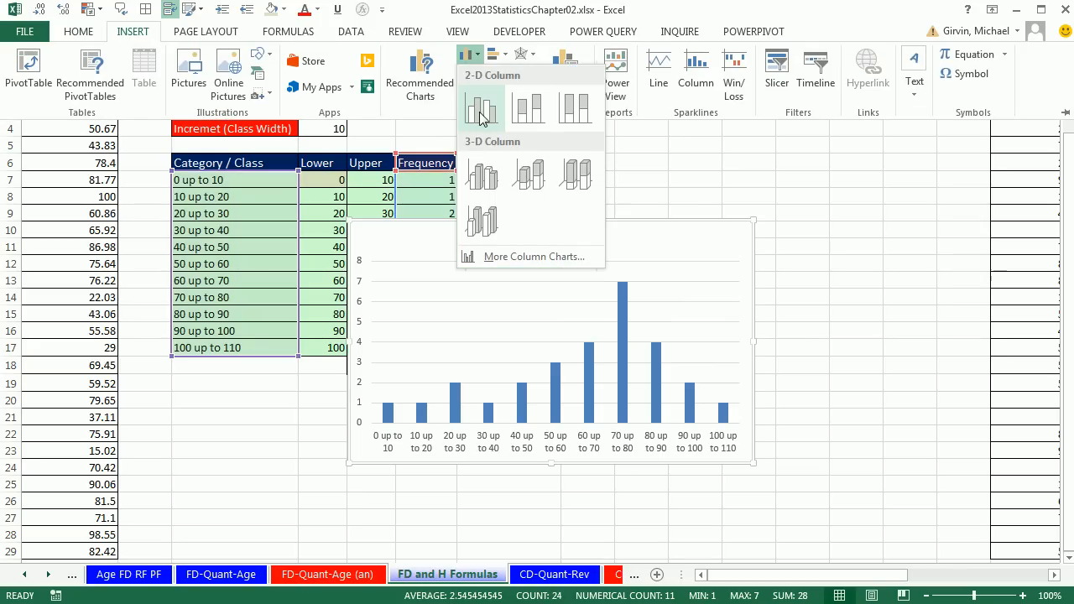
{"action": "left_click", "coordinate": [480, 113]}
Change the chart title to "Histogram For Class Final Test Scores".
{"action": "left_click", "coordinate": [521, 236]}
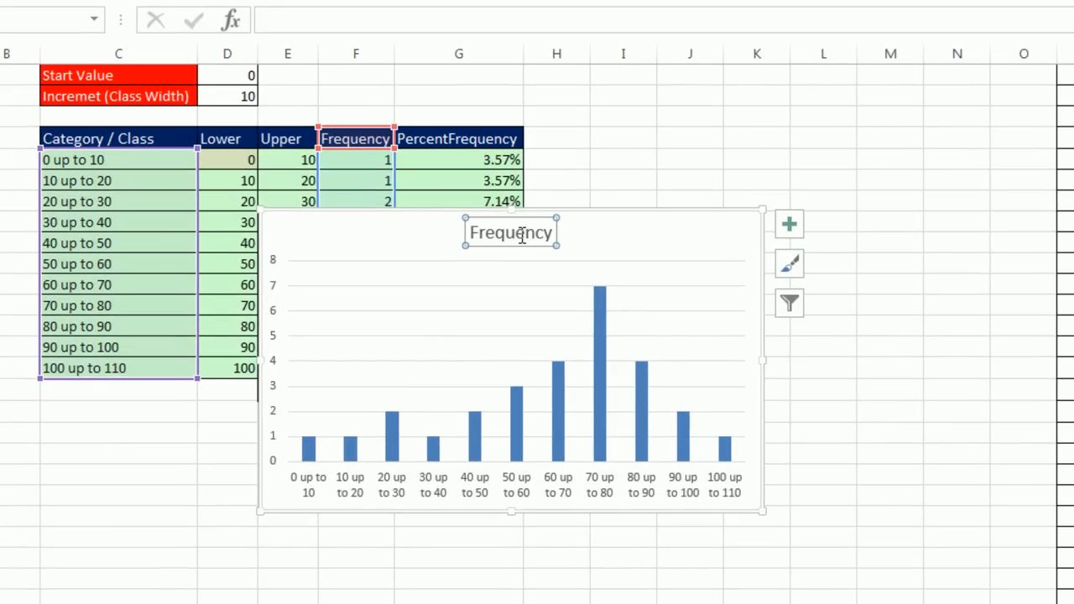
{"action": "type", "text": "Histogram For Class Final Test Scores"}
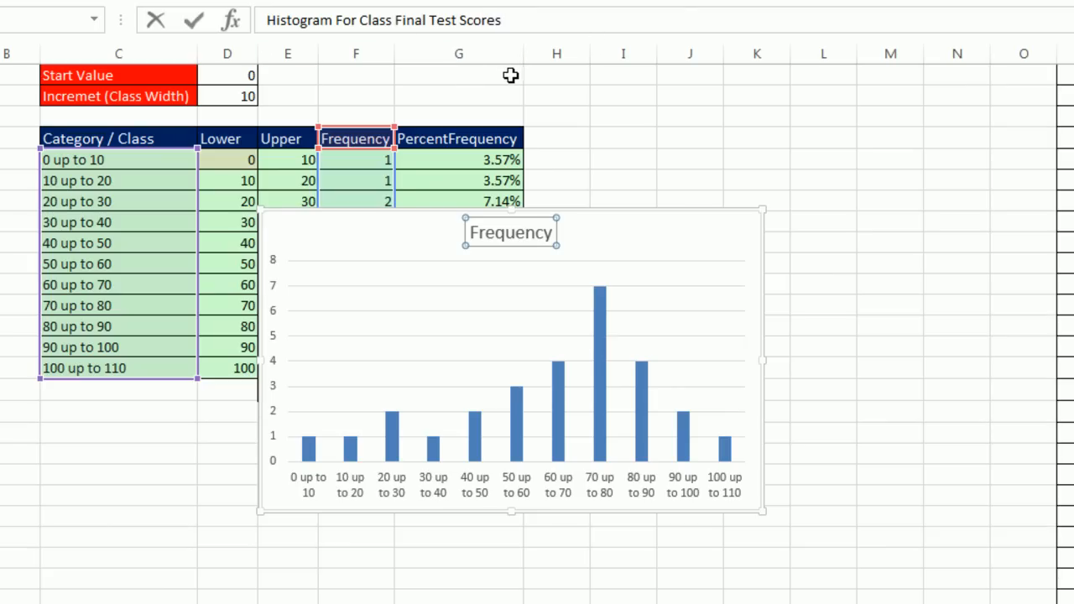
{"action": "key", "text": "Return"}
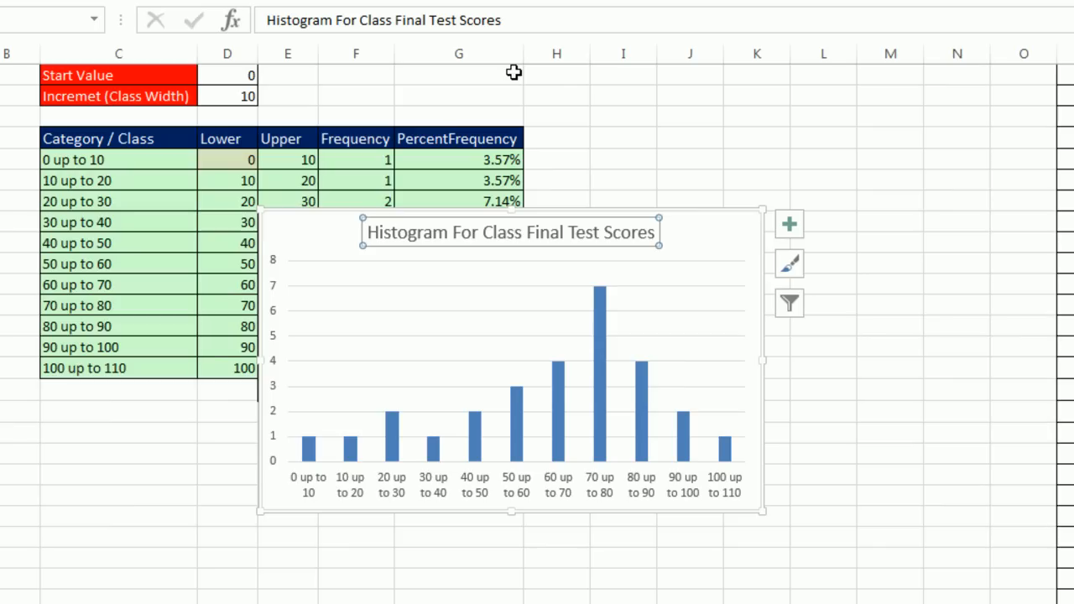
Delete the horizontal gridlines and the vertical axis from the histogram.
{"action": "left_click", "coordinate": [690, 290]}
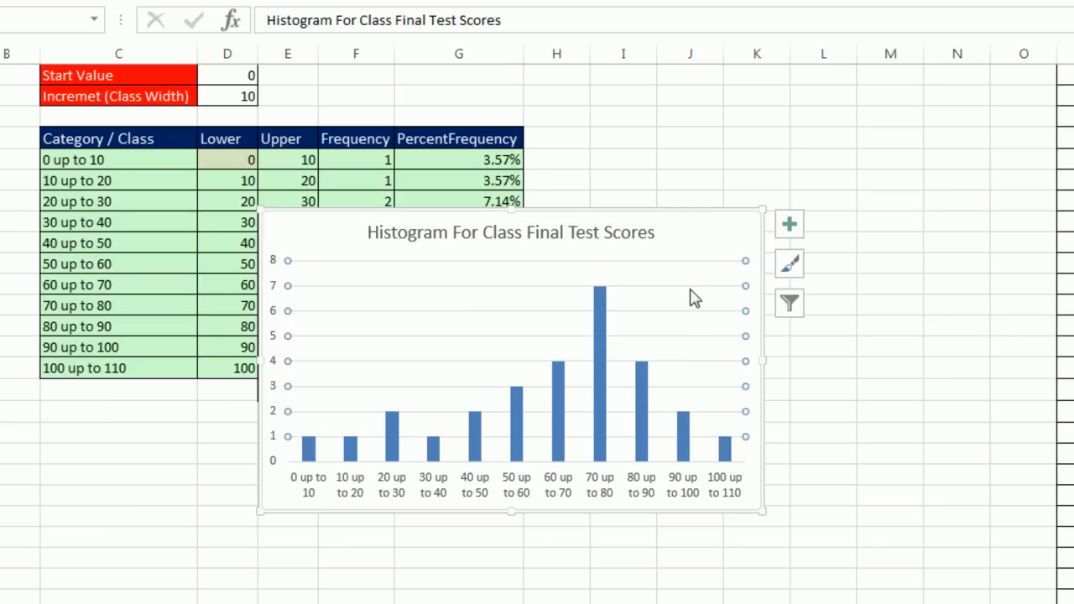
{"action": "key", "text": "Delete"}
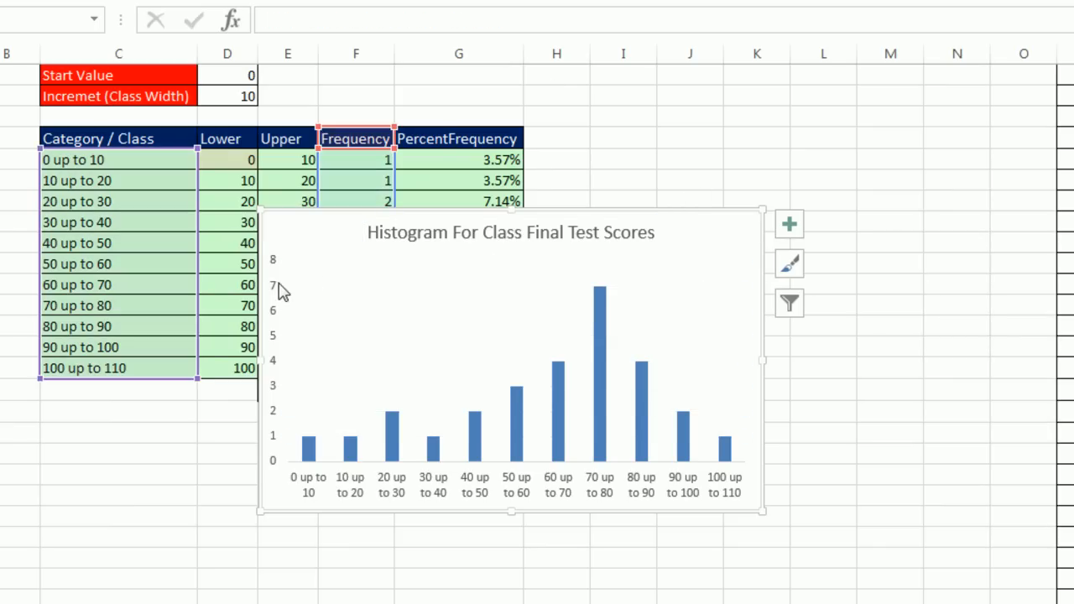
{"action": "left_click", "coordinate": [276, 298]}
{"action": "key", "text": "Delete"}
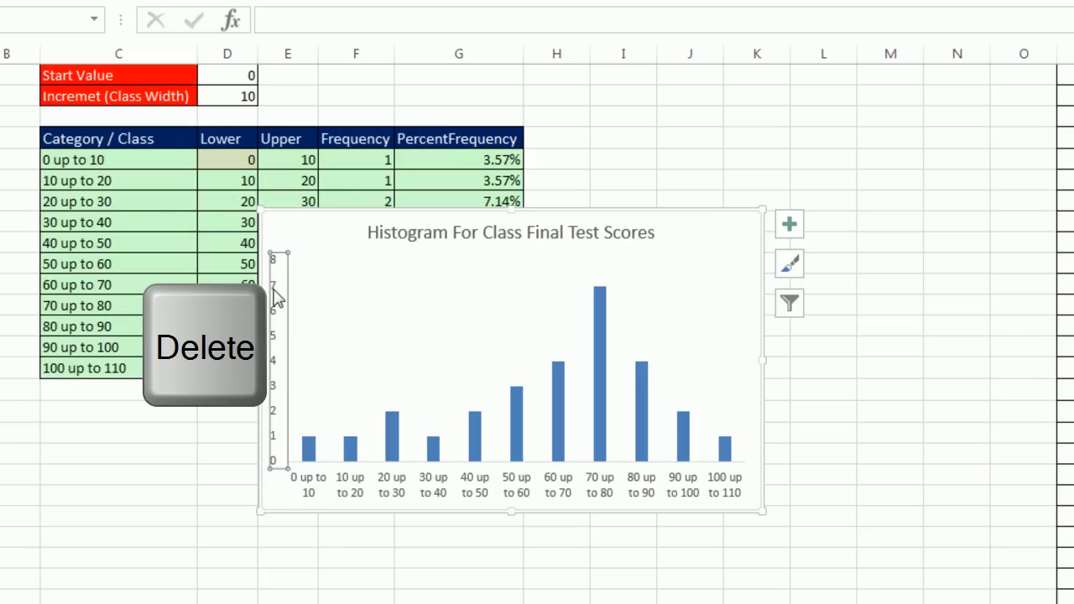
Set the gap width of the histogram's Frequency columns to 0%.
{"action": "left_click", "coordinate": [600, 396]}
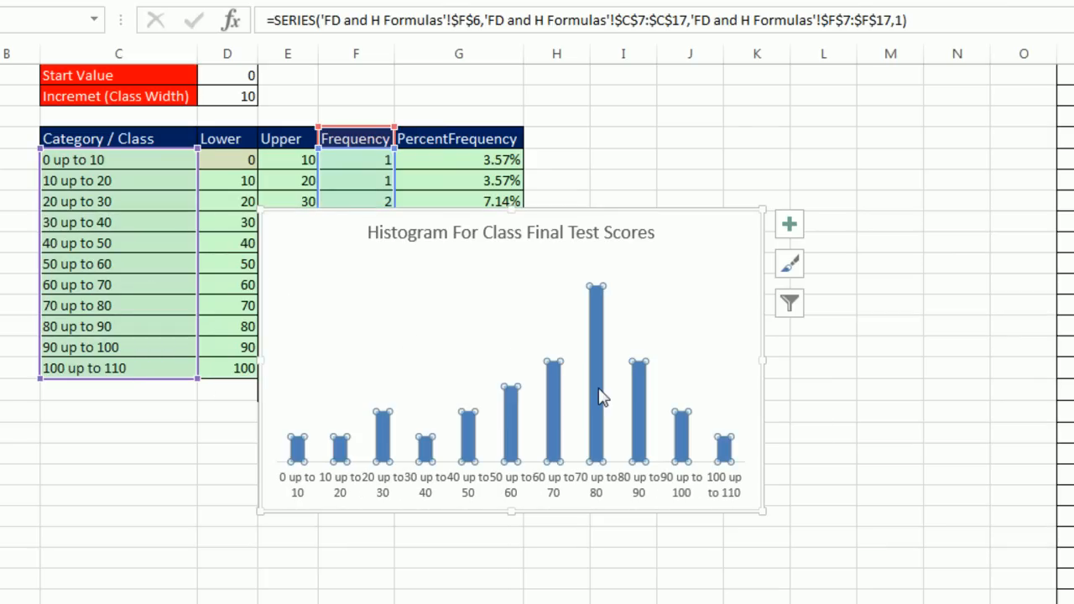
{"action": "right_click", "coordinate": [599, 388]}
{"action": "key", "text": "ctrl+1"}
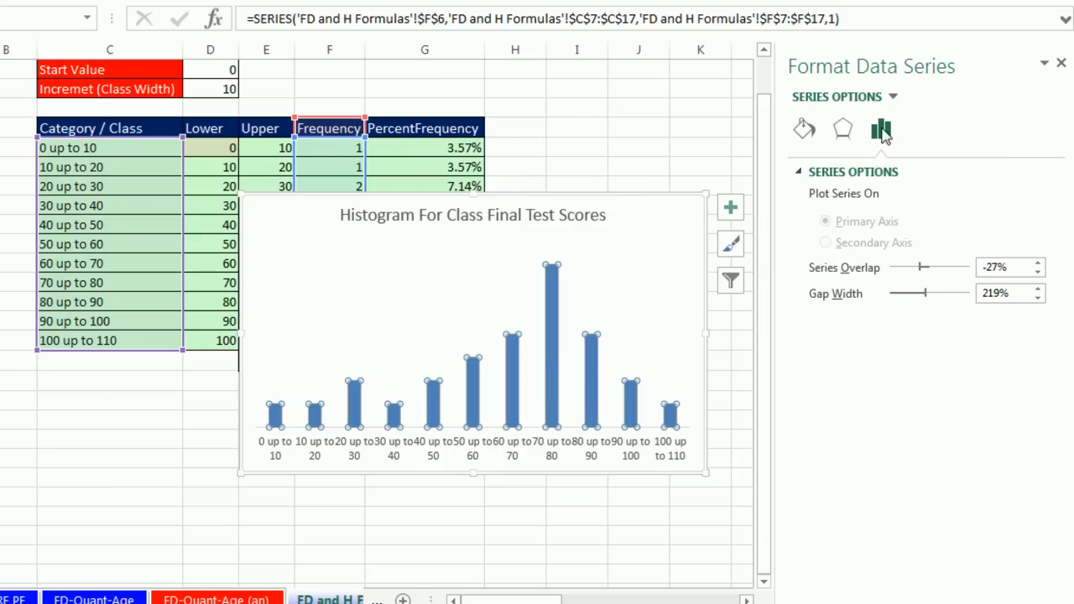
{"action": "left_click_drag", "start_coordinate": [926, 293], "coordinate": [864, 300]}
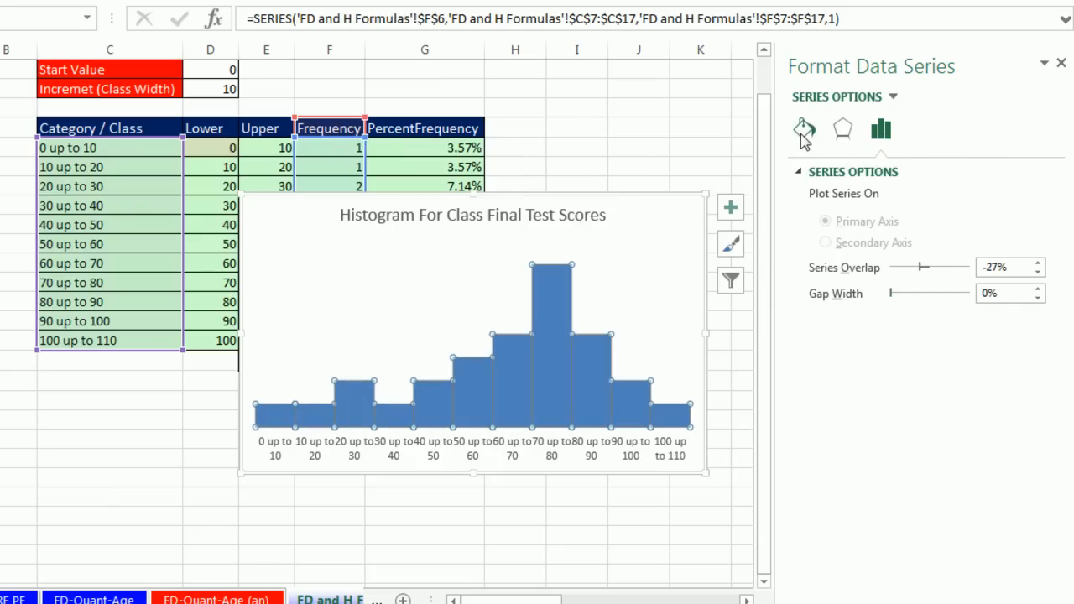
Vary the histogram's column colors by point and give the columns a solid black border.
{"action": "left_click", "coordinate": [802, 133]}
{"action": "left_click", "coordinate": [797, 176]}
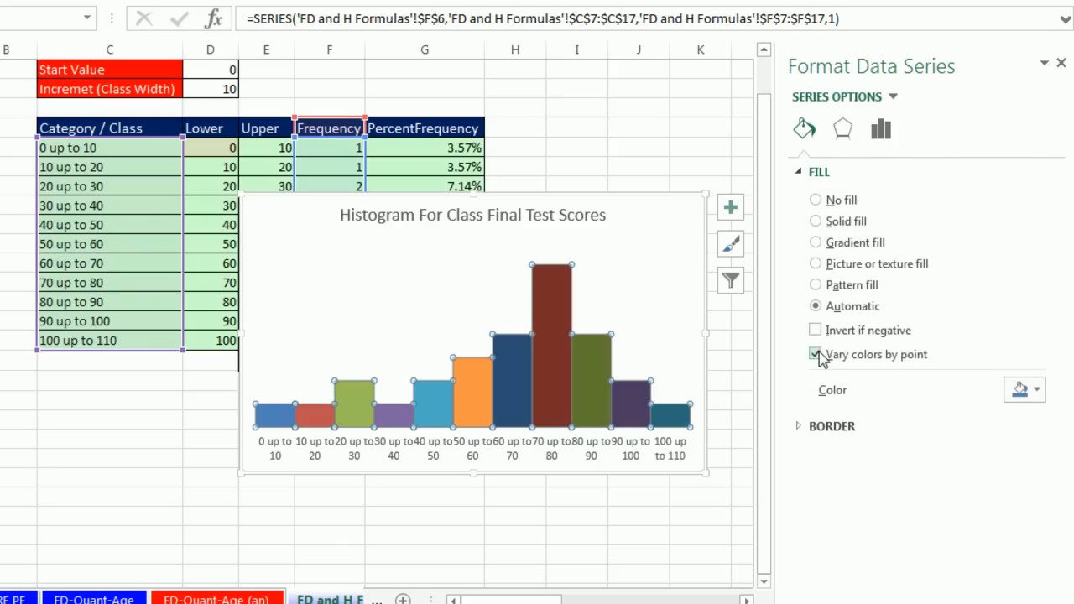
{"action": "left_click", "coordinate": [800, 432]}
{"action": "left_click", "coordinate": [814, 476]}
{"action": "left_click", "coordinate": [1033, 554]}
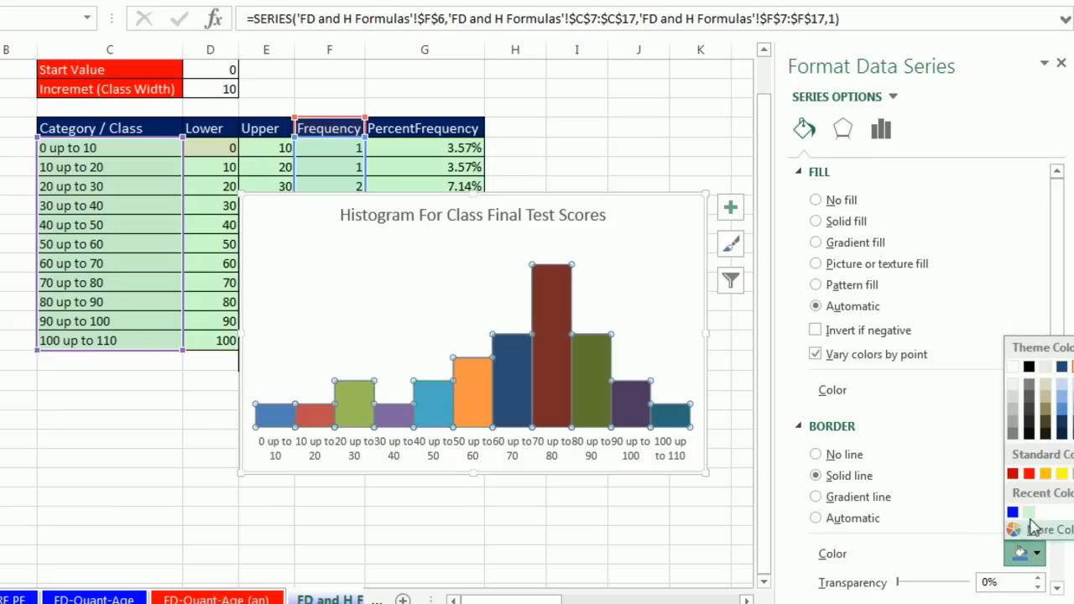
{"action": "left_click", "coordinate": [1029, 367]}
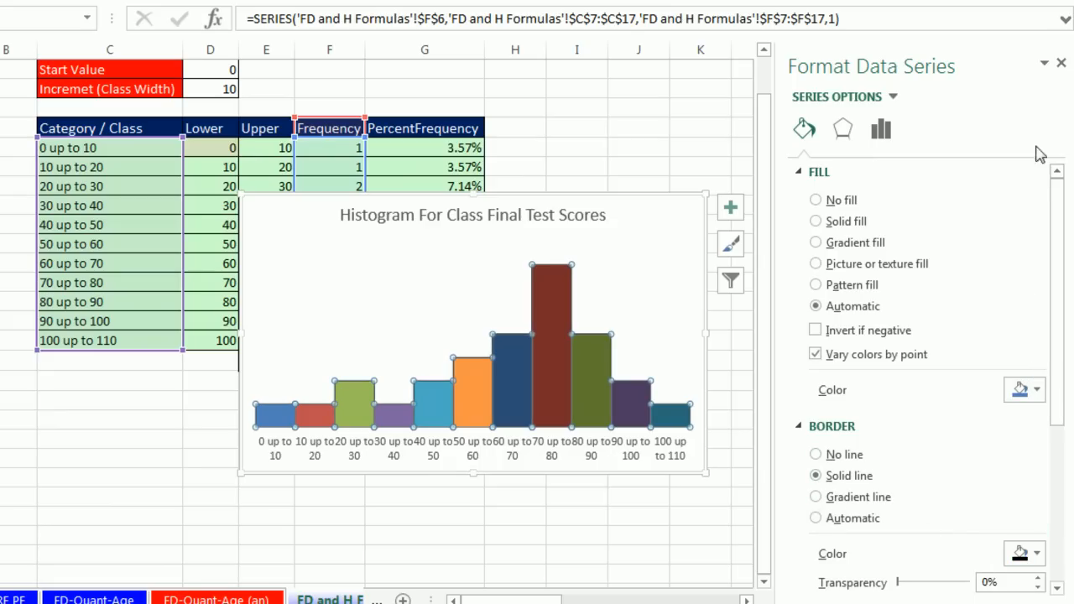
{"action": "left_click", "coordinate": [1061, 63]}
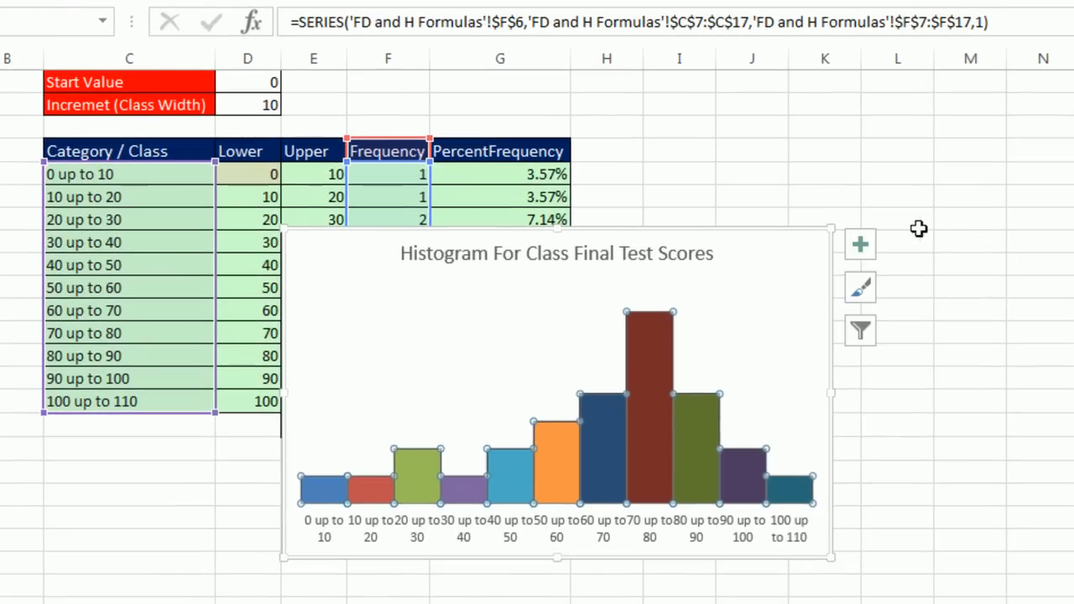
Add data labels to the histogram's columns.
{"action": "left_click", "coordinate": [862, 247]}
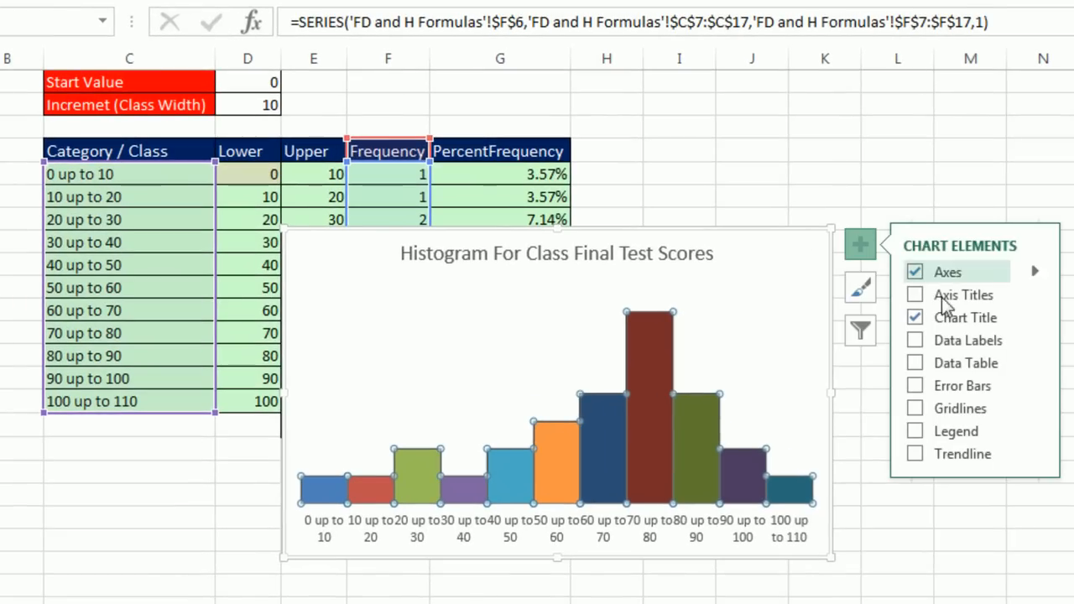
{"action": "left_click", "coordinate": [915, 342]}
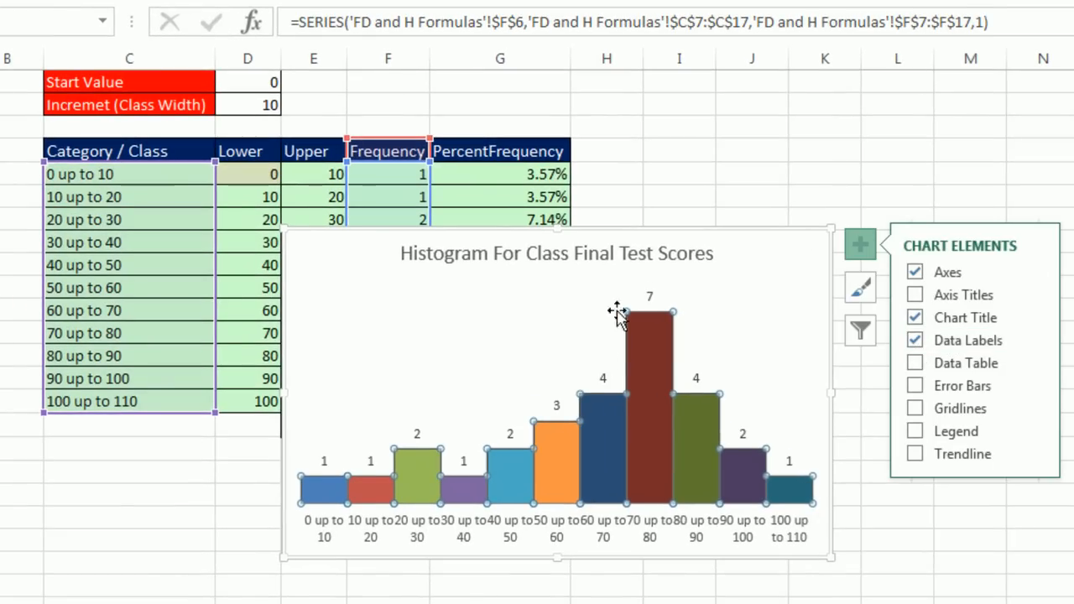
{"action": "mouse_move", "coordinate": [772, 481]}
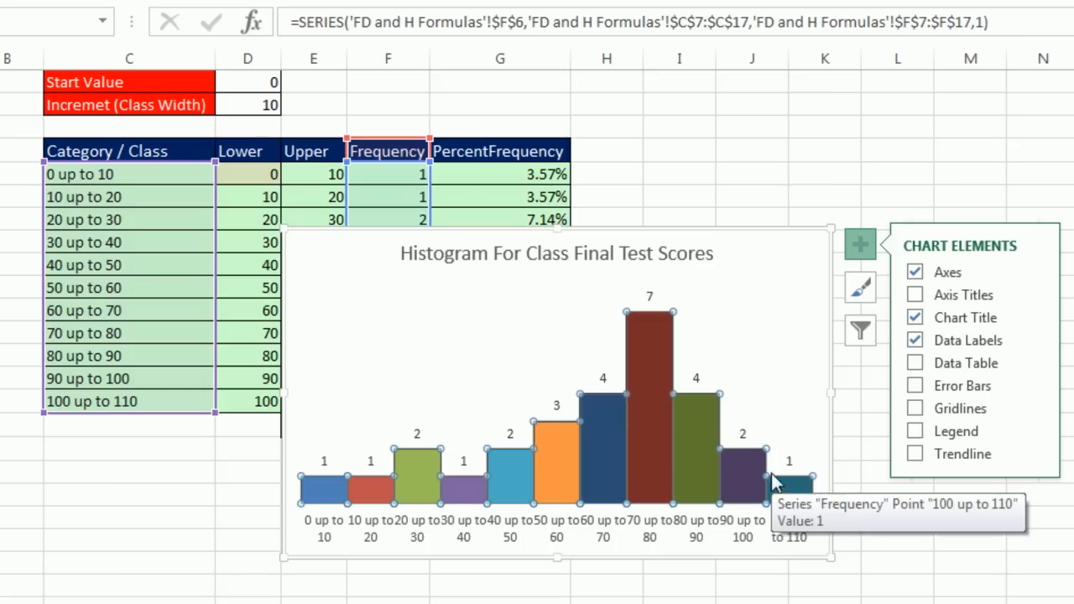
Add axis titles to the histogram and name the vertical axis "Count".
{"action": "left_click", "coordinate": [919, 299]}
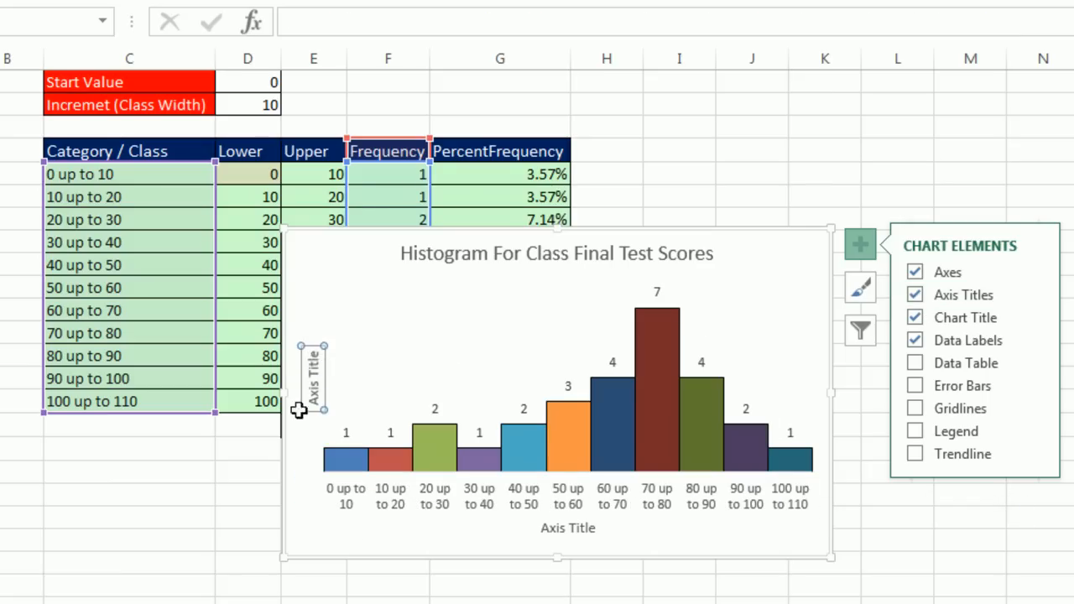
{"action": "type", "text": "Count"}
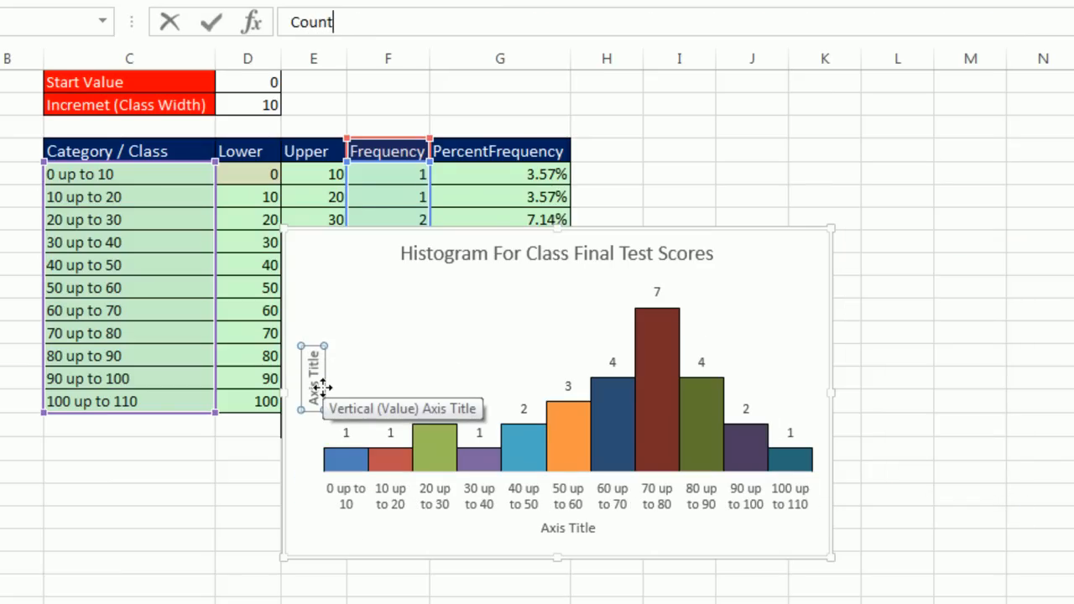
{"action": "key", "text": "Return"}
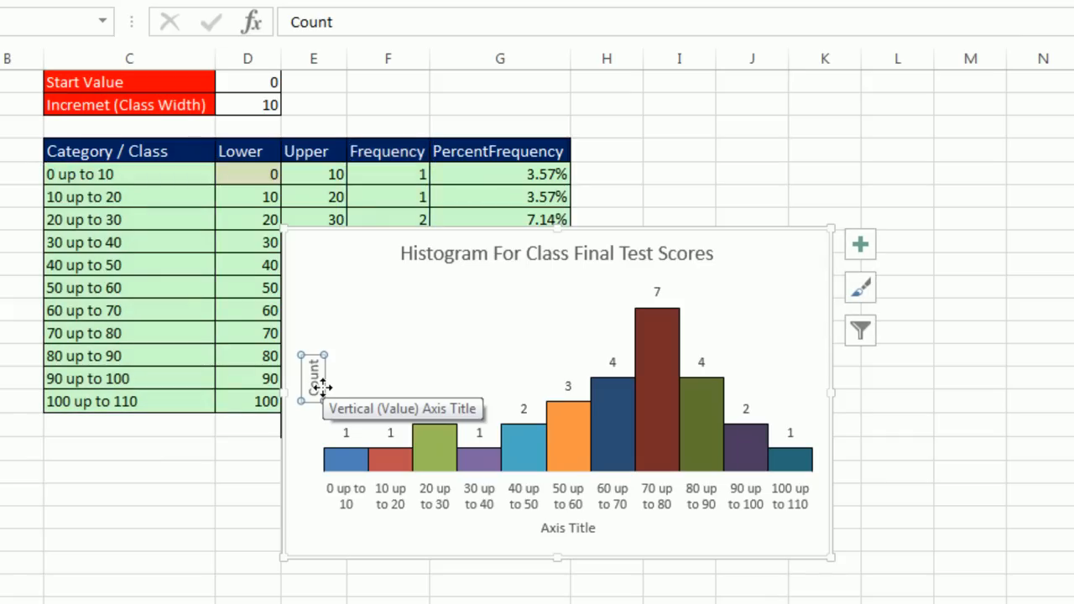
Link the histogram's horizontal axis title to the "Scores On Final" heading in cell A1.
{"action": "left_click", "coordinate": [564, 535]}
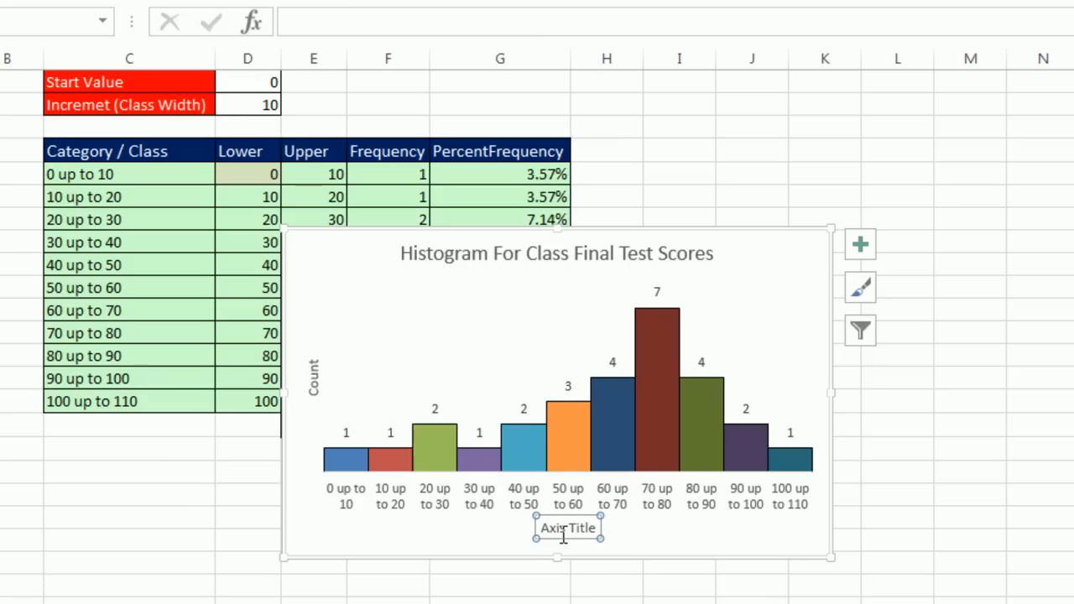
{"action": "type", "text": "="}
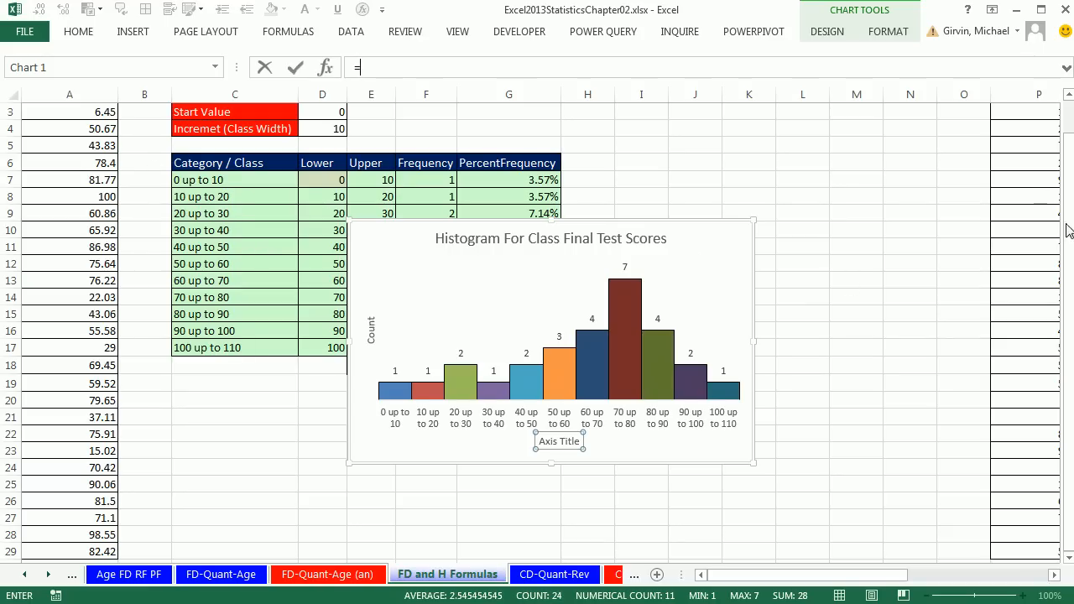
{"action": "scroll", "coordinate": [1063, 223], "scroll_direction": "up", "scroll_amount": 1}
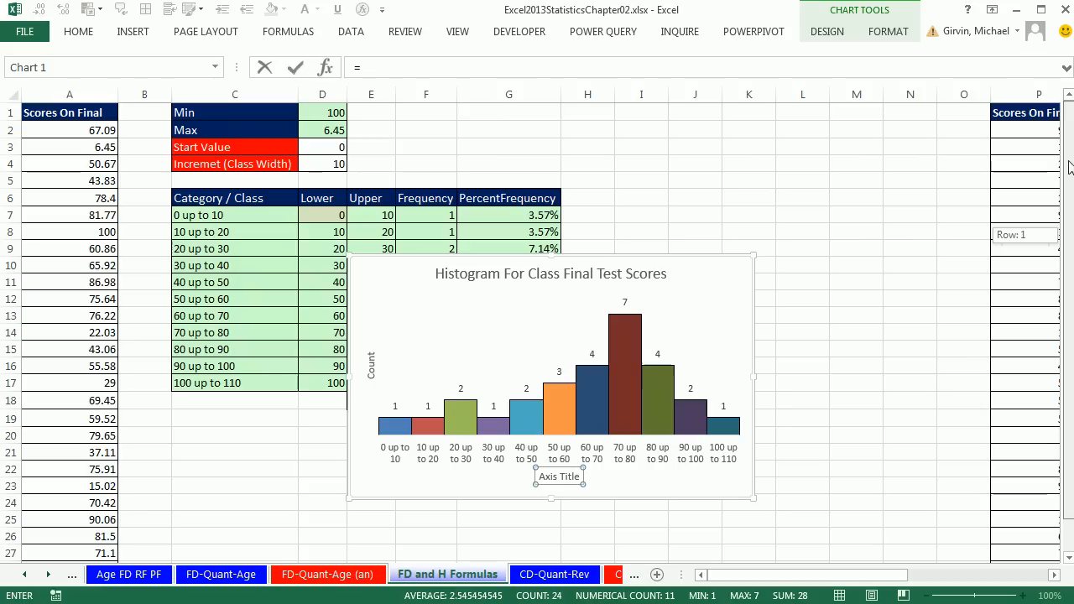
{"action": "left_click", "coordinate": [59, 114]}
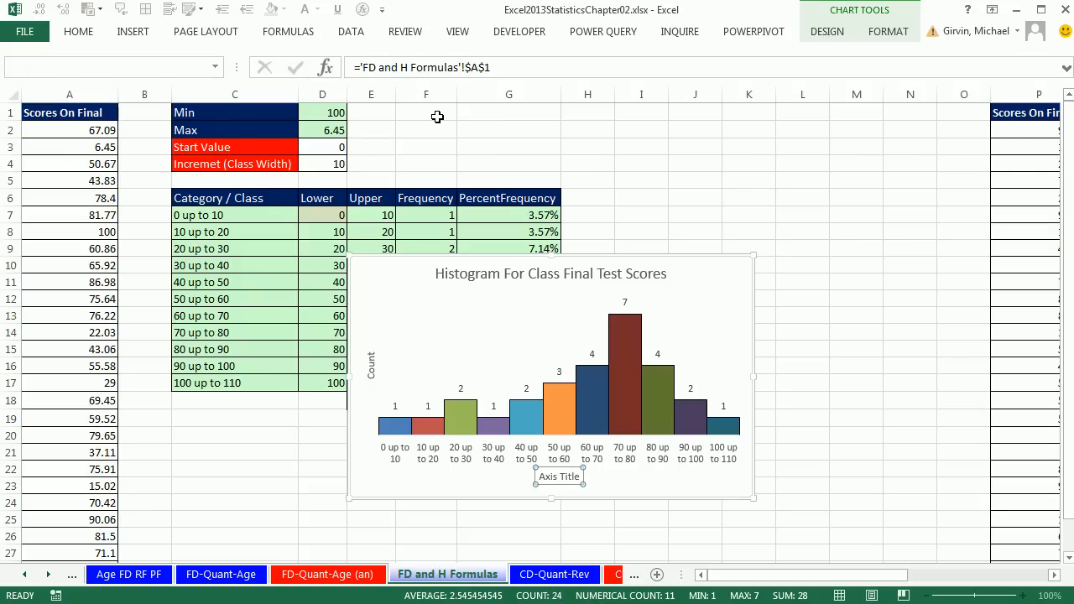
{"action": "key", "text": "Return"}
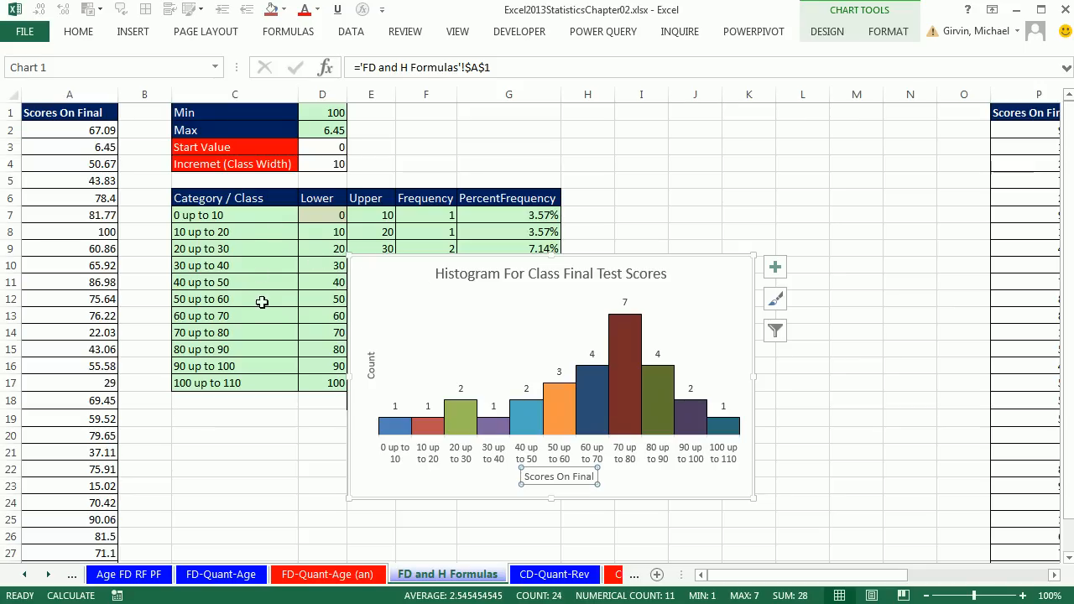
Move the histogram beside the frequency table so that it no longer covers the table's columns.
{"action": "left_click", "coordinate": [364, 259]}
{"action": "left_click_drag", "start_coordinate": [366, 259], "coordinate": [576, 198]}
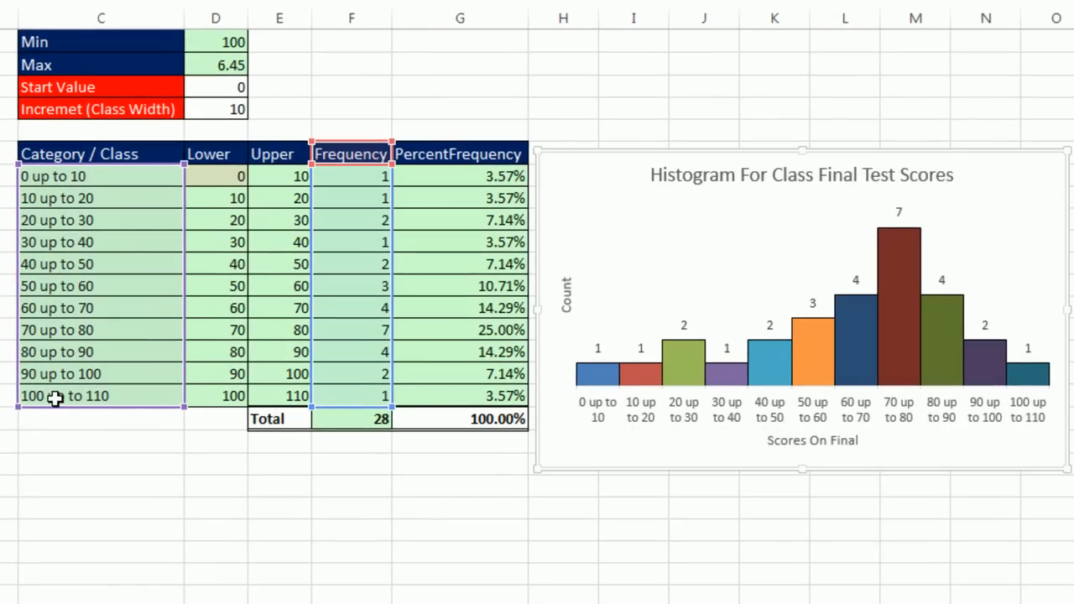
{"action": "left_click", "coordinate": [53, 400]}
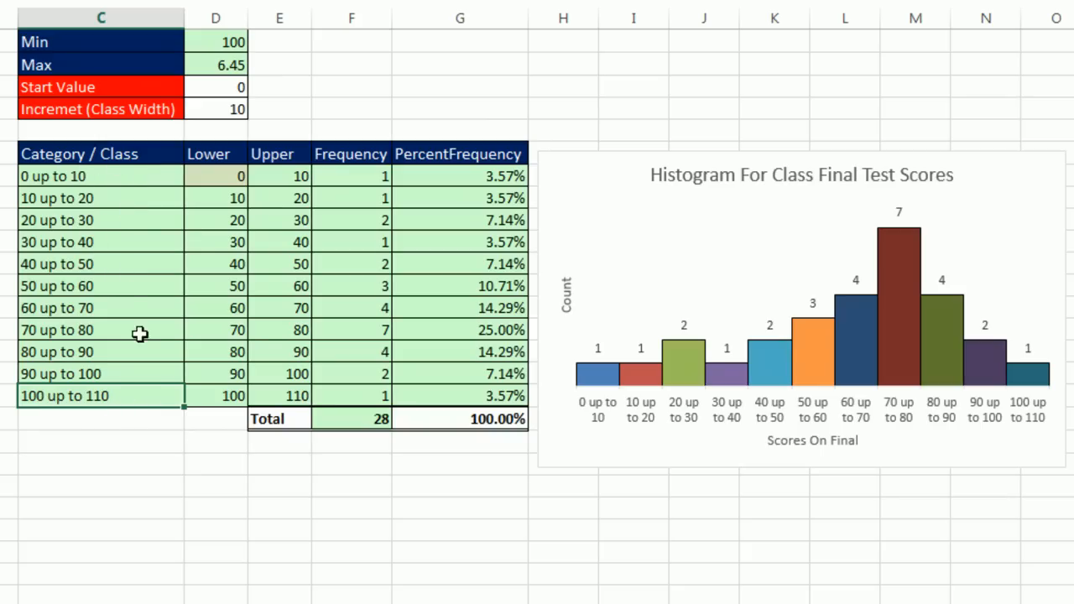
Examine the last class's label and frequency formulas in C17 and F17, its upper limit, and the first lower limit in D7.
{"action": "double_click", "coordinate": [151, 396]}
{"action": "key", "text": "Escape"}
{"action": "double_click", "coordinate": [369, 398]}
{"action": "key", "text": "Escape"}
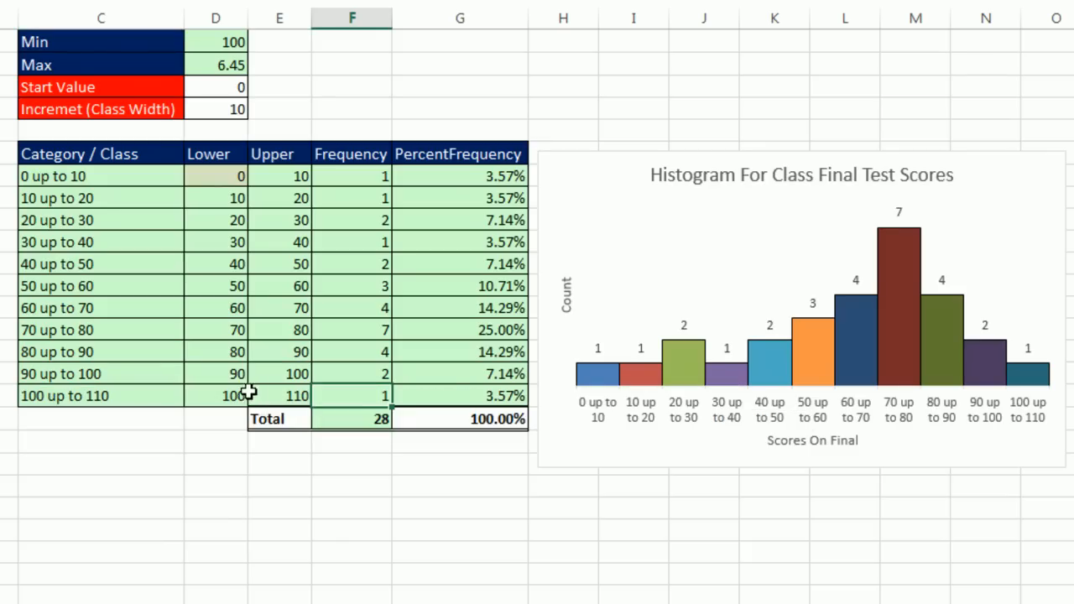
{"action": "left_click", "coordinate": [258, 391]}
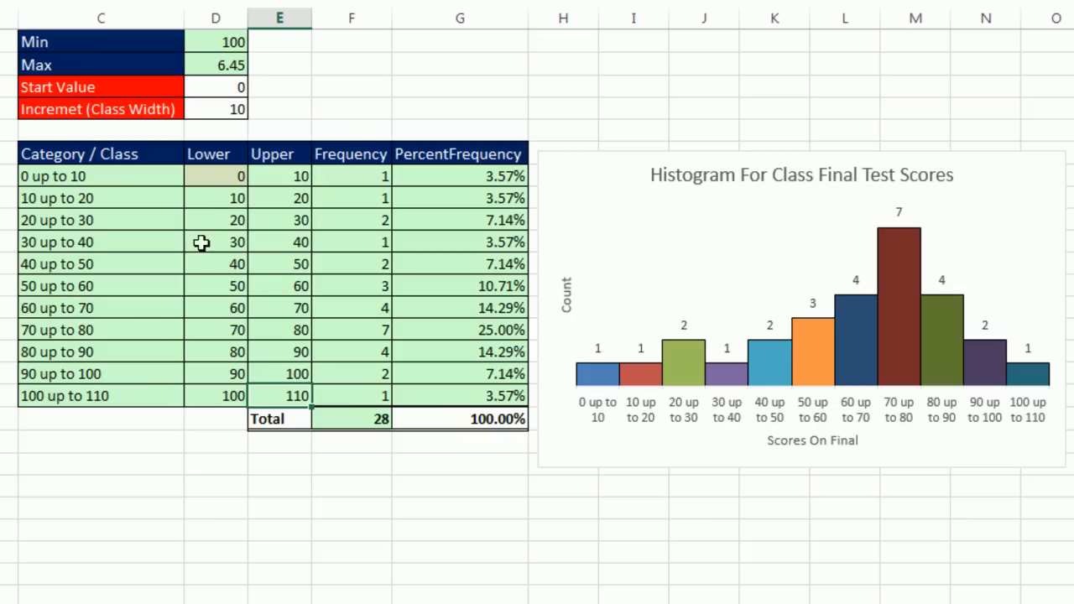
{"action": "left_click", "coordinate": [221, 179]}
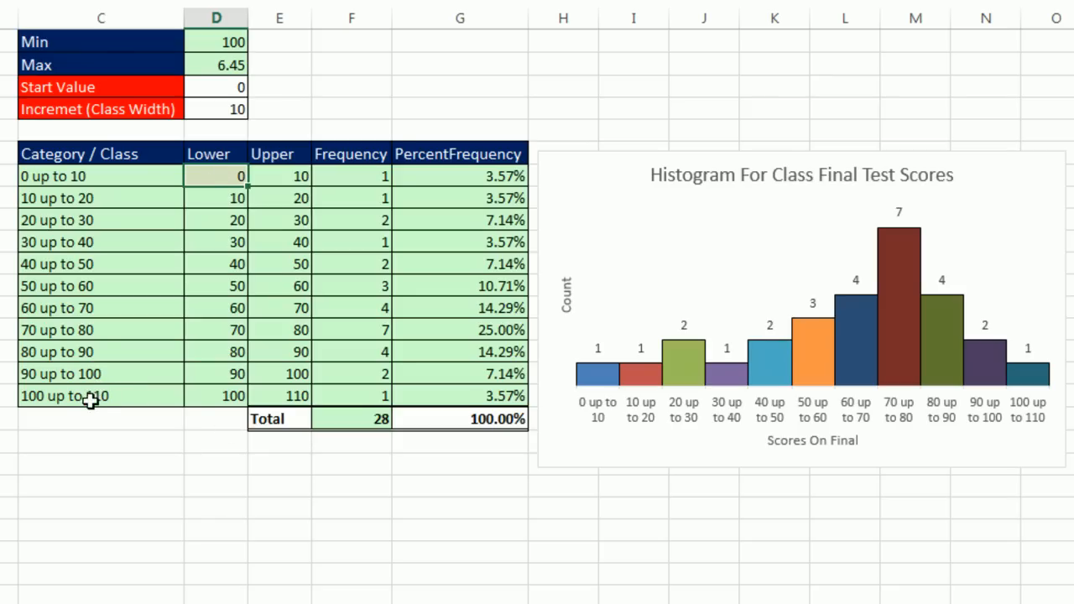
Fill the last class's cells C17:F17 with tan to mark them as different formulas.
{"action": "left_click_drag", "start_coordinate": [89, 404], "coordinate": [334, 392]}
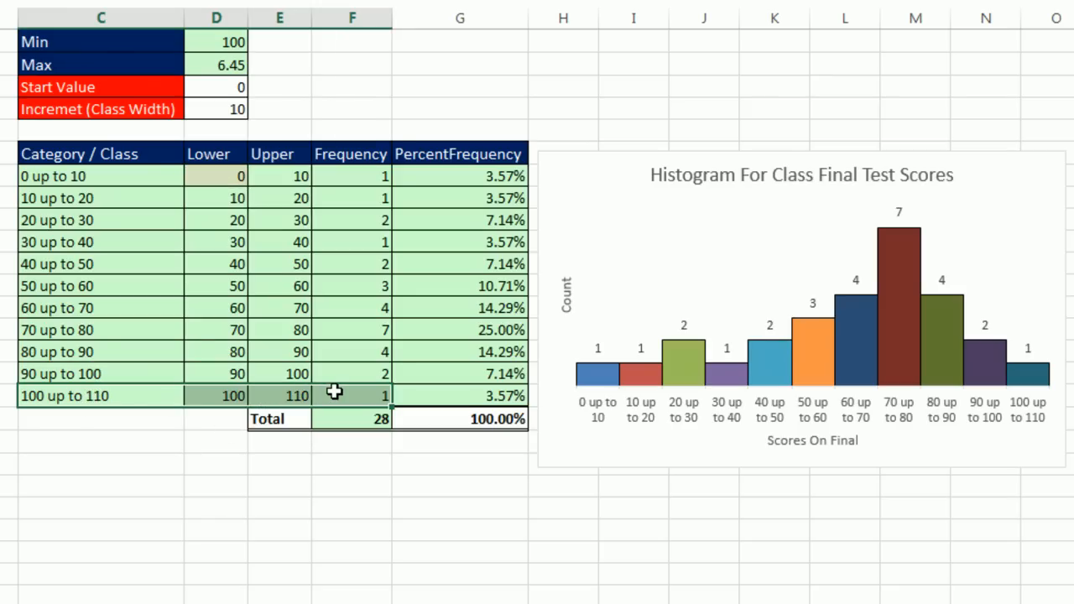
{"action": "right_click", "coordinate": [335, 395]}
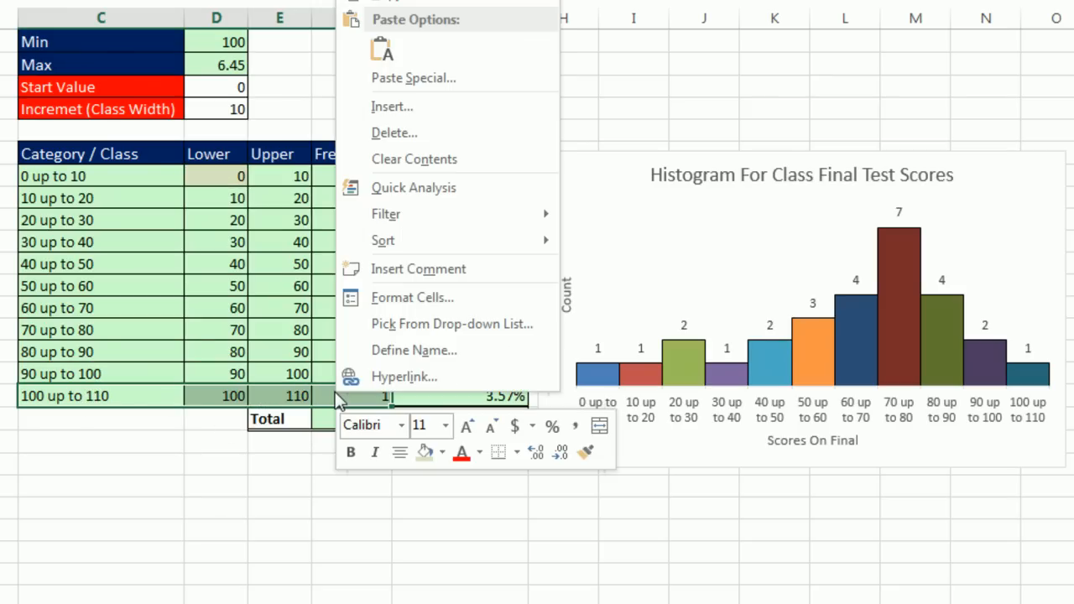
{"action": "left_click", "coordinate": [443, 452]}
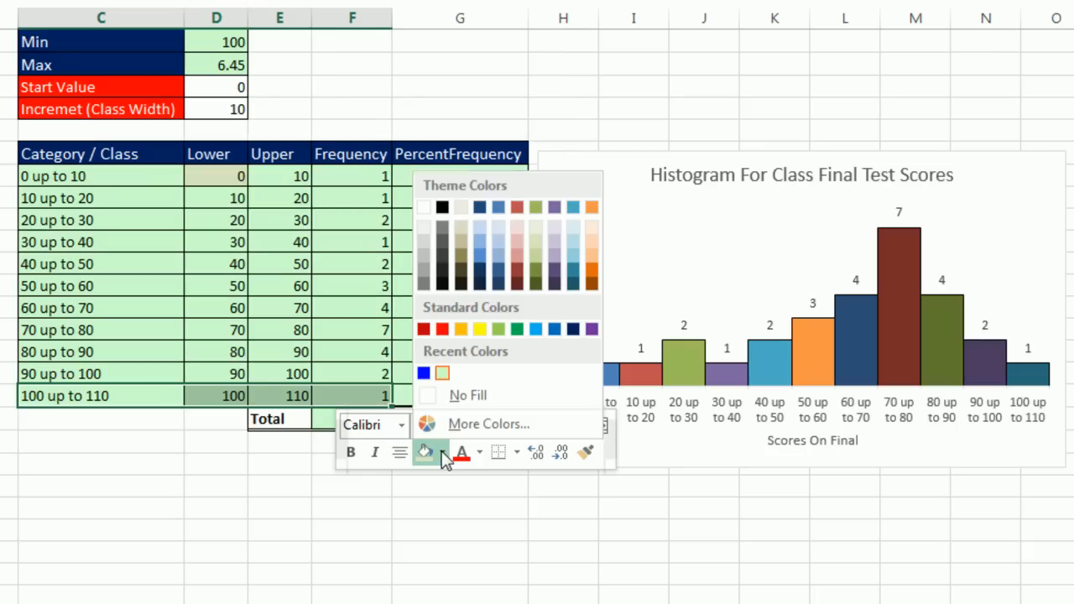
{"action": "left_click", "coordinate": [535, 244]}
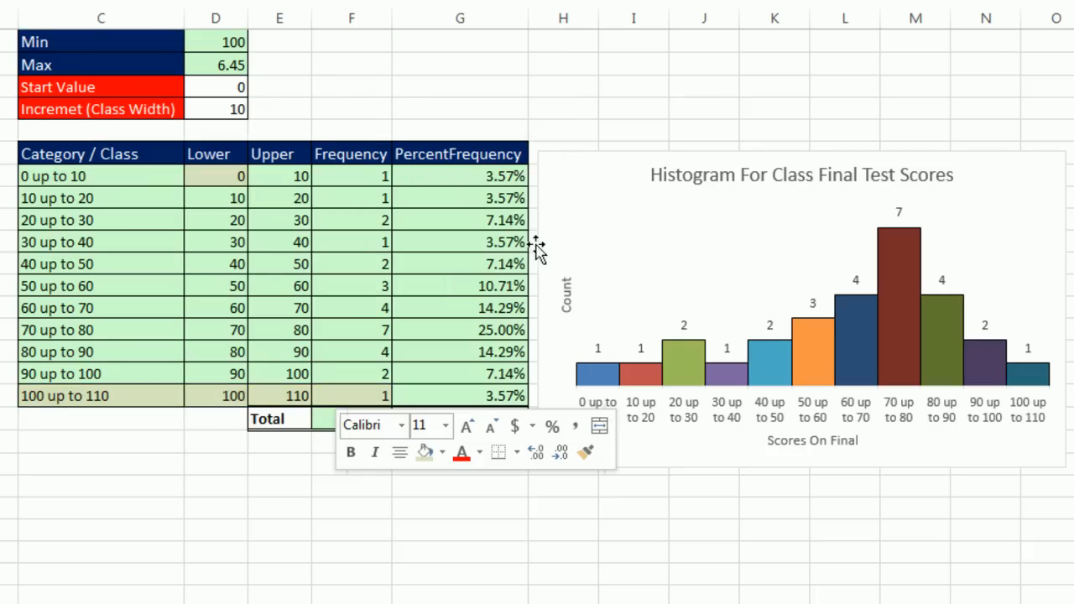
Replace the last class label in C17 with the formula =E16.
{"action": "left_click", "coordinate": [144, 397]}
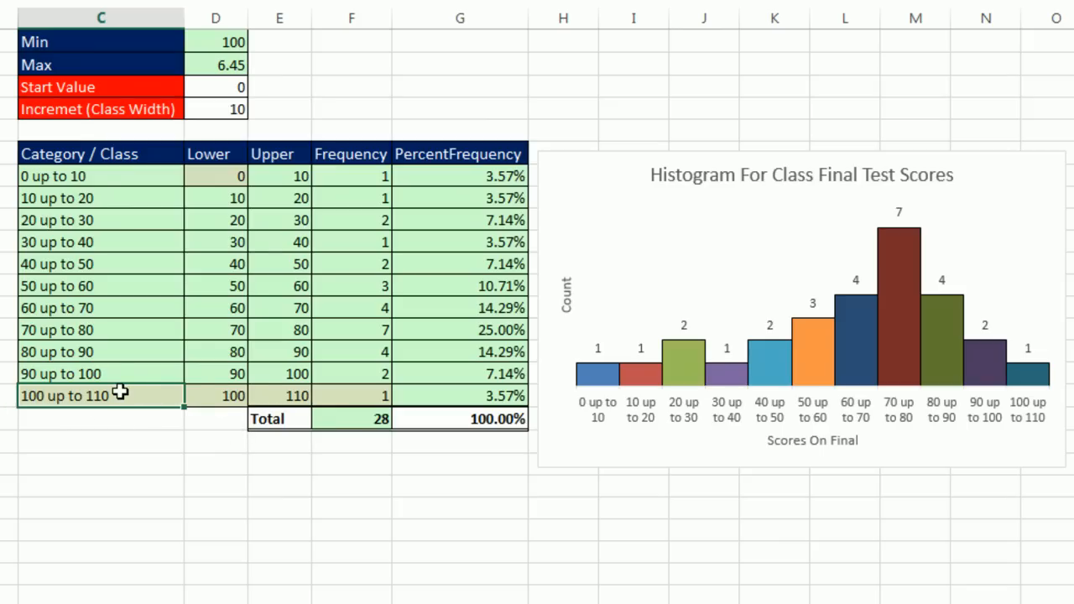
{"action": "type", "text": "="}
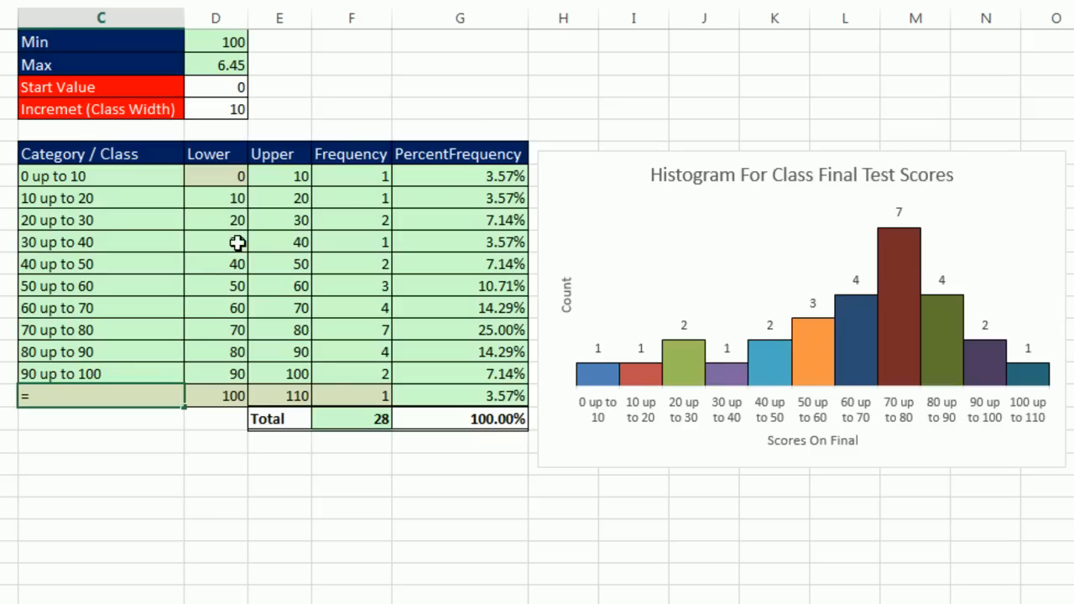
{"action": "left_click", "coordinate": [290, 374]}
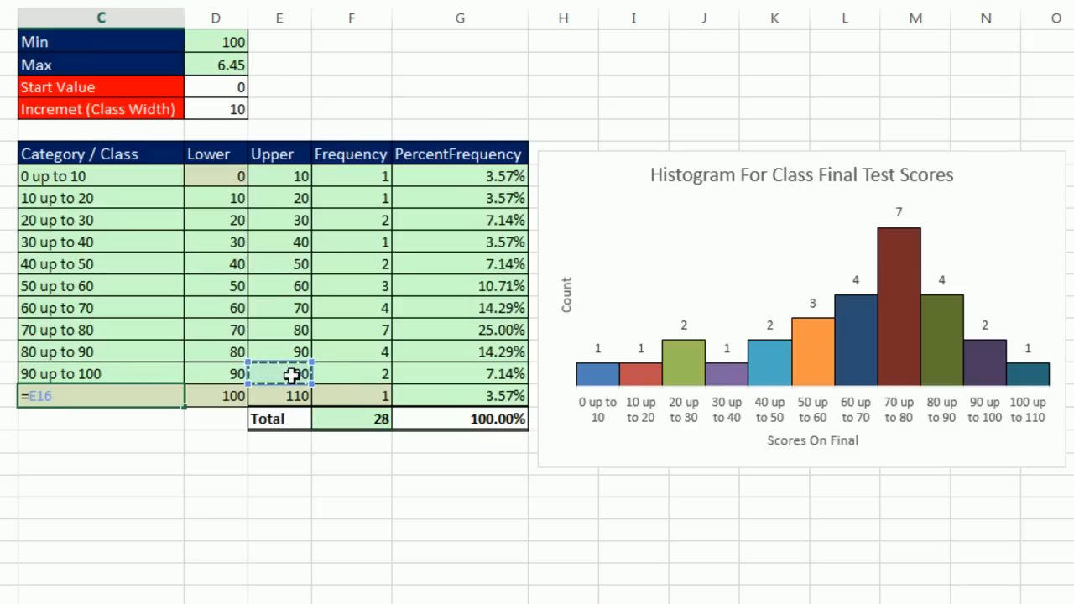
{"action": "key", "text": "Return"}
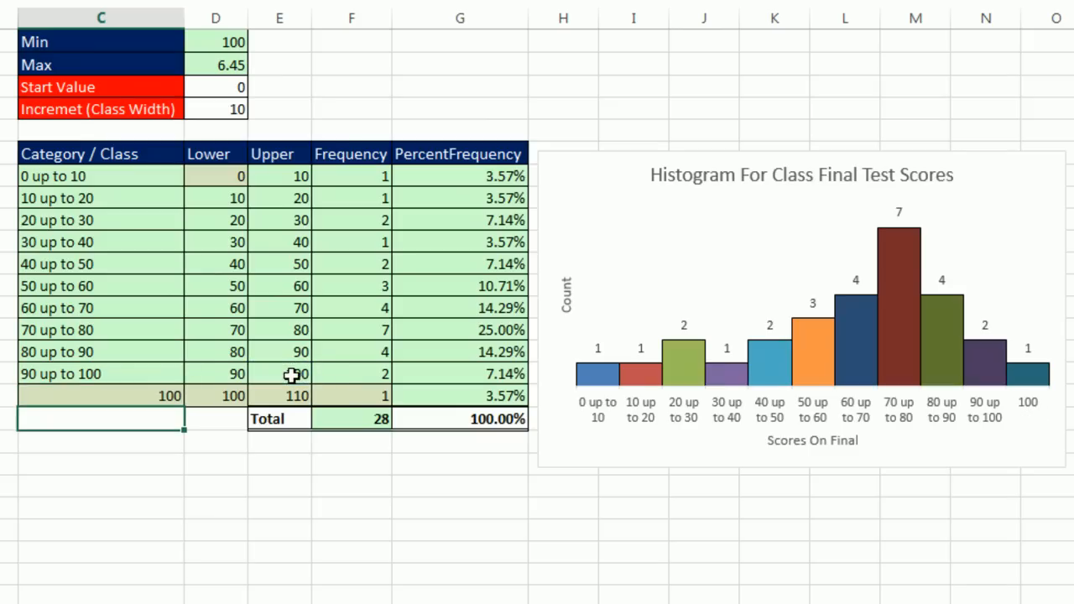
{"action": "left_click", "coordinate": [228, 399]}
{"action": "type", "text": "="}
{"action": "left_click", "coordinate": [271, 374]}
{"action": "key", "text": "Return"}
Copy the lower limit formula and formatting from D16 down to D17, and check the upper limit formula in E17.
{"action": "left_click", "coordinate": [230, 371]}
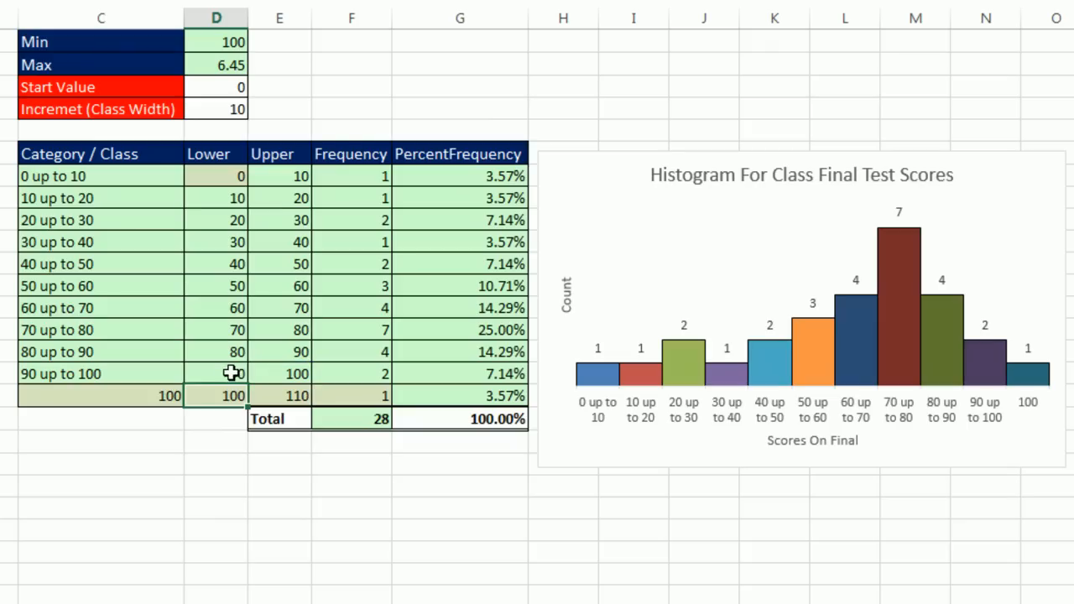
{"action": "left_click_drag", "start_coordinate": [246, 383], "coordinate": [244, 403]}
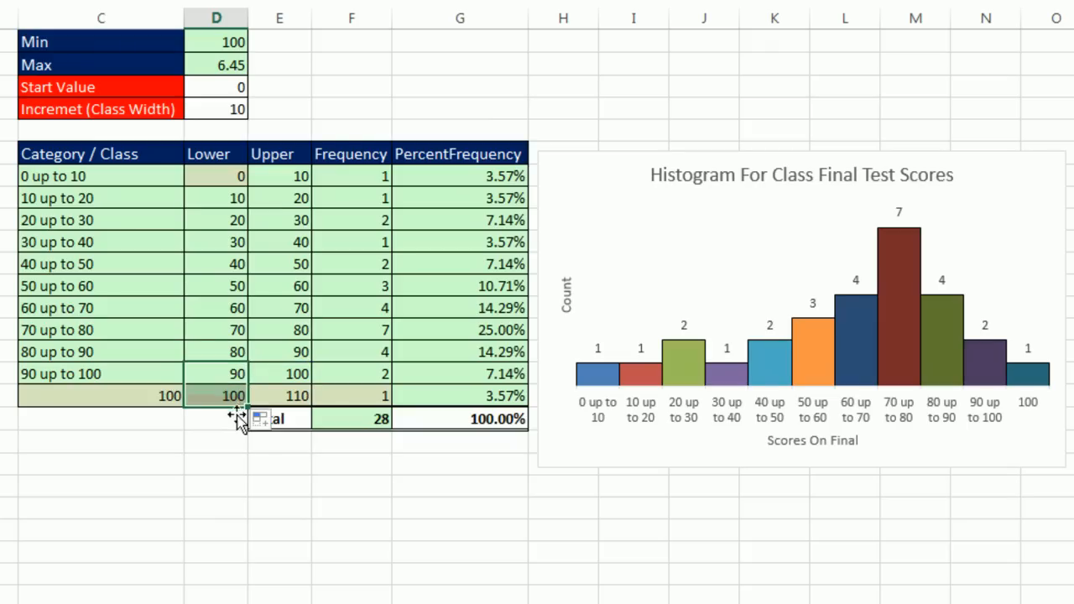
{"action": "left_click", "coordinate": [225, 401]}
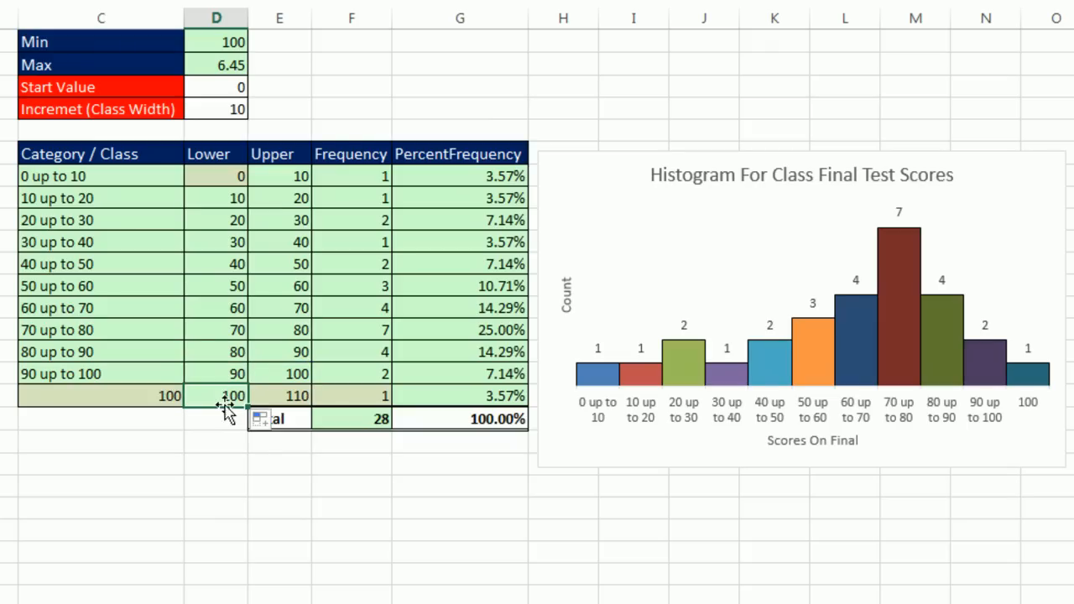
{"action": "double_click", "coordinate": [273, 393]}
{"action": "key", "text": "Escape"}
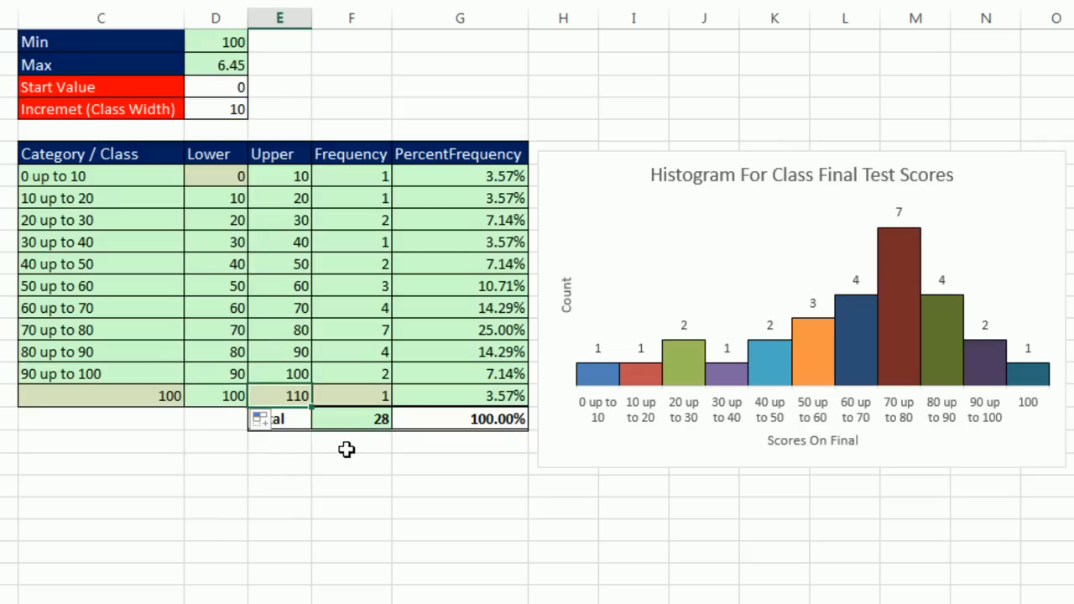
Clear the last class's upper limit in E17 and change its frequency formula in F17 to =COUNTIFS($A$2:$A$29,D17).
{"action": "key", "text": "Delete"}
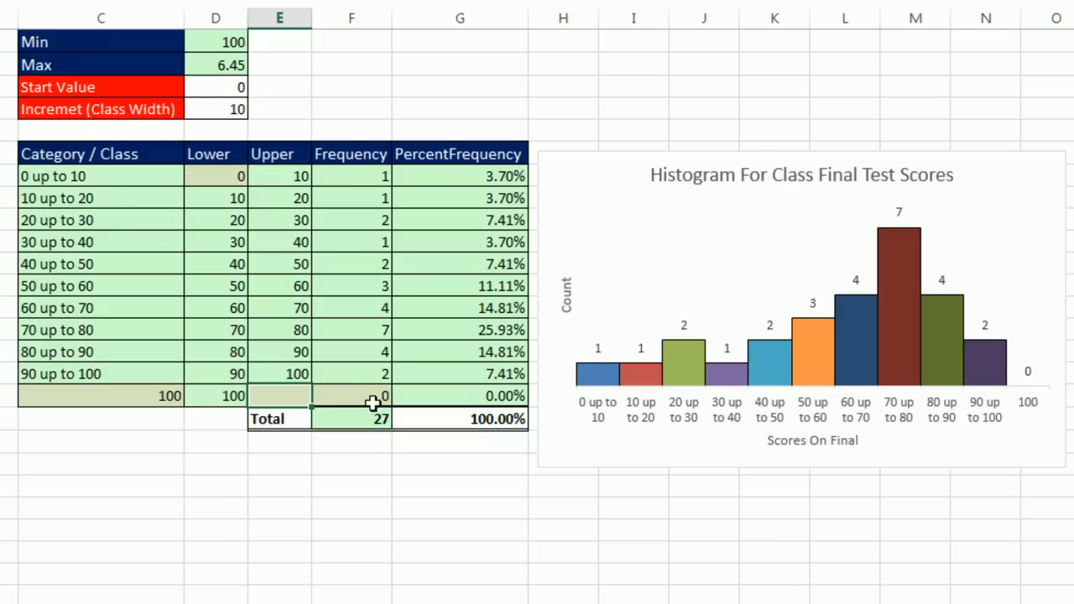
{"action": "left_click", "coordinate": [352, 398]}
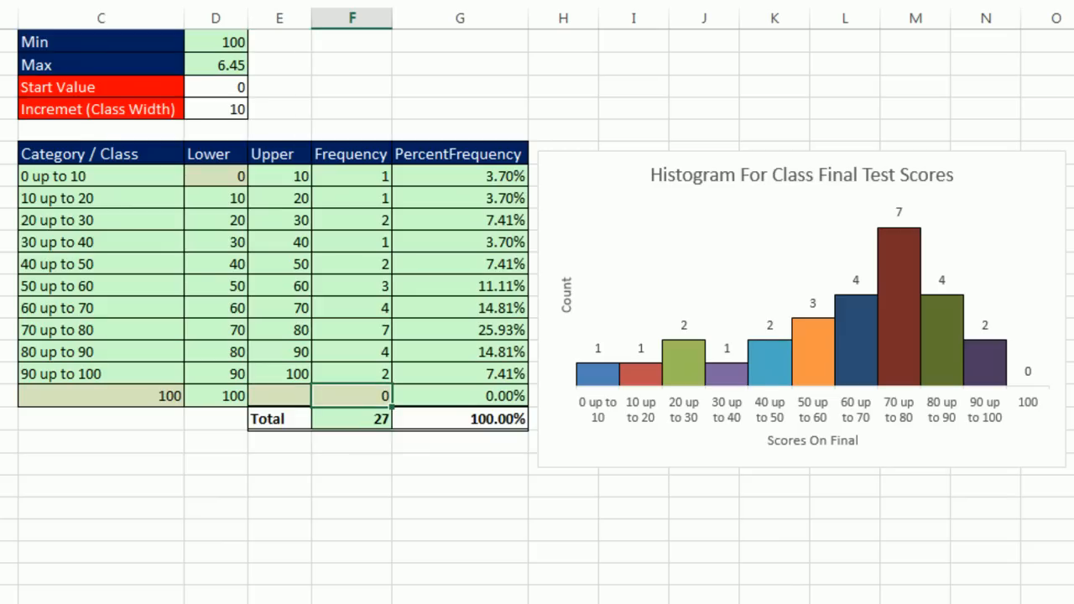
{"action": "key", "text": "F2"}
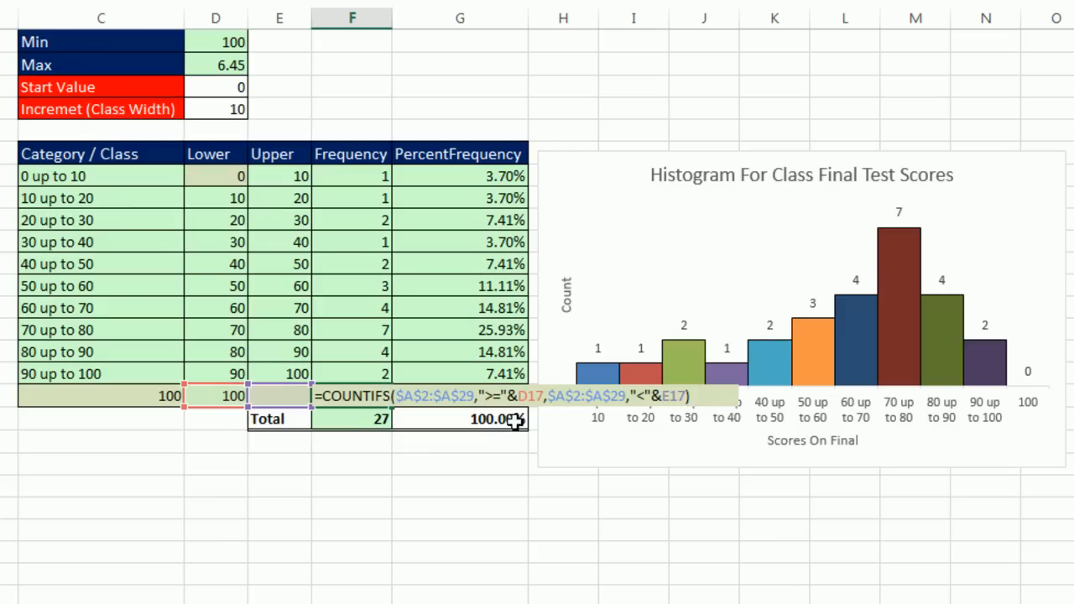
{"action": "left_click_drag", "start_coordinate": [481, 395], "coordinate": [733, 403]}
{"action": "key", "text": "BackSpace"}
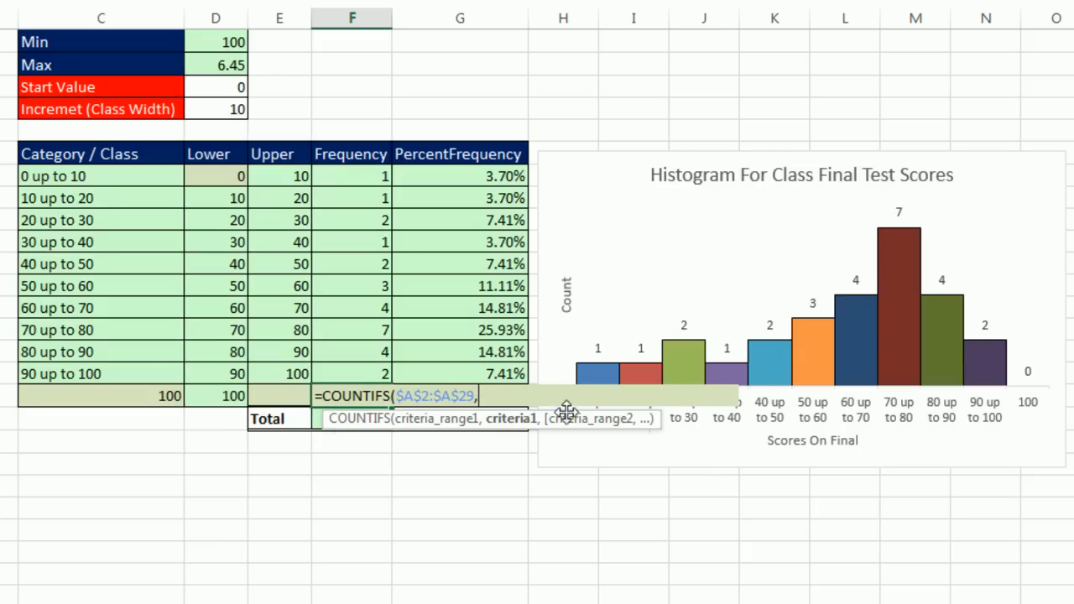
{"action": "left_click", "coordinate": [211, 394]}
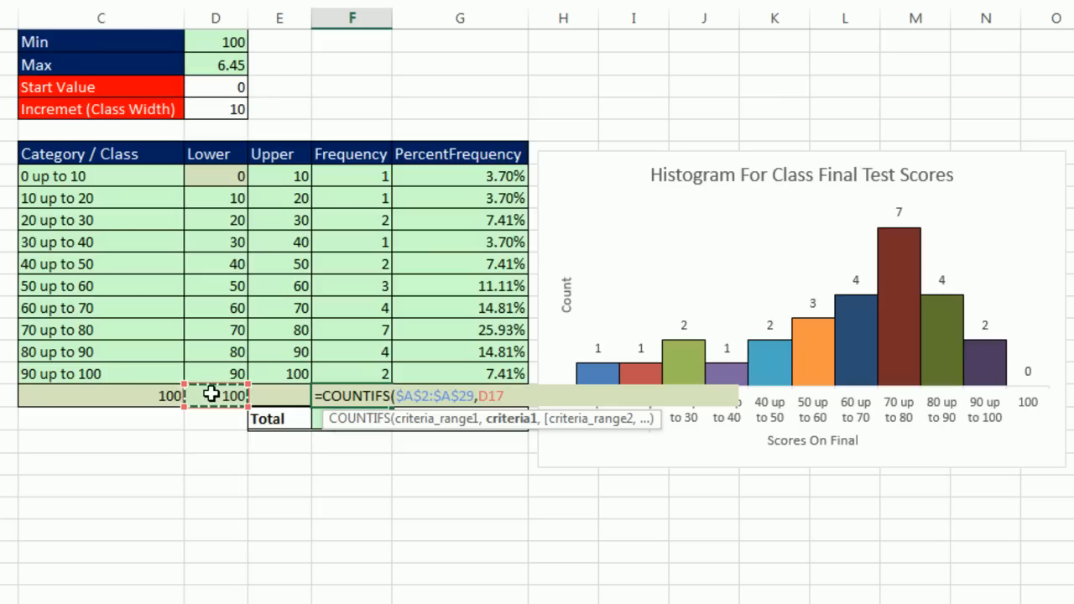
{"action": "key", "text": "ctrl+Return"}
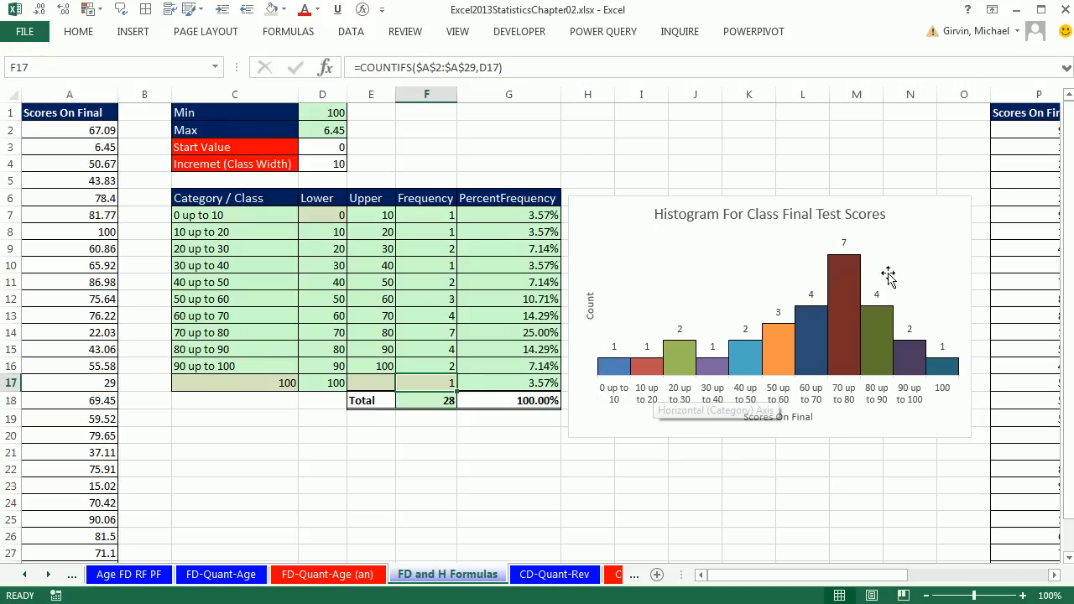
Turn the histogram's axes off and back on to restore the vertical count axis.
{"action": "left_click", "coordinate": [940, 211]}
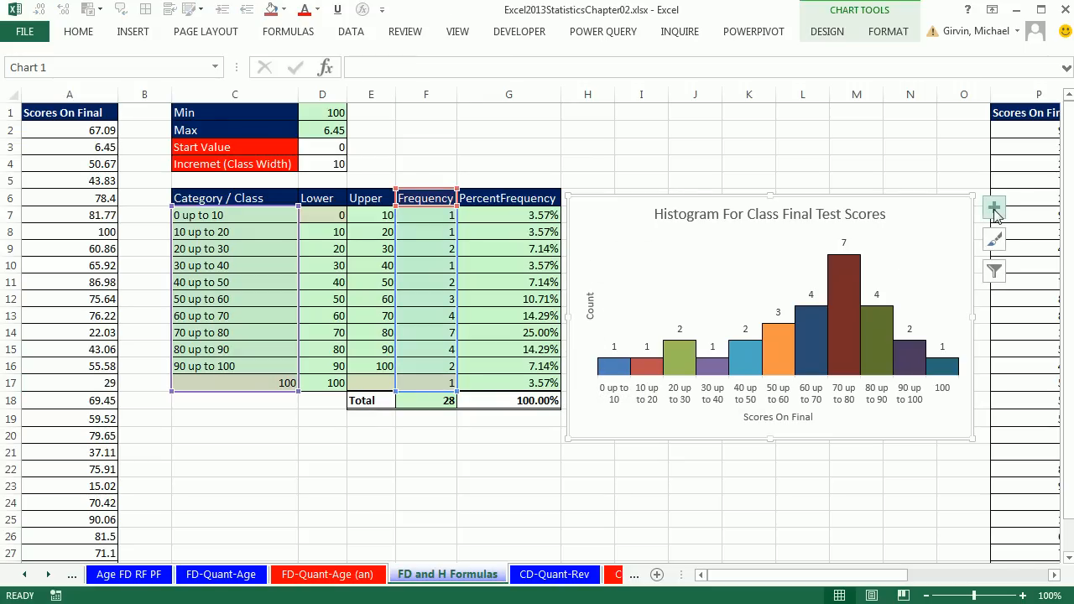
{"action": "left_click", "coordinate": [994, 209]}
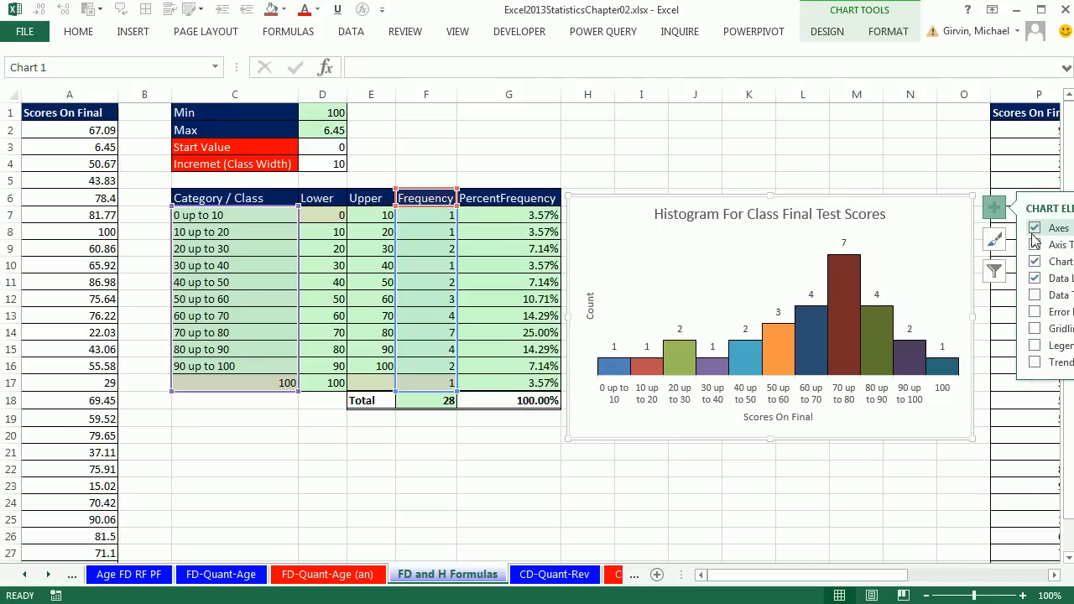
{"action": "left_click", "coordinate": [1034, 229]}
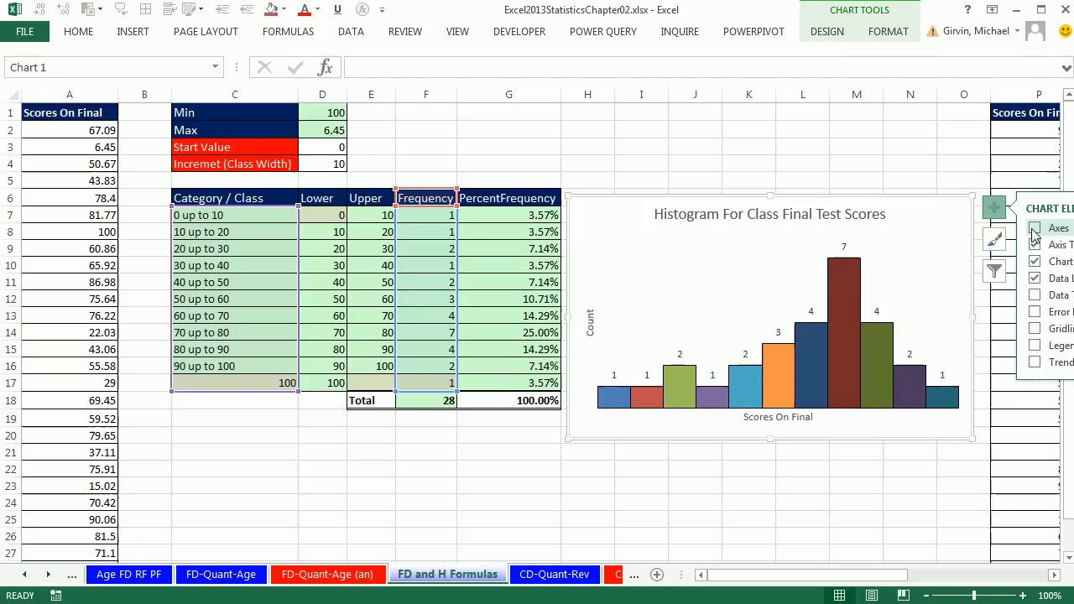
{"action": "left_click", "coordinate": [1034, 229]}
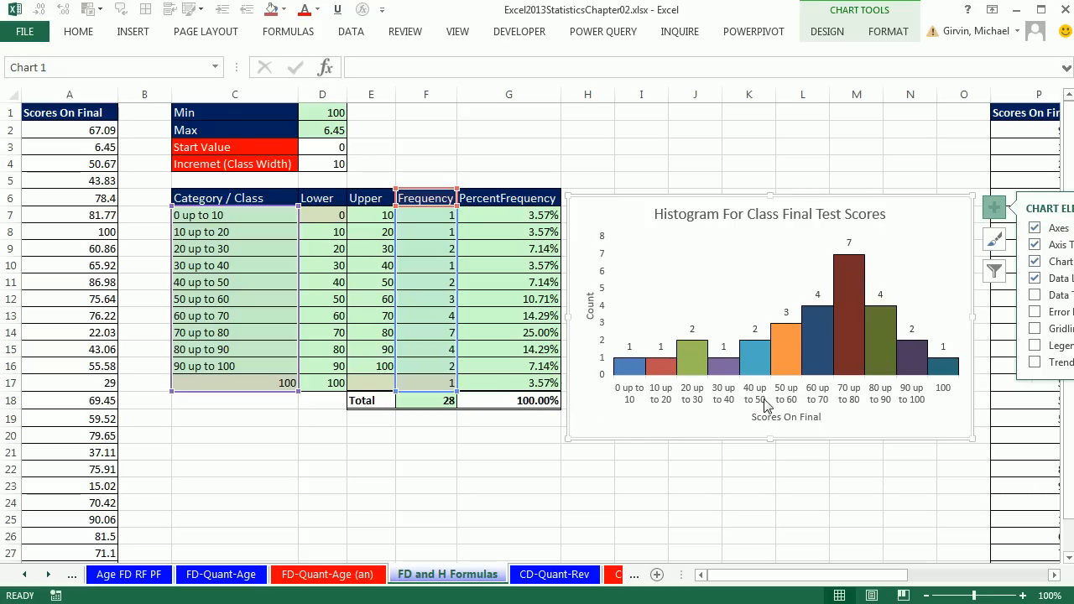
Label the histogram columns with the percent frequencies from cells G7:G17 in place of the count values.
{"action": "mouse_move", "coordinate": [620, 366]}
{"action": "left_click", "coordinate": [1055, 575]}
{"action": "left_click", "coordinate": [1055, 576]}
{"action": "left_click", "coordinate": [1054, 576]}
{"action": "left_click", "coordinate": [1054, 576]}
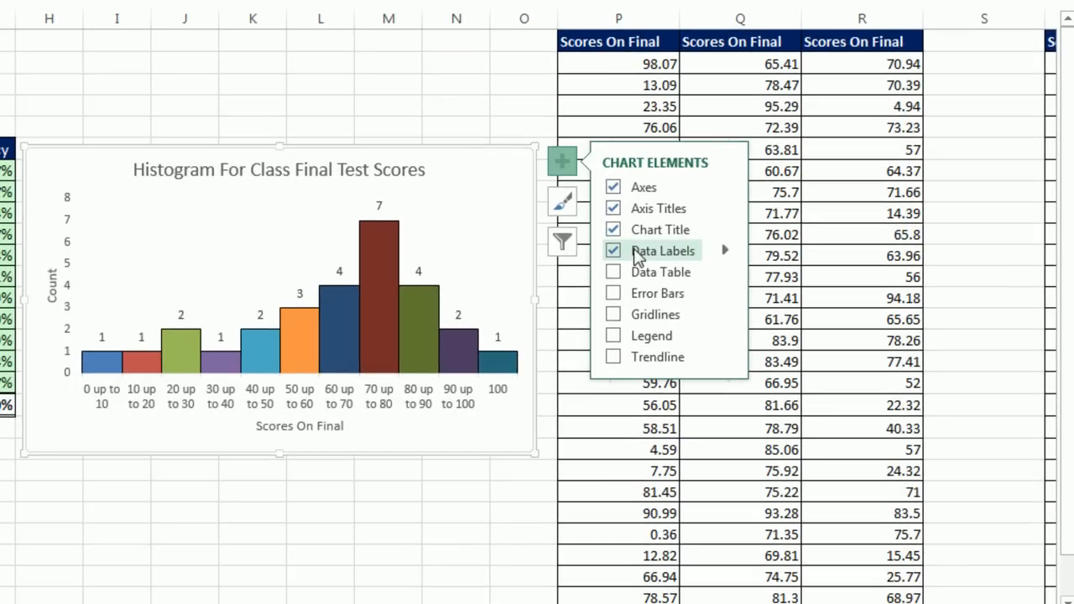
{"action": "left_click", "coordinate": [724, 252]}
{"action": "left_click", "coordinate": [779, 389]}
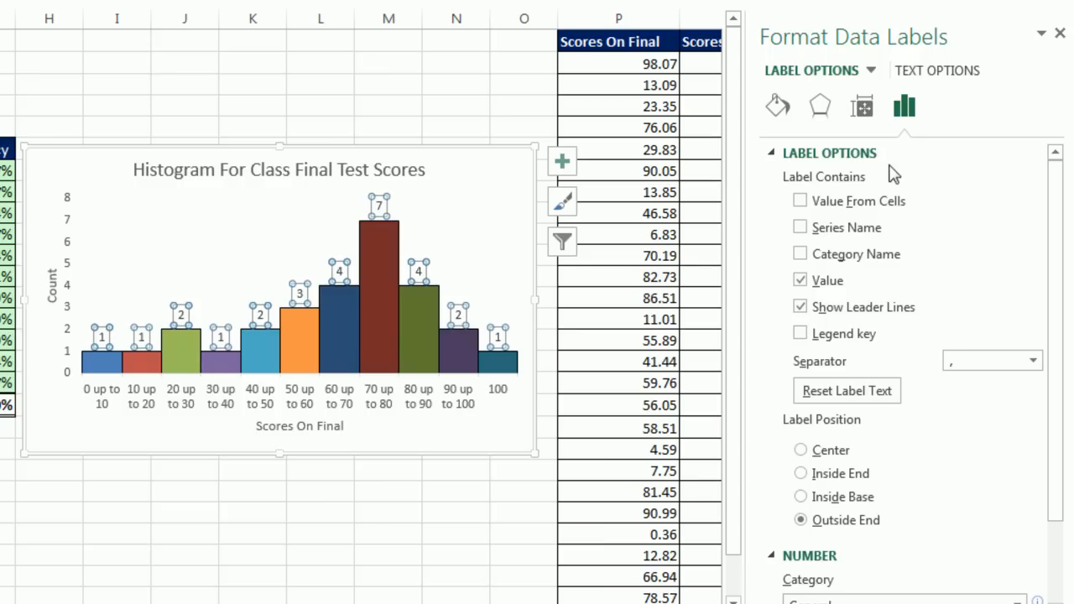
{"action": "left_click", "coordinate": [800, 203]}
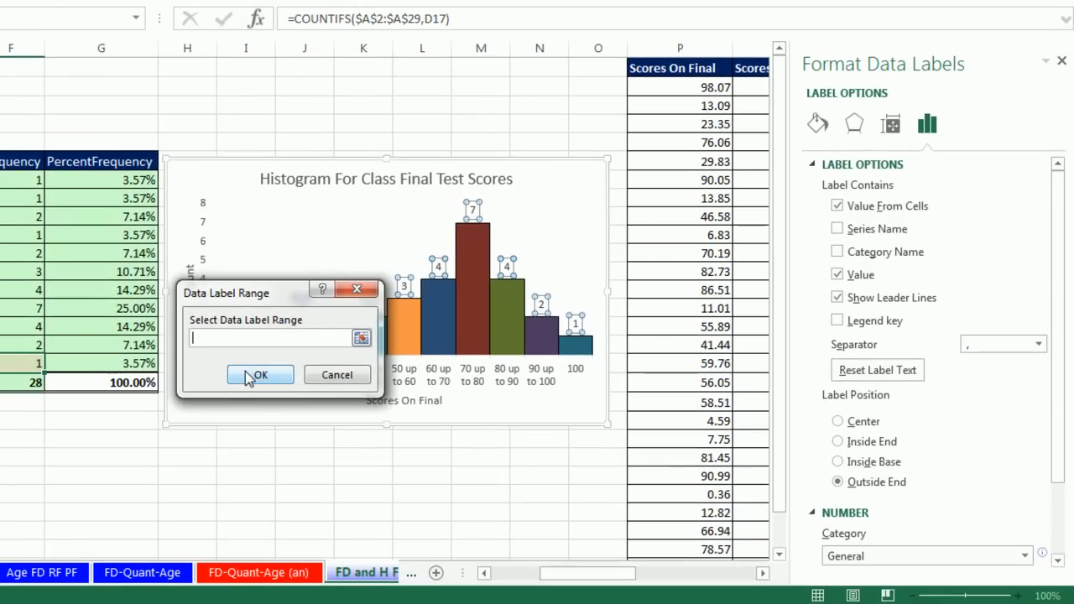
{"action": "left_click_drag", "start_coordinate": [103, 180], "coordinate": [101, 361]}
{"action": "left_click", "coordinate": [250, 377]}
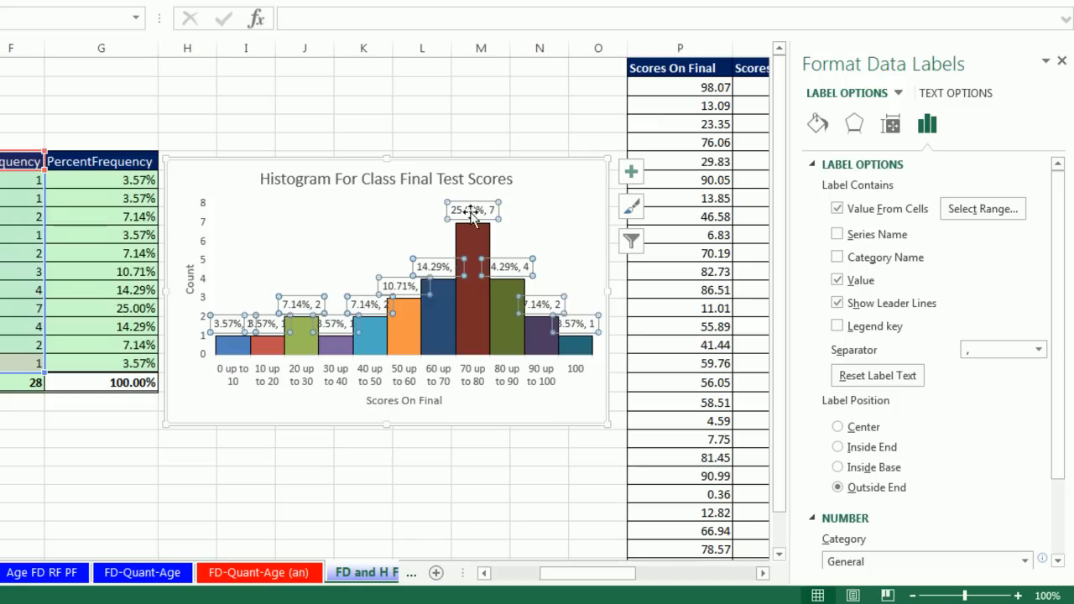
{"action": "left_click", "coordinate": [838, 280]}
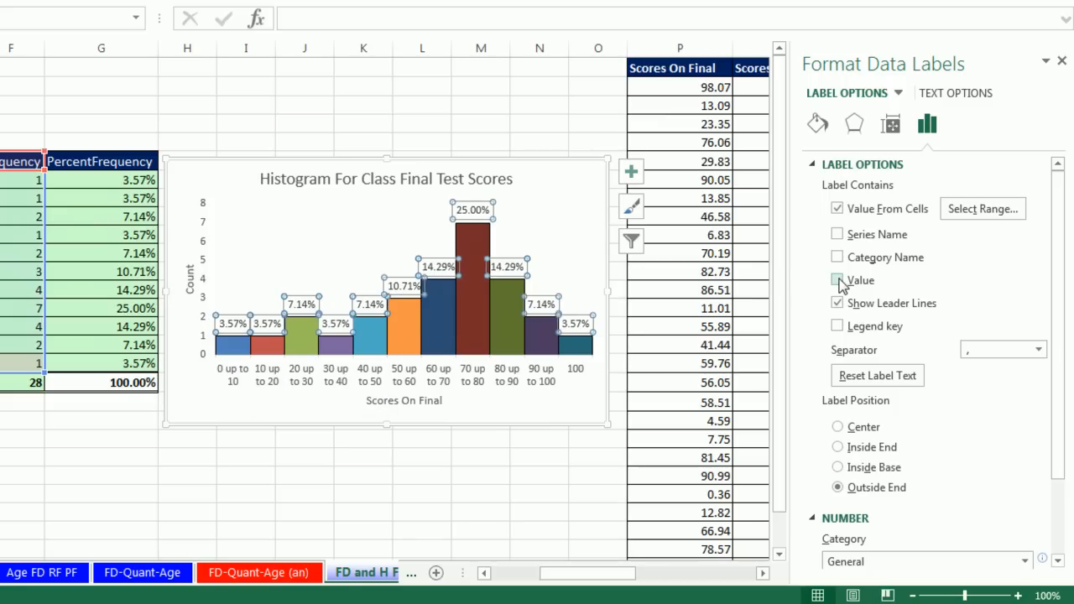
{"action": "left_click", "coordinate": [1061, 61]}
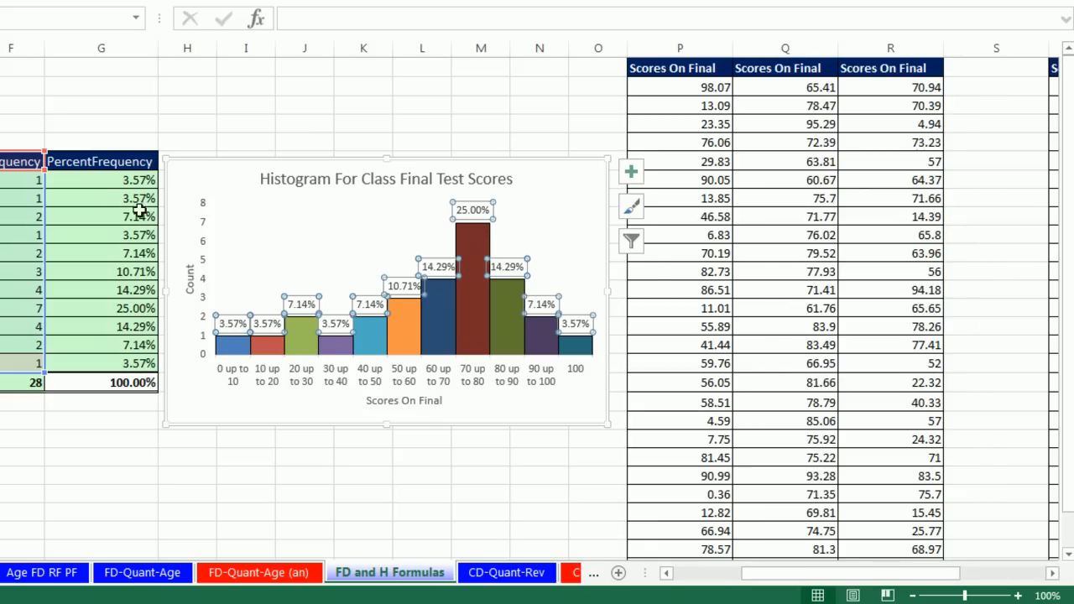
Format the percent frequencies in G7:G17 with Percent Style so they have no decimals.
{"action": "left_click", "coordinate": [111, 185]}
{"action": "left_click_drag", "start_coordinate": [111, 187], "coordinate": [111, 357]}
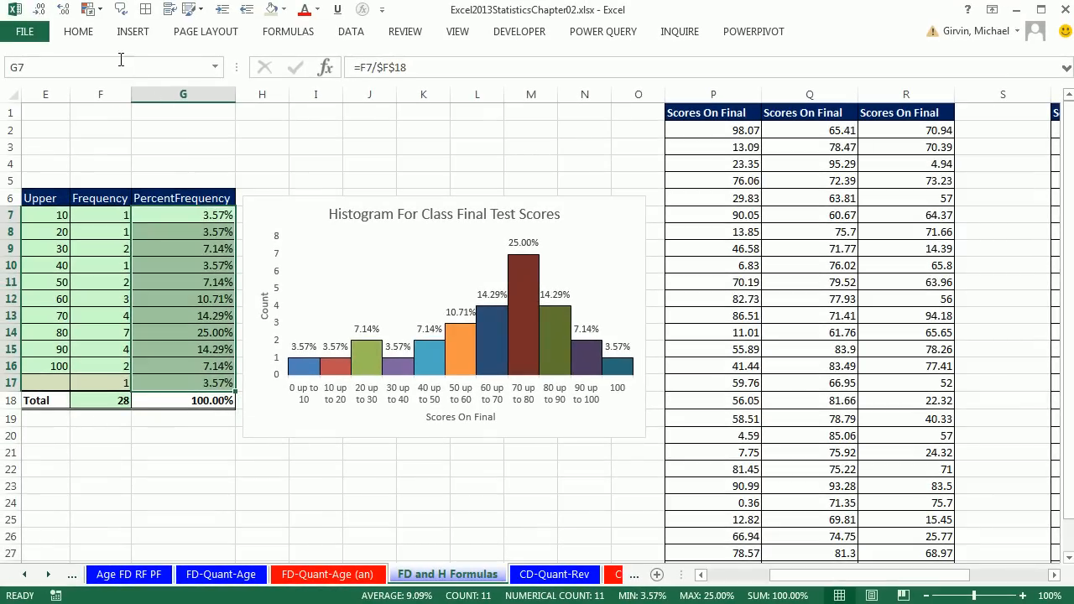
{"action": "left_click", "coordinate": [81, 33]}
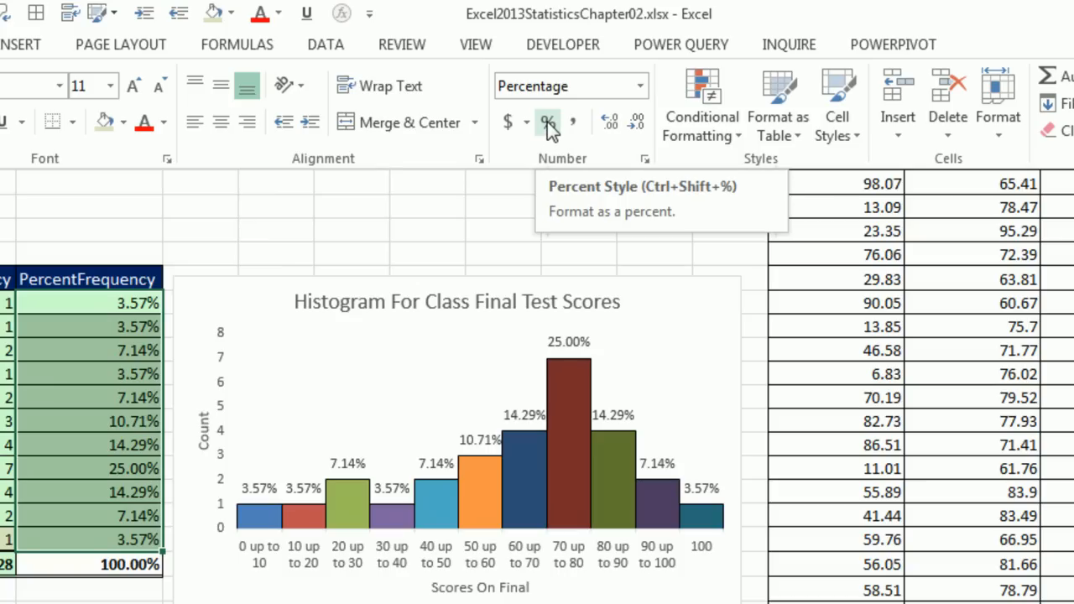
{"action": "left_click", "coordinate": [548, 126]}
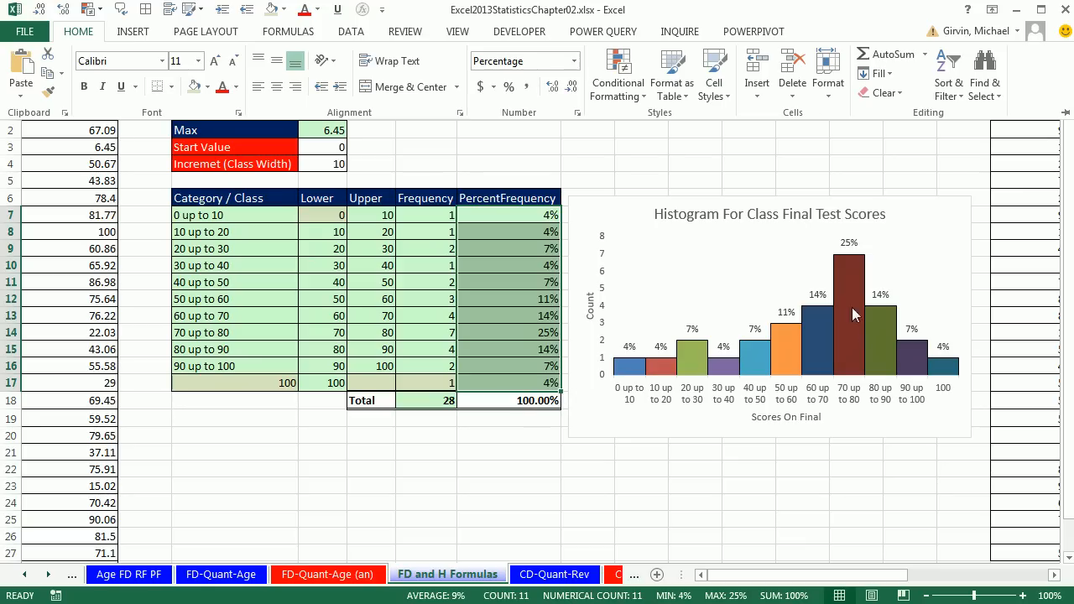
{"action": "left_click", "coordinate": [636, 365]}
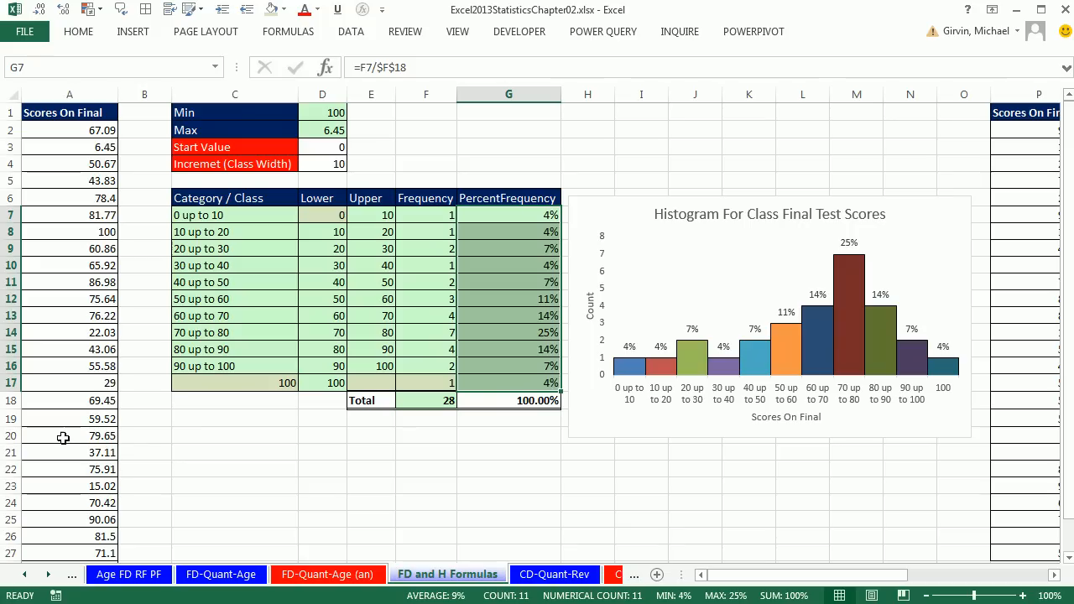
Show the Office Clipboard and paste the copied score set starting with 100, 78.47, 95.29 at A2, then check the histogram.
{"action": "left_click", "coordinate": [78, 31]}
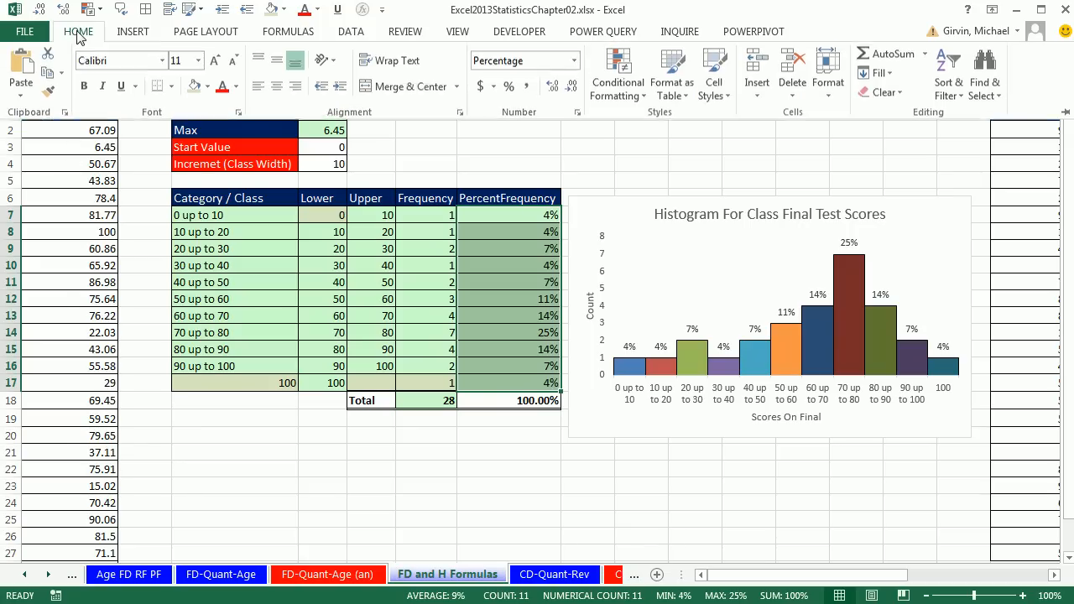
{"action": "left_click", "coordinate": [65, 114]}
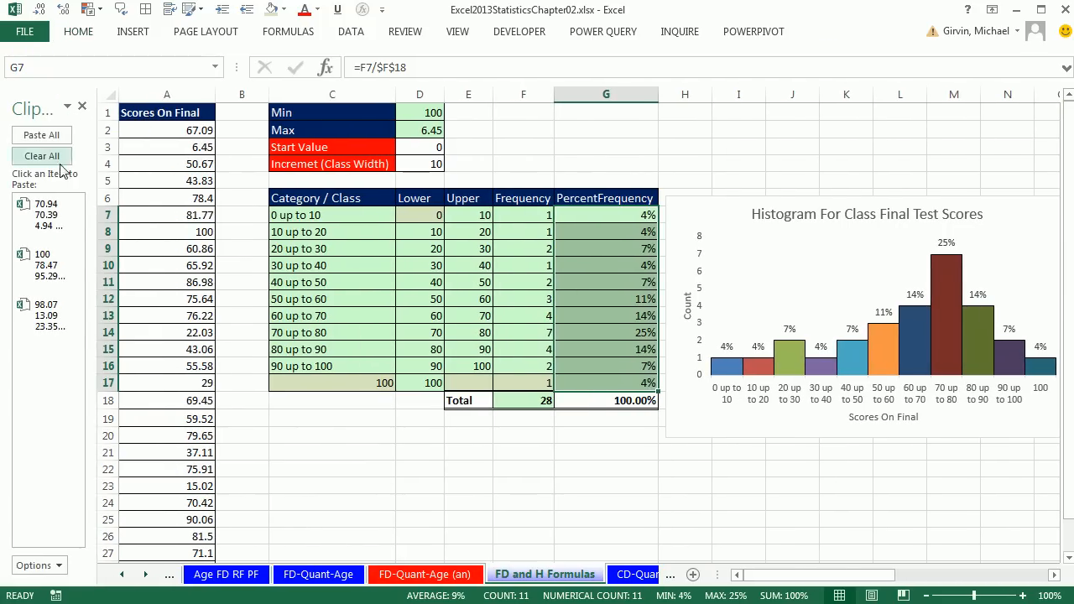
{"action": "left_click", "coordinate": [161, 128]}
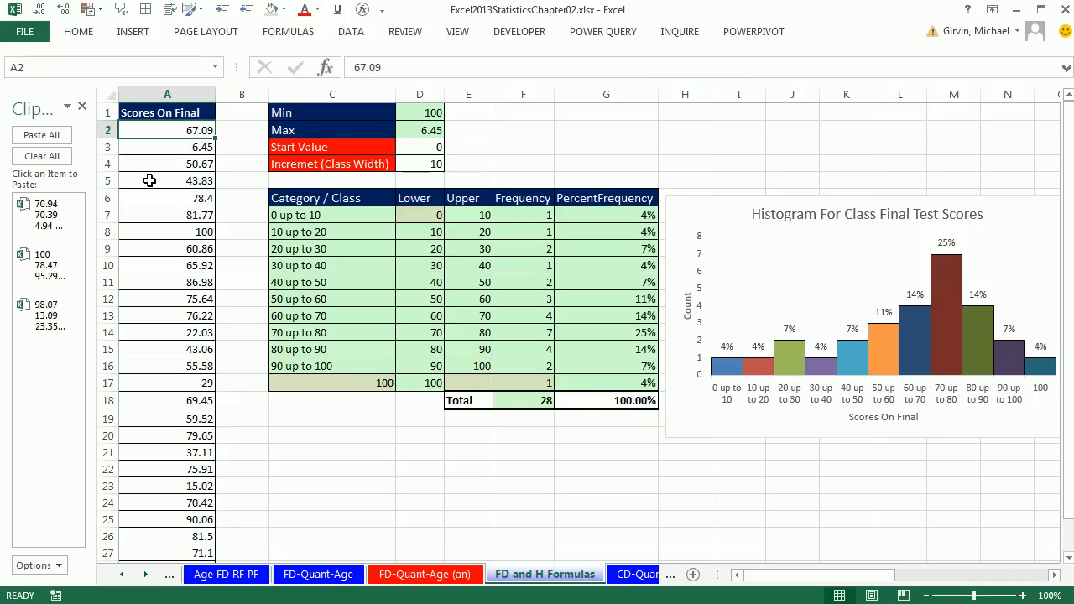
{"action": "left_click", "coordinate": [42, 268]}
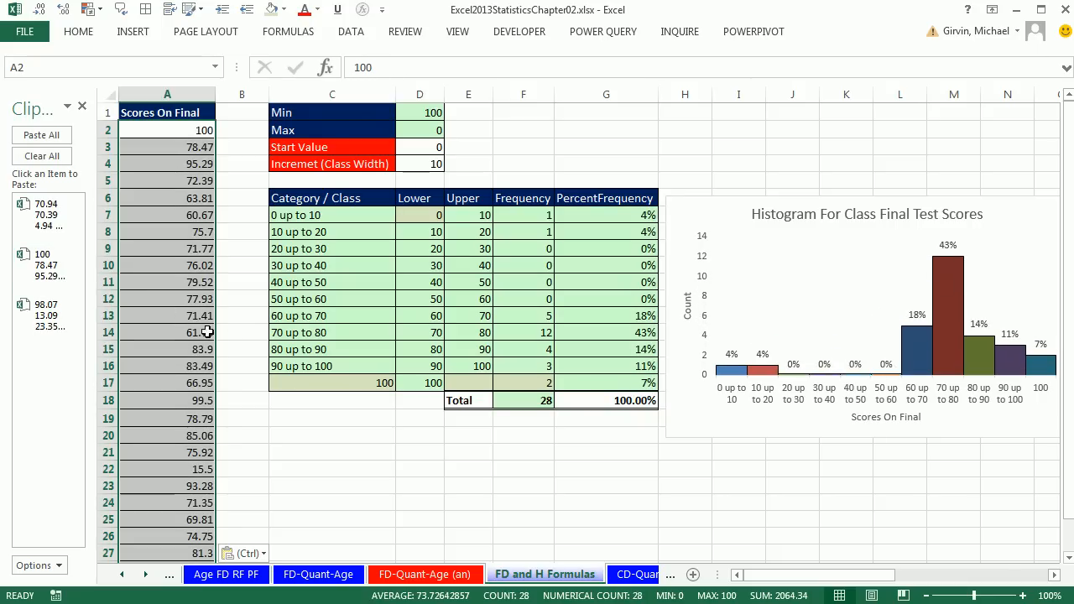
{"action": "left_click", "coordinate": [1055, 575]}
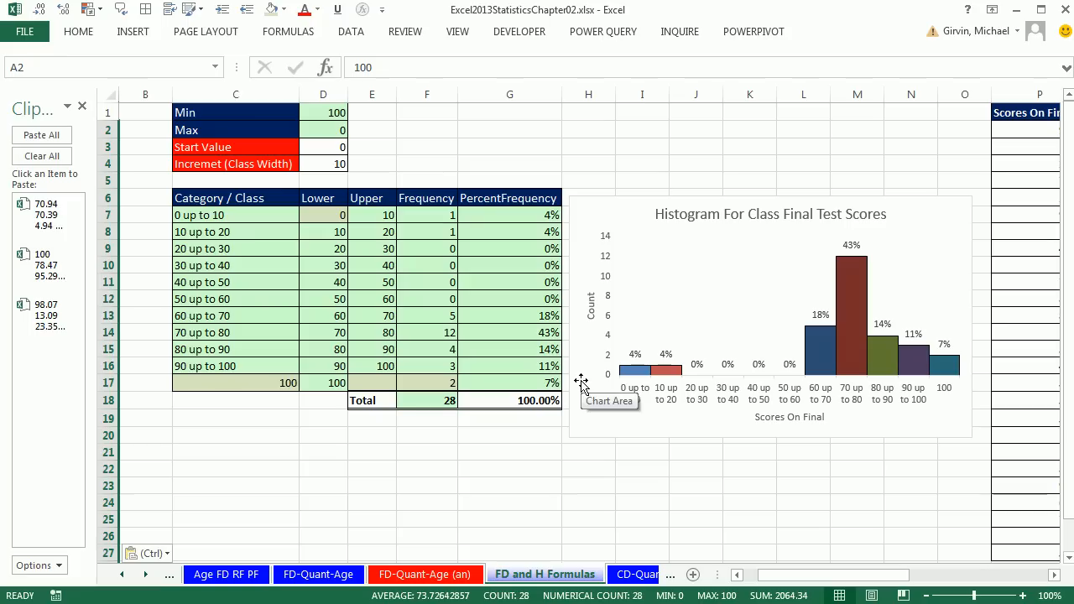
{"action": "left_click_drag", "start_coordinate": [806, 576], "coordinate": [790, 576]}
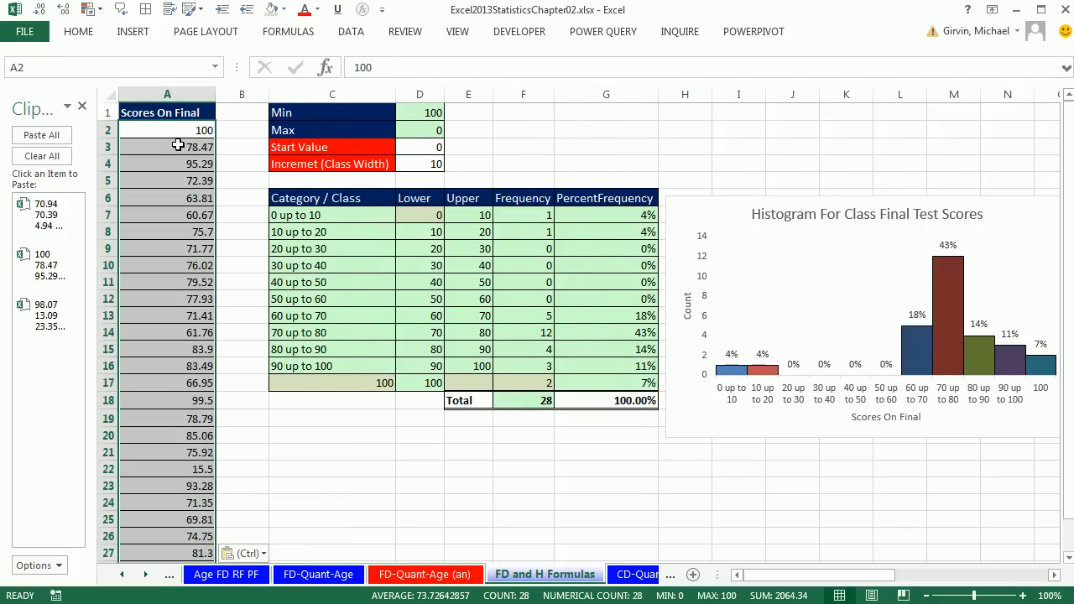
Replace the scores in column A with the copied set starting with 70.94, 70.39, 4.94 and examine the histogram's shape.
{"action": "key", "text": "Delete"}
{"action": "left_click", "coordinate": [141, 131]}
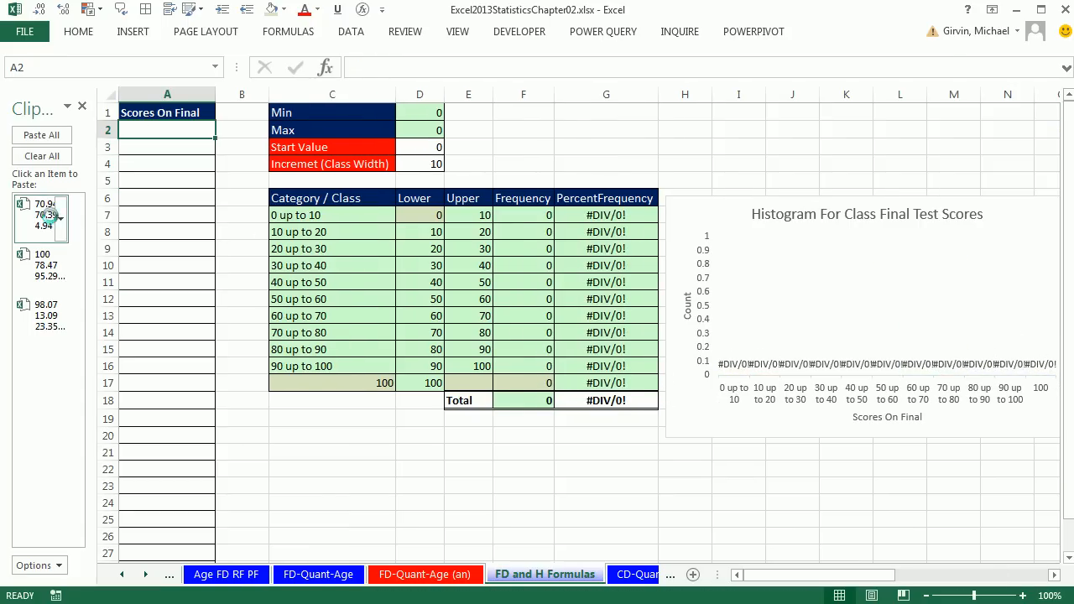
{"action": "left_click", "coordinate": [52, 220]}
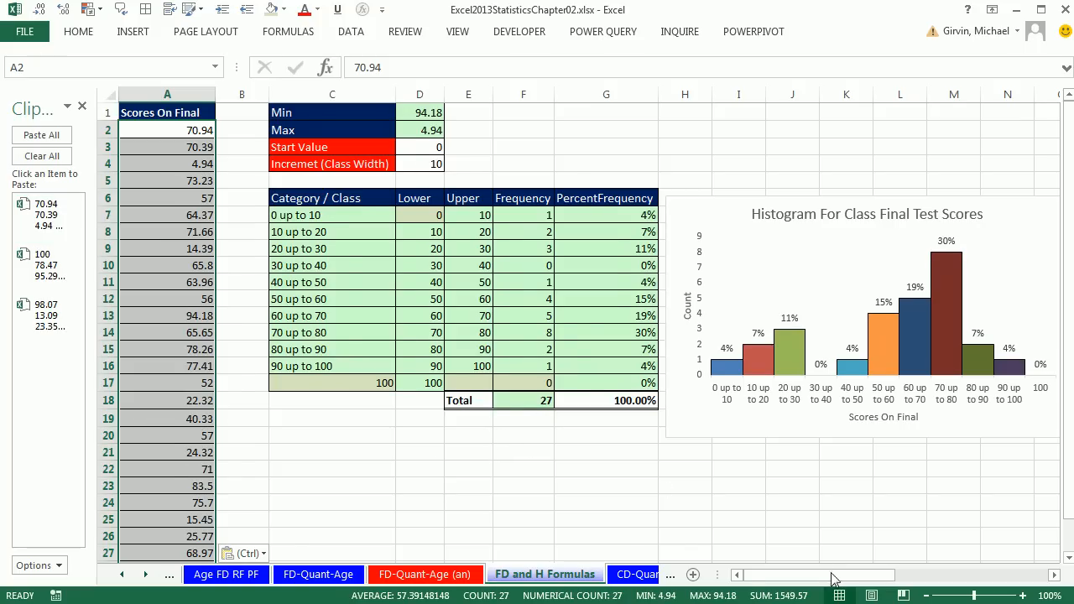
{"action": "left_click_drag", "start_coordinate": [821, 572], "coordinate": [849, 574]}
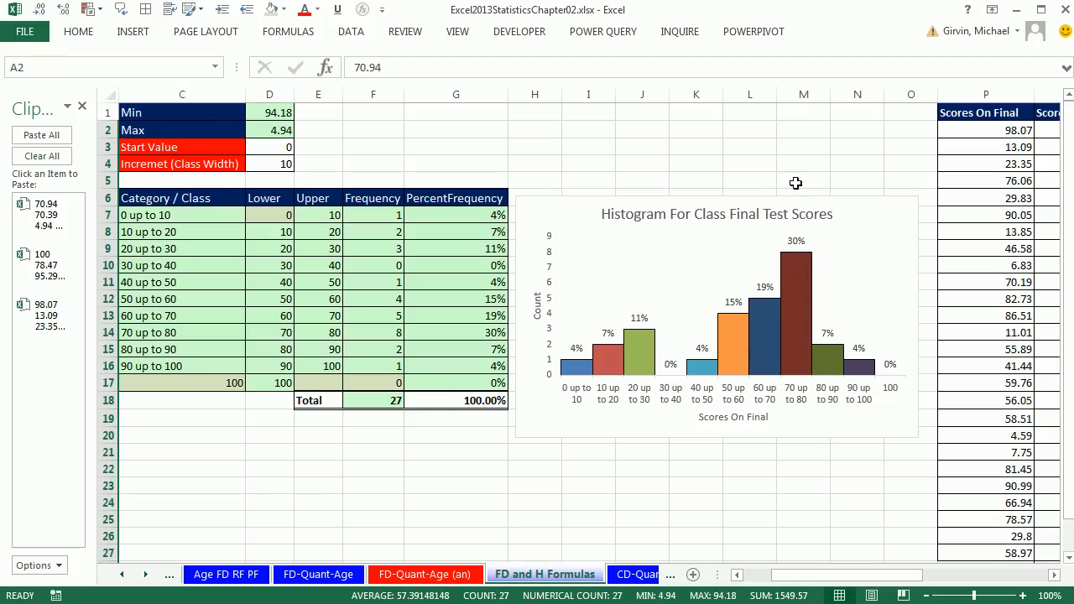
{"action": "mouse_move", "coordinate": [818, 371]}
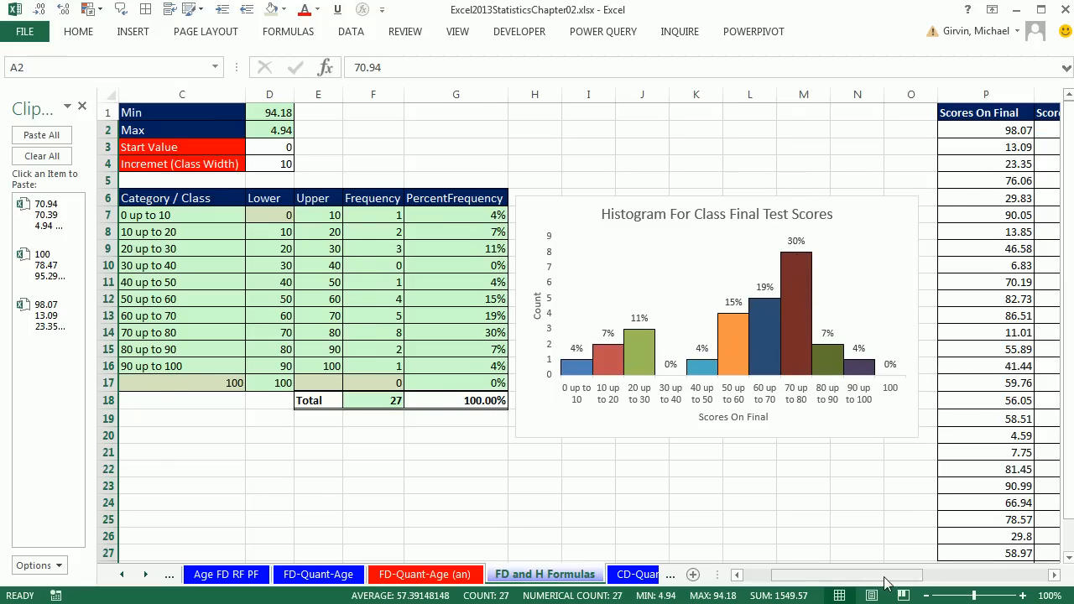
{"action": "left_click_drag", "start_coordinate": [889, 579], "coordinate": [853, 579]}
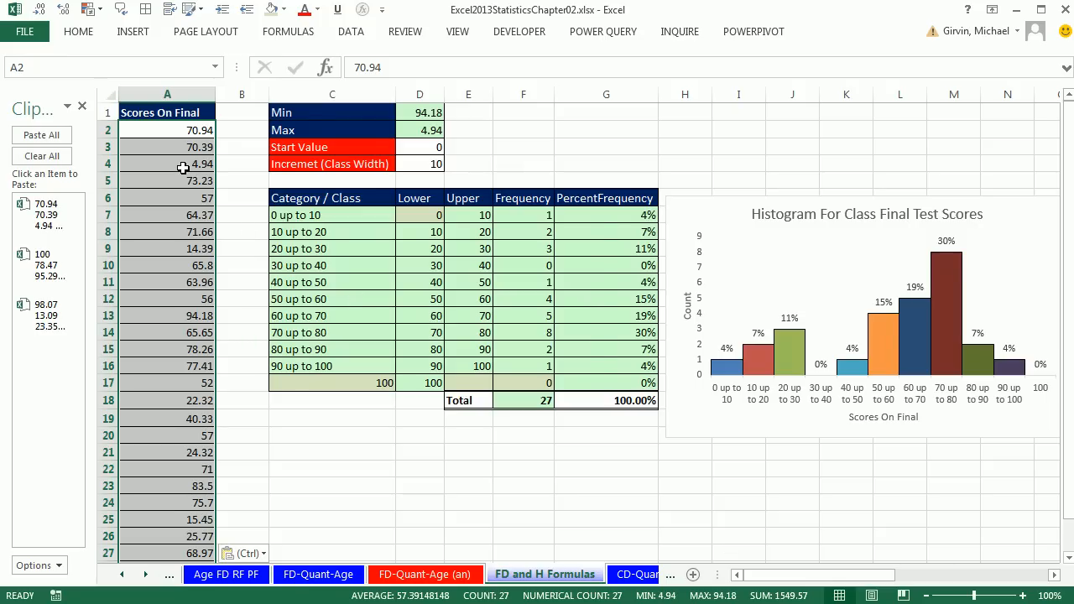
Replace the scores in column A with the copied set starting with 98.07, 13.09, 23.35 and examine the histogram's shape.
{"action": "key", "text": "Delete"}
{"action": "left_click", "coordinate": [39, 323]}
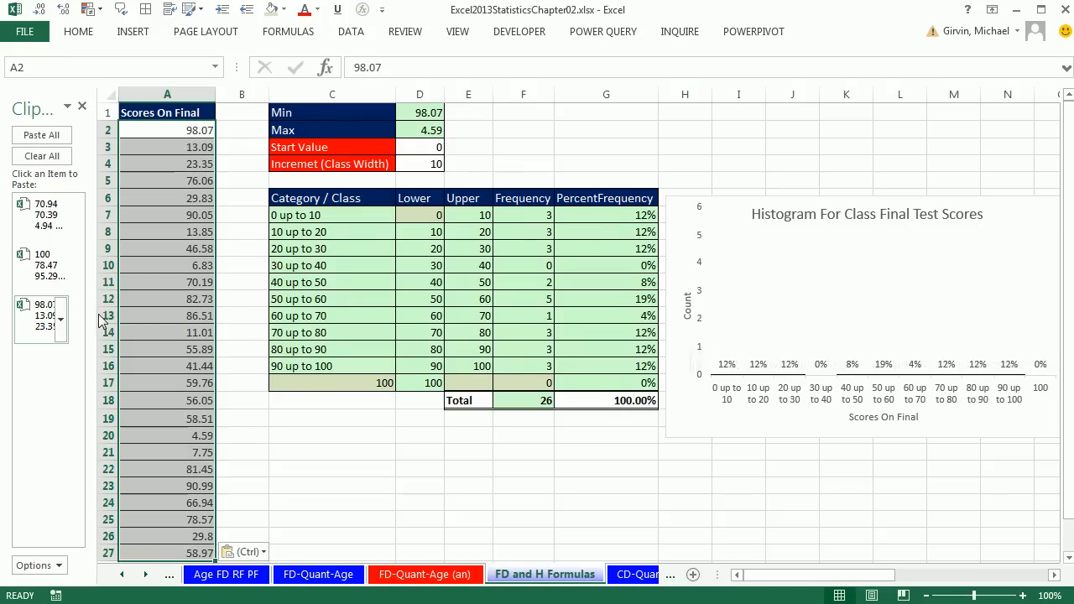
{"action": "left_click_drag", "start_coordinate": [826, 579], "coordinate": [844, 579]}
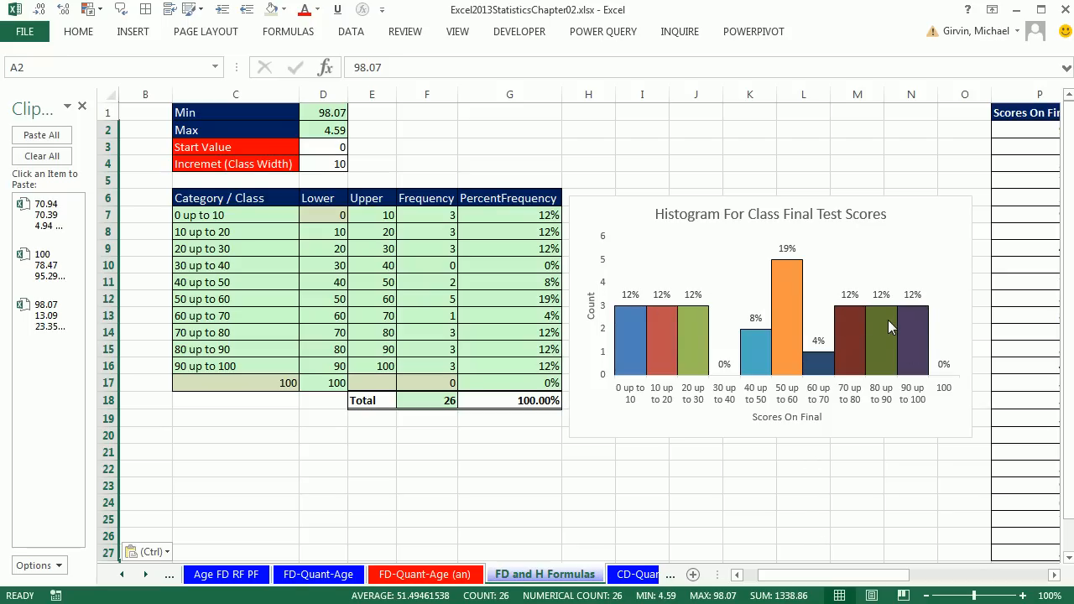
{"action": "mouse_move", "coordinate": [888, 320]}
{"action": "left_click_drag", "start_coordinate": [795, 578], "coordinate": [746, 577]}
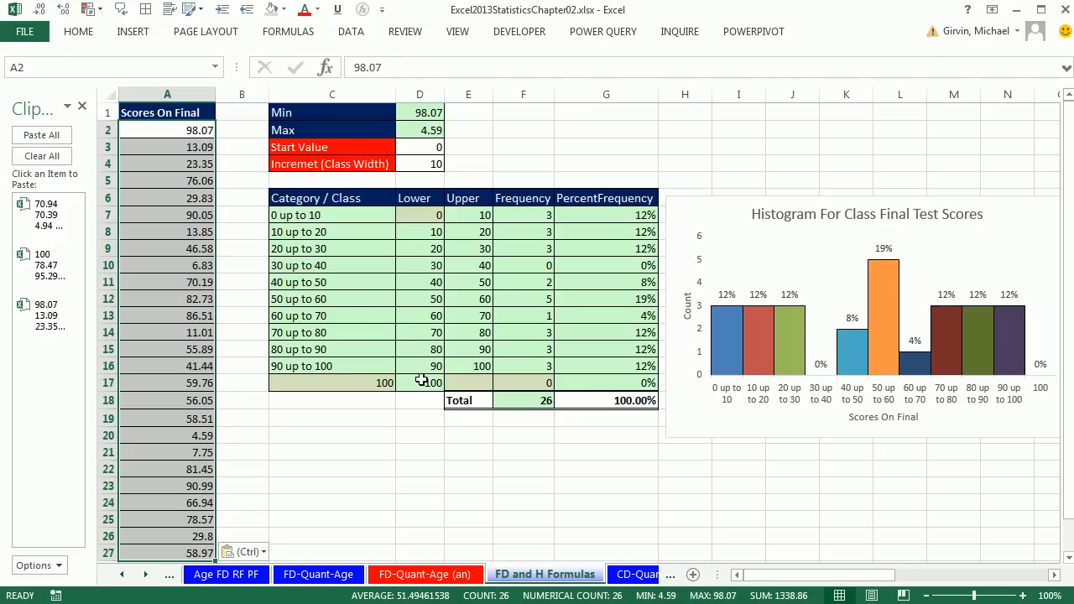
Review the class-setup steps, age frequency tables and histogram, and test-score distribution on the FD-Quant-Age, Age FD RF PF, Age FD and H, and GradeData sheets.
{"action": "left_click", "coordinate": [317, 577]}
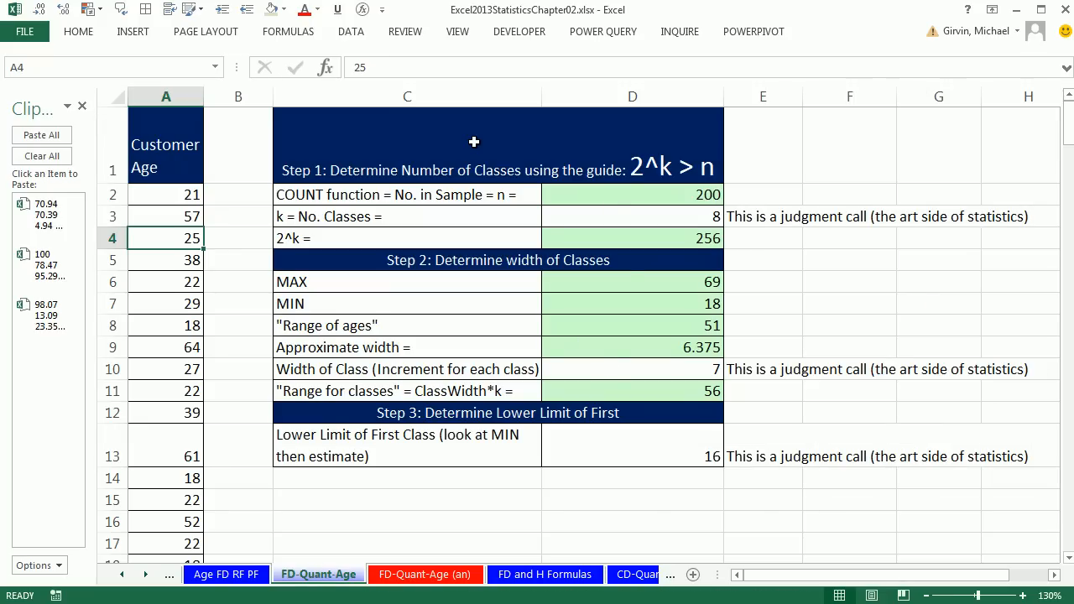
{"action": "left_click", "coordinate": [239, 579]}
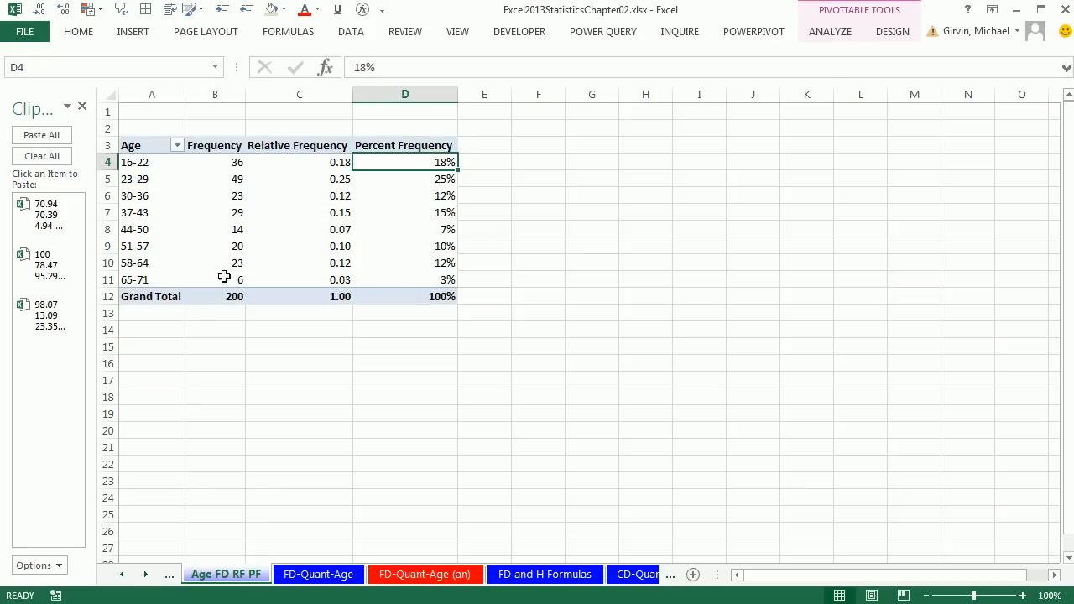
{"action": "left_click", "coordinate": [124, 575]}
{"action": "left_click", "coordinate": [123, 575]}
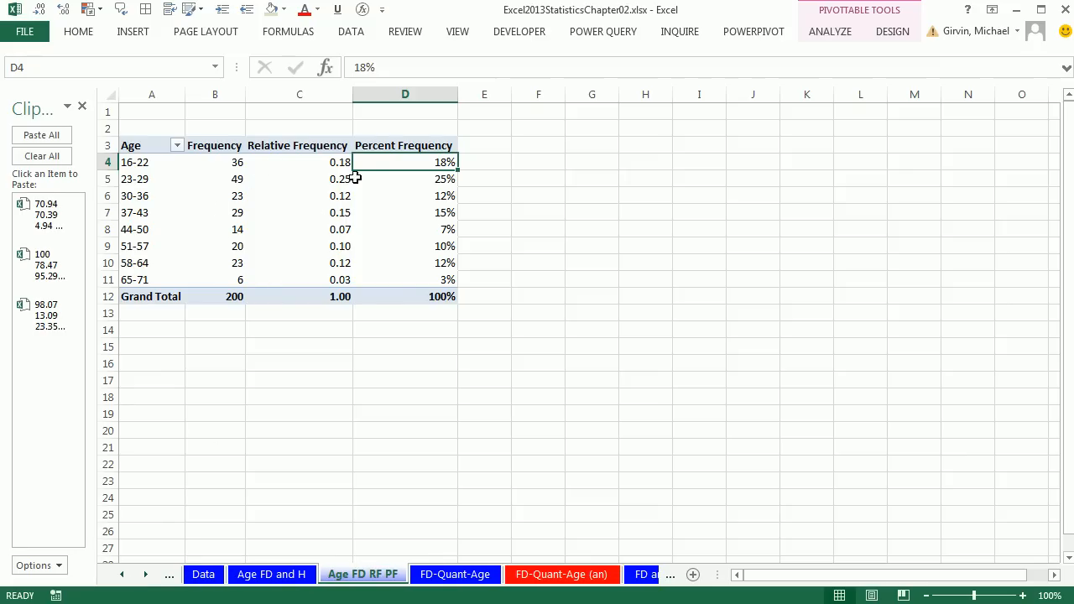
{"action": "left_click", "coordinate": [267, 576]}
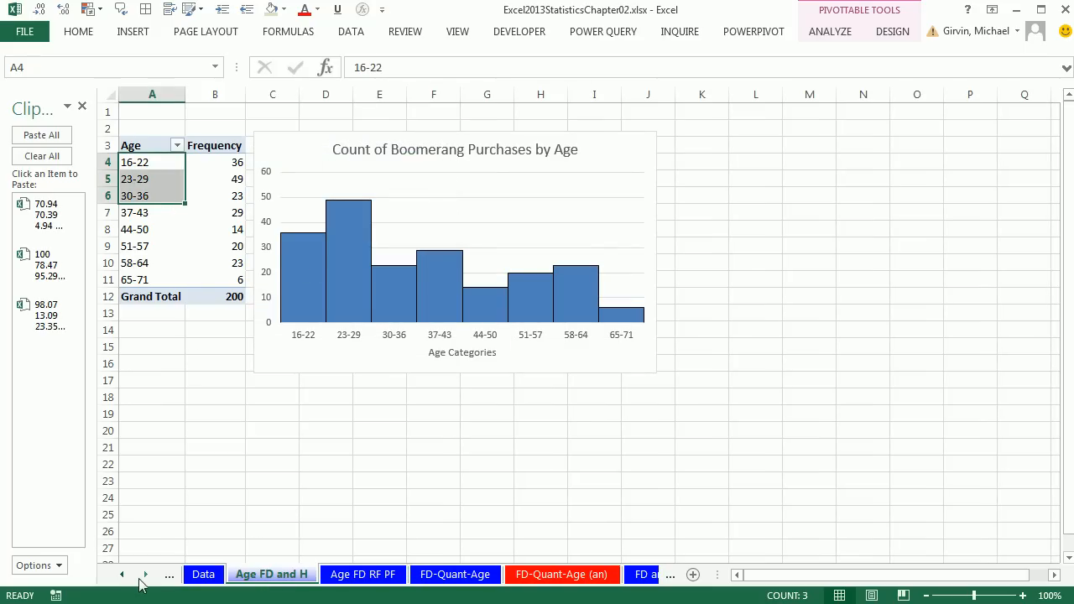
{"action": "left_click", "coordinate": [123, 575]}
{"action": "left_click", "coordinate": [123, 575]}
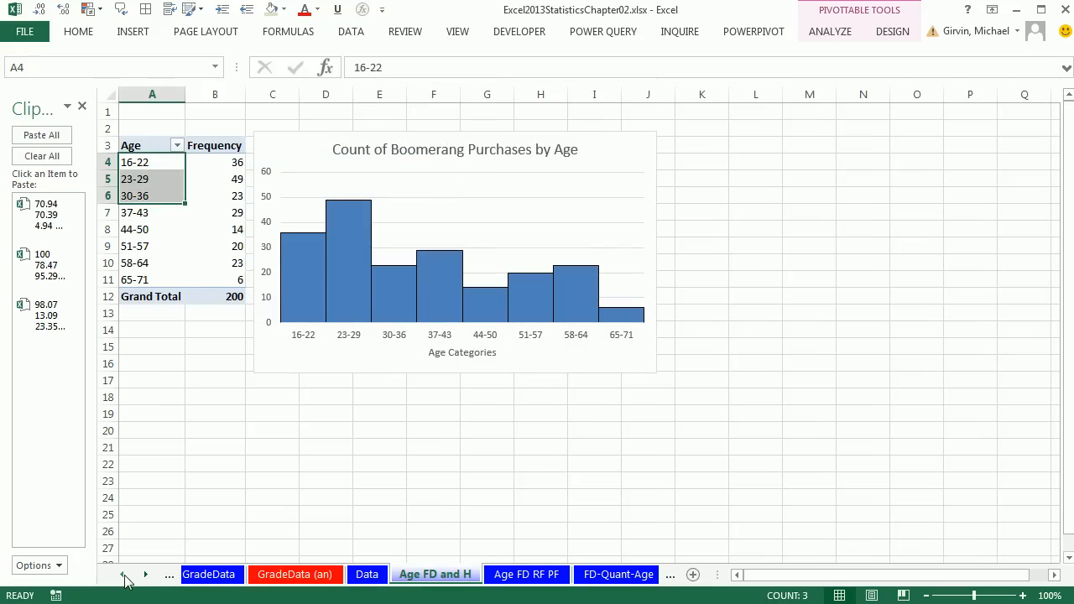
{"action": "left_click", "coordinate": [239, 577]}
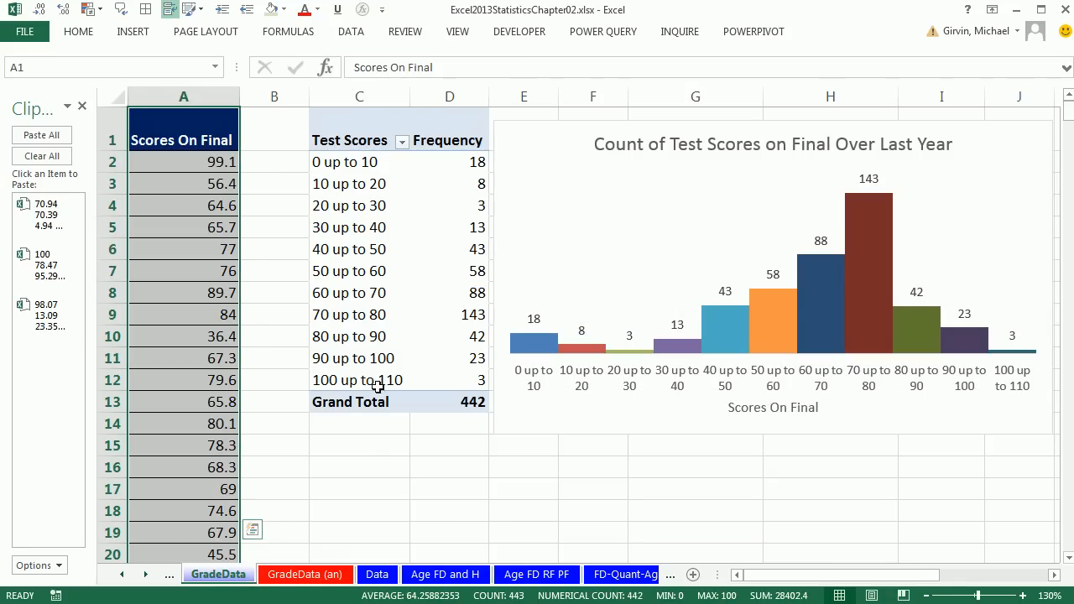